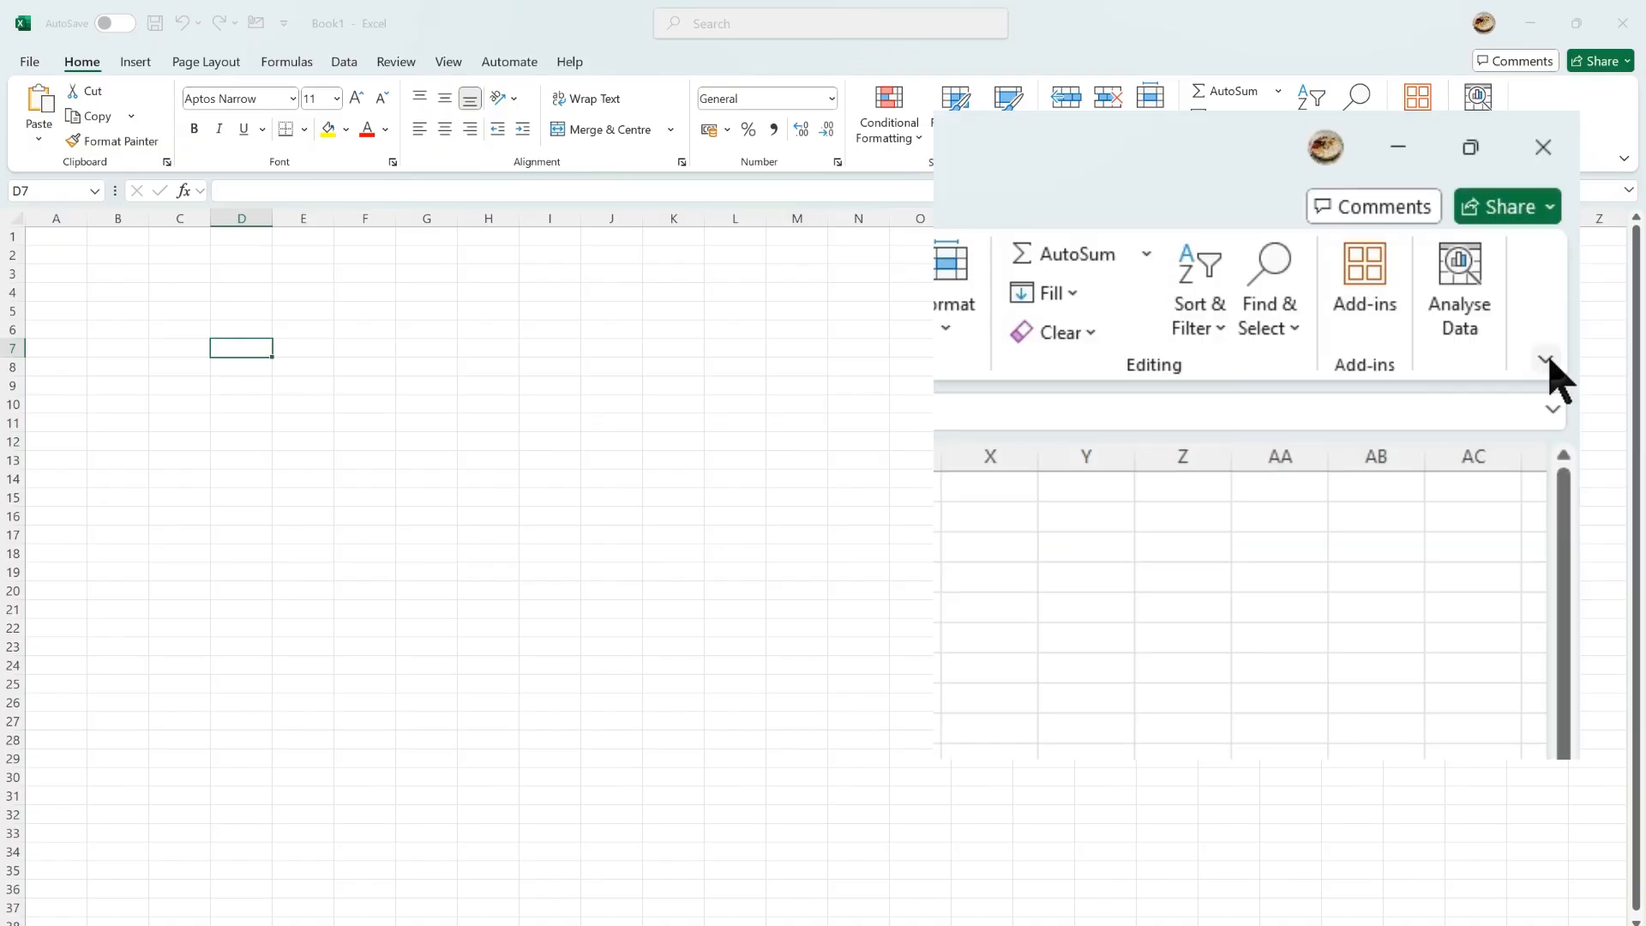
Open the ribbon's display options, show the Formulas commands and collapse the ribbon.
click(1548, 367)
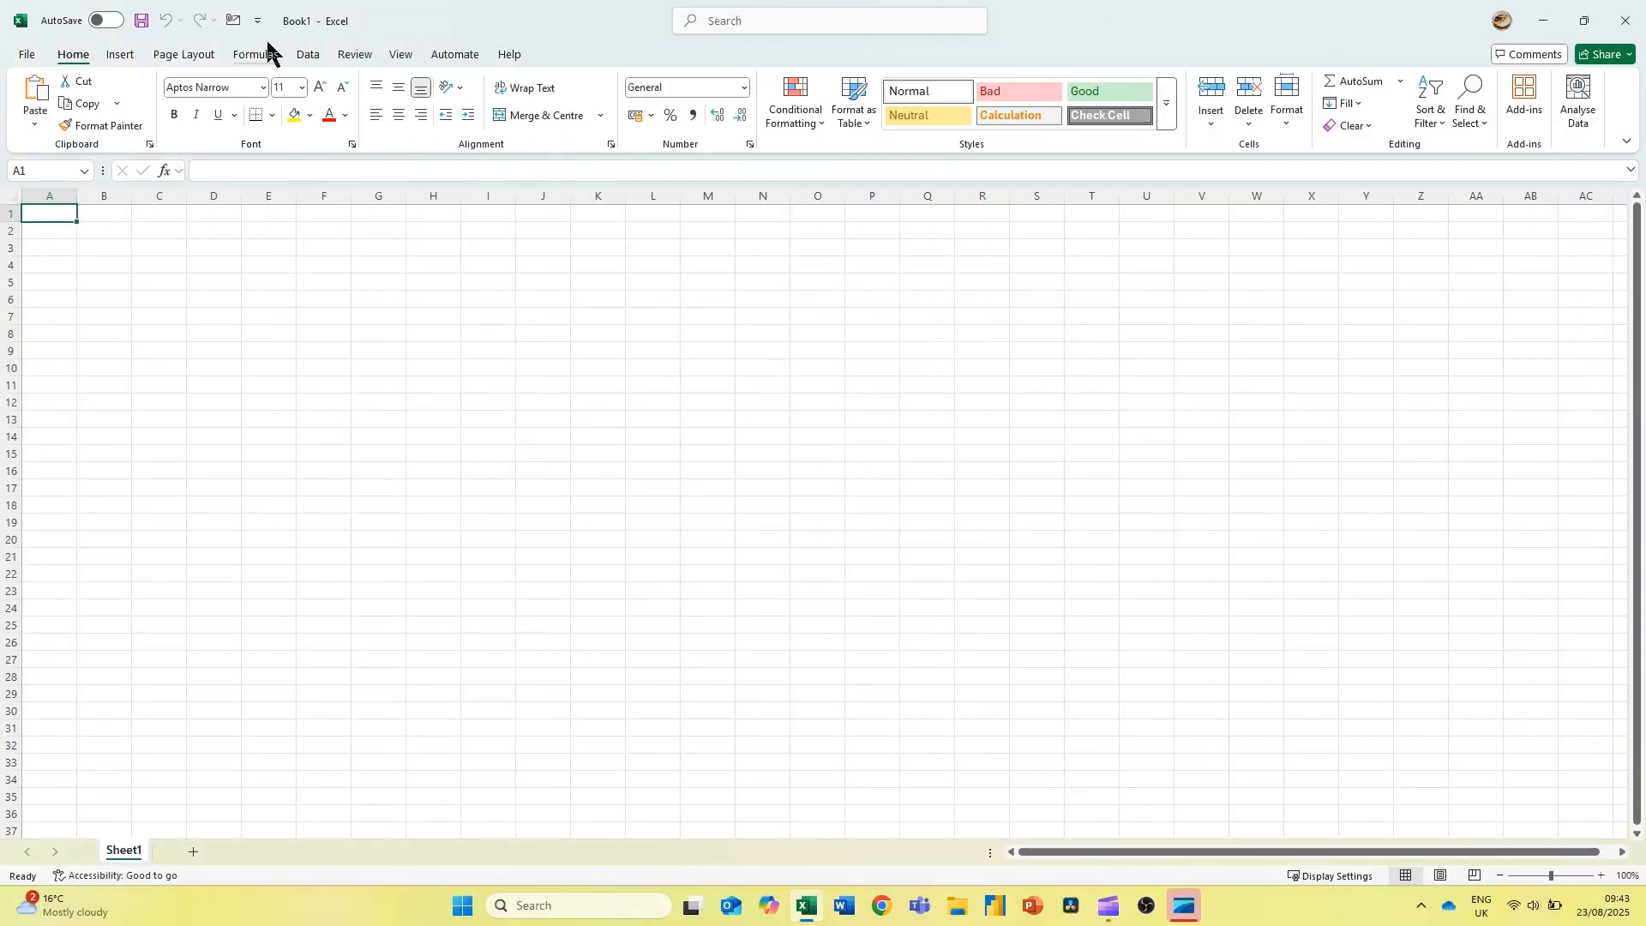
click(257, 57)
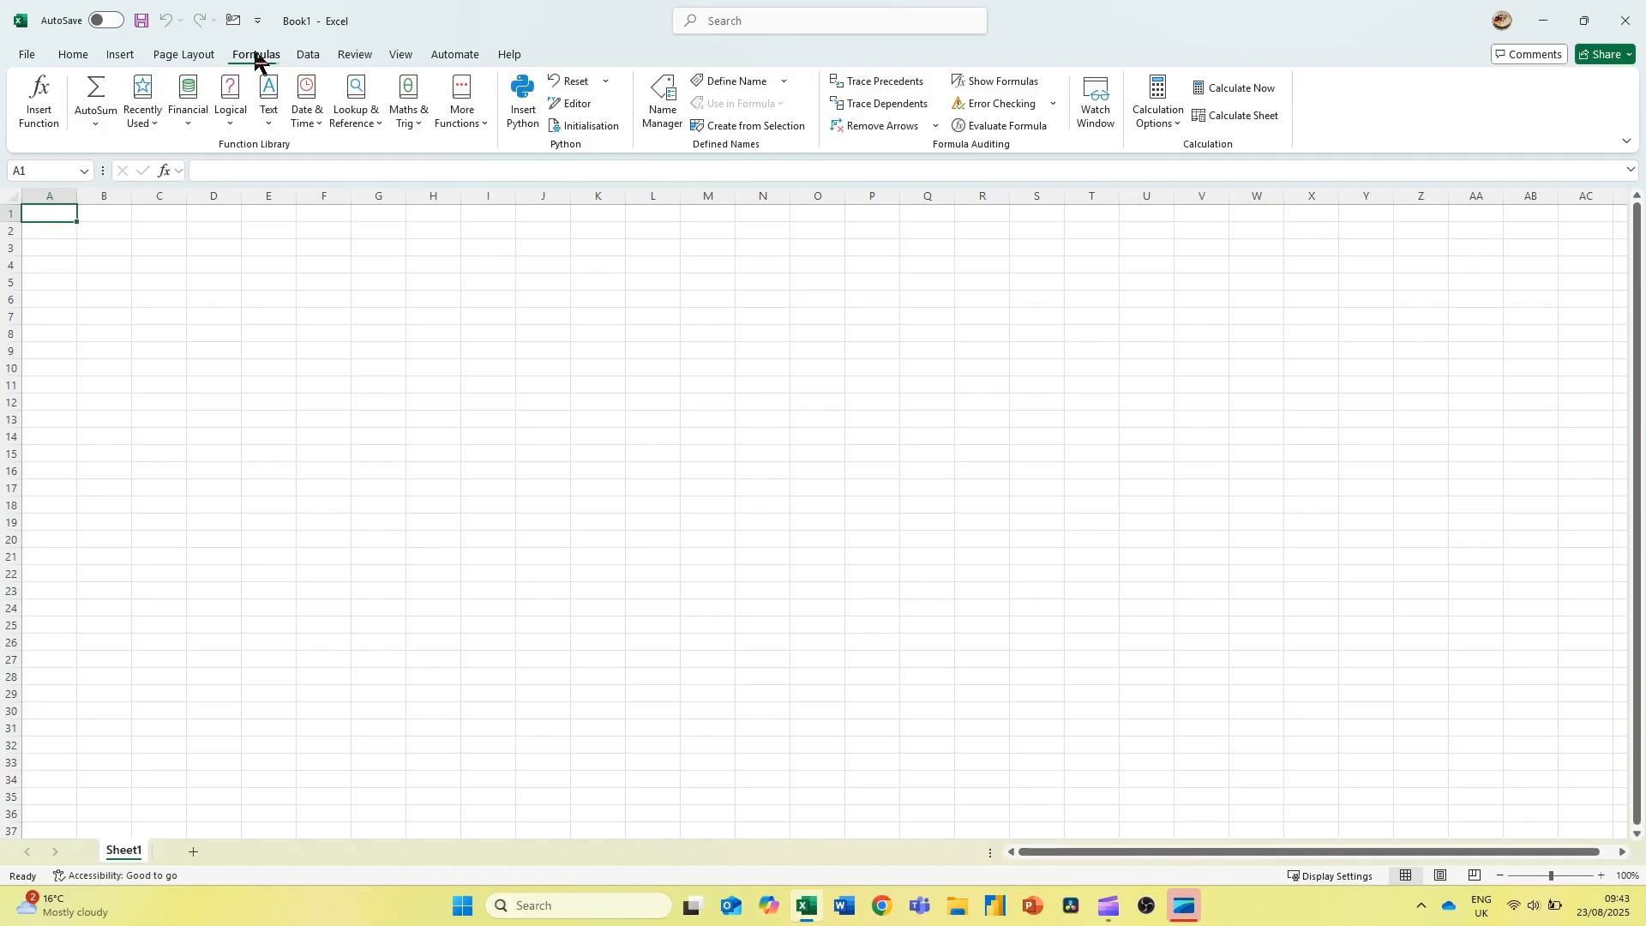
double_click(257, 56)
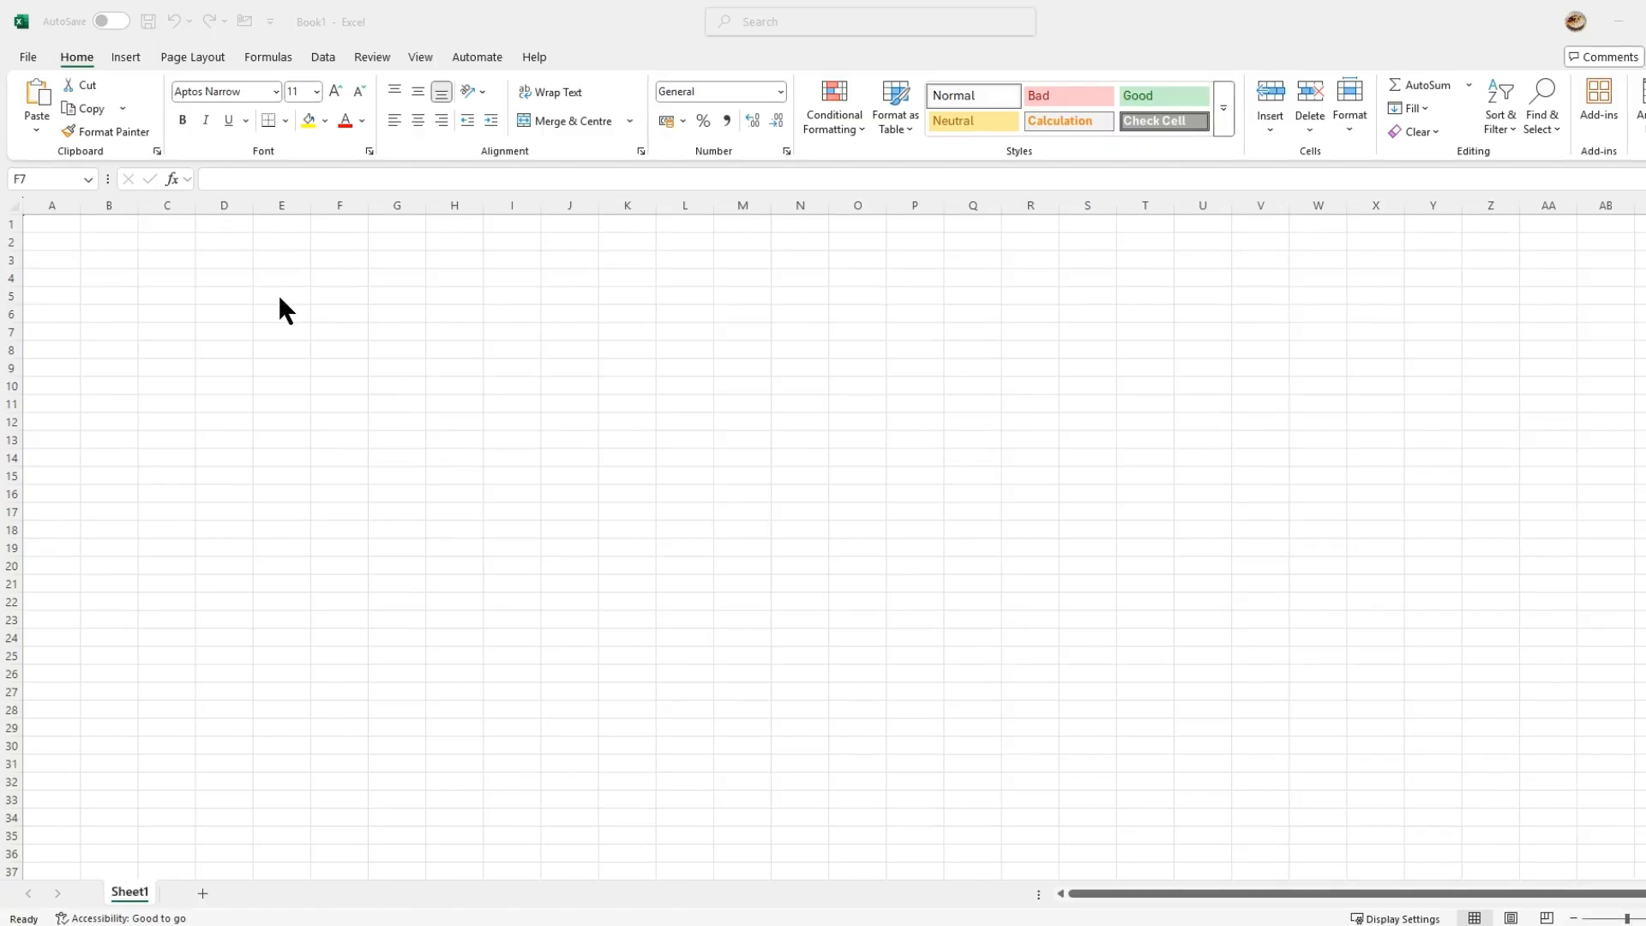
Review the chart insertion commands and the detailed font options for the selected cell, leaving everything unchanged.
click(125, 56)
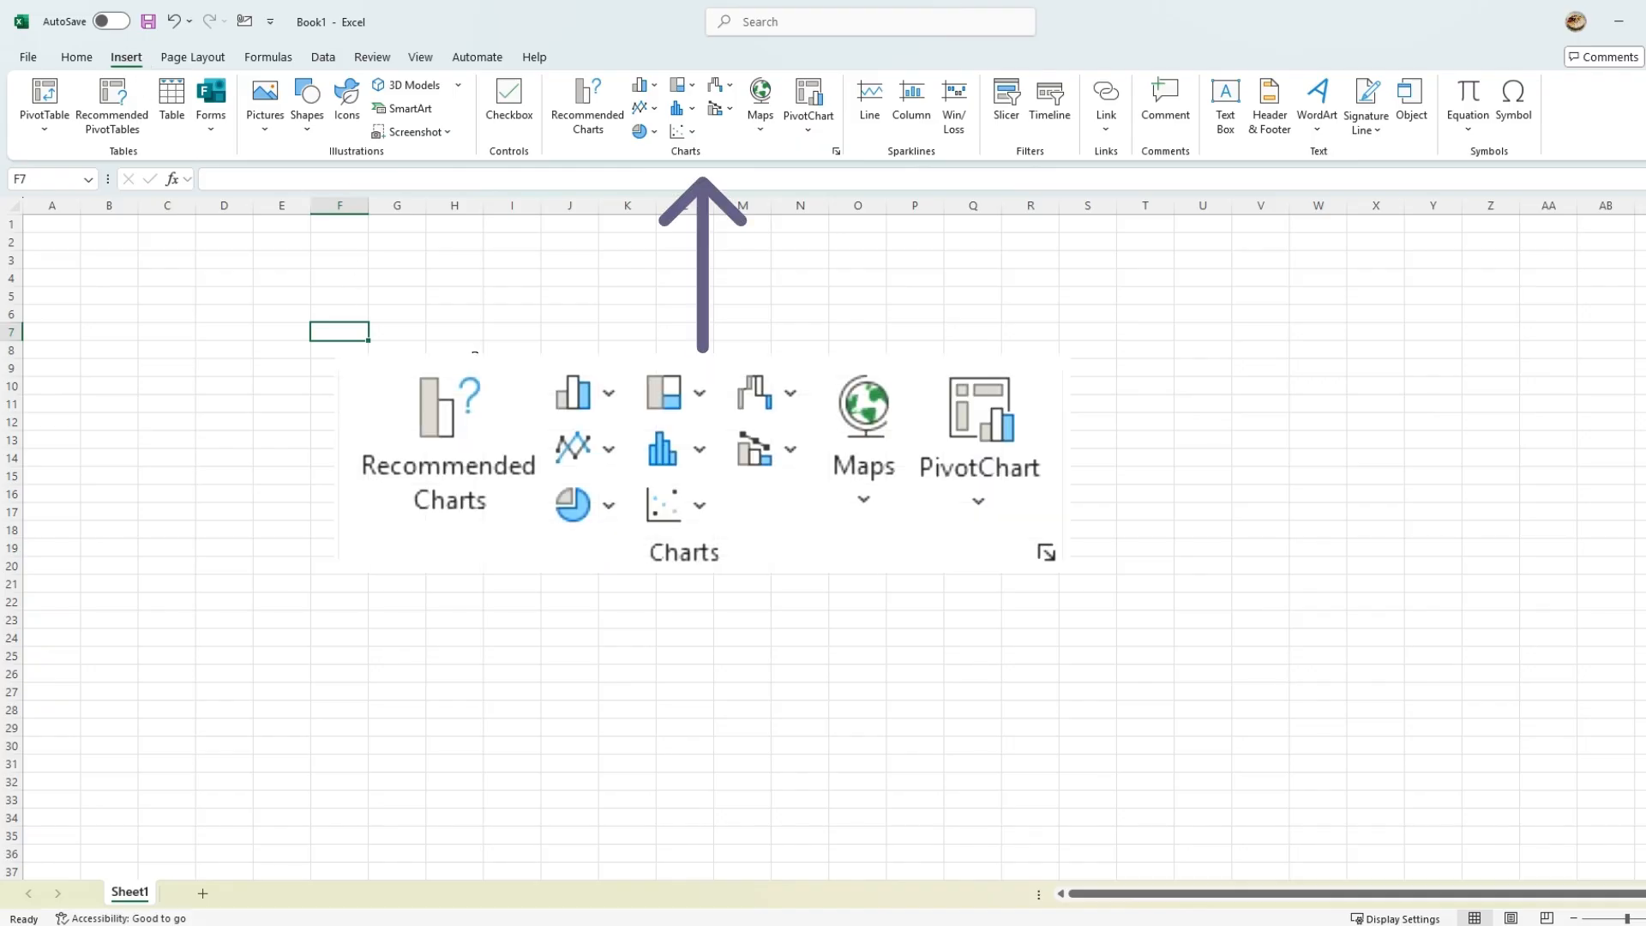
click(472, 347)
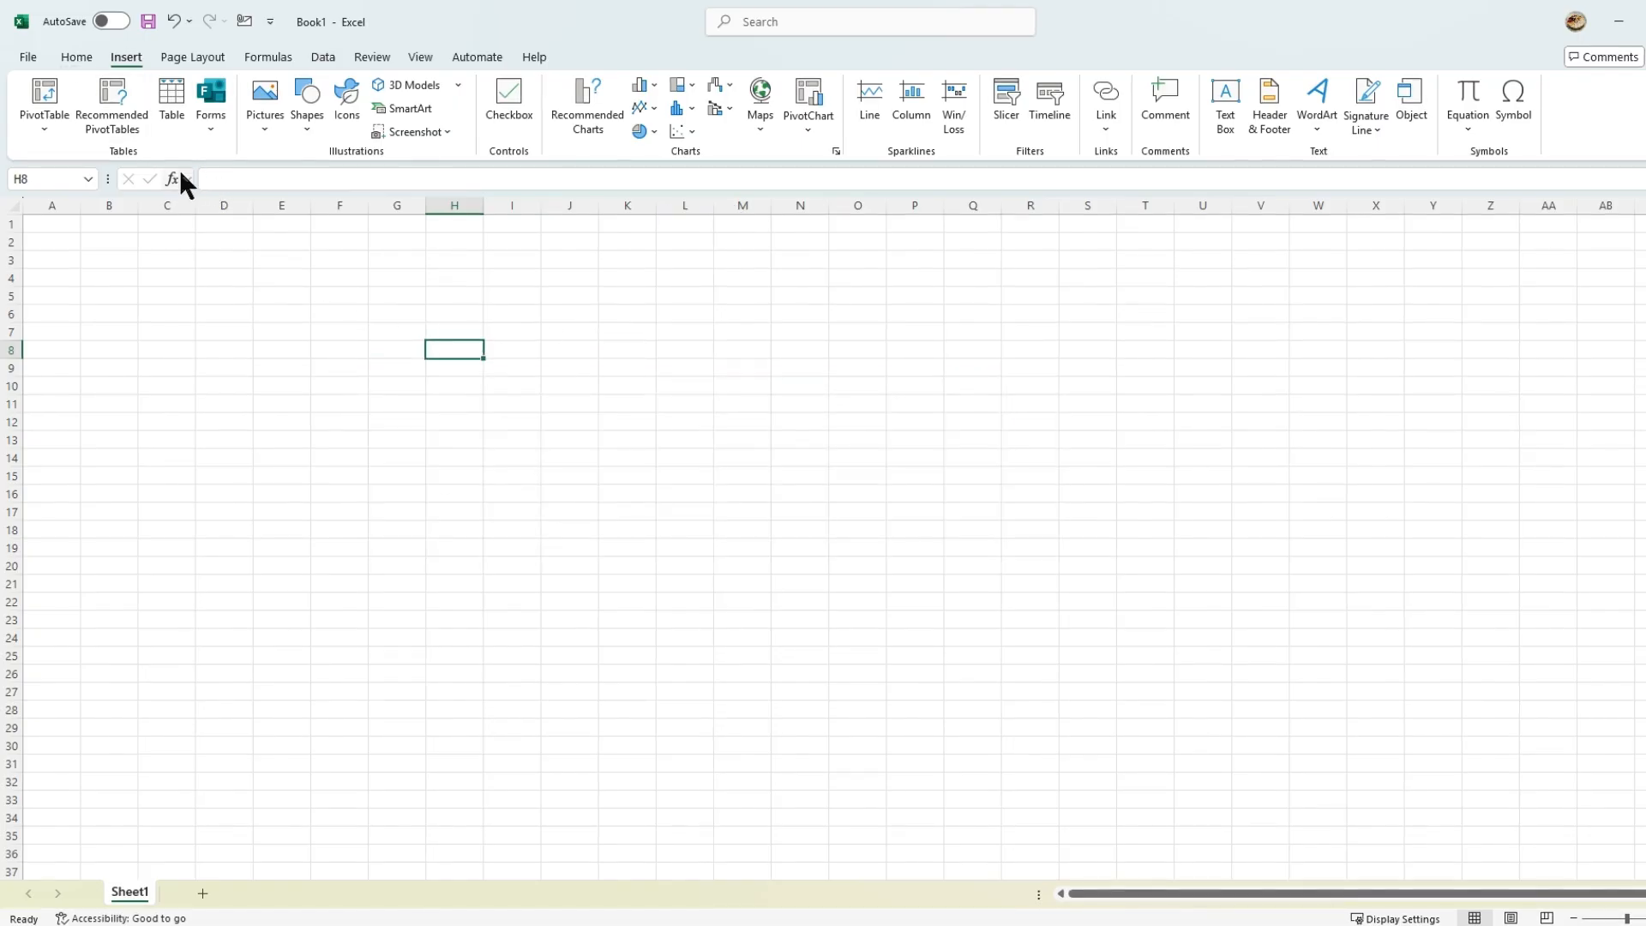
click(76, 55)
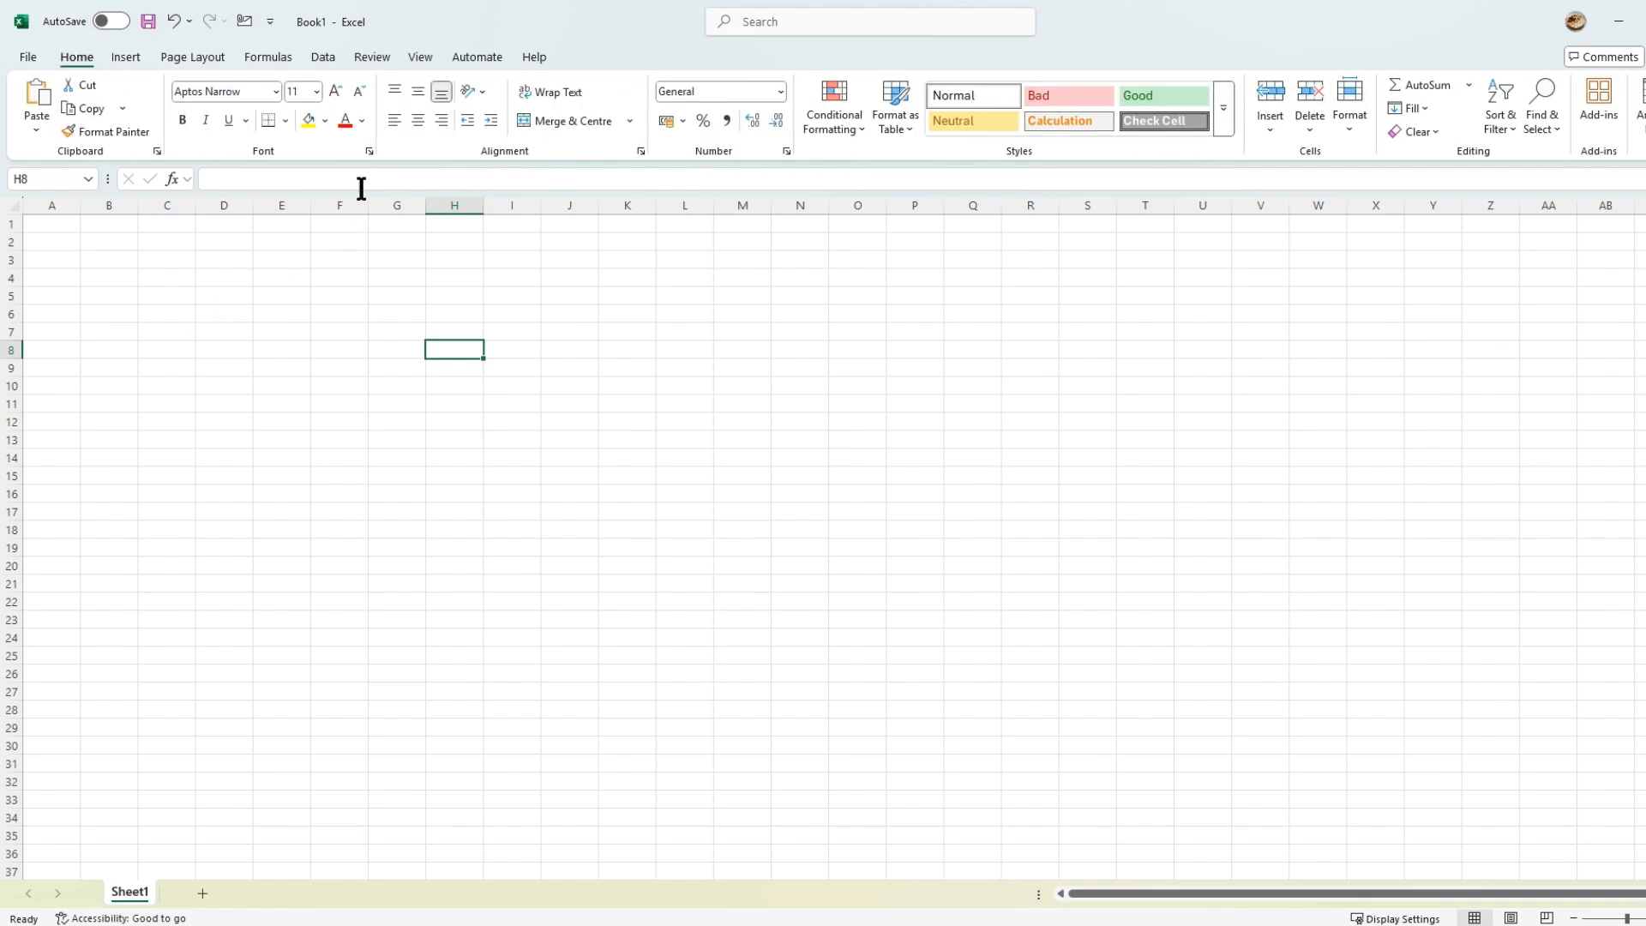
click(368, 151)
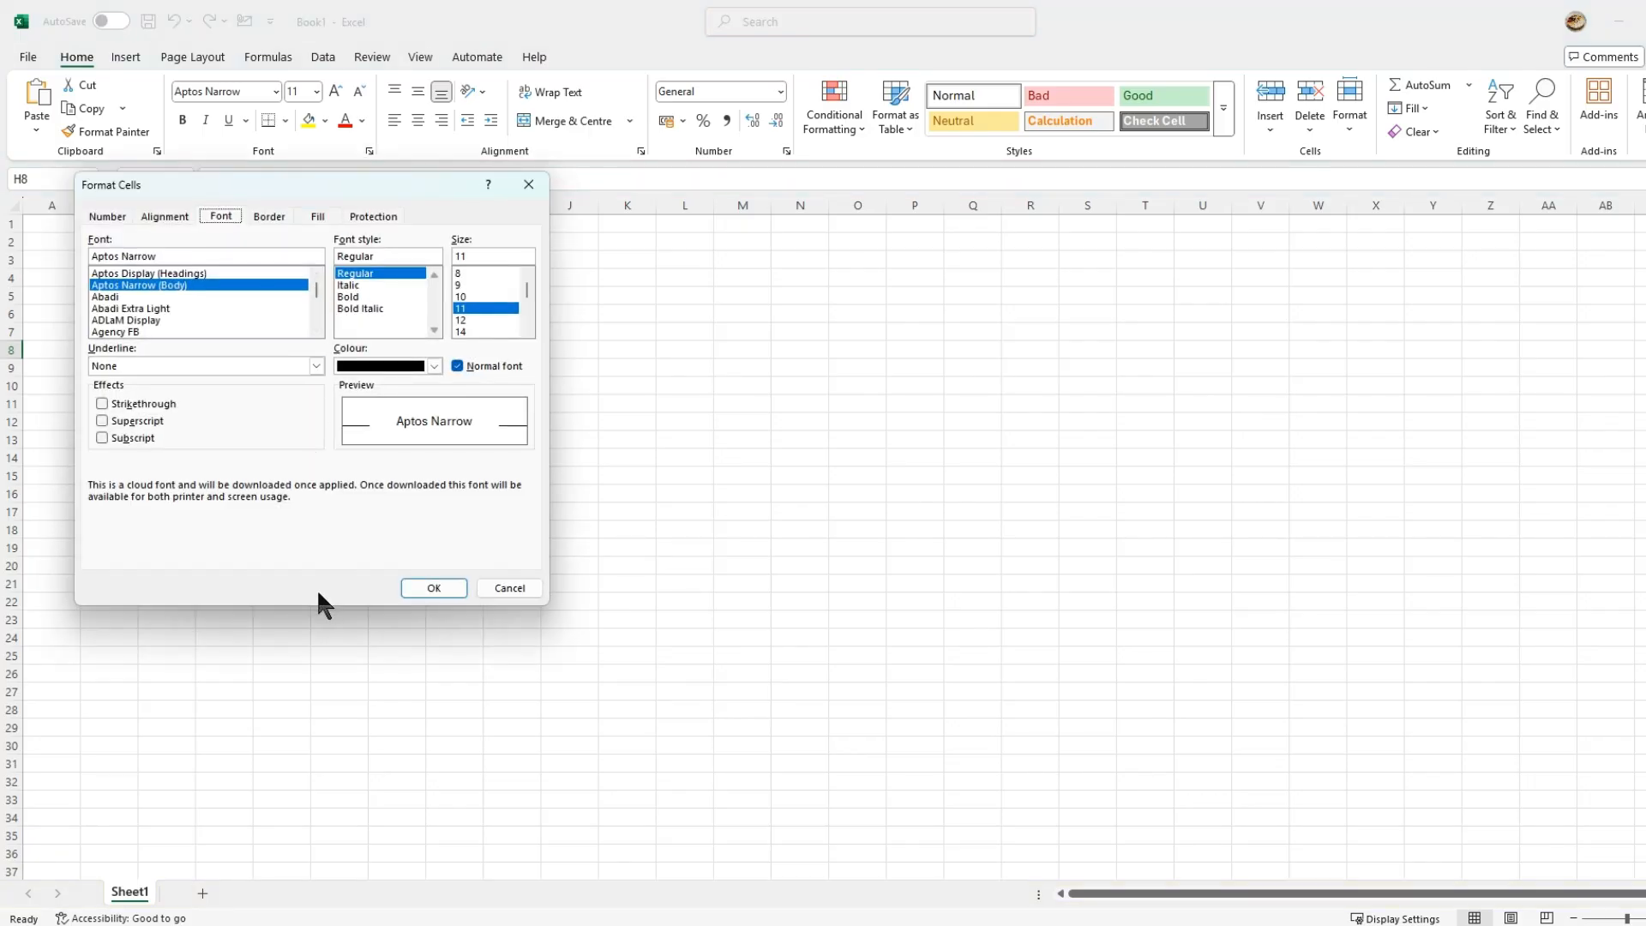
click(509, 591)
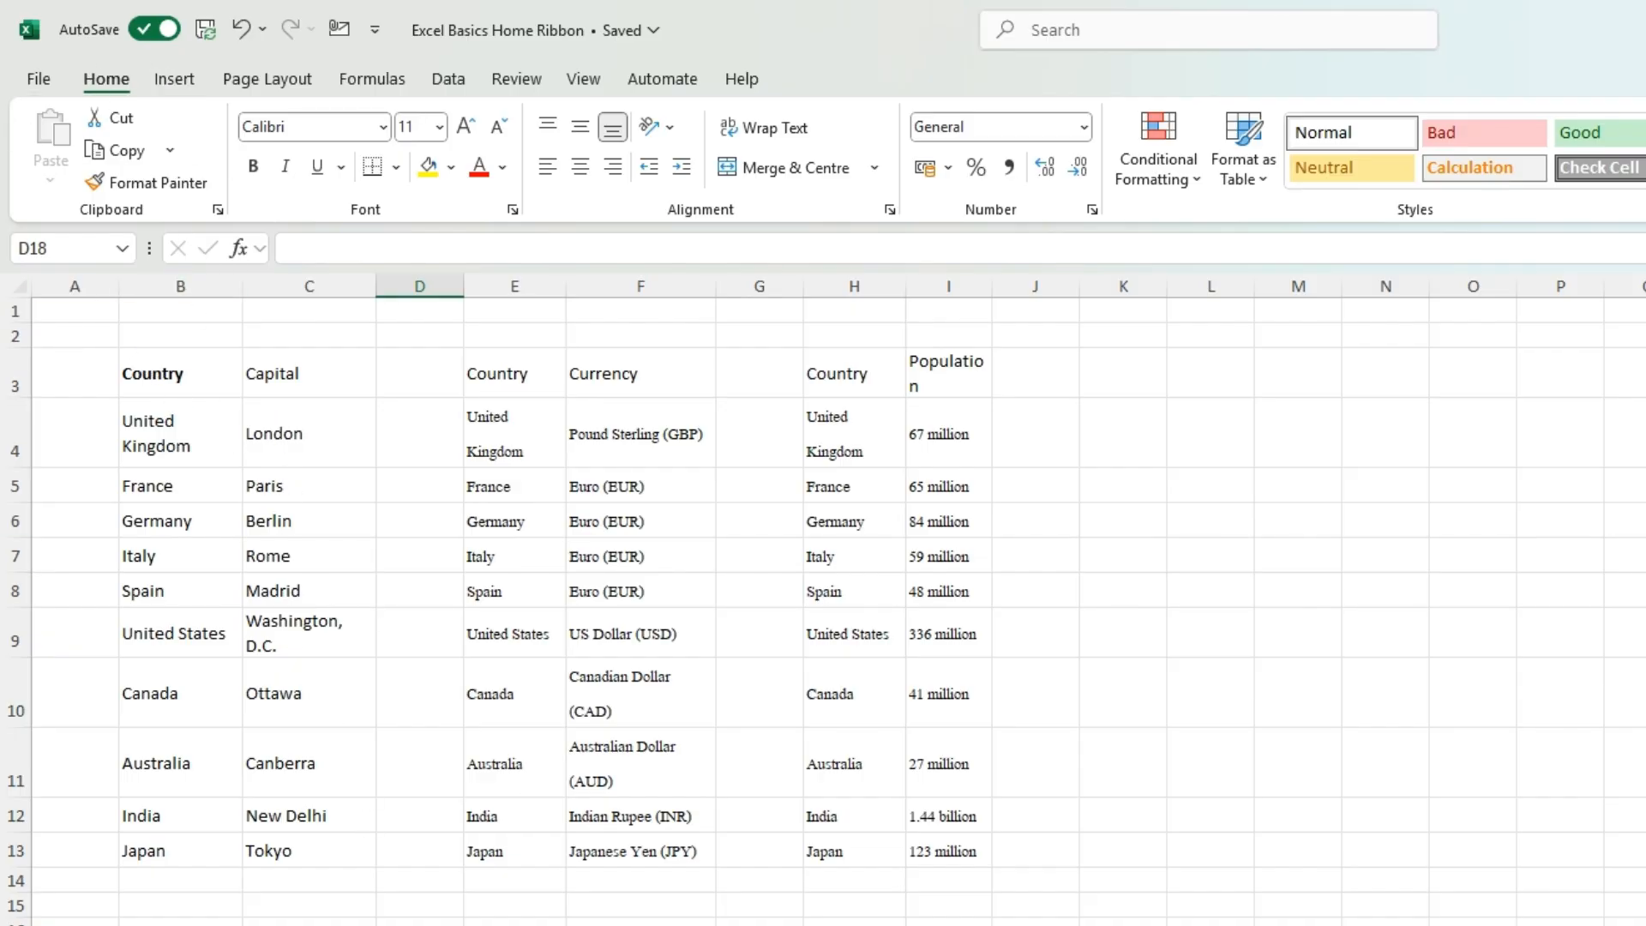
Copy the Country and Capital table in B3:C13 and paste it at cell A1 of the next, empty sheet.
click(155, 369)
drag(155, 368, 307, 841)
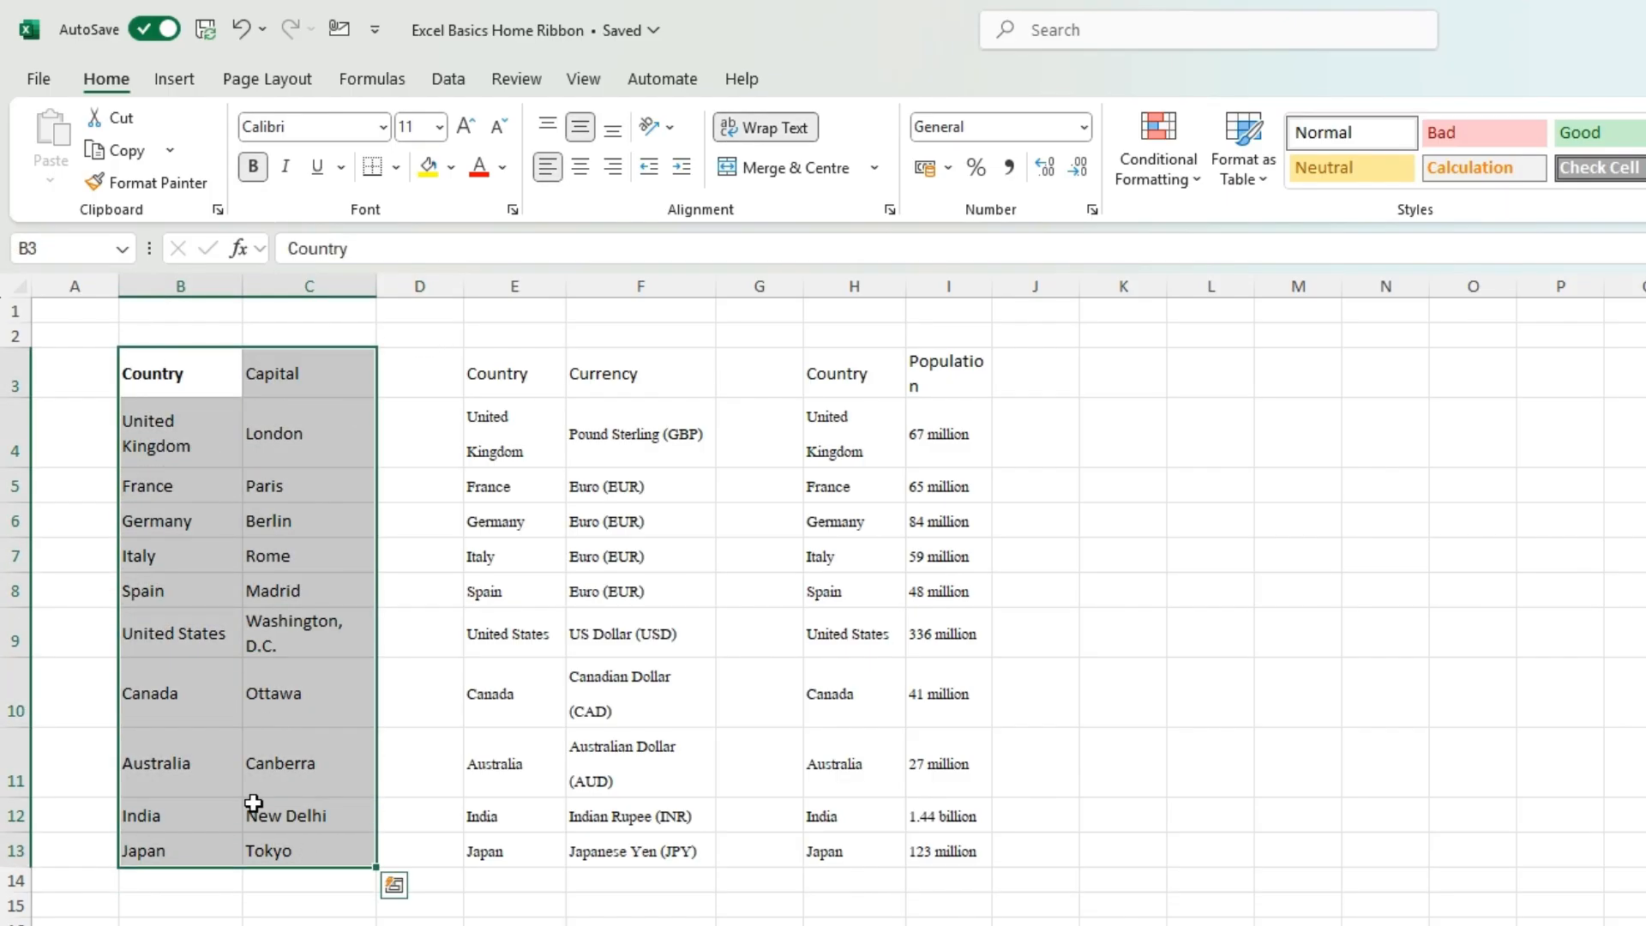
click(184, 396)
drag(184, 398, 337, 851)
click(127, 151)
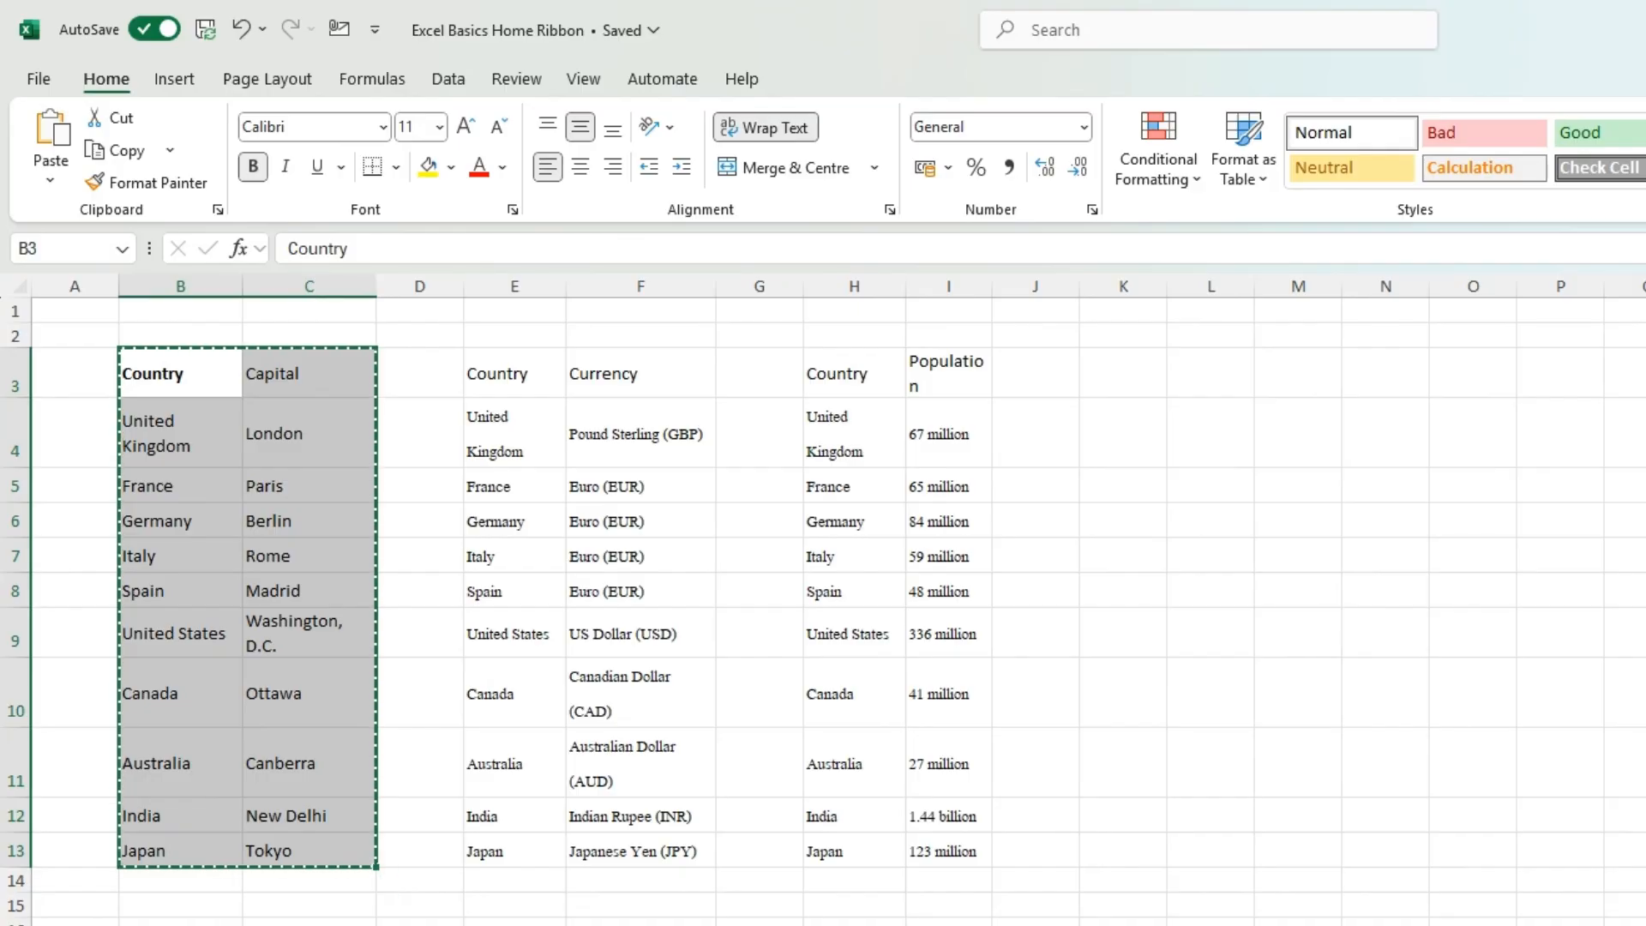
key(ctrl+Page_Down)
click(73, 309)
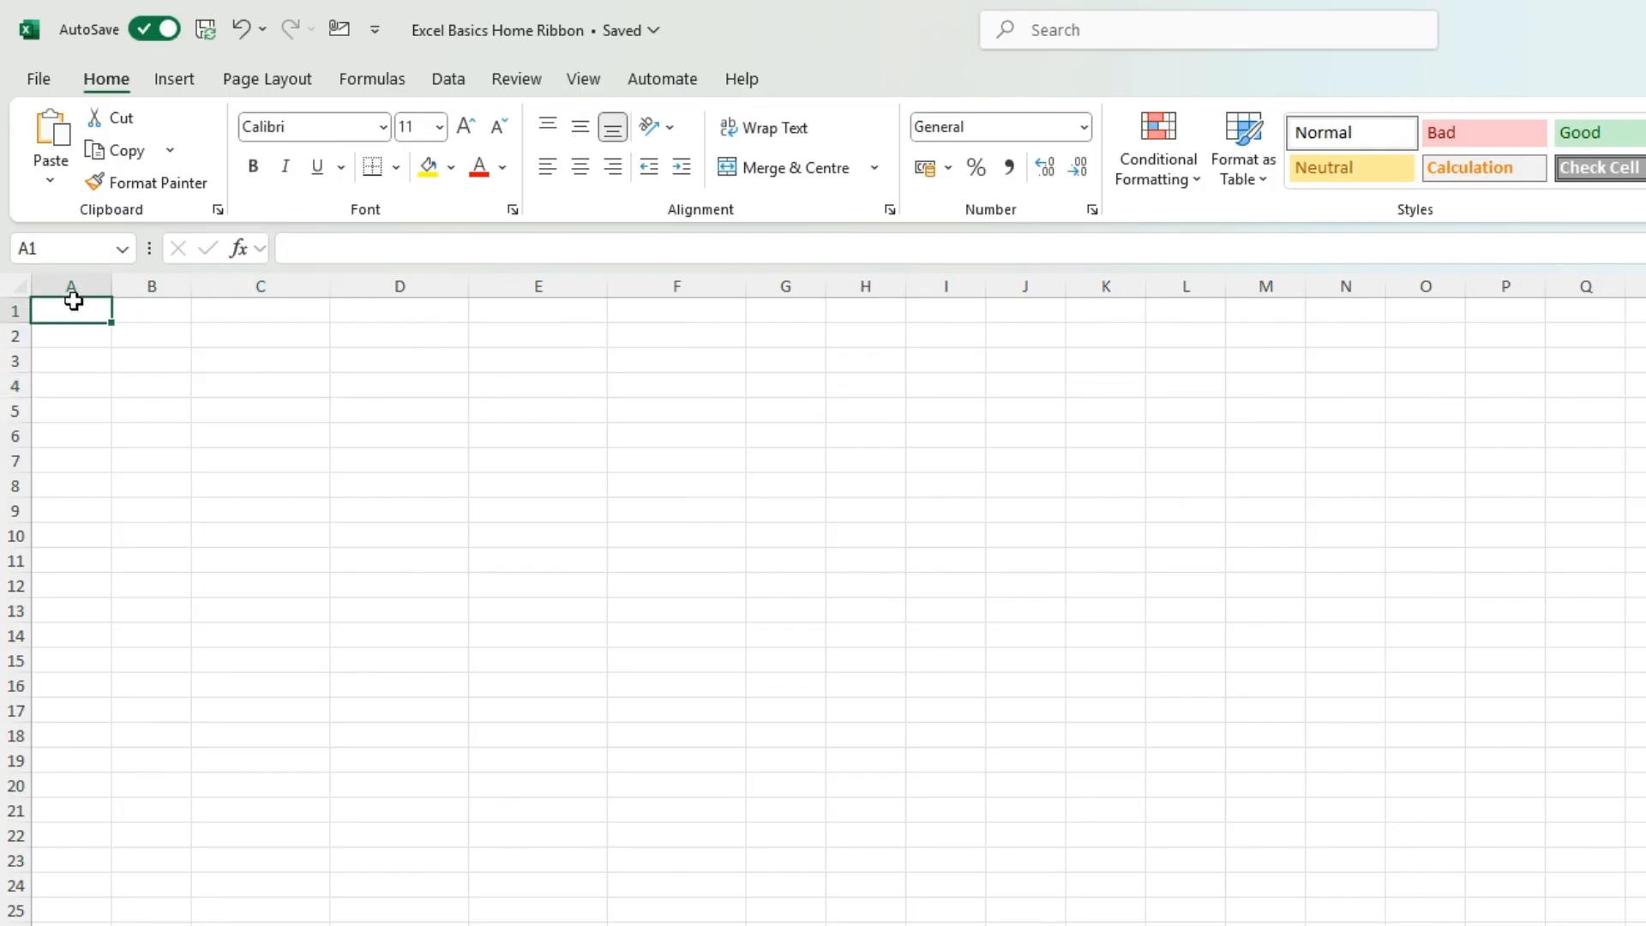
click(52, 139)
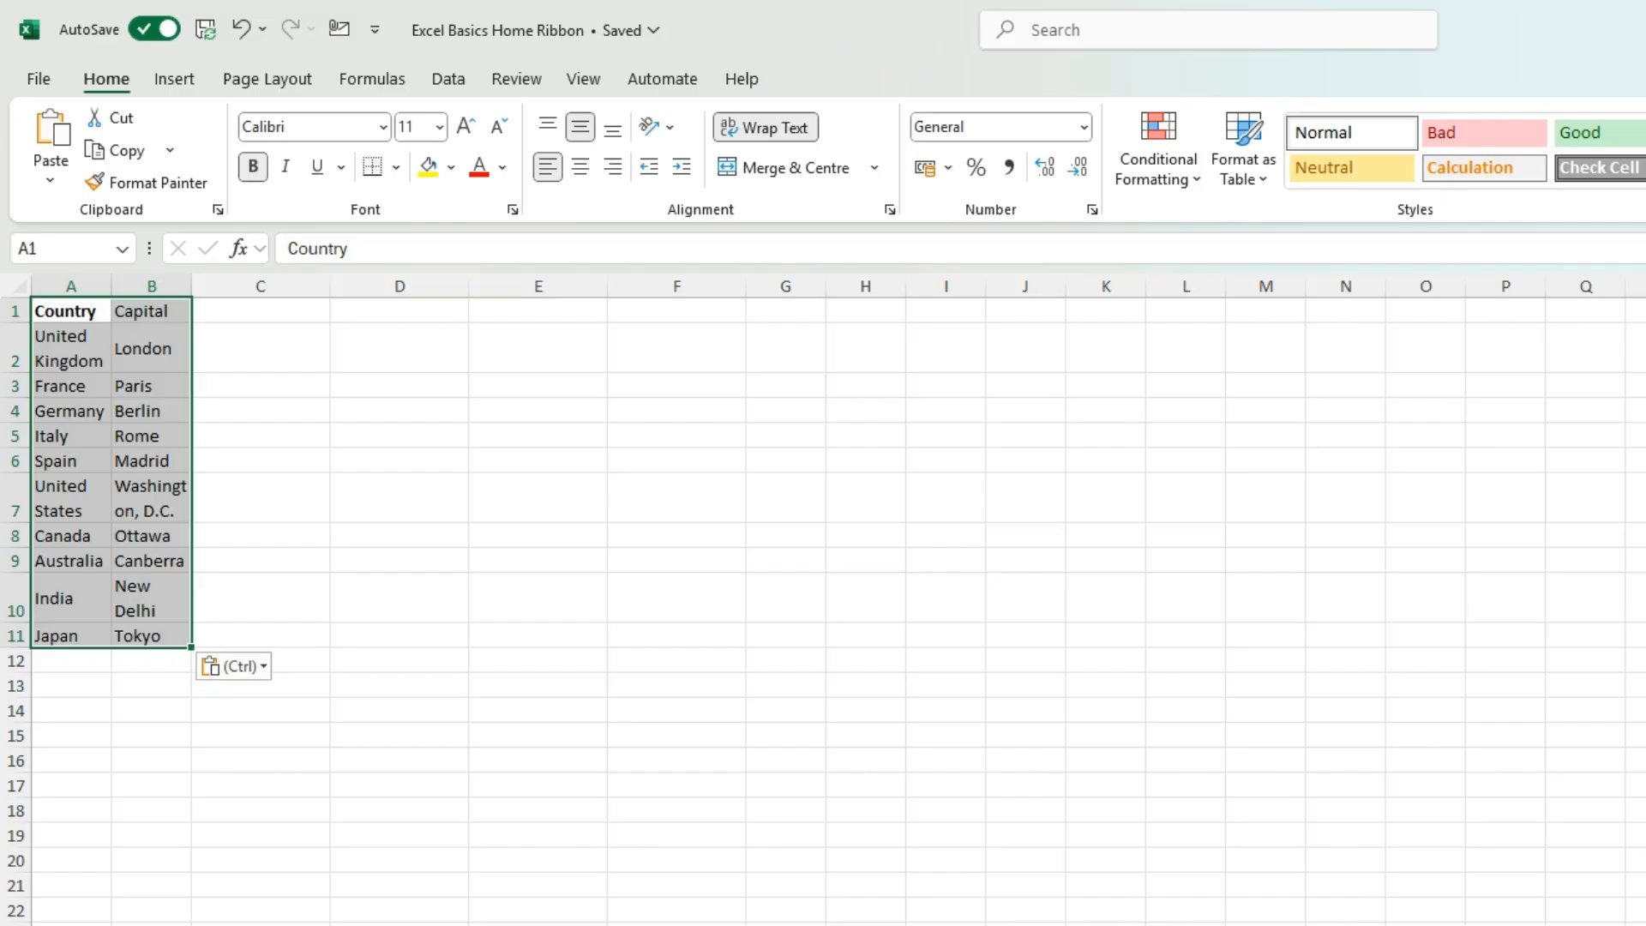
Widen columns A and B so that United States and Washington, D.C. each fit on one line.
click(276, 483)
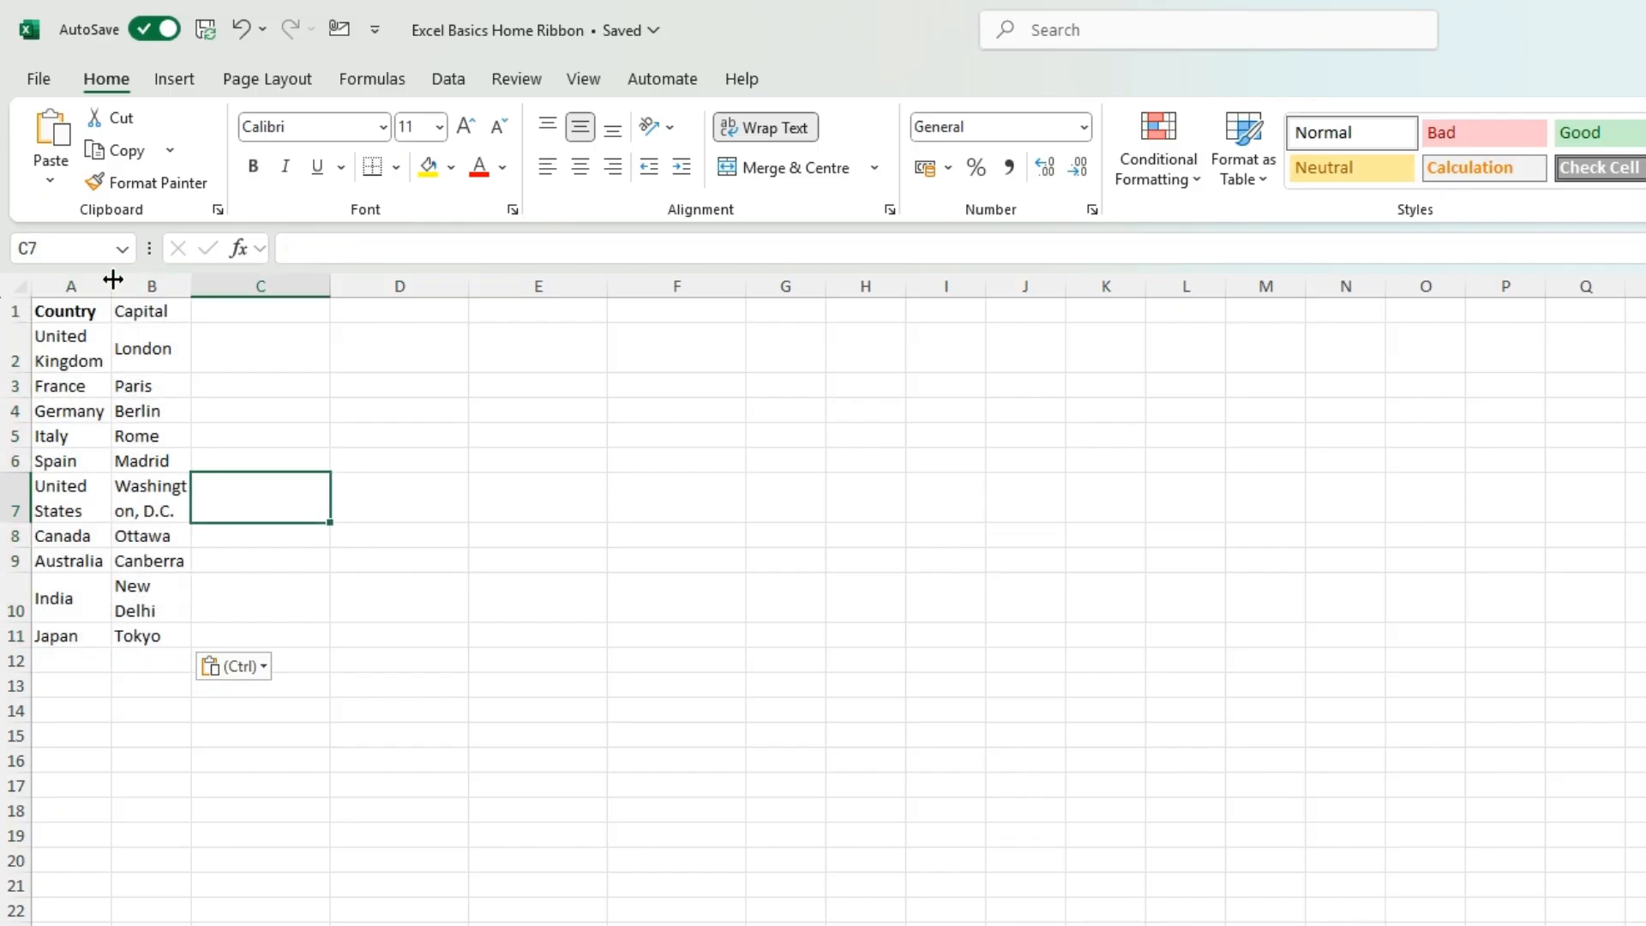
drag(112, 283, 264, 288)
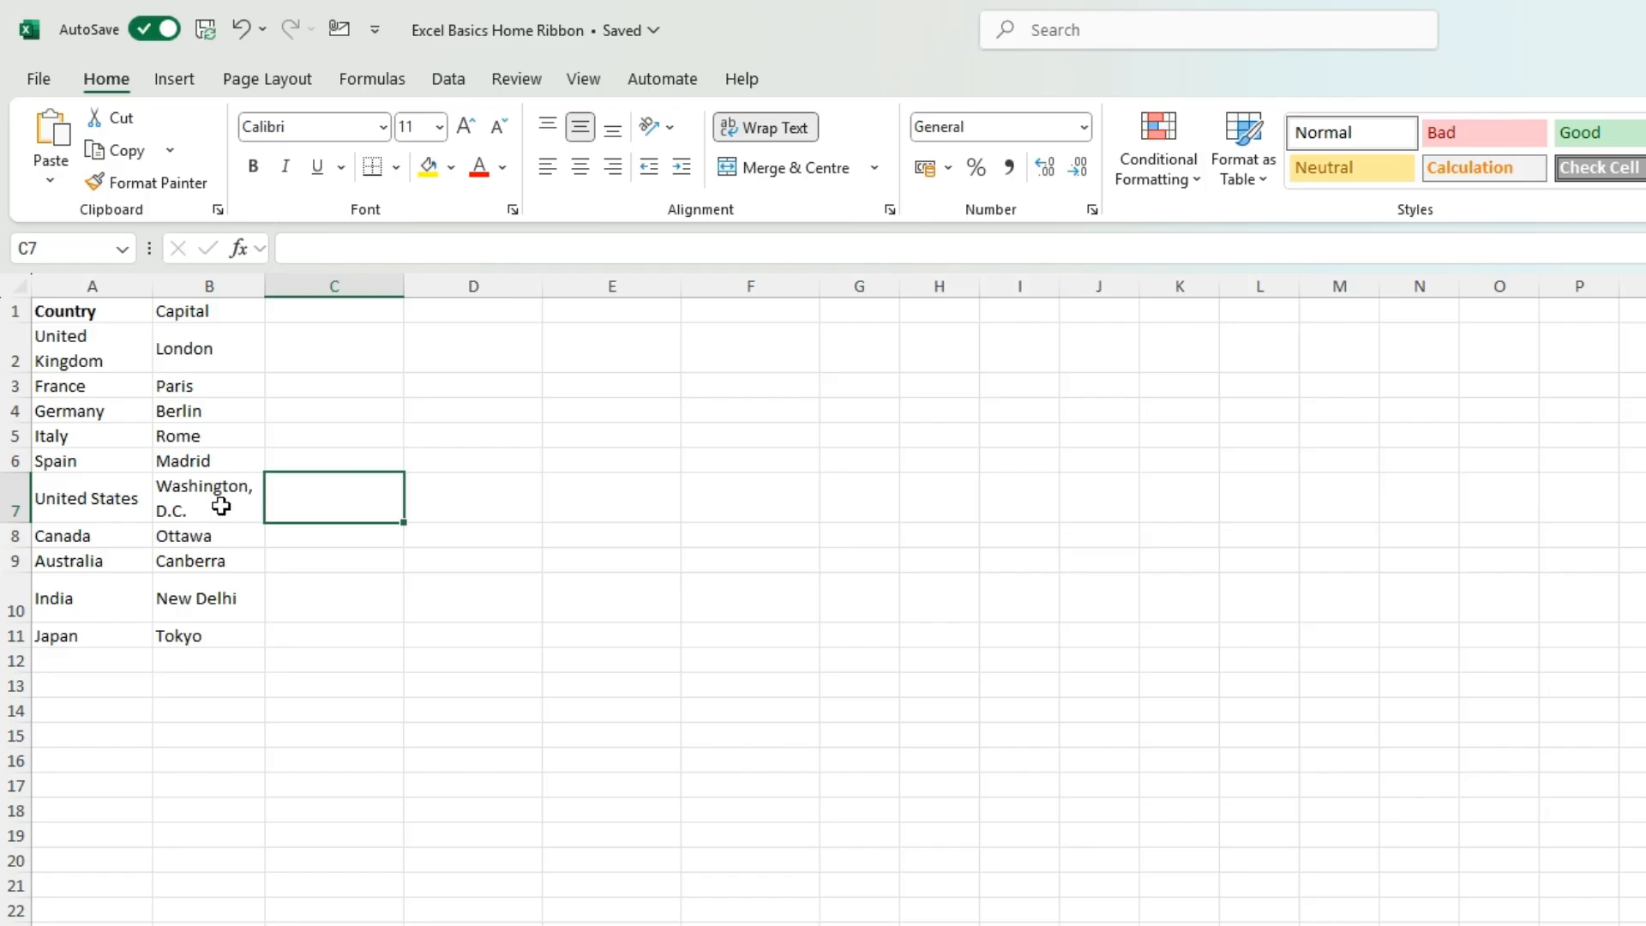
drag(257, 290, 358, 288)
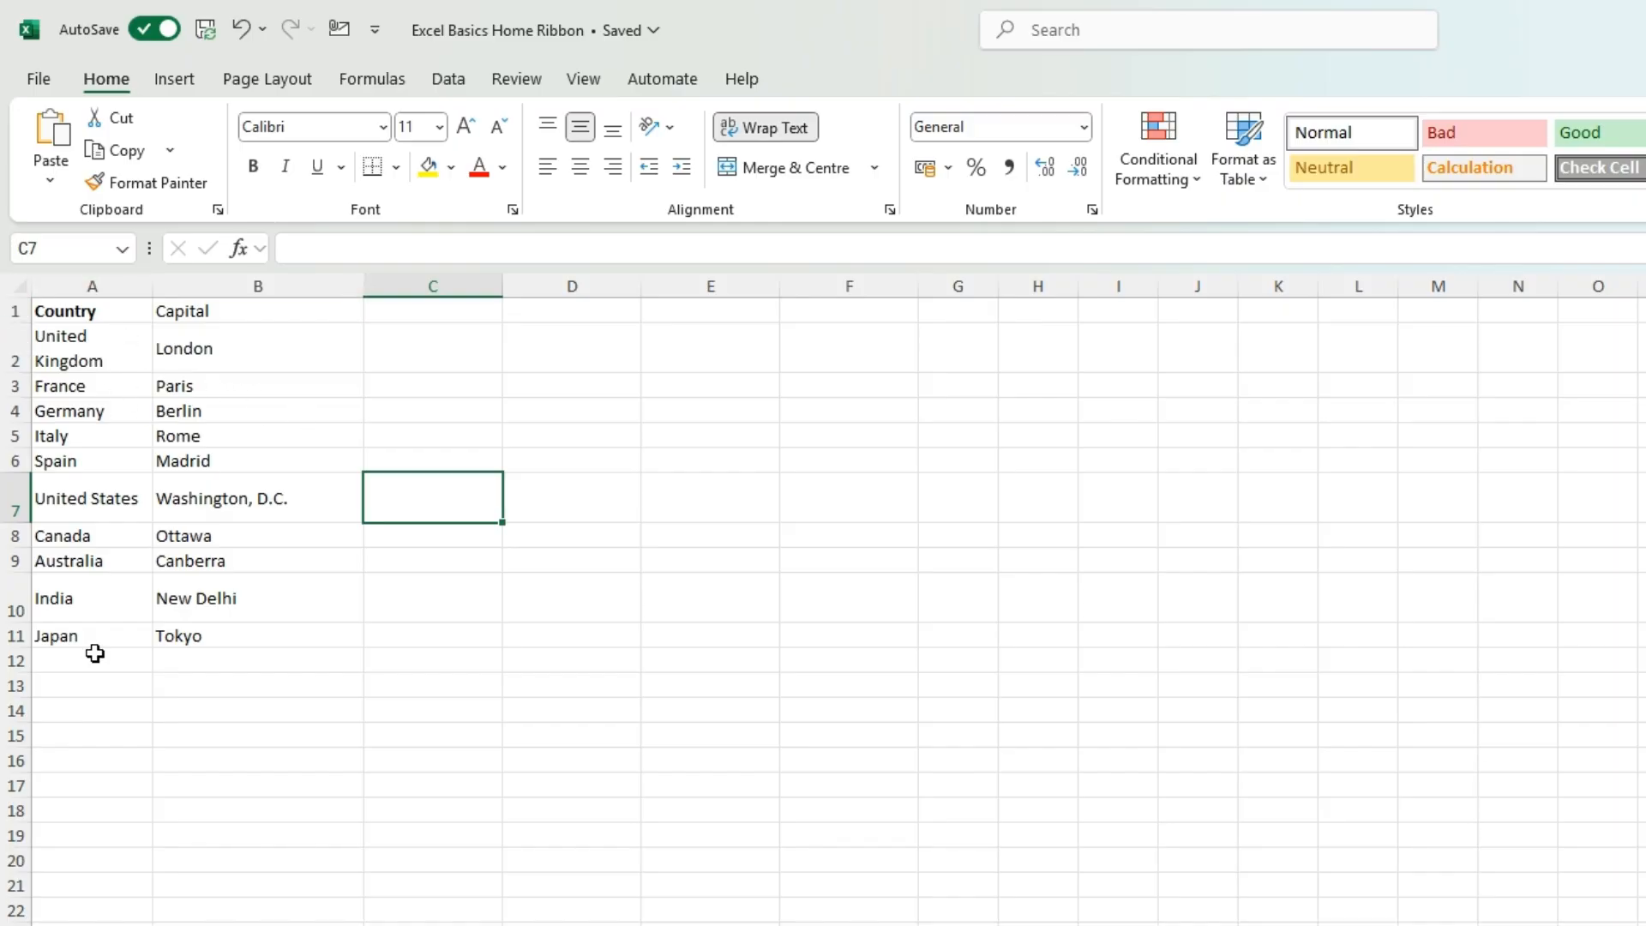
Select the entire sheet and auto-fit the height of all rows to their contents.
click(21, 284)
click(132, 434)
click(13, 283)
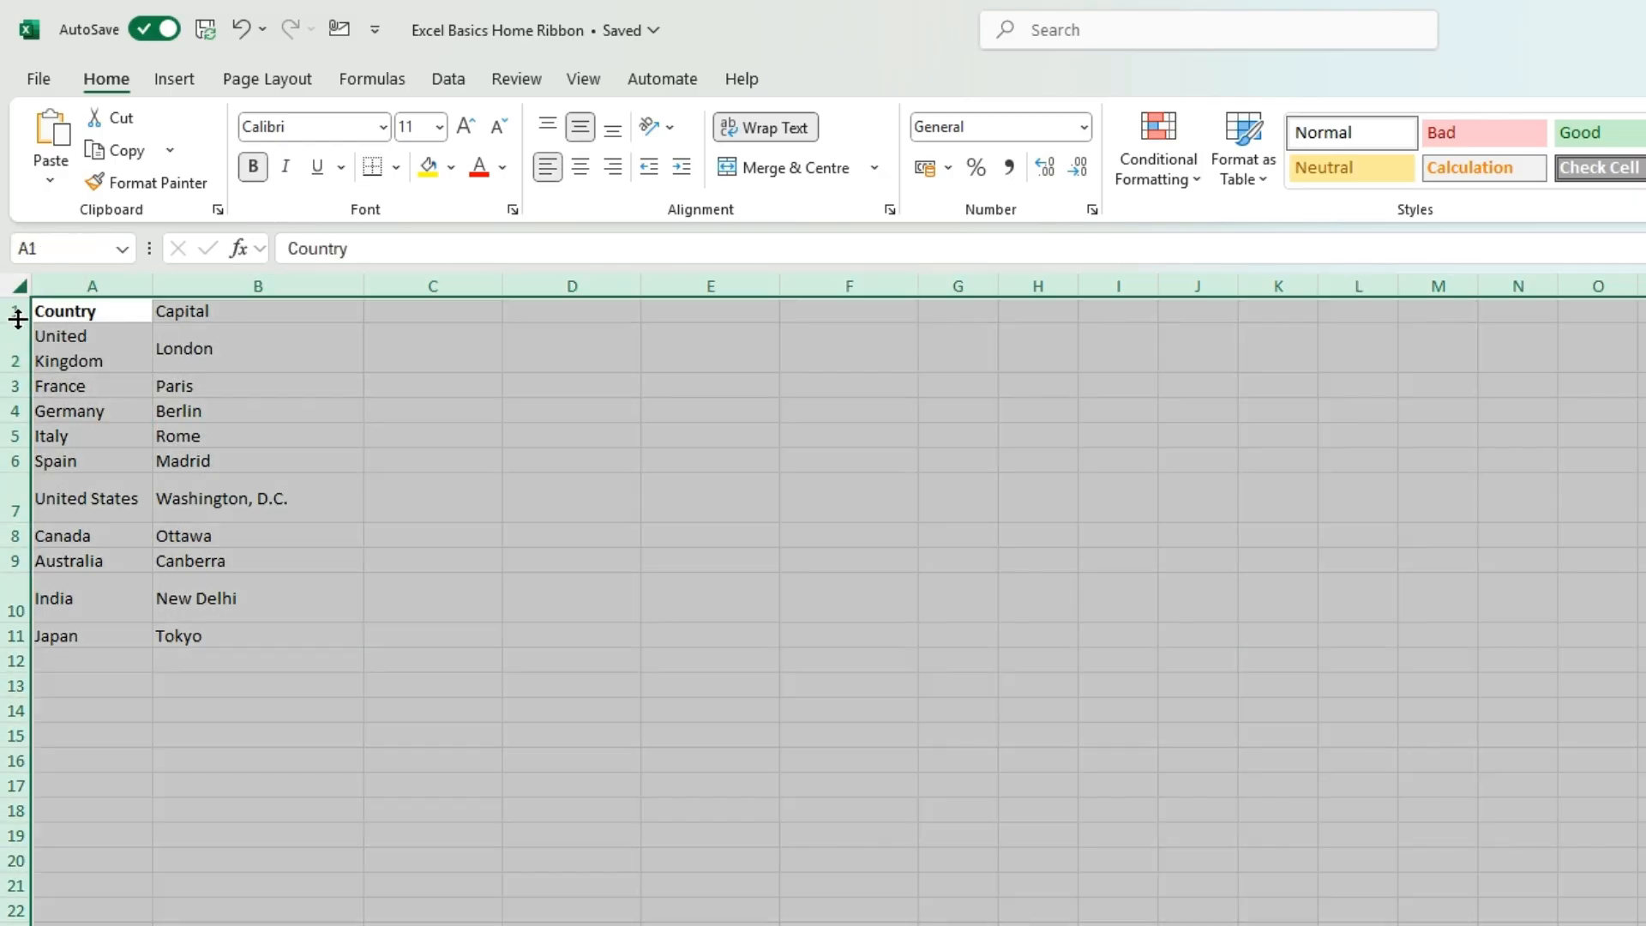
double_click(18, 419)
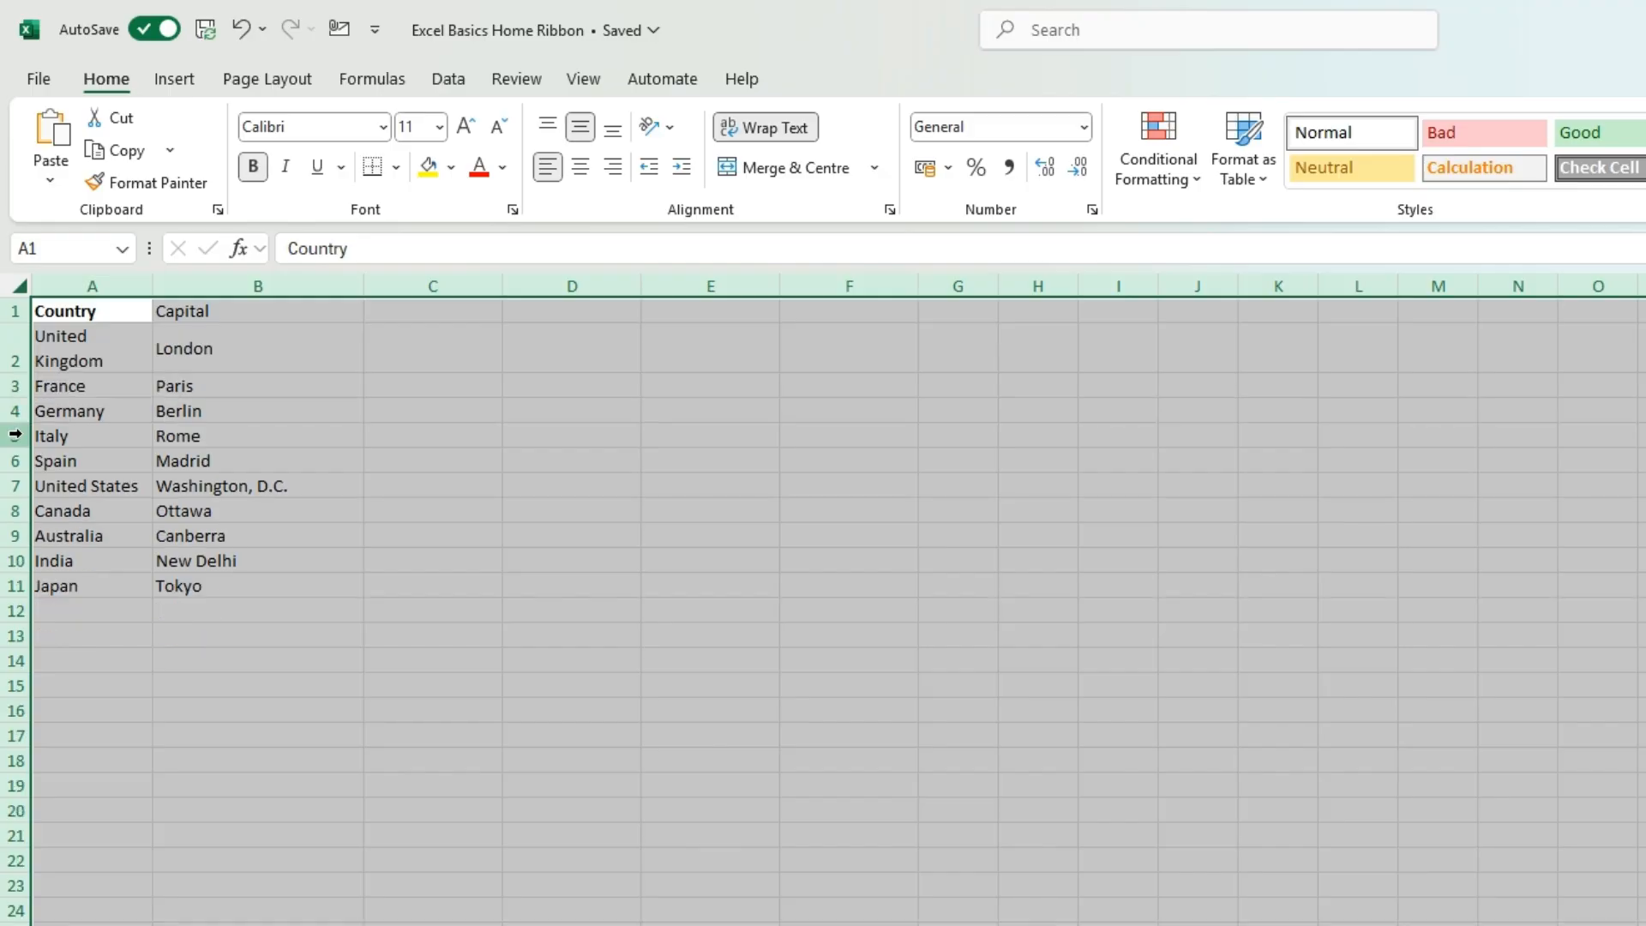
click(378, 427)
drag(85, 285, 158, 287)
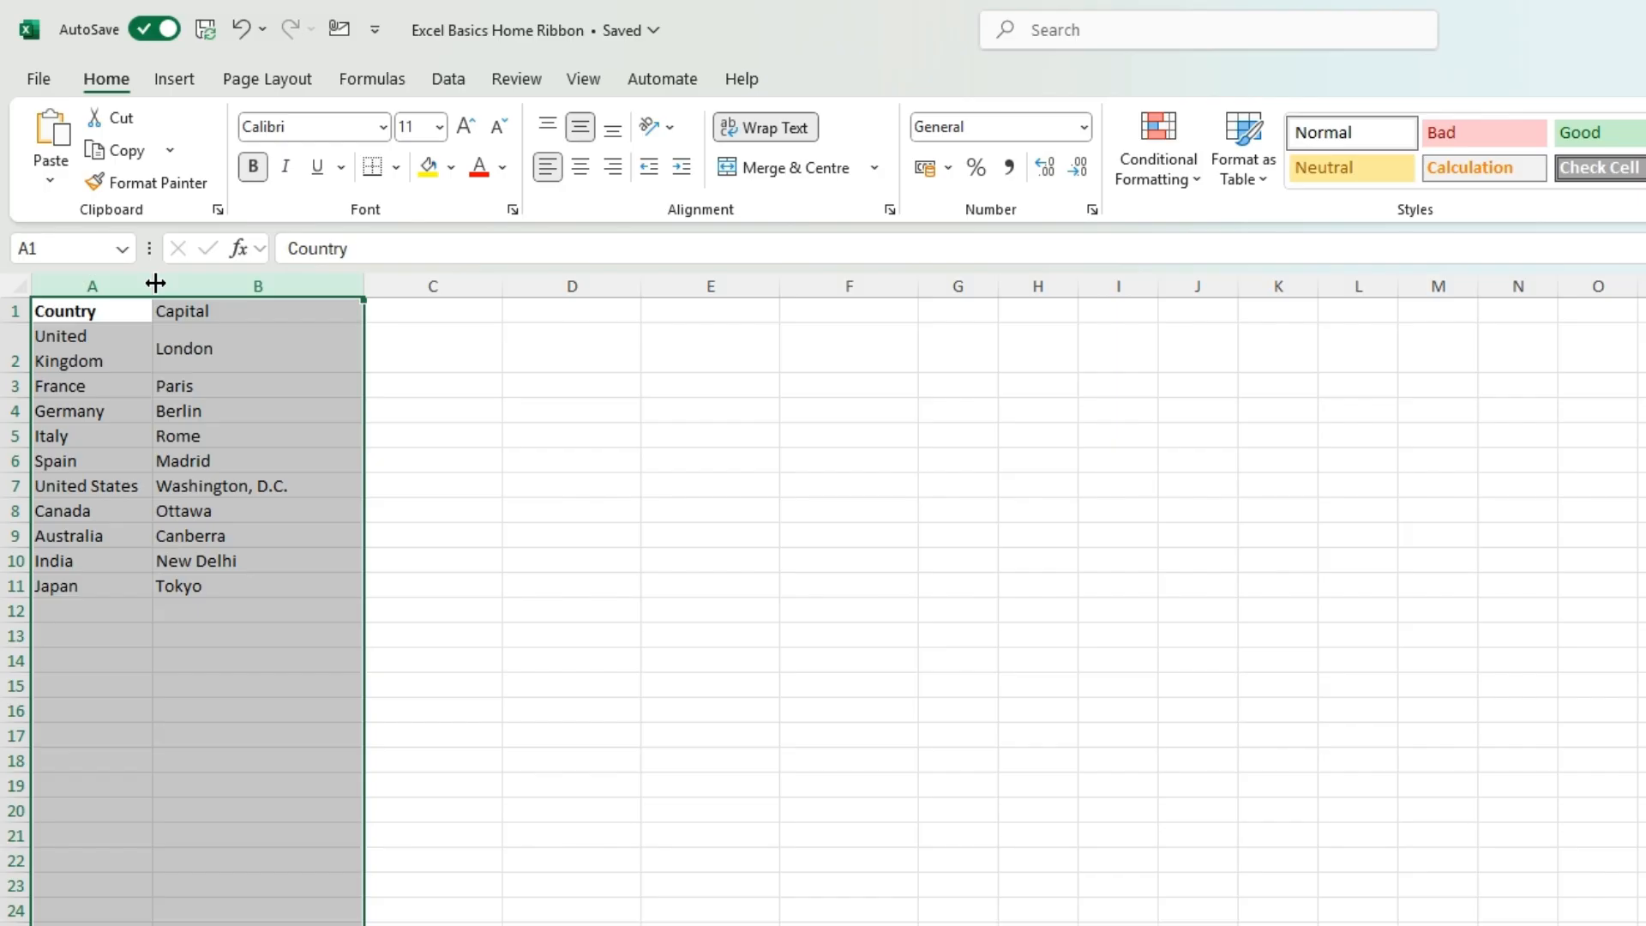
click(163, 325)
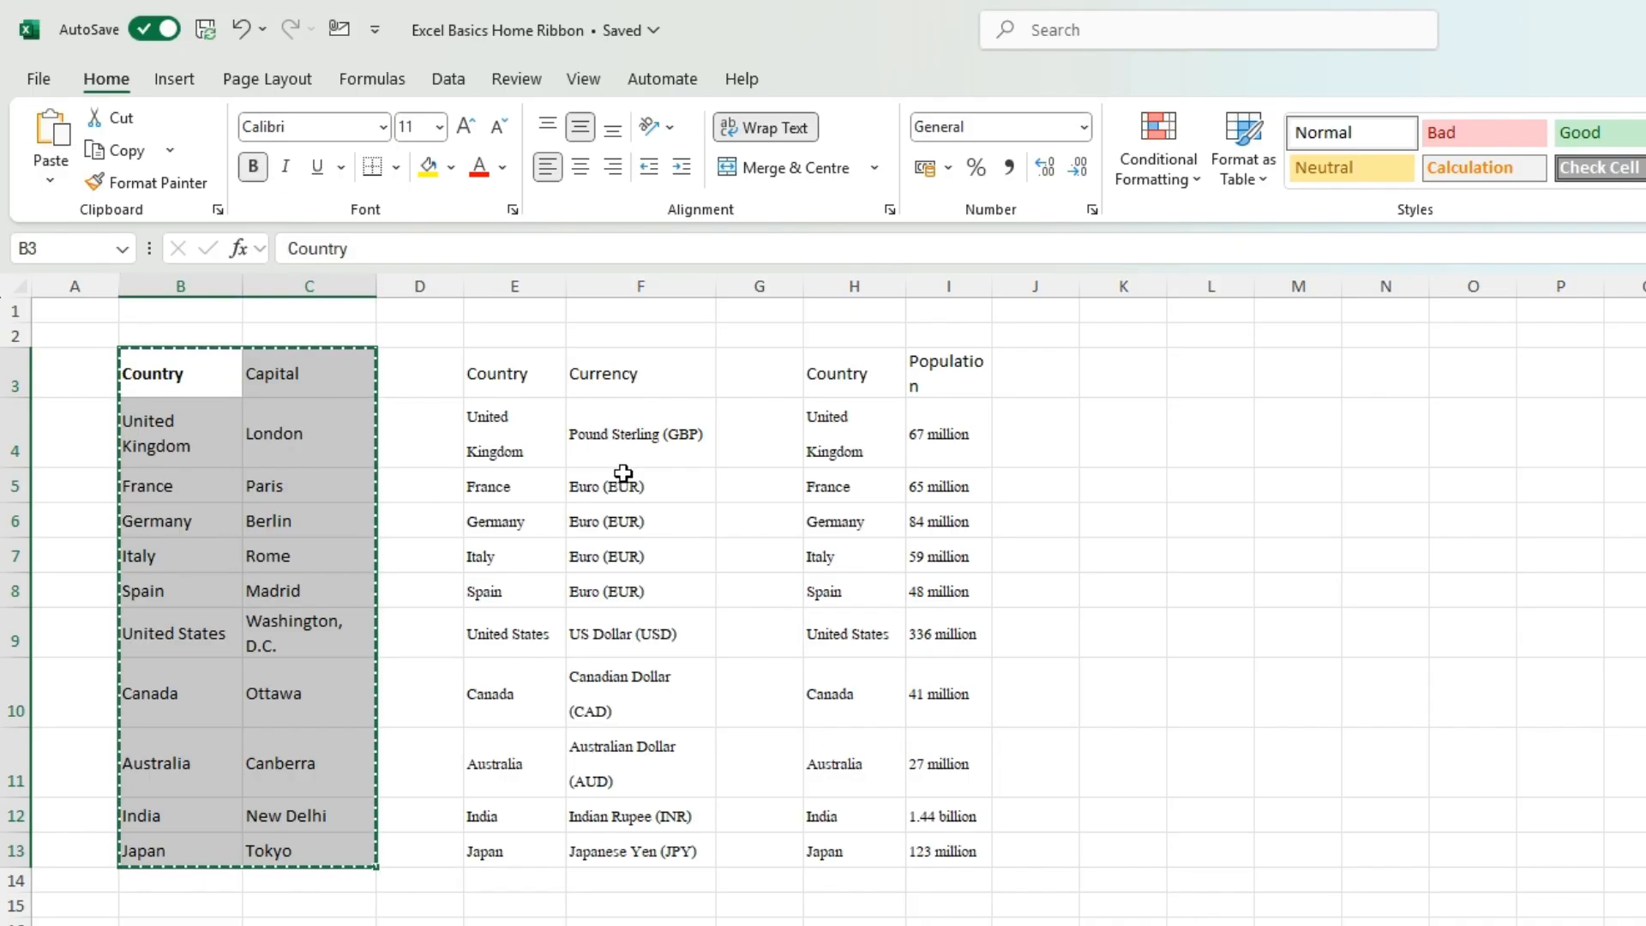
Cut the Country and Currency table in E3:F13 of the original sheet and paste it at C1 beside the copied capitals.
drag(522, 375, 630, 856)
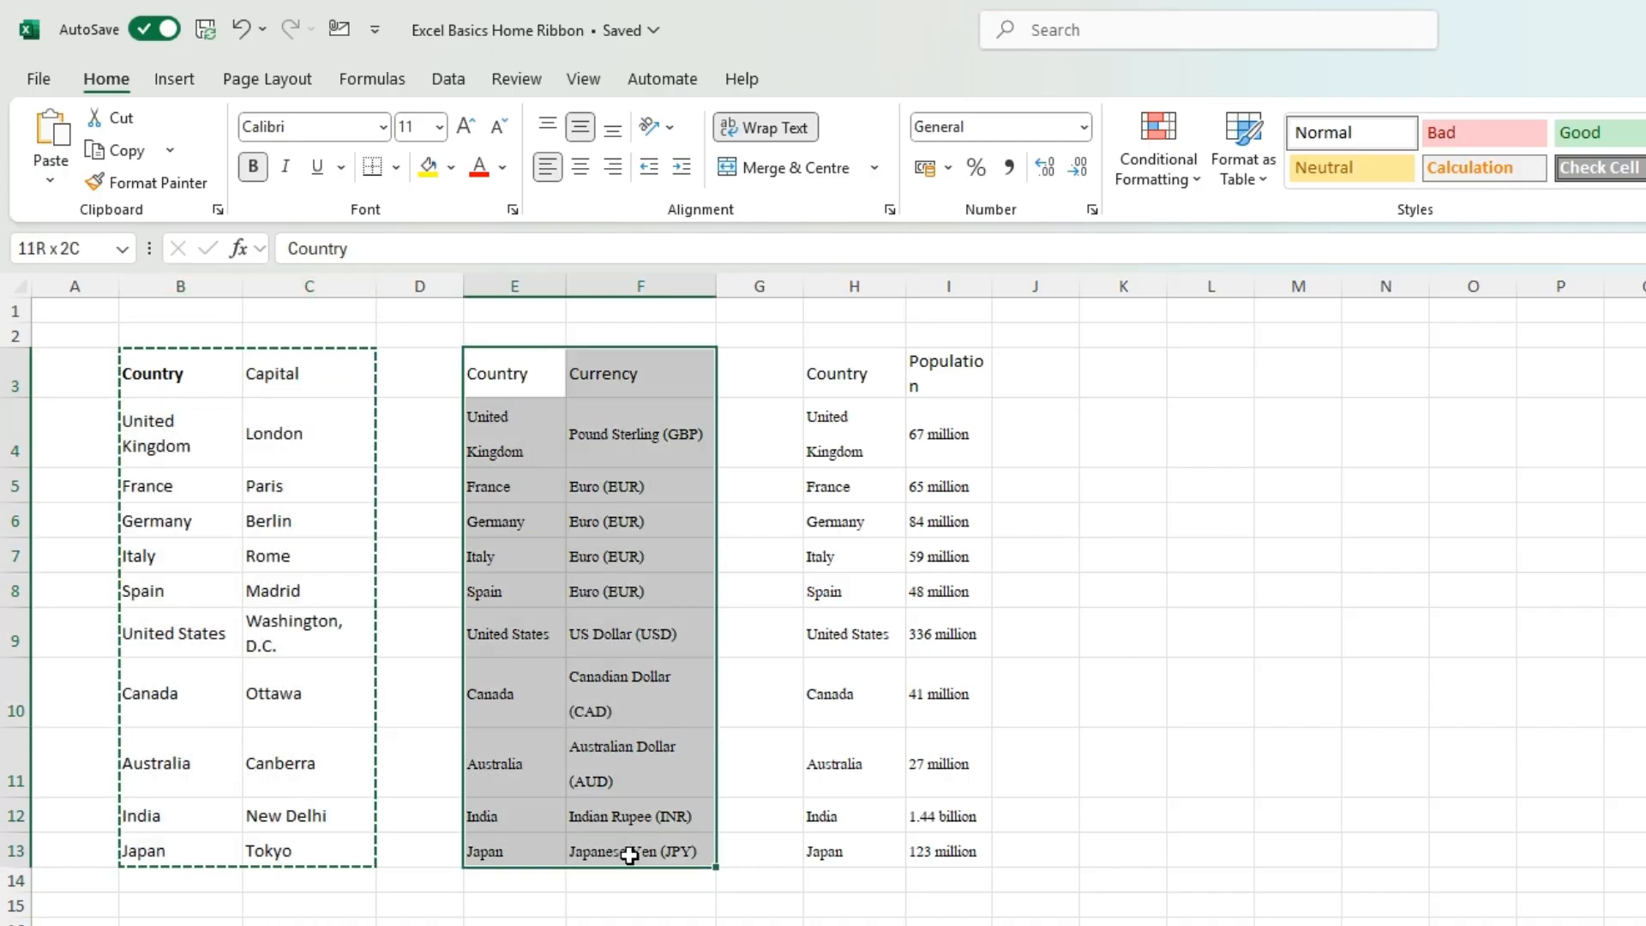
drag(504, 374, 653, 851)
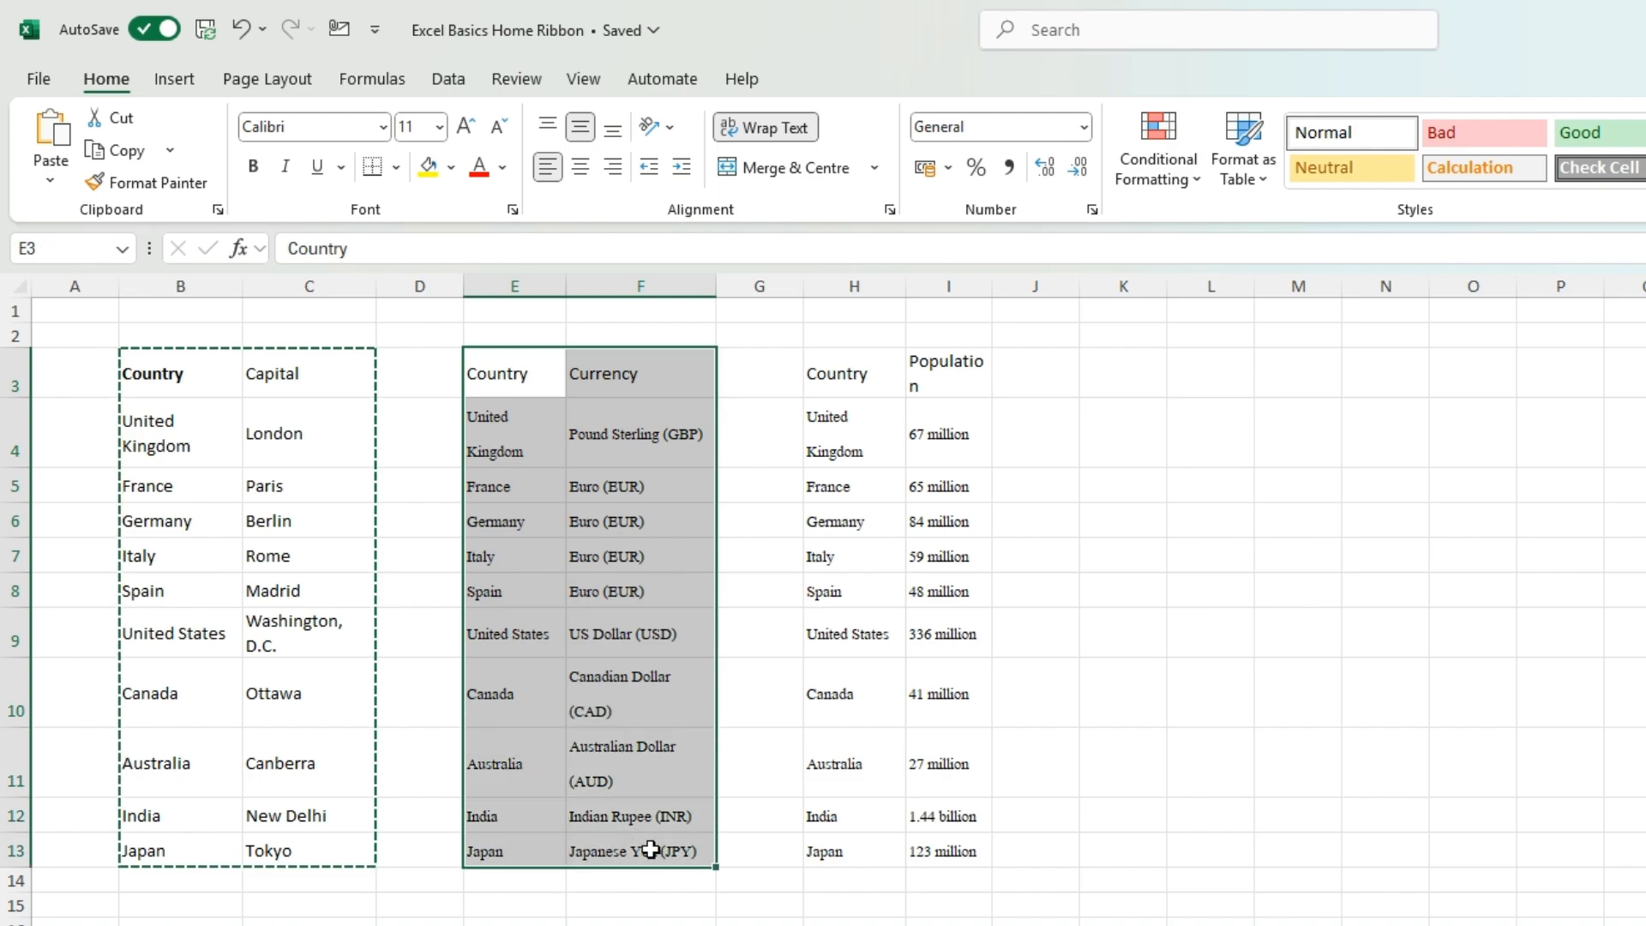
click(119, 127)
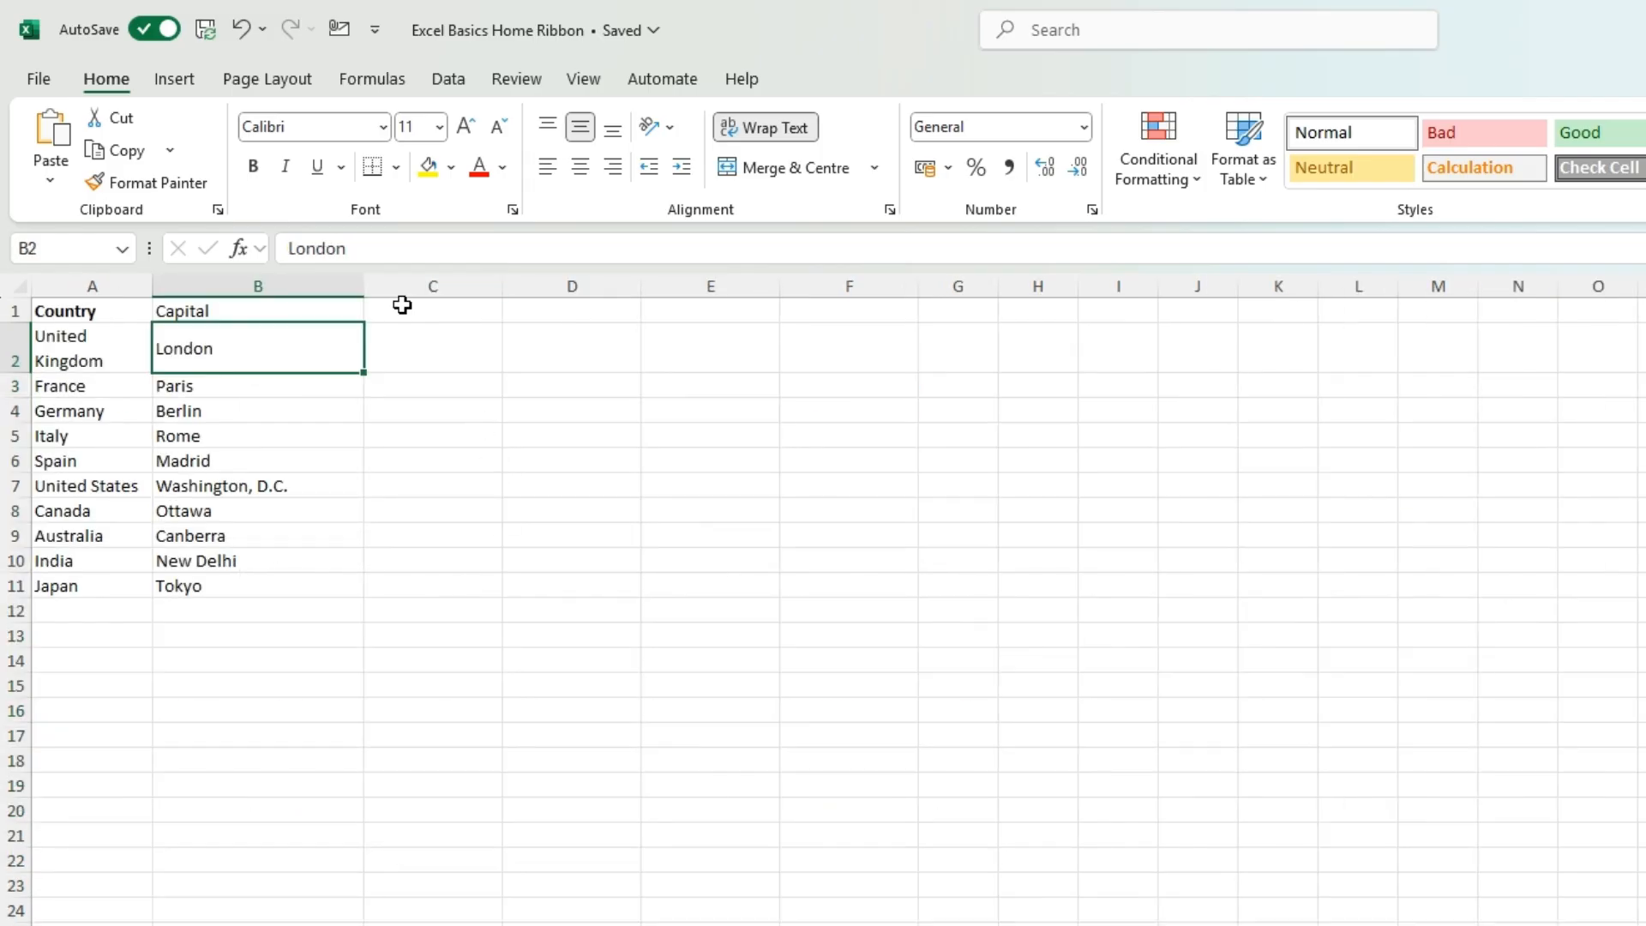
click(402, 306)
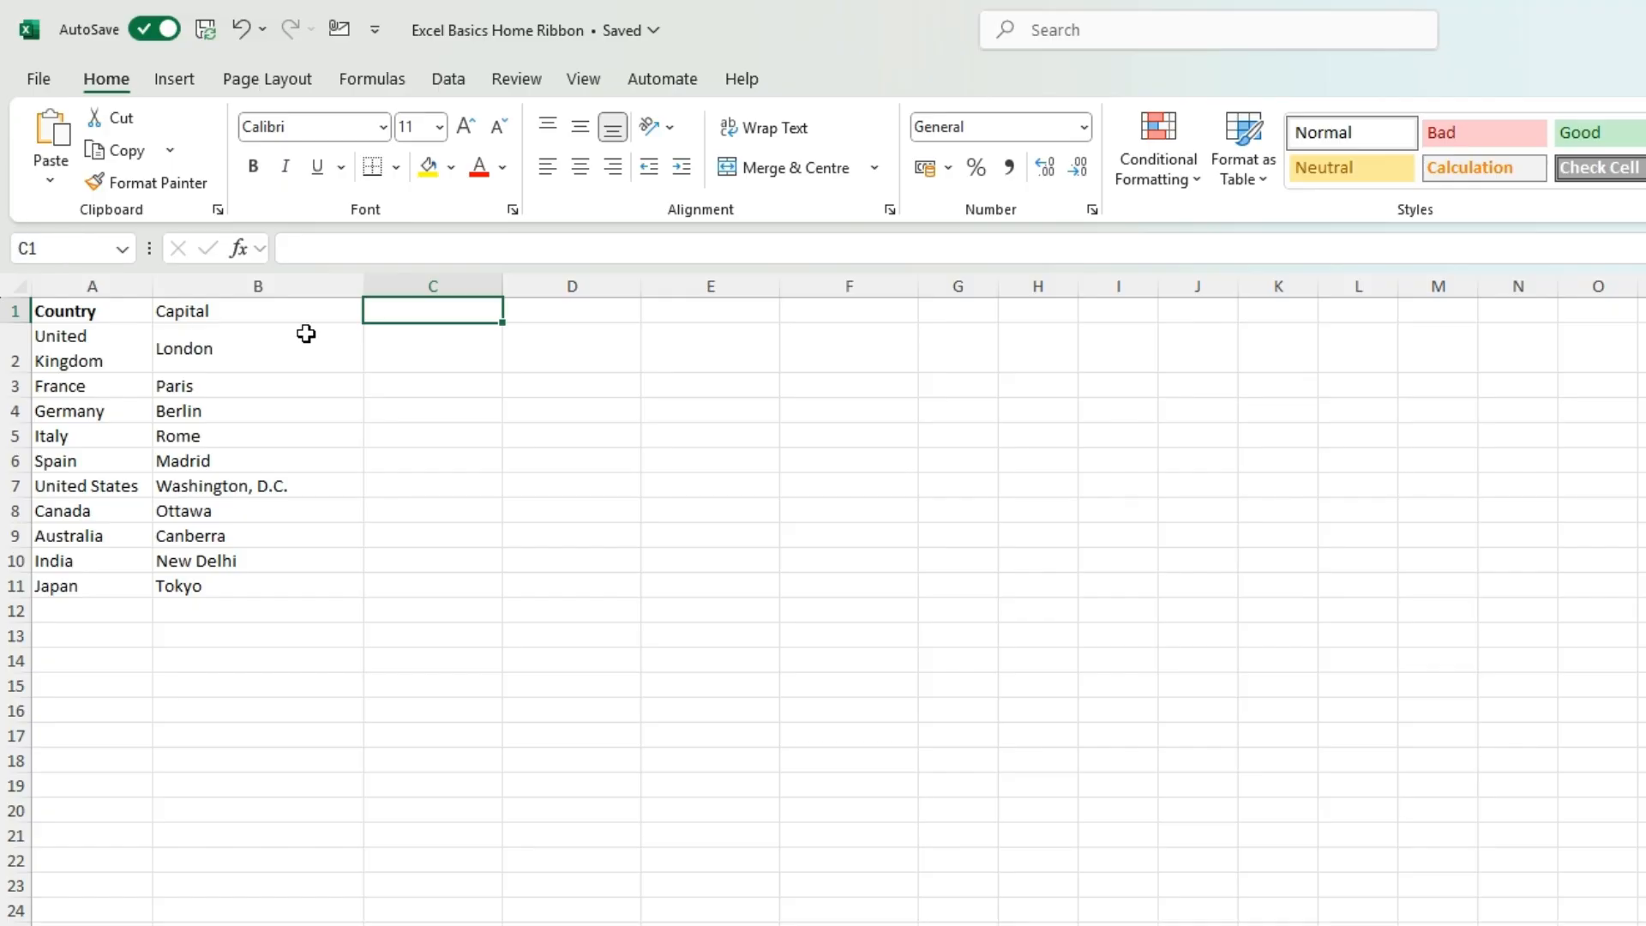
click(50, 137)
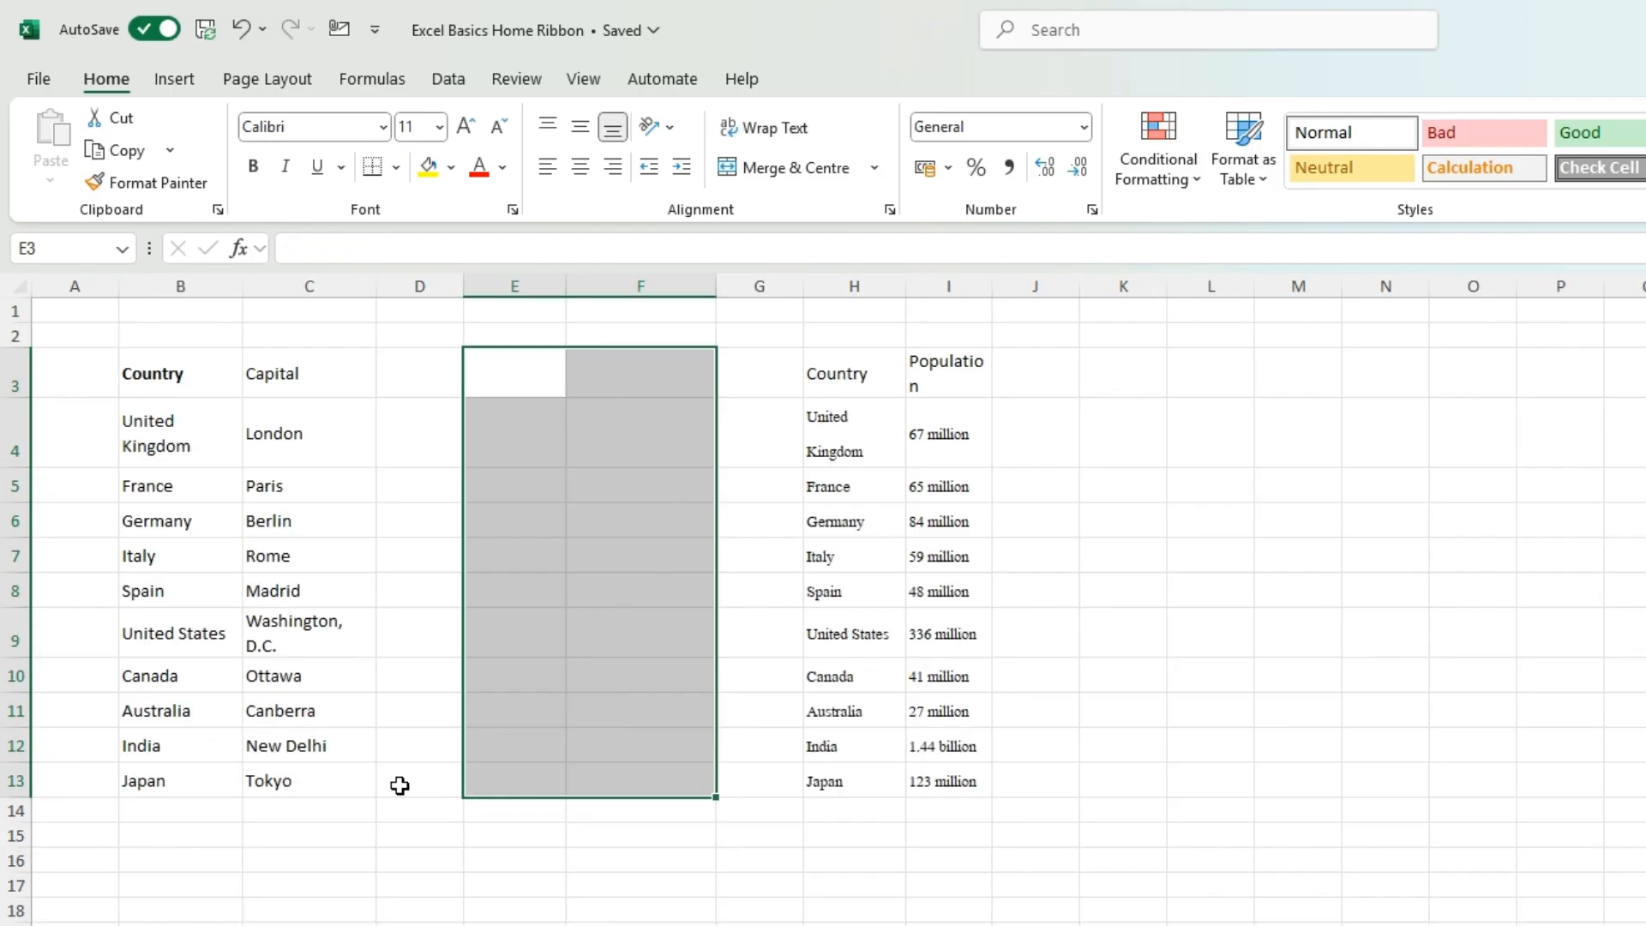
click(401, 780)
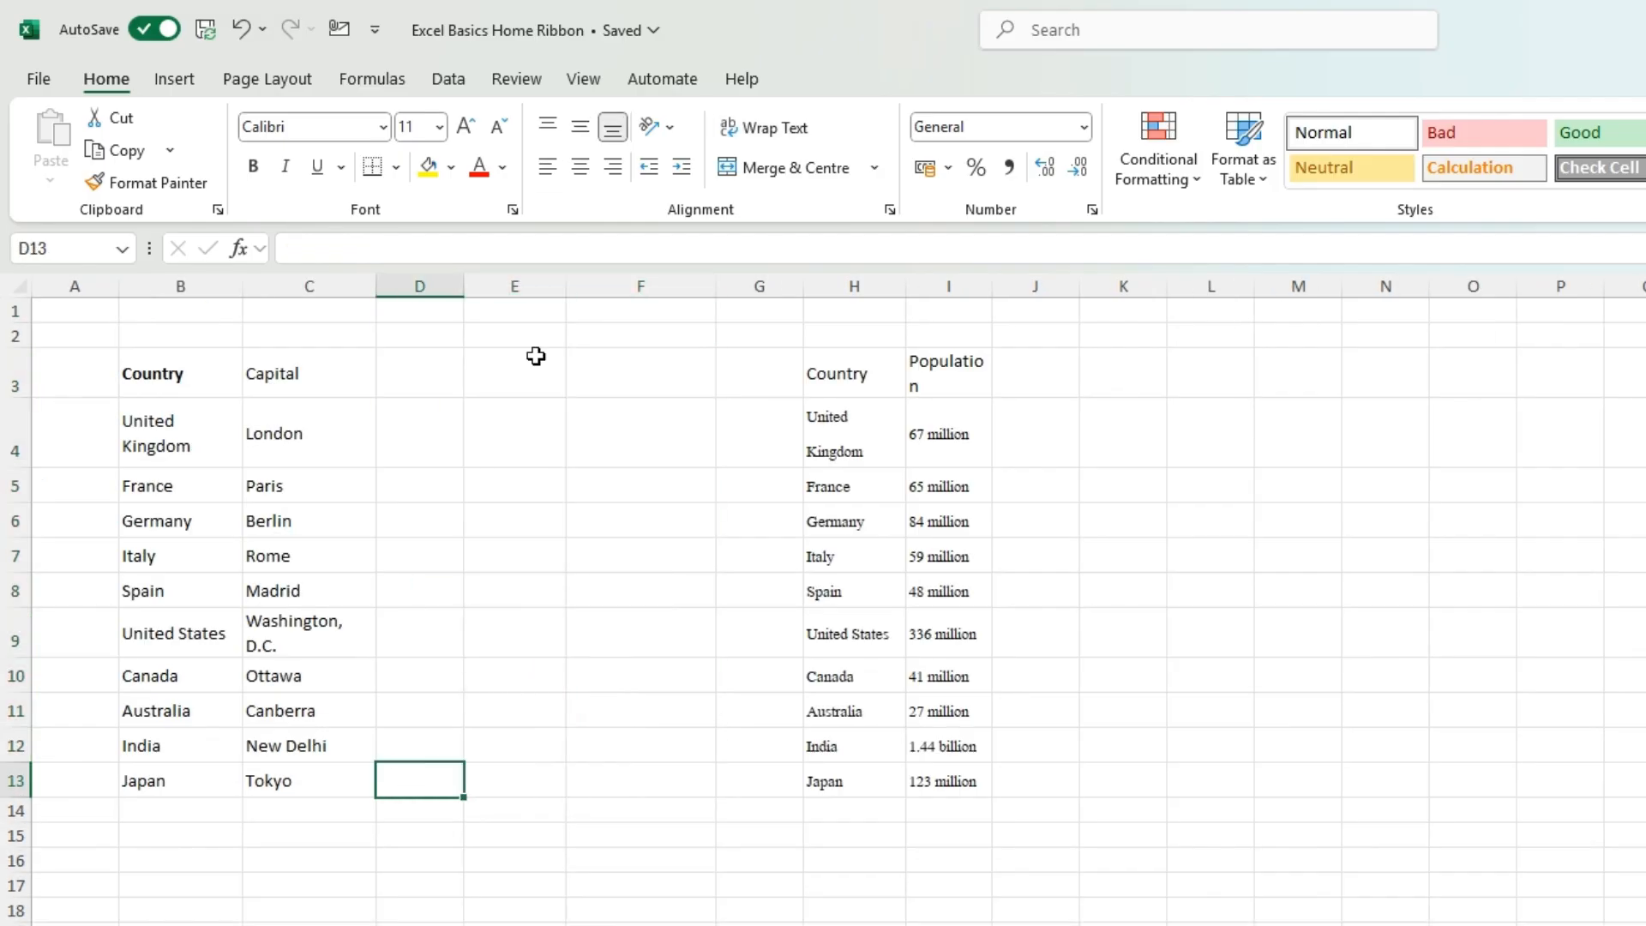
drag(533, 358, 626, 798)
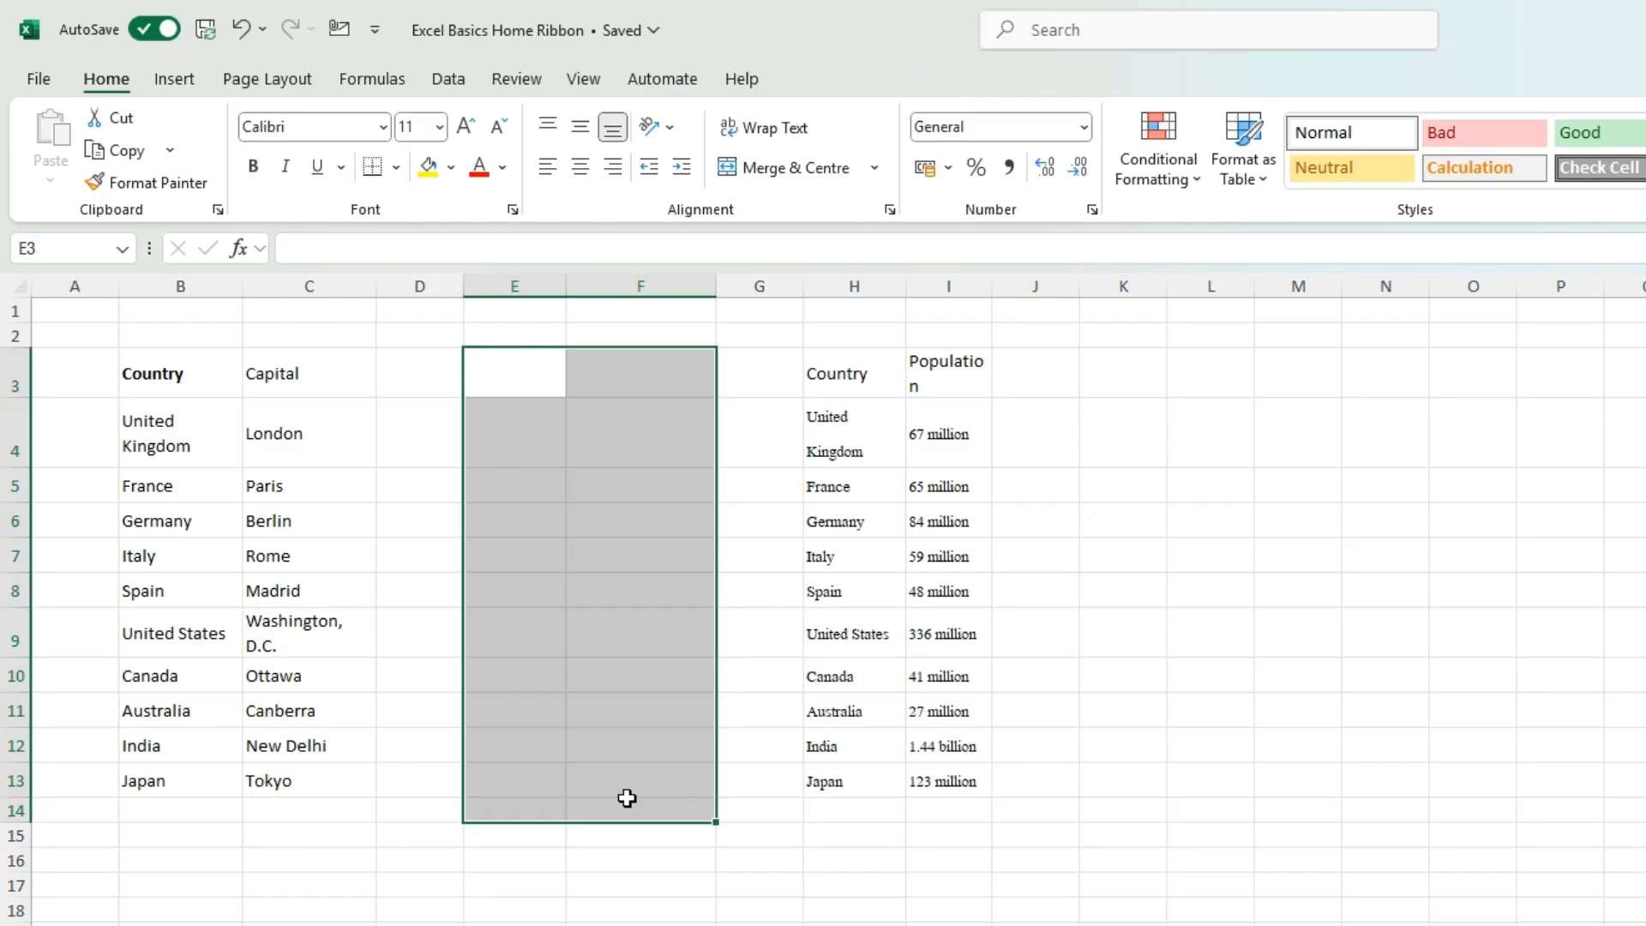
drag(165, 386, 283, 798)
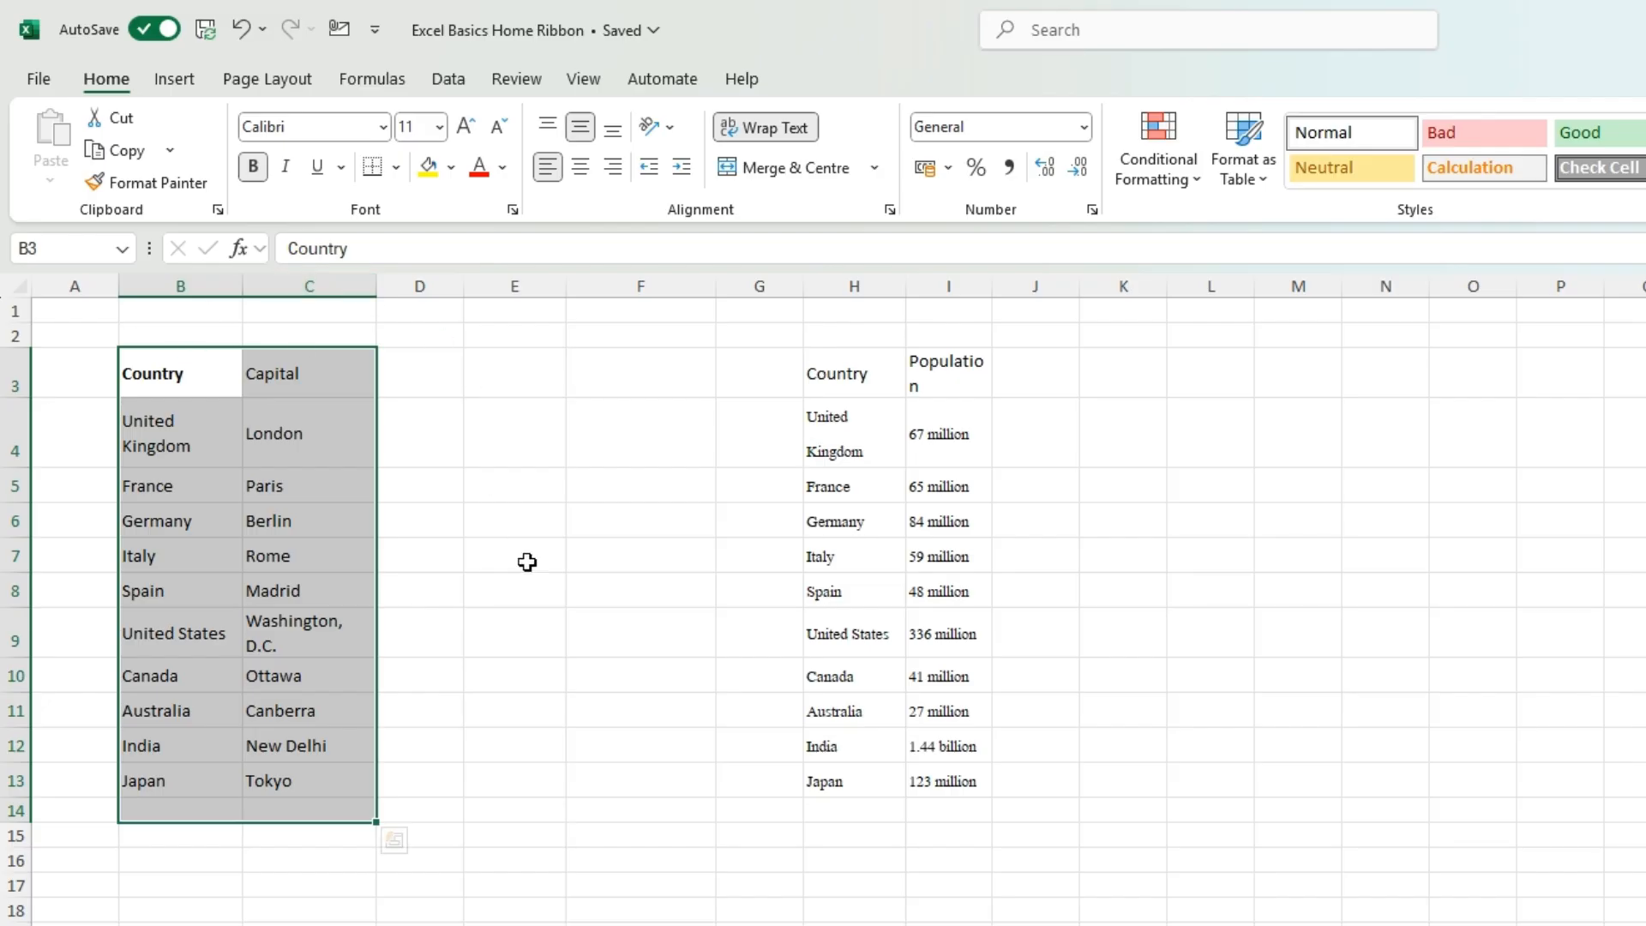
click(640, 555)
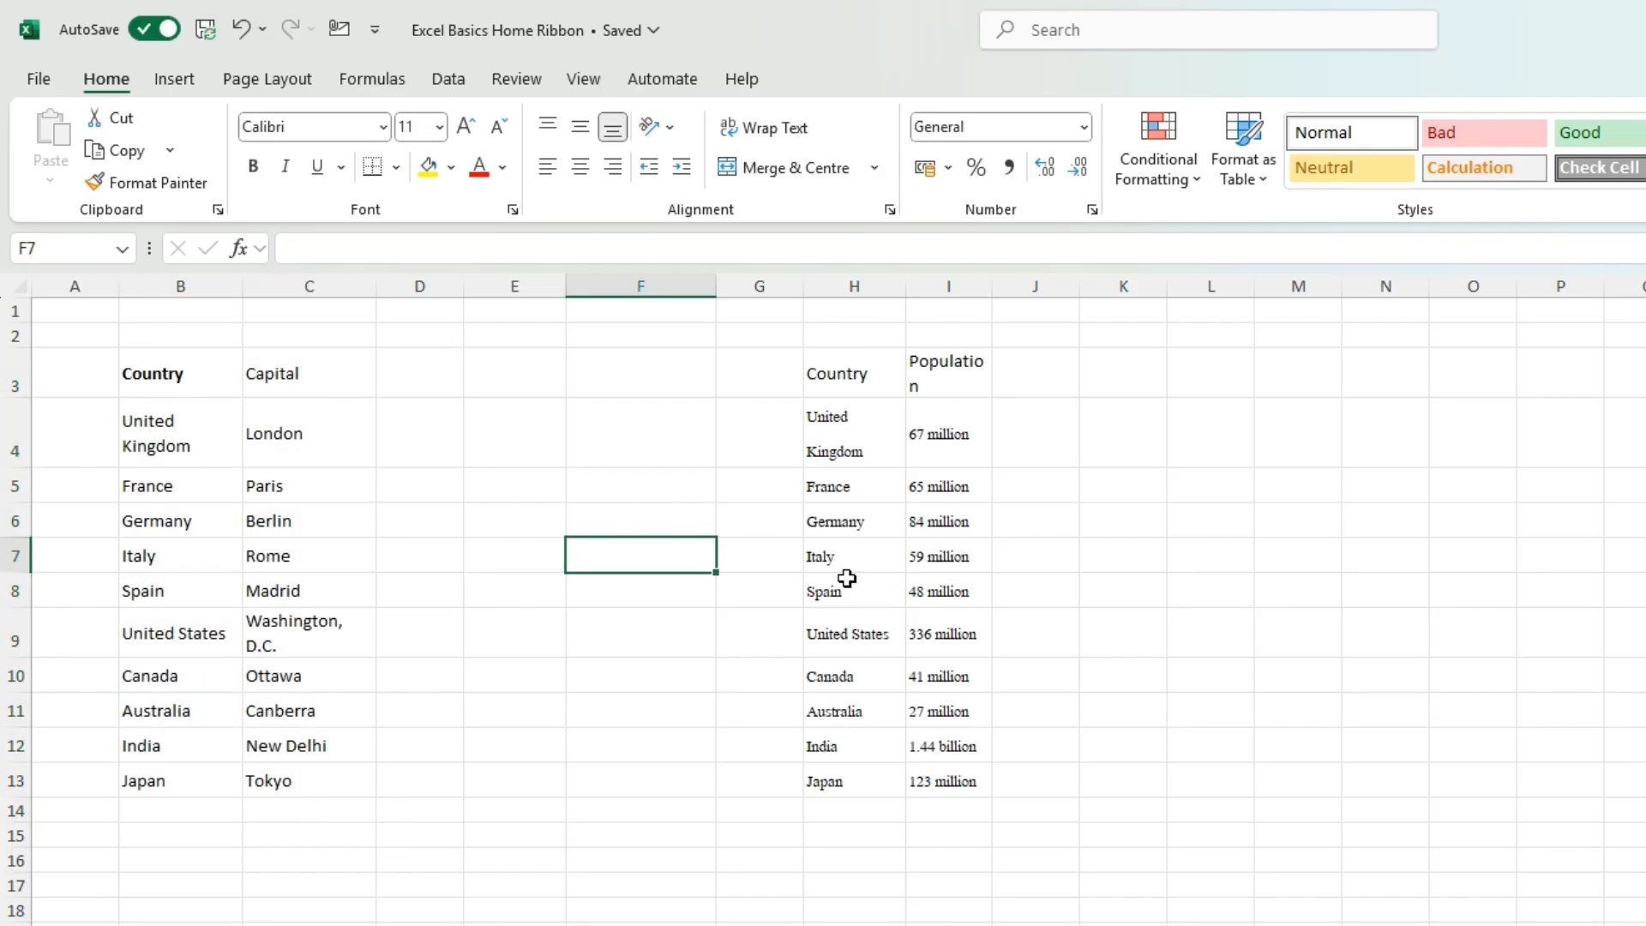
Cut the Country and Population table in H3:I13 of the original sheet and paste it at E1 beside the currencies.
drag(852, 363, 974, 786)
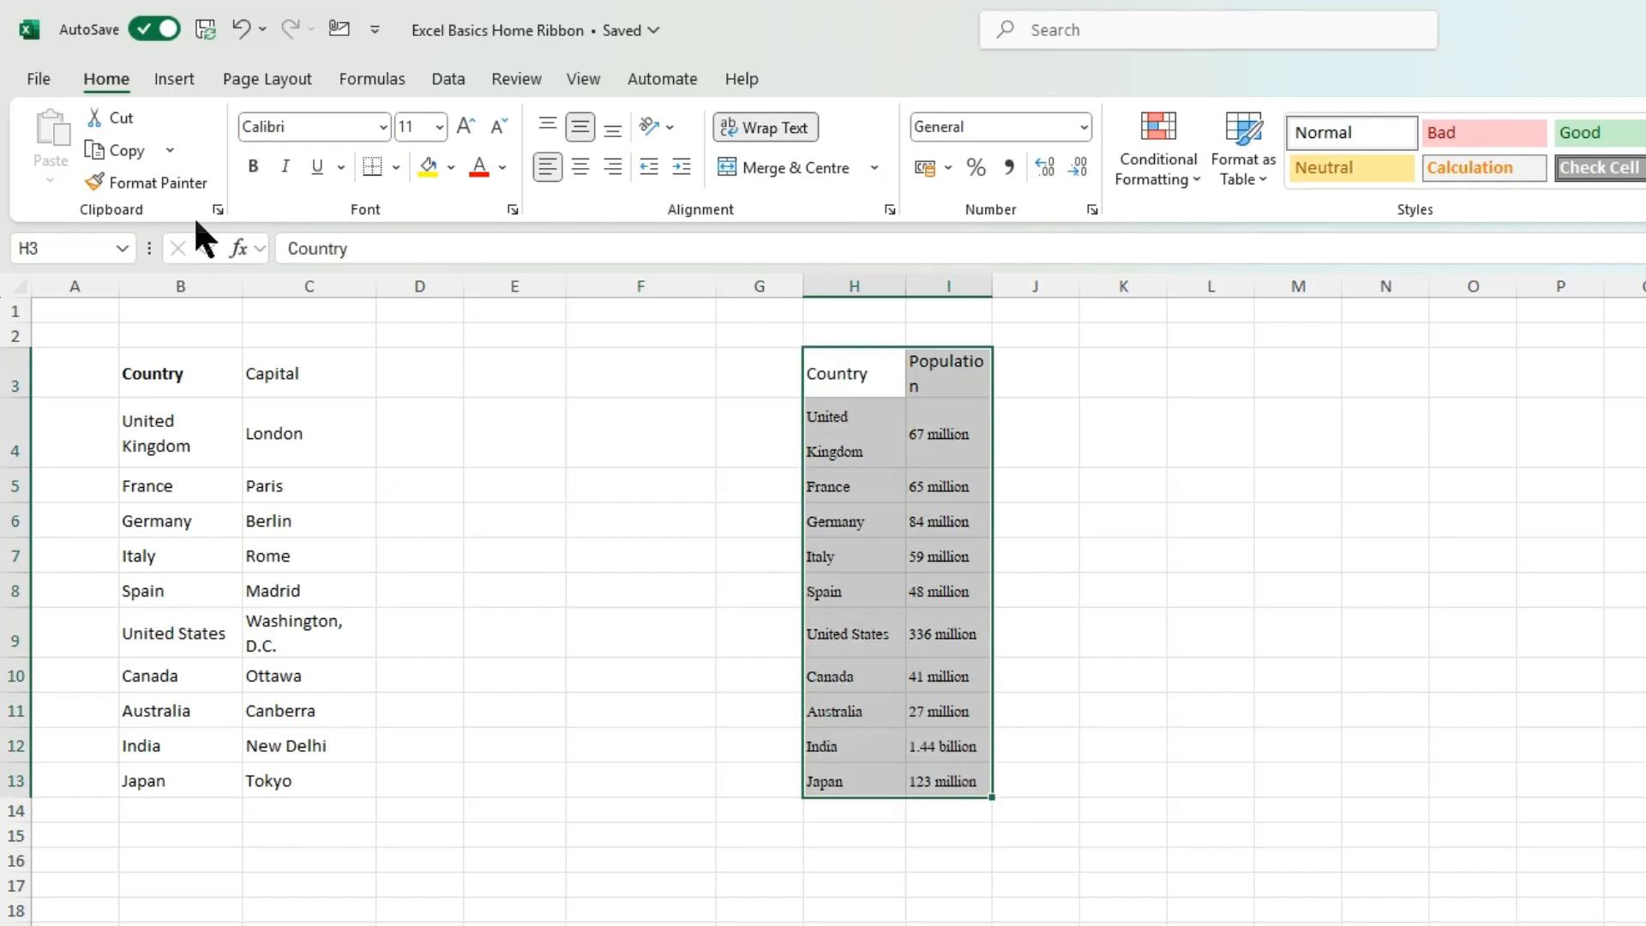
click(118, 120)
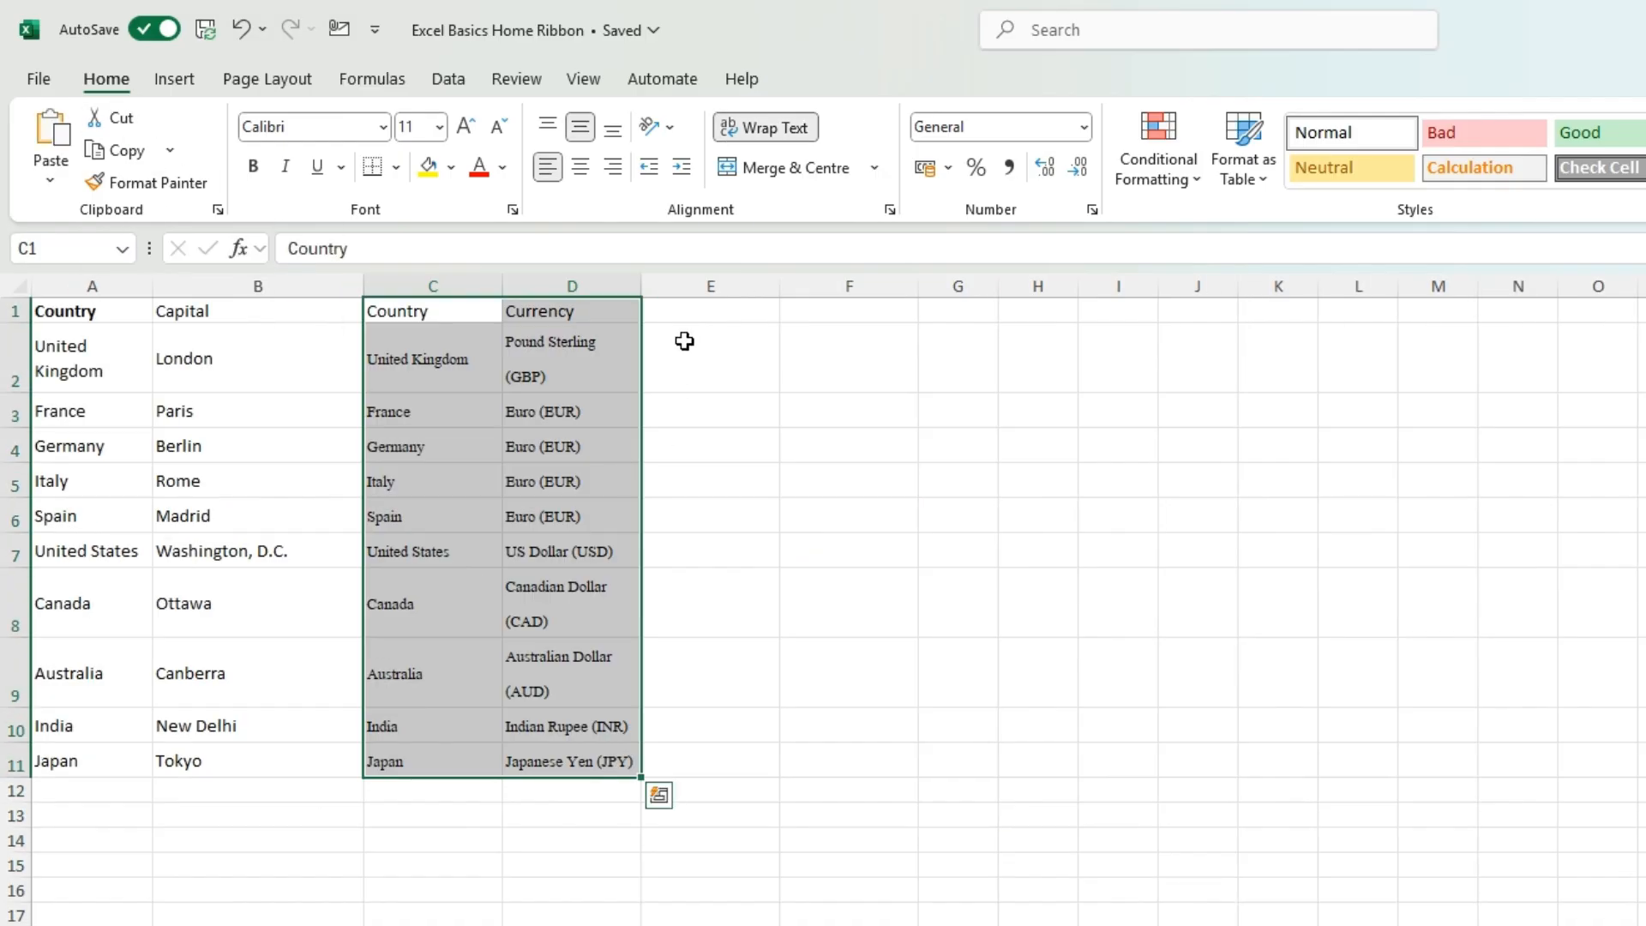
click(709, 312)
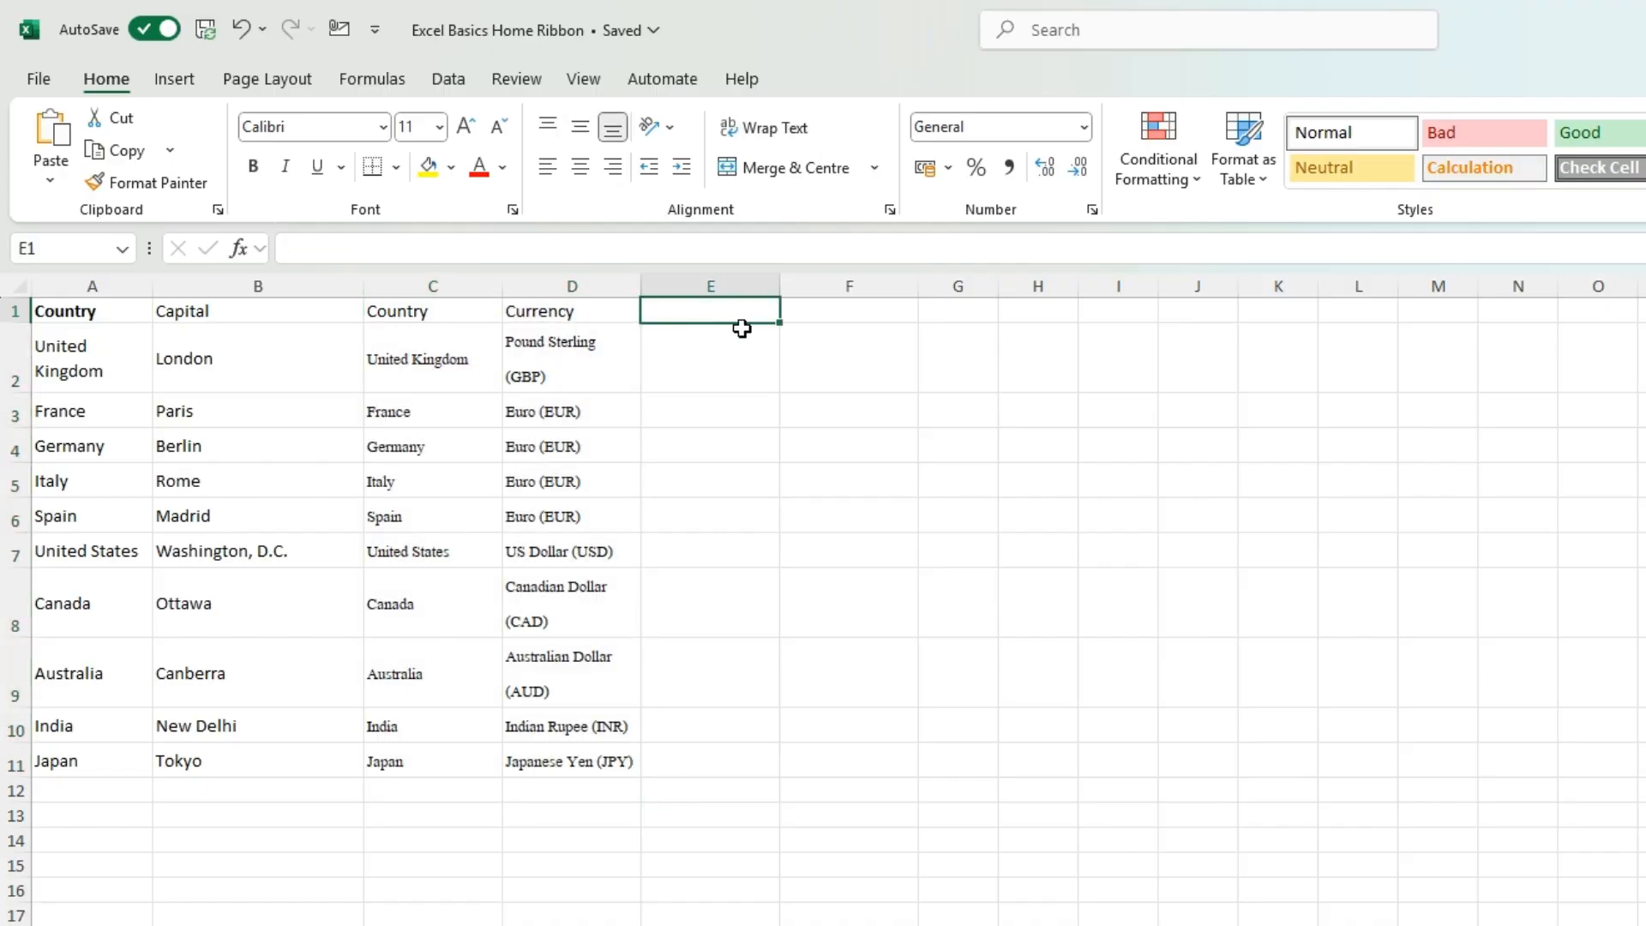
click(62, 130)
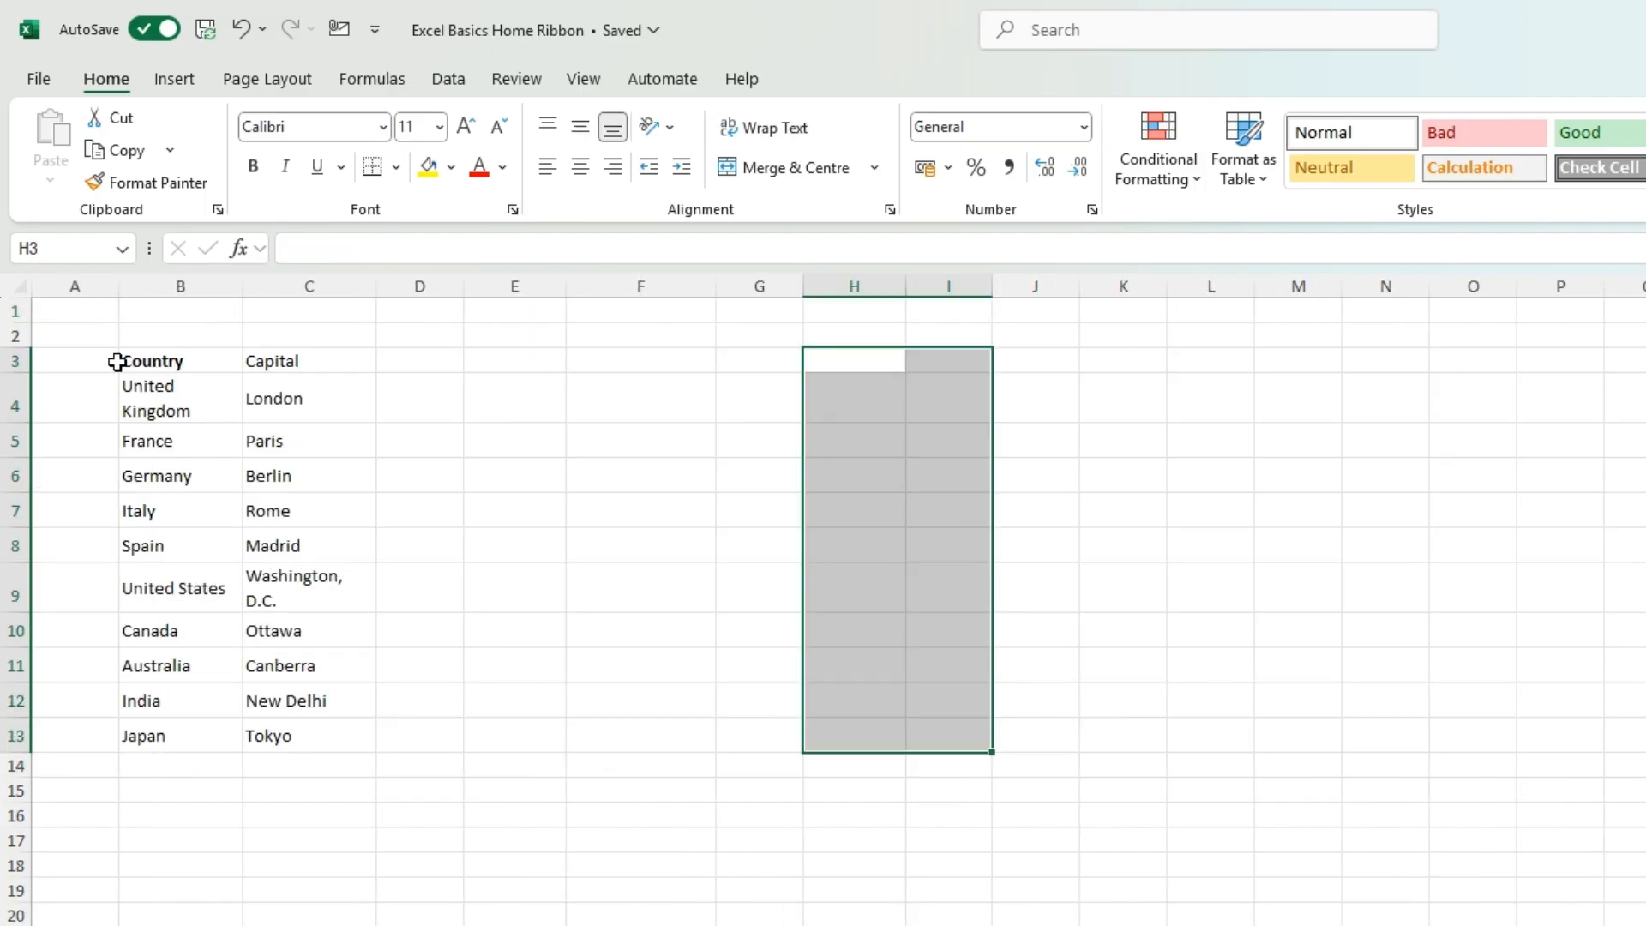
Delete the remaining Country and Capital data from the original sheet by clearing the range A2:D14.
drag(94, 336, 395, 768)
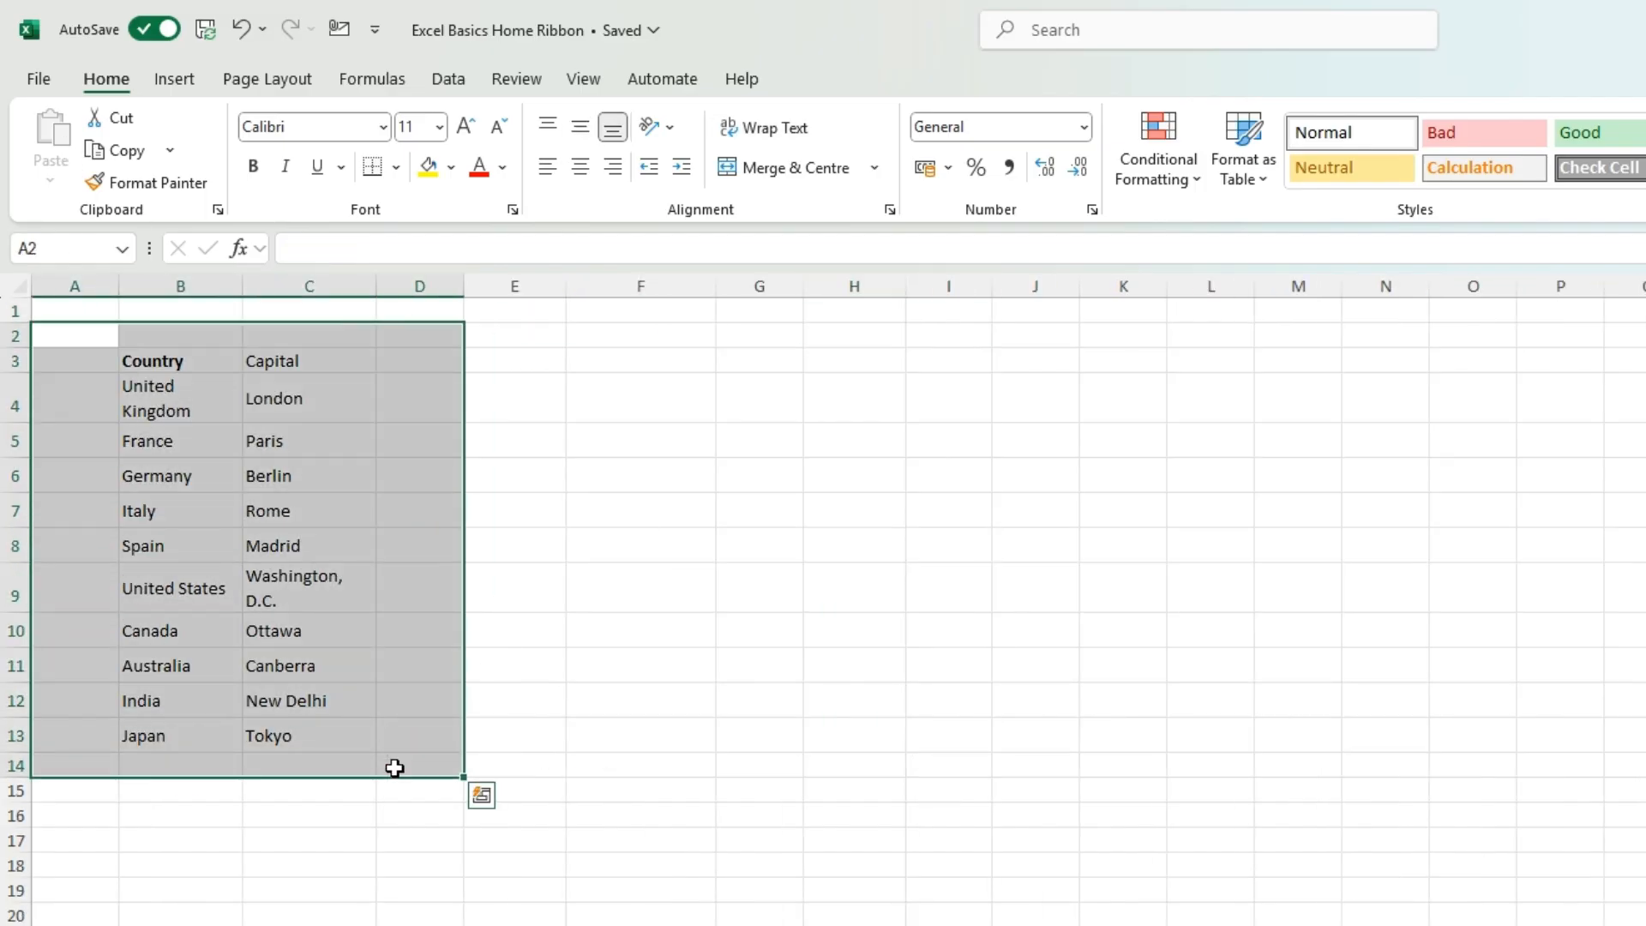
key(Delete)
click(605, 675)
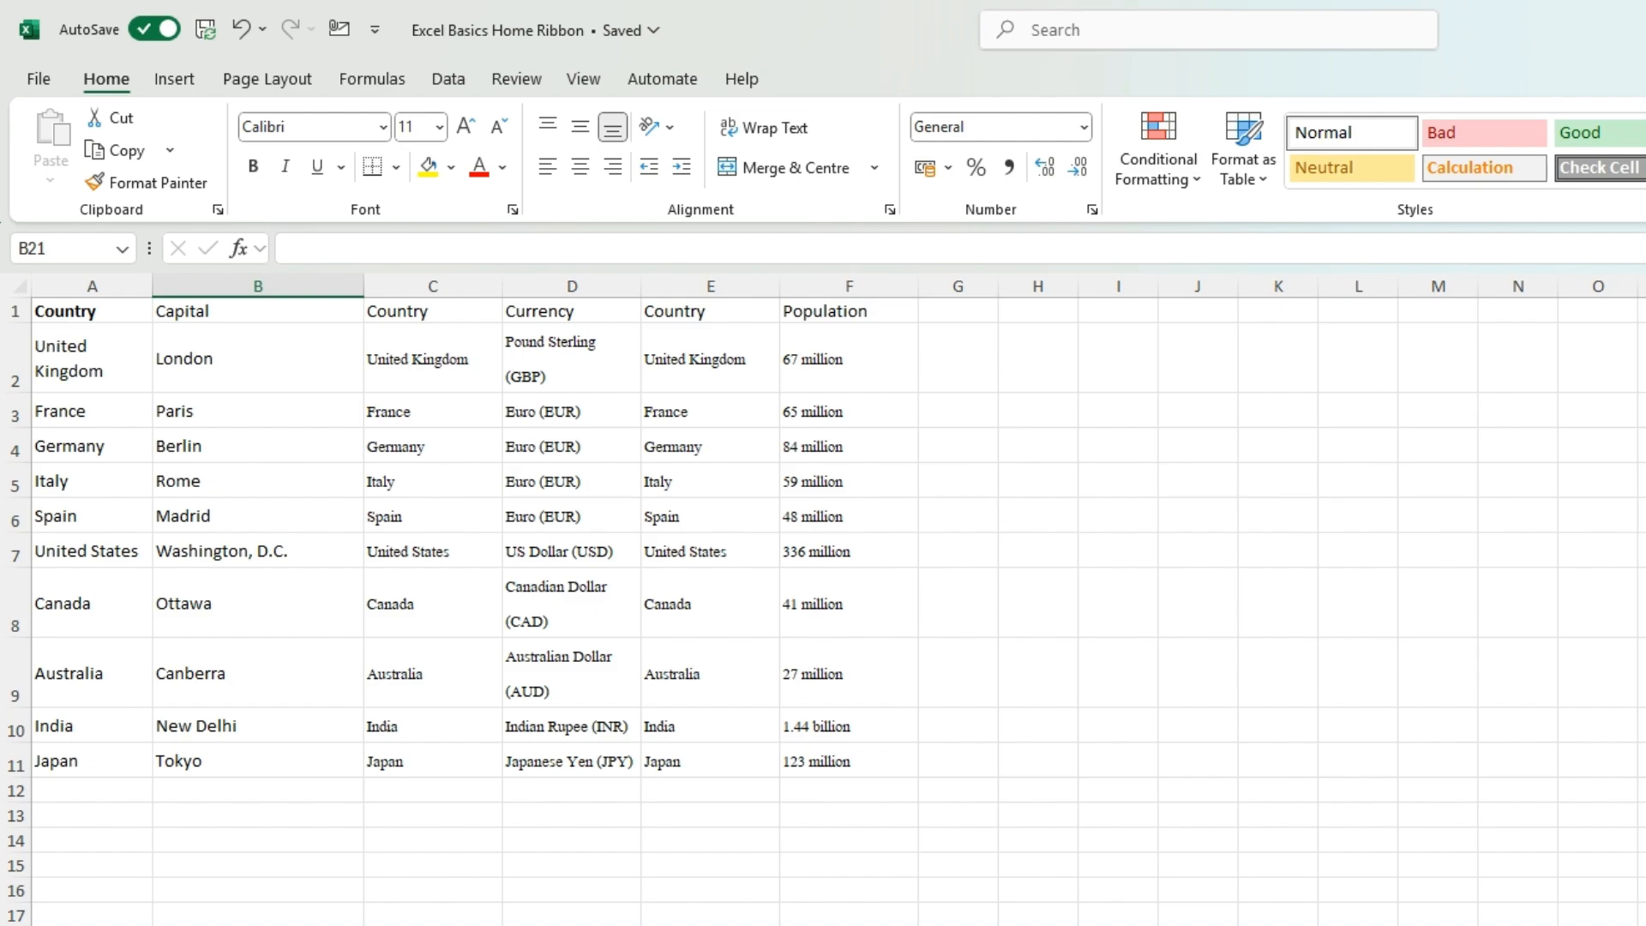
Examine the Country column in A1:A11 against the Capital column to see how their cells are formatted.
click(111, 312)
drag(206, 311, 243, 594)
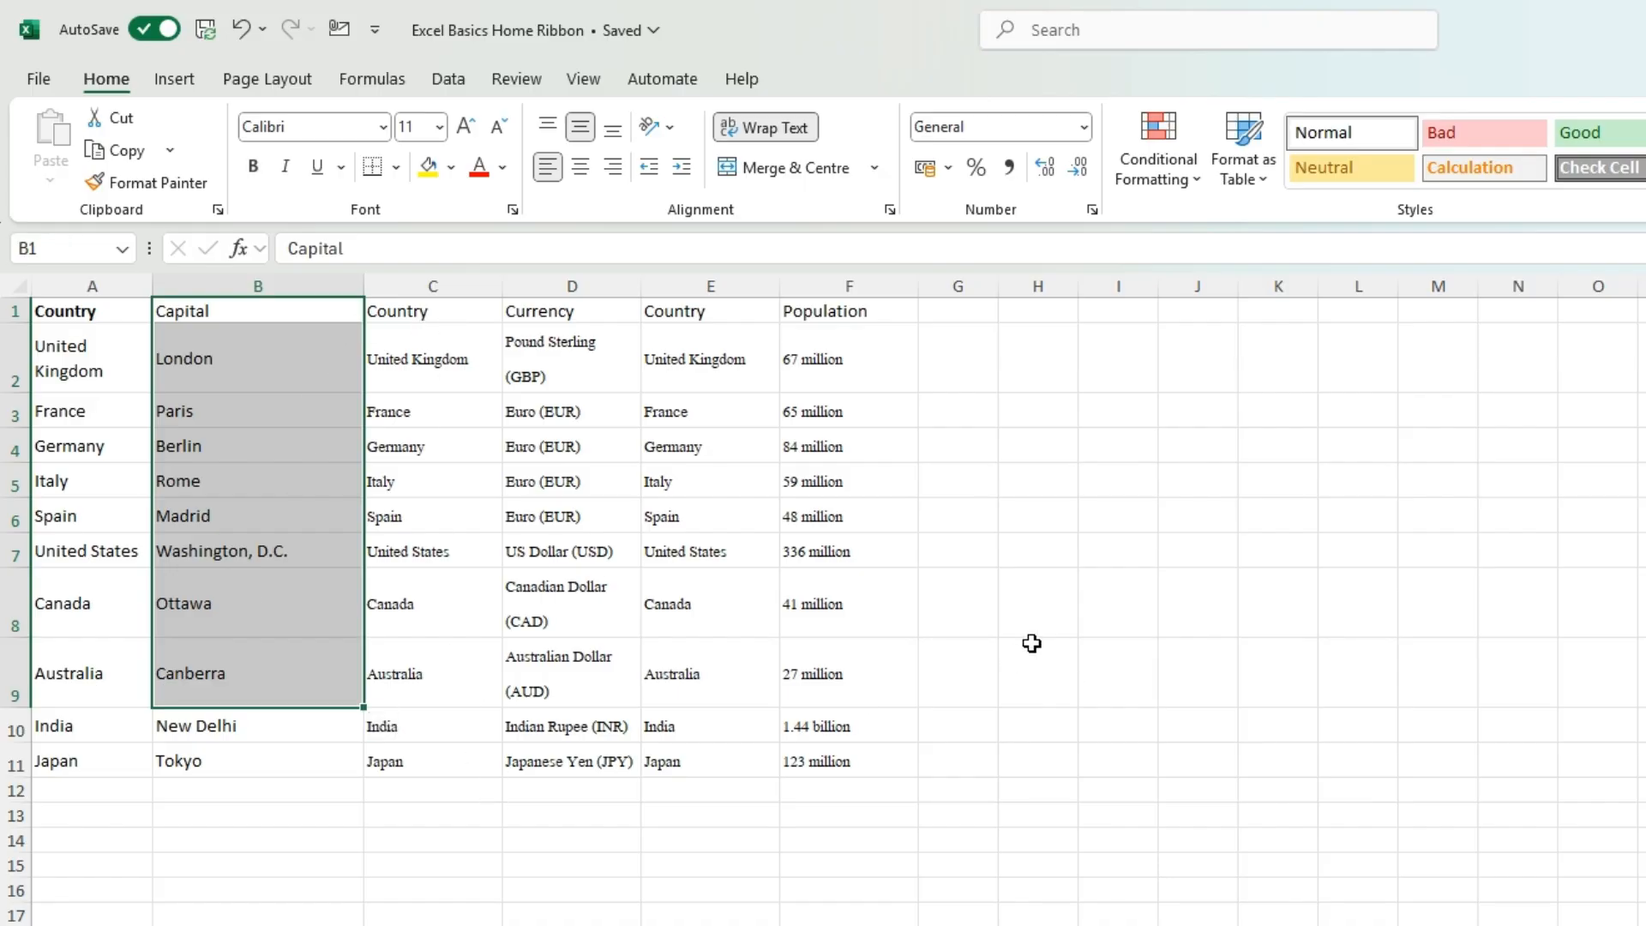
click(77, 481)
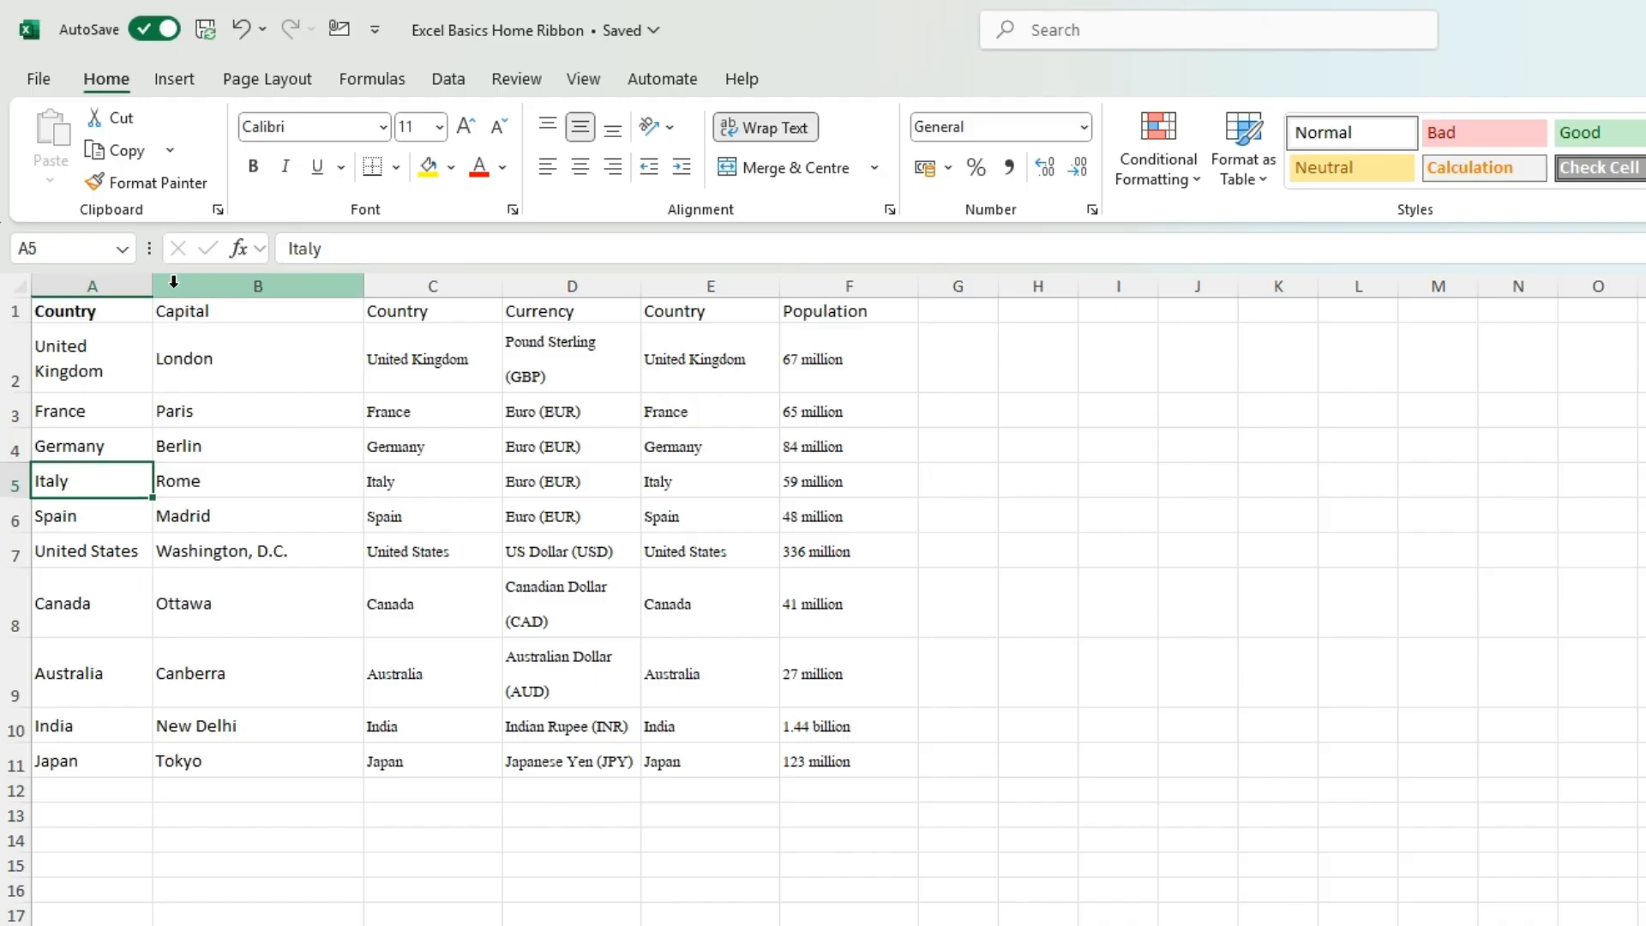
drag(127, 309, 99, 770)
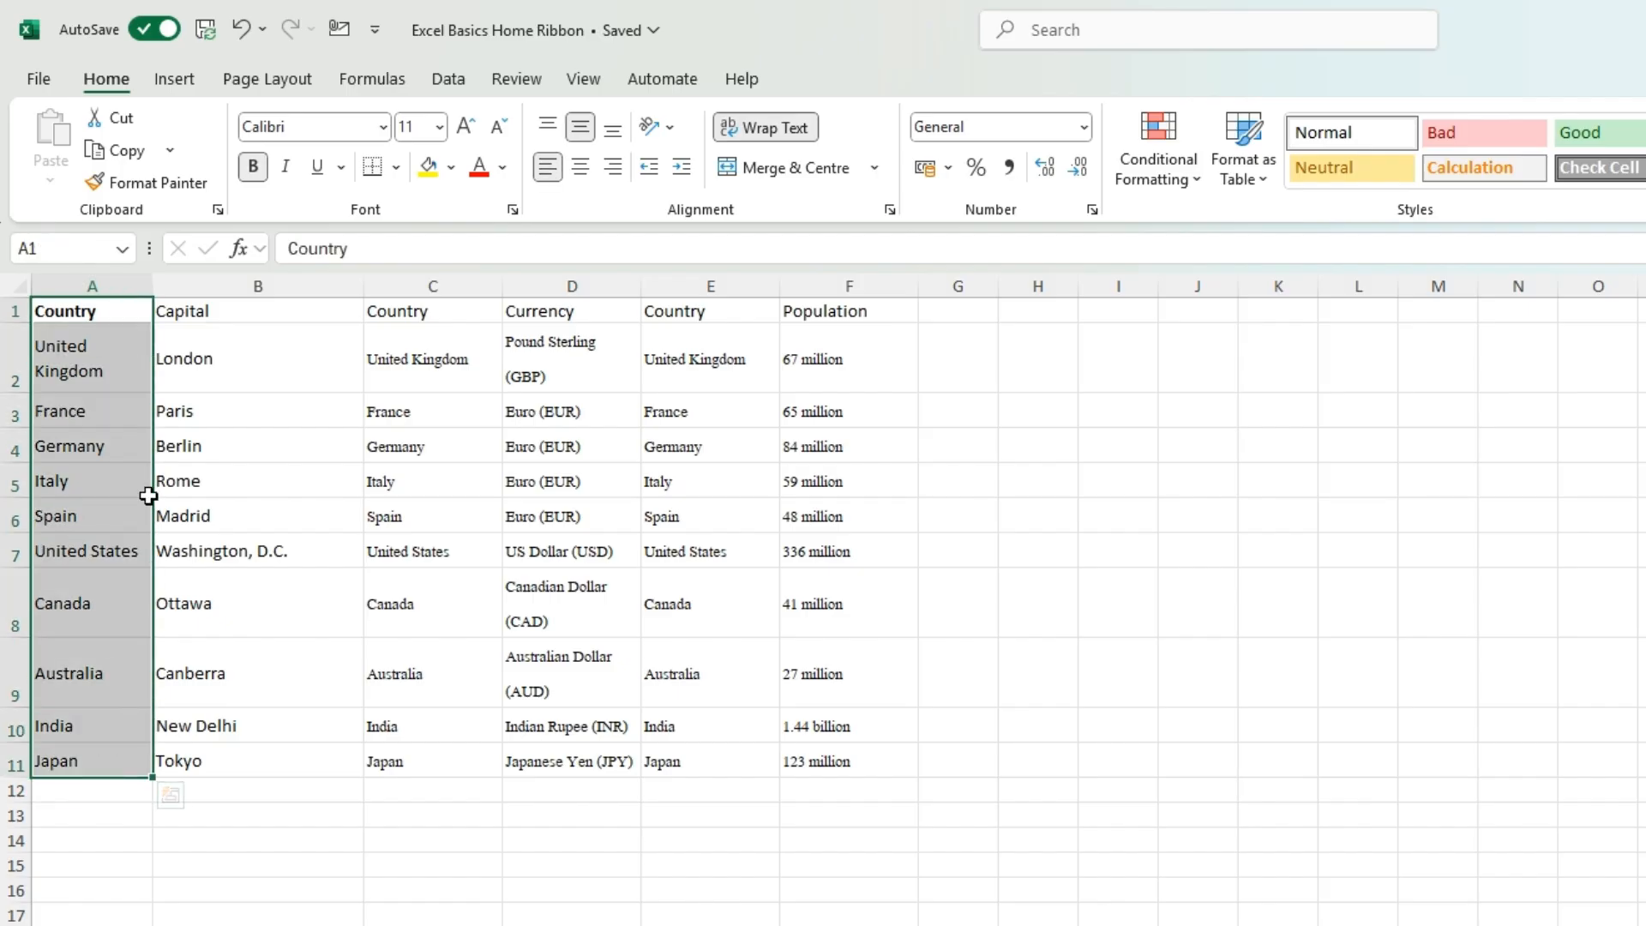
click(120, 371)
click(119, 403)
click(110, 519)
drag(100, 310, 80, 788)
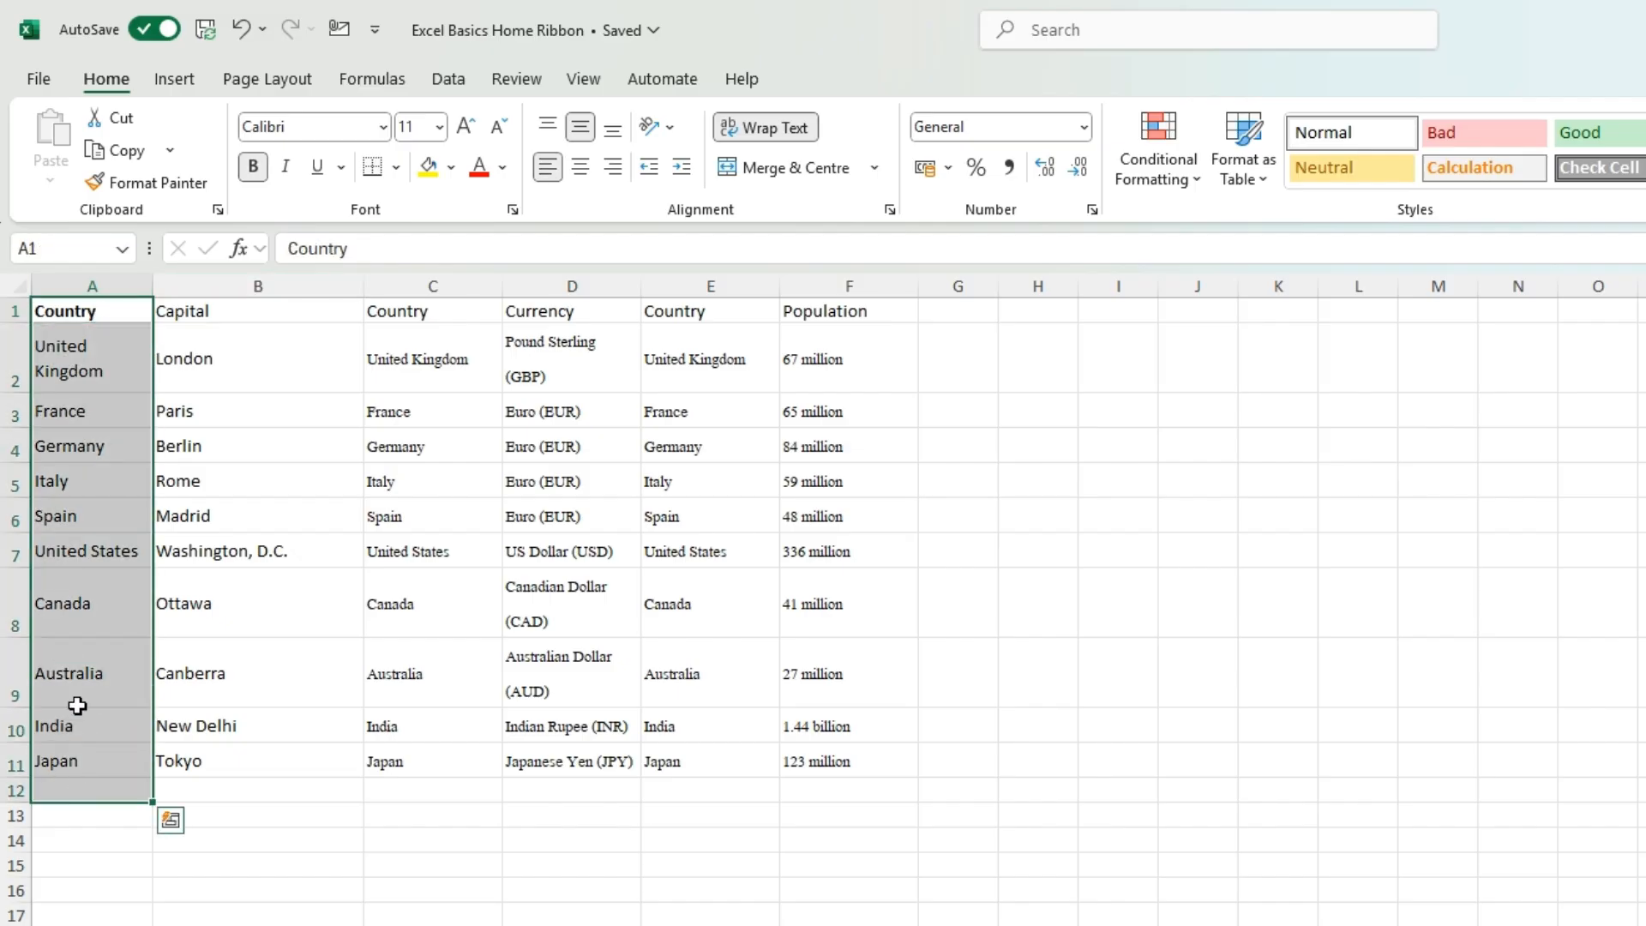
click(74, 310)
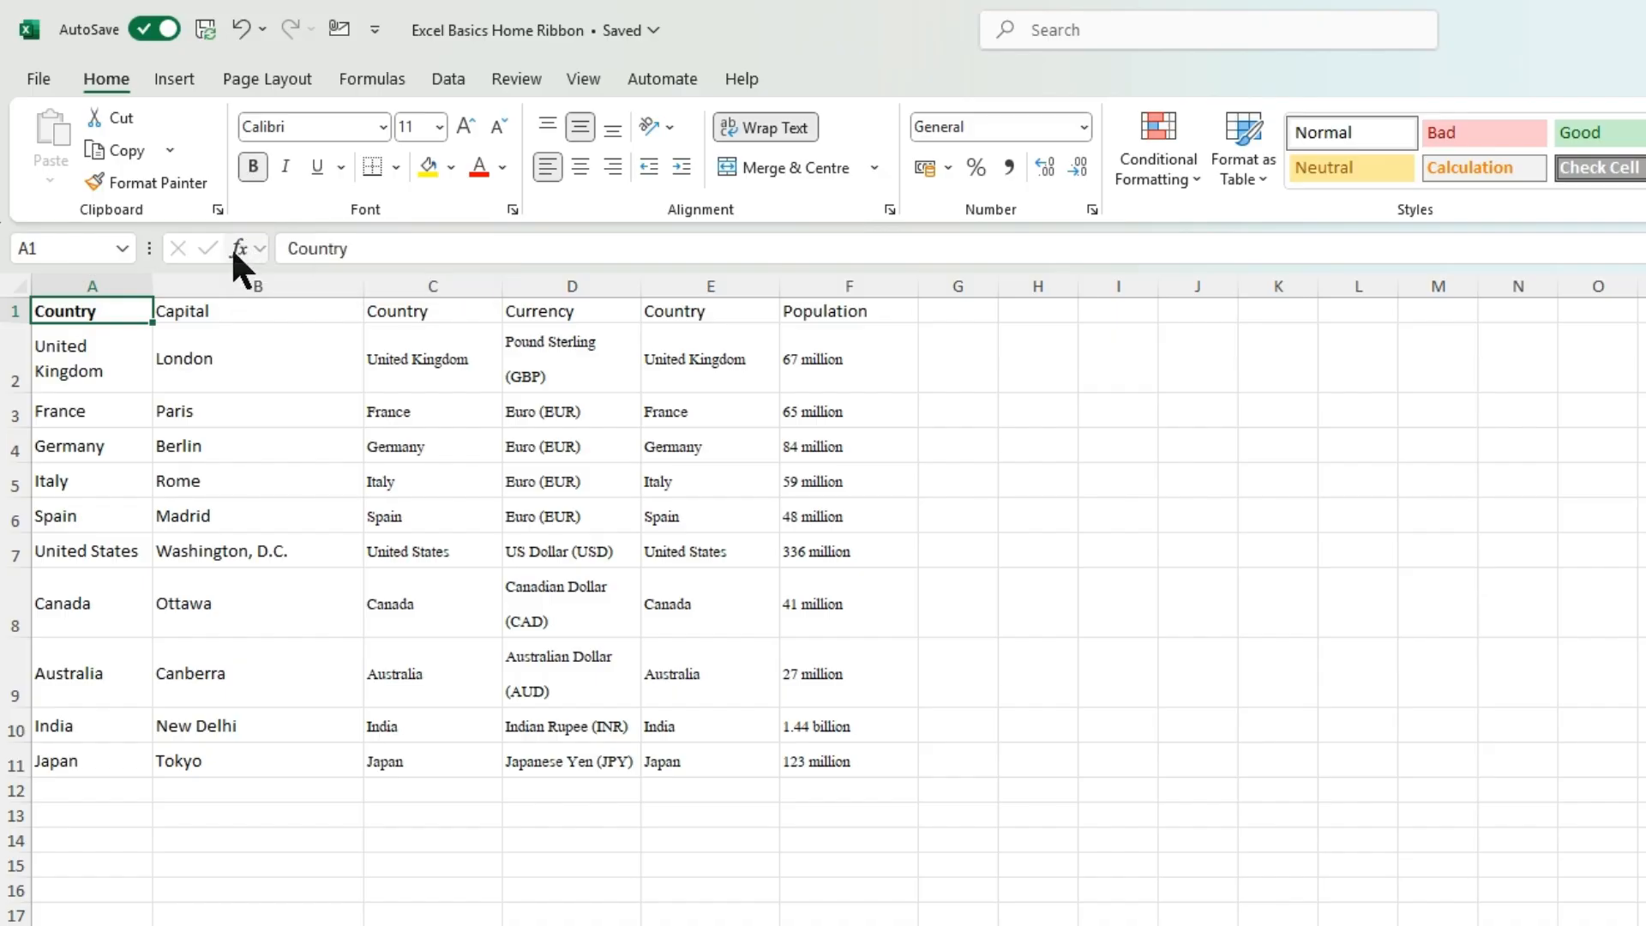
Go through the cells of the Country and Capital columns to compare their font, size and bold settings.
click(101, 367)
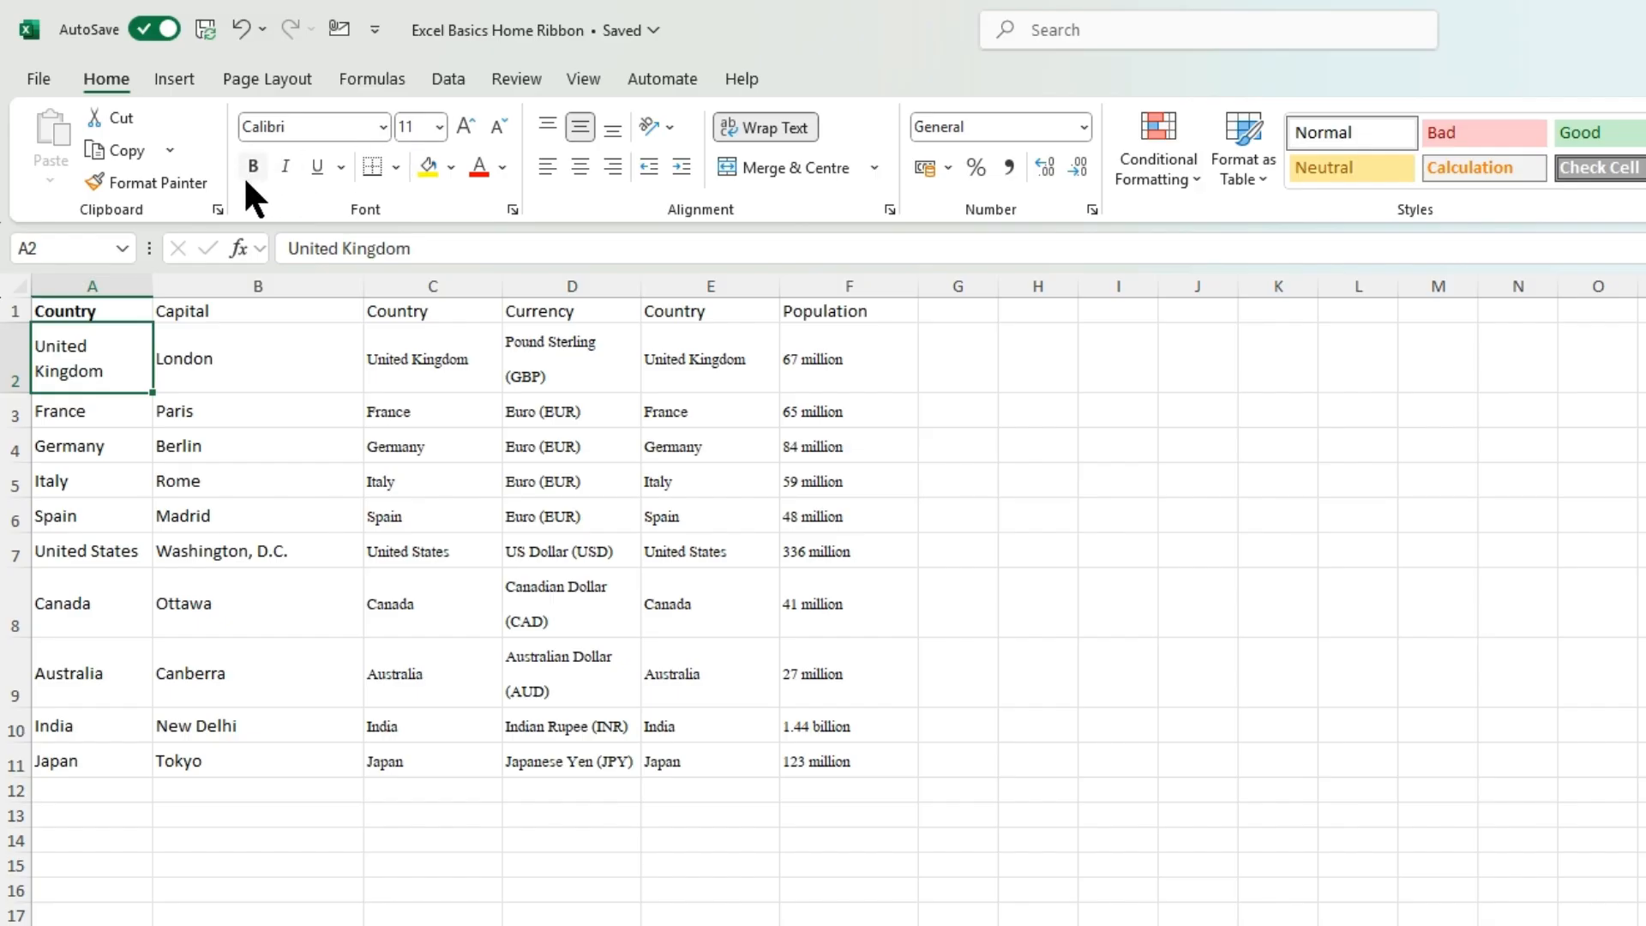
click(117, 411)
key(Down)
key(Down)
key(Down)
key(Down)
key(Down)
key(Down)
key(Down)
key(Down)
key(Up)
key(Up)
key(Up)
key(Up)
key(Up)
key(Up)
key(Up)
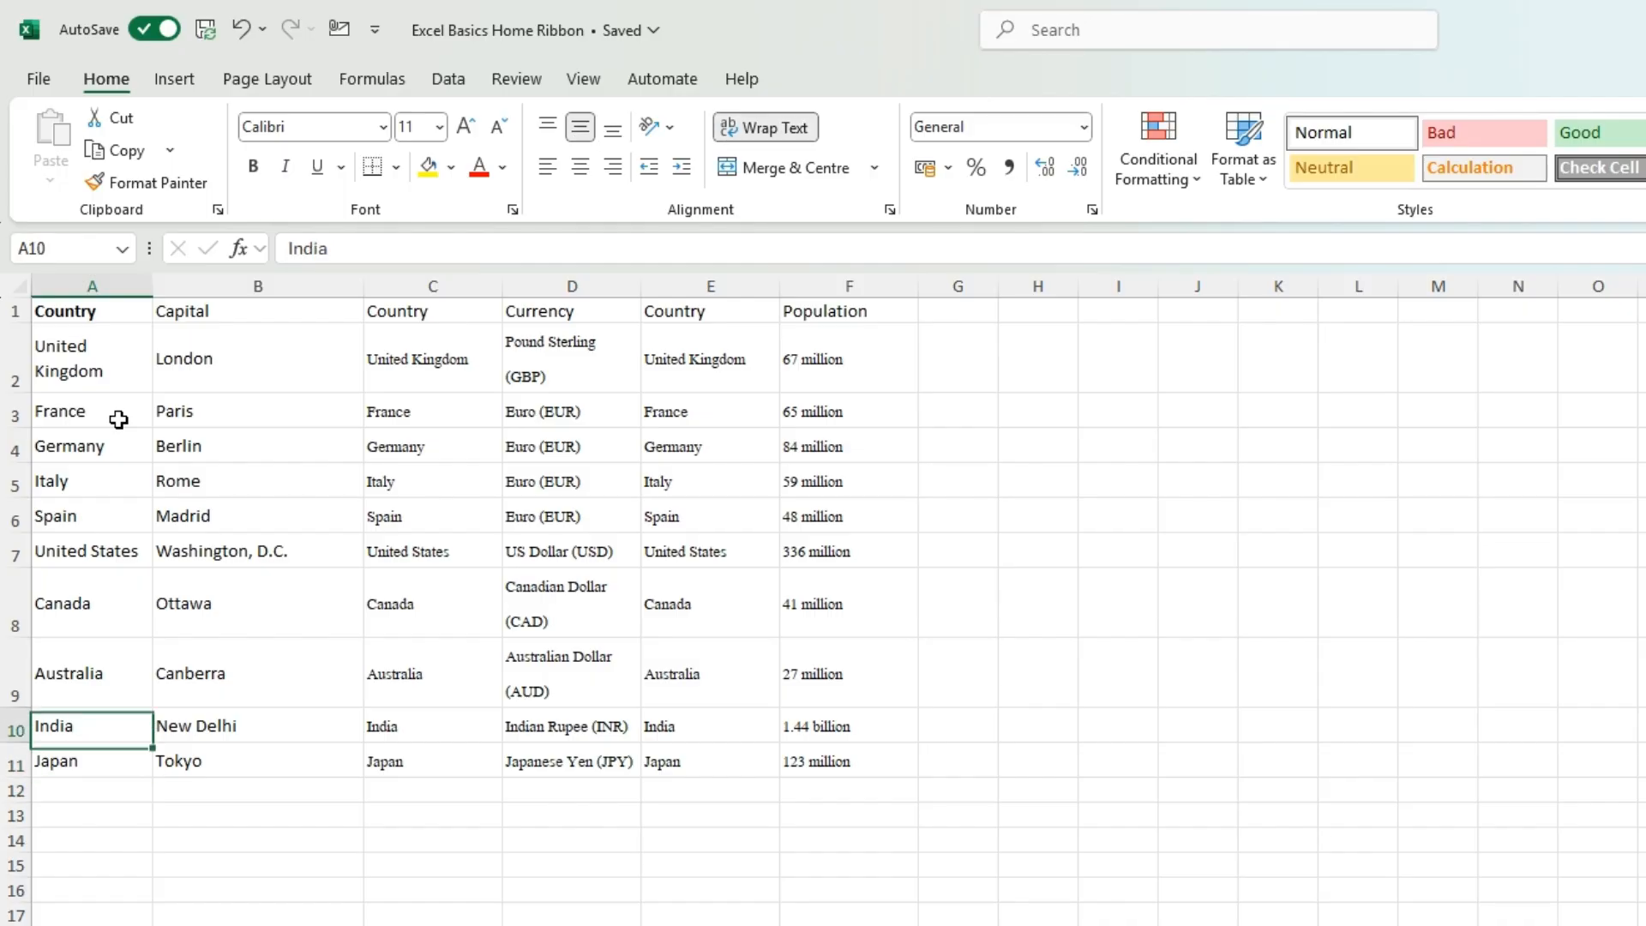
key(Up)
key(Up)
key(Up)
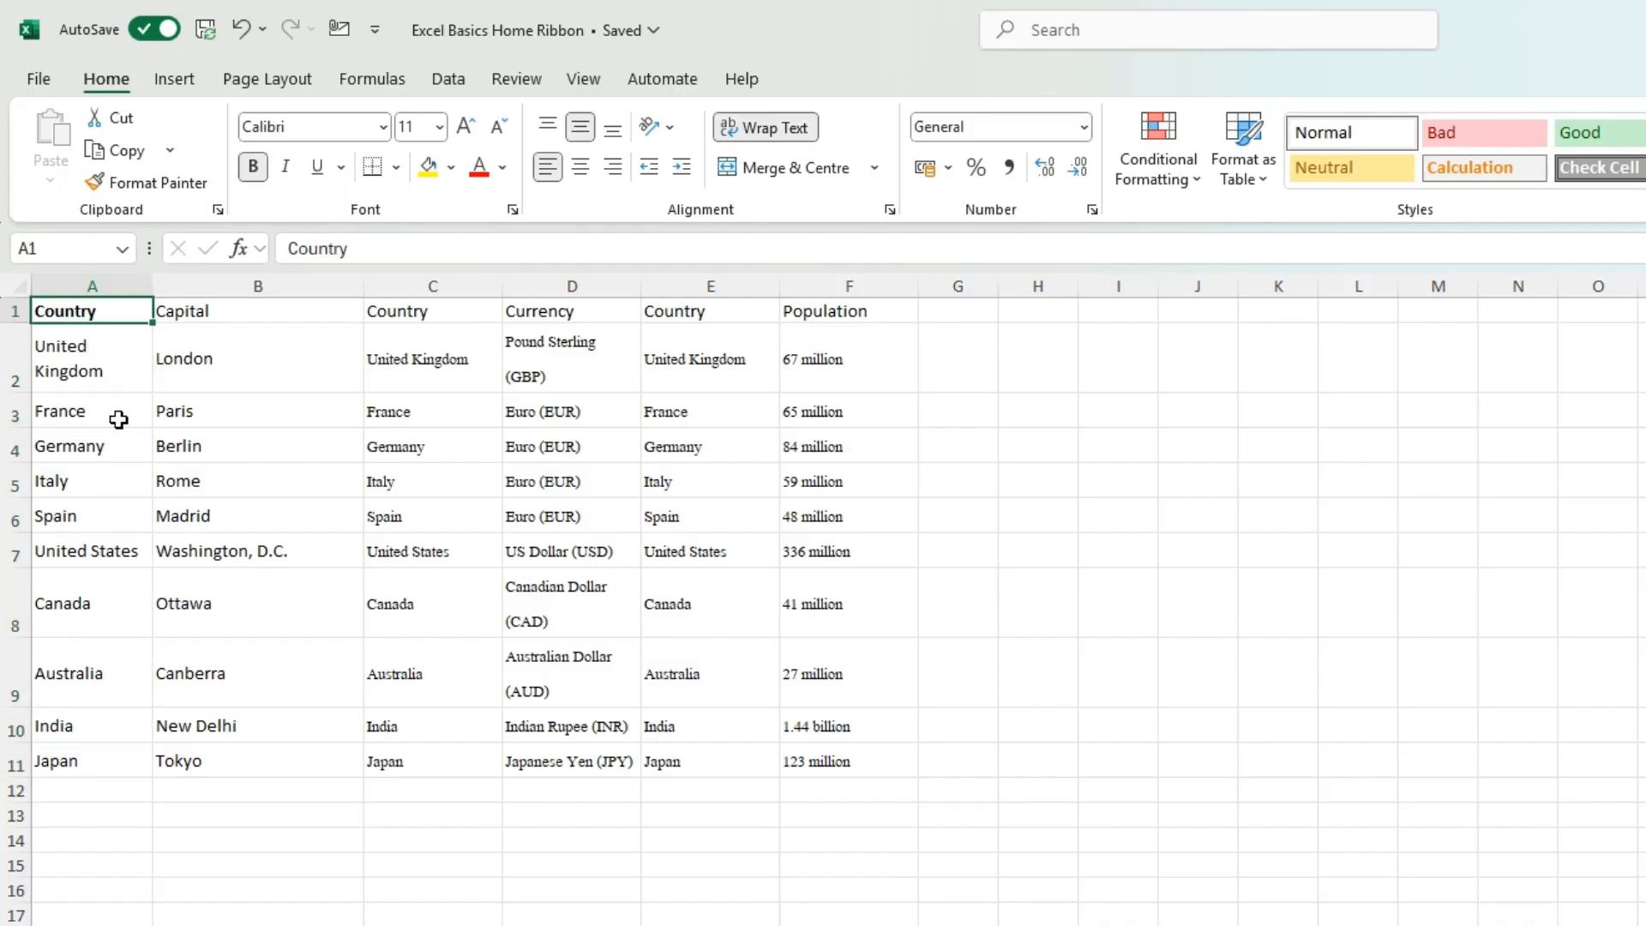
click(170, 349)
key(Down)
key(Down)
key(Down)
key(Down)
key(Down)
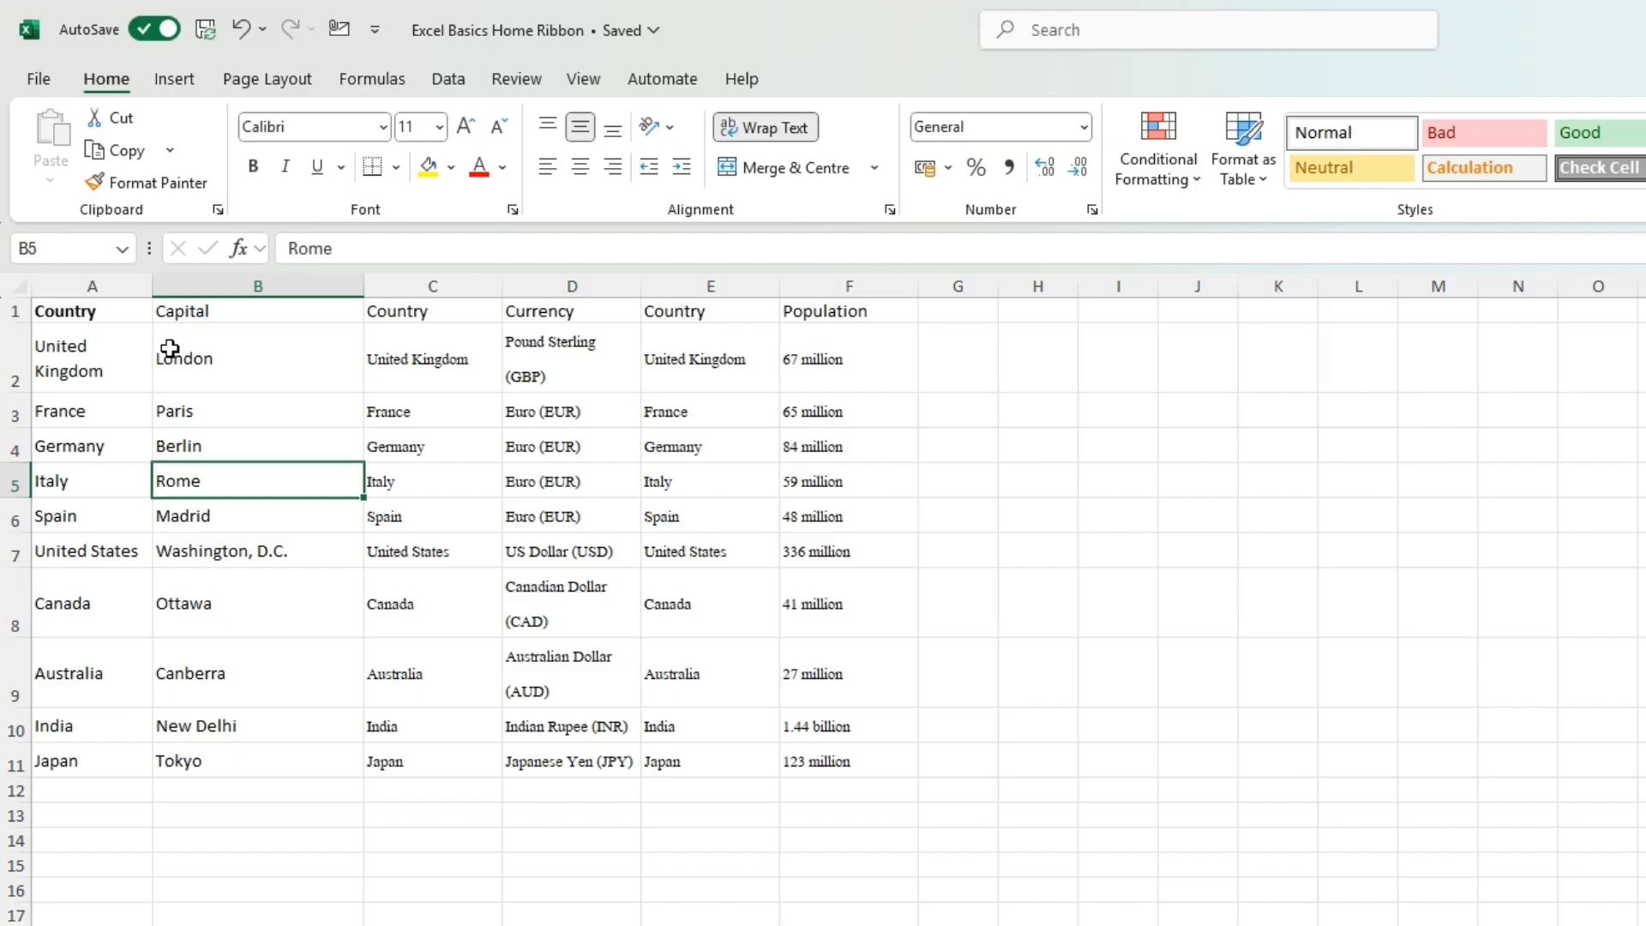
key(Down)
key(Down)
key(Down)
key(Down)
key(Up)
key(Up)
key(Up)
key(Up)
key(Up)
key(Up)
key(Up)
key(Up)
key(Up)
key(Up)
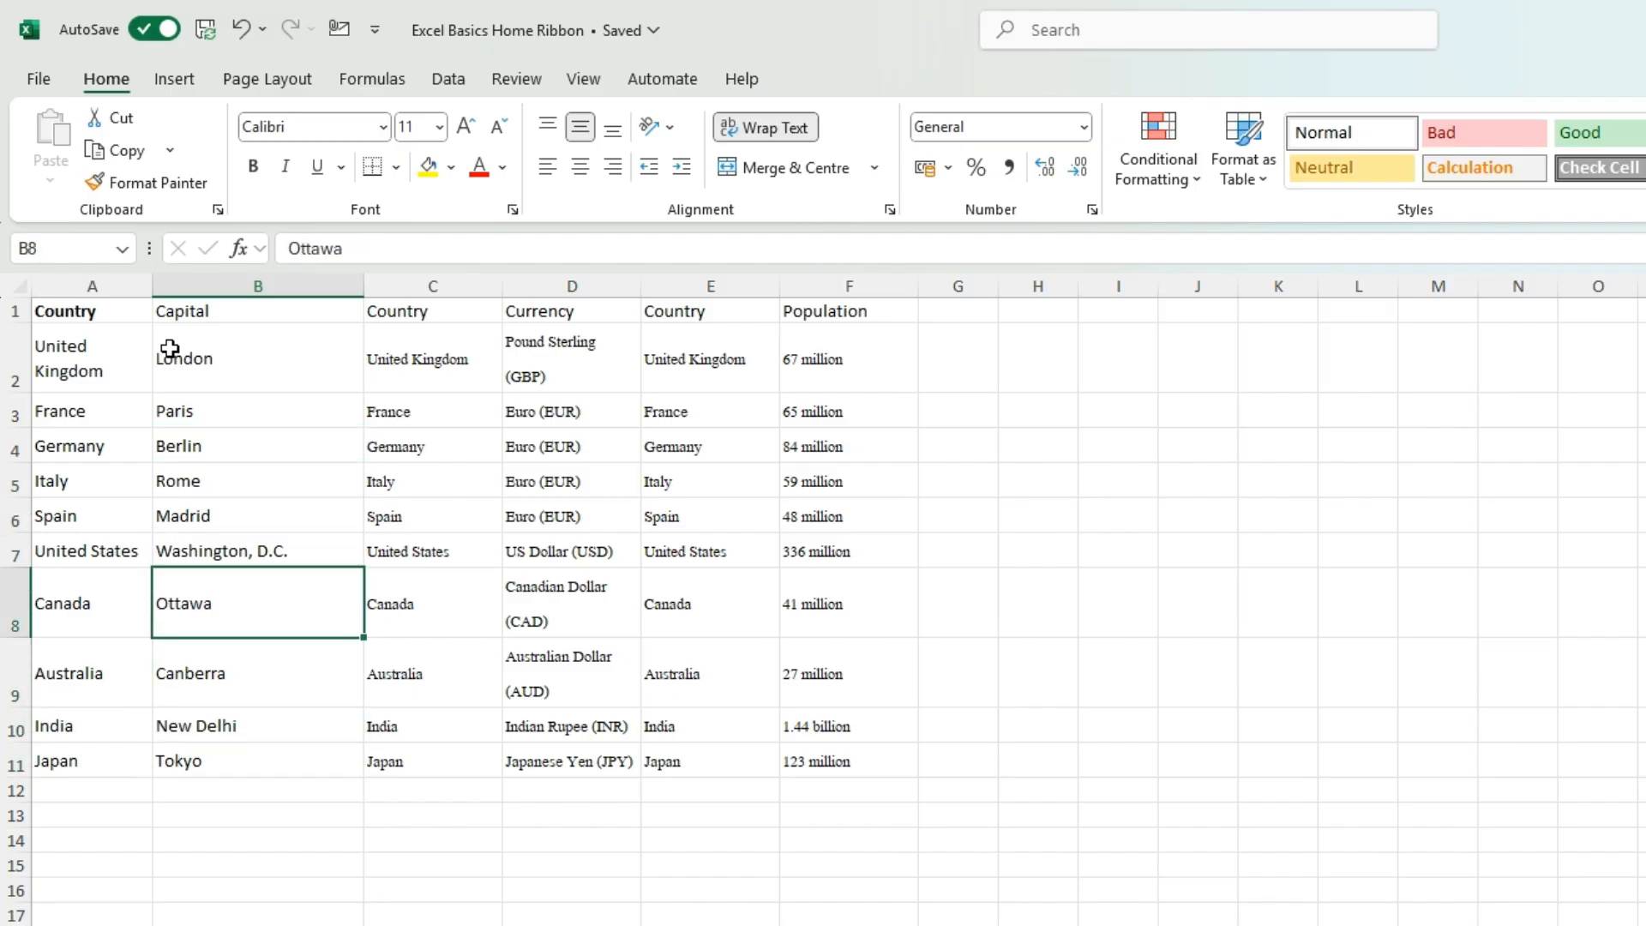
Check the font and size of the cells in the pasted columns C to F.
key(Right)
key(Down)
key(Up)
key(Down)
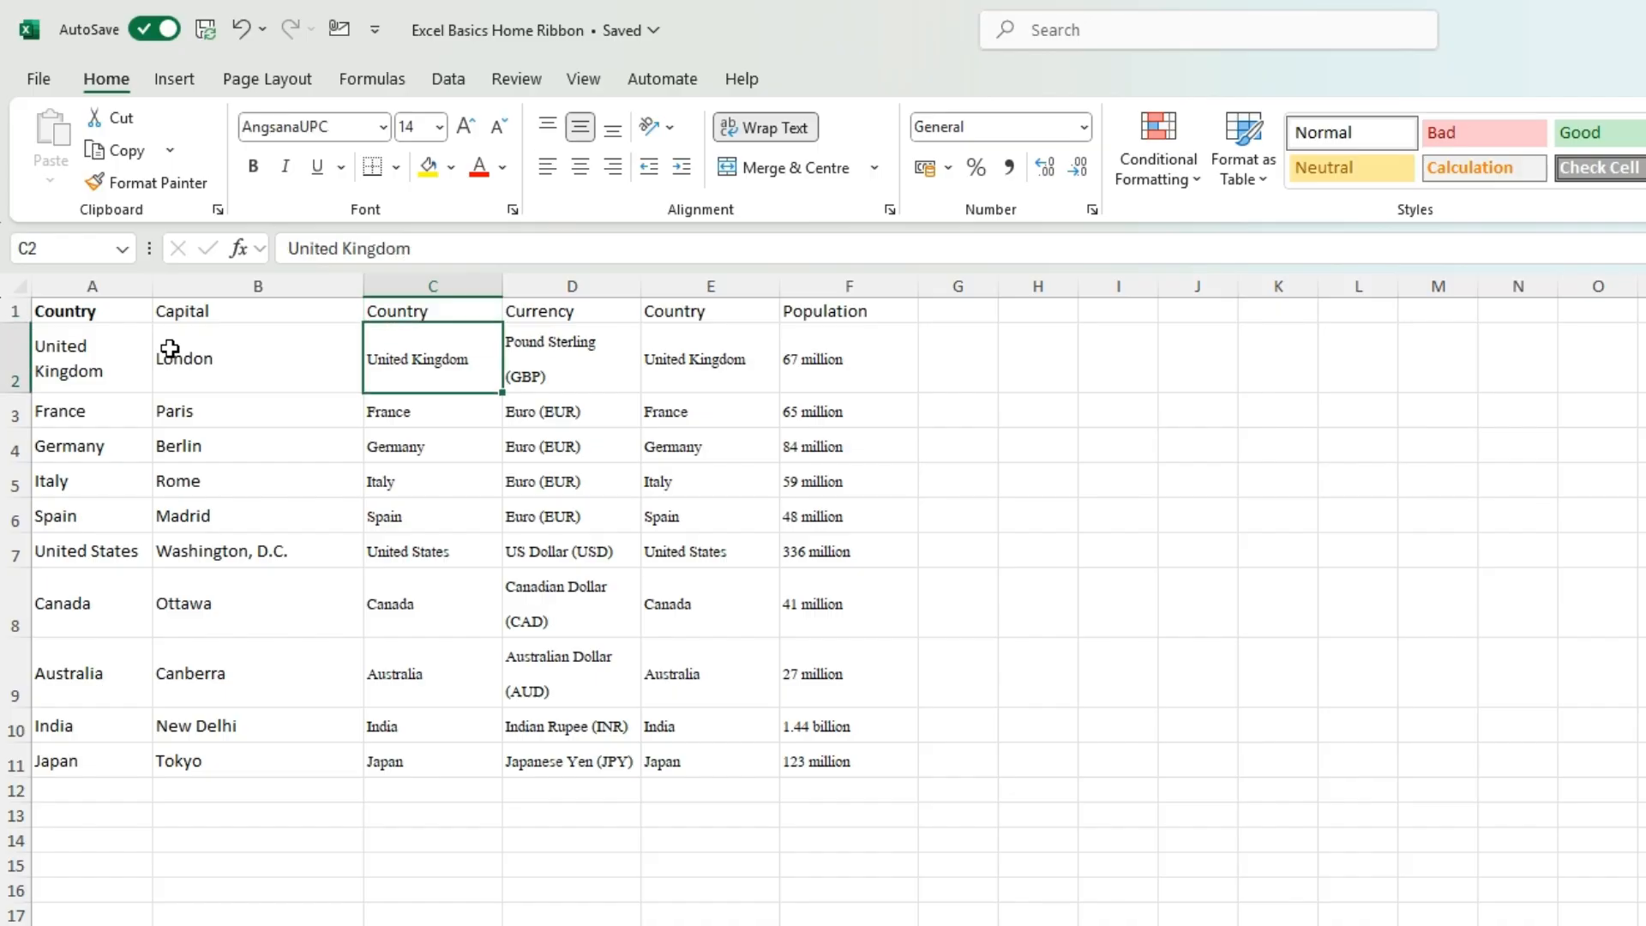
key(Down)
key(Down)
key(Up)
key(Up)
key(Right)
key(Down)
key(Right)
key(Right)
key(Down)
key(Down)
key(Down)
key(Down)
key(Down)
key(Down)
key(Up)
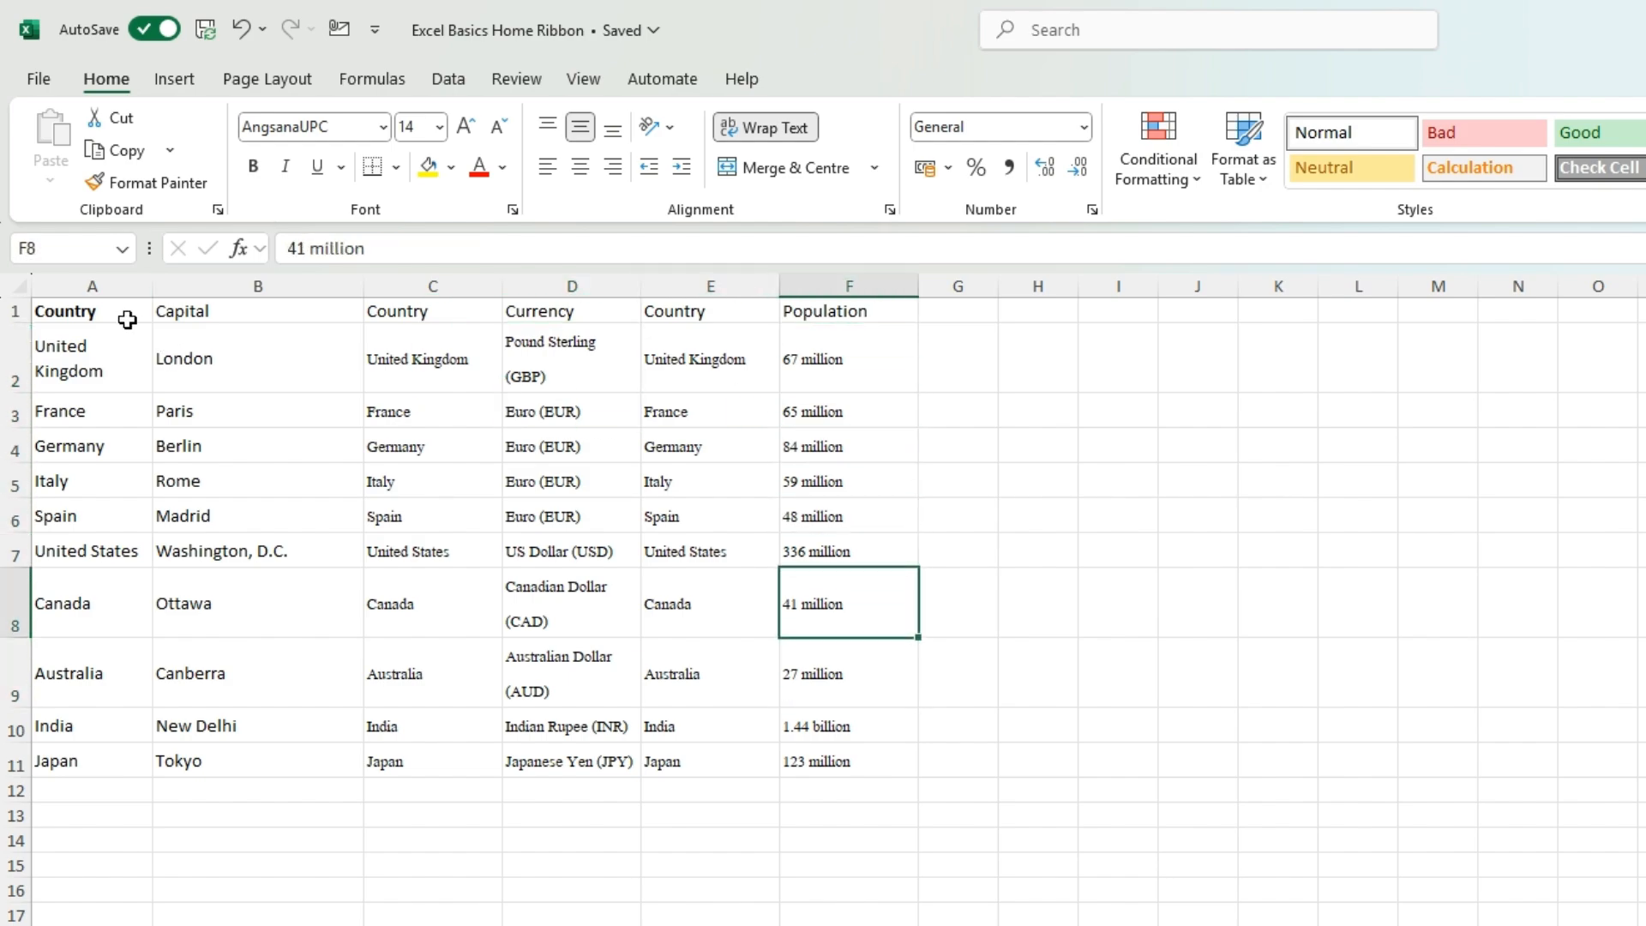
Auto-fit the widths of columns A to F to their contents.
click(103, 334)
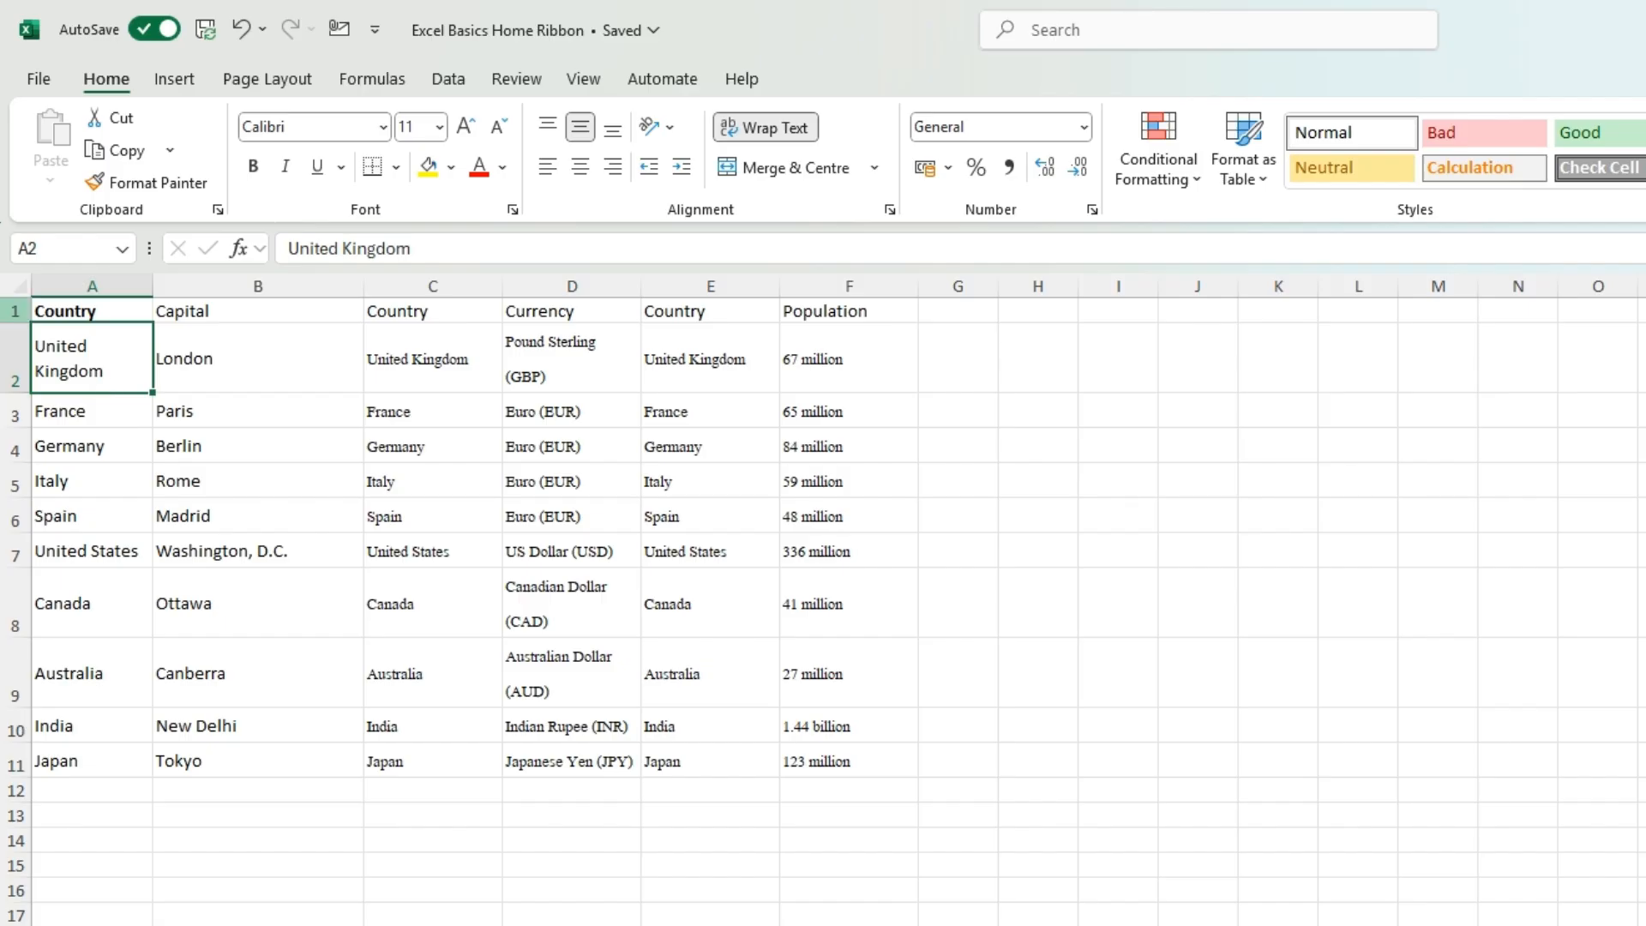
drag(92, 285, 928, 279)
click(141, 336)
drag(81, 285, 948, 274)
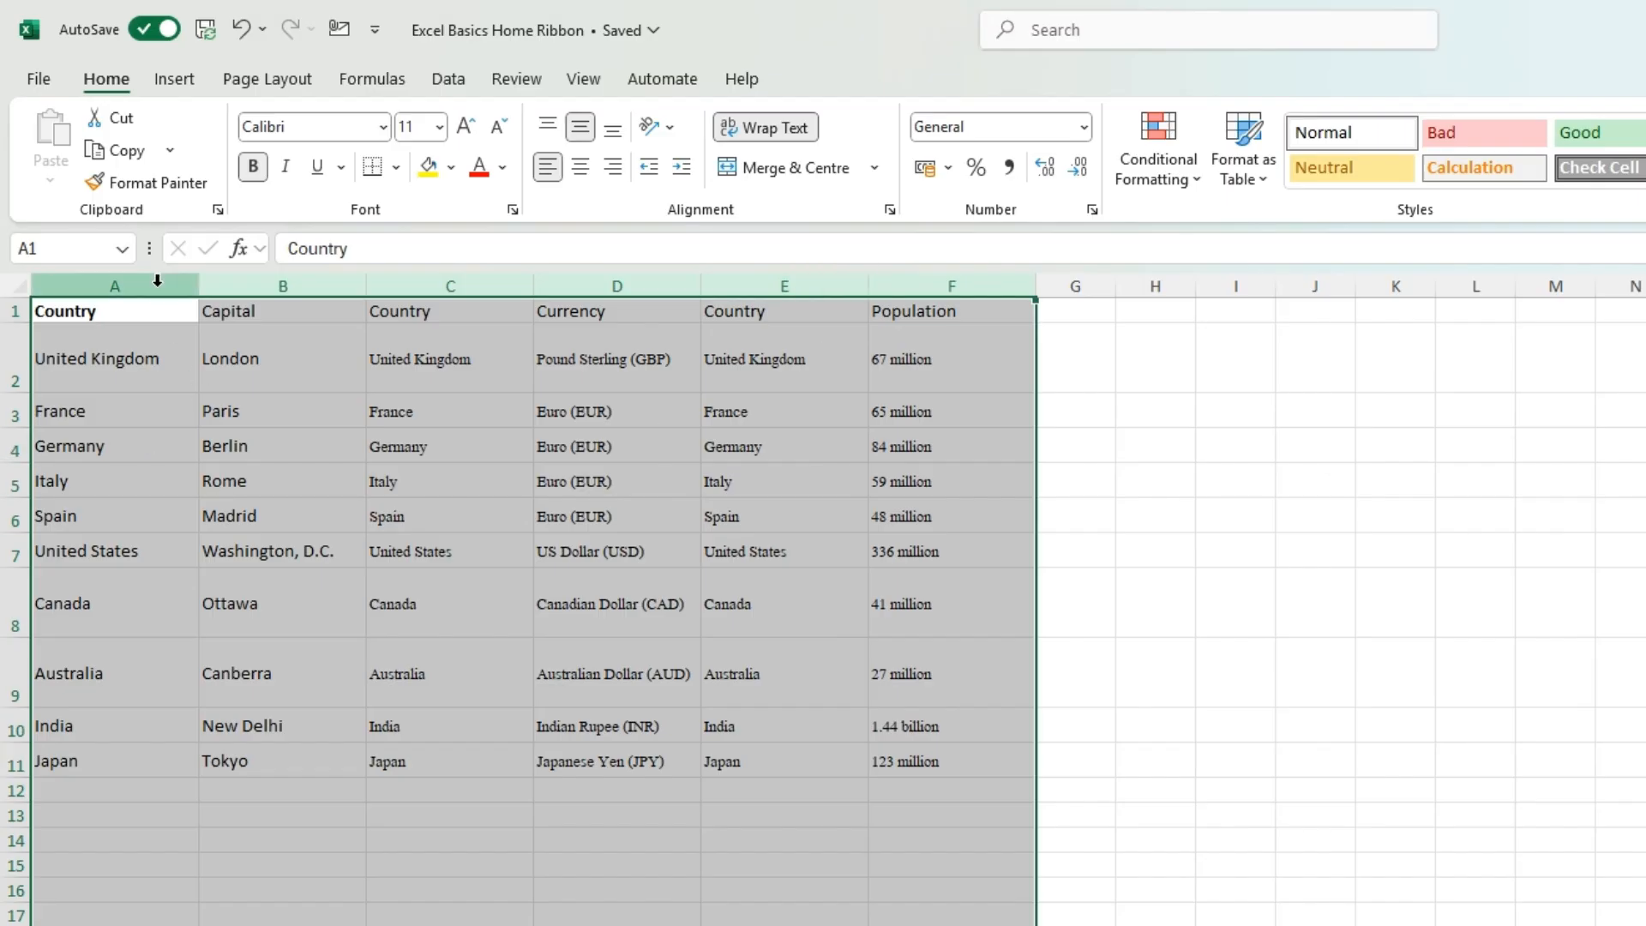
drag(1037, 286, 1057, 286)
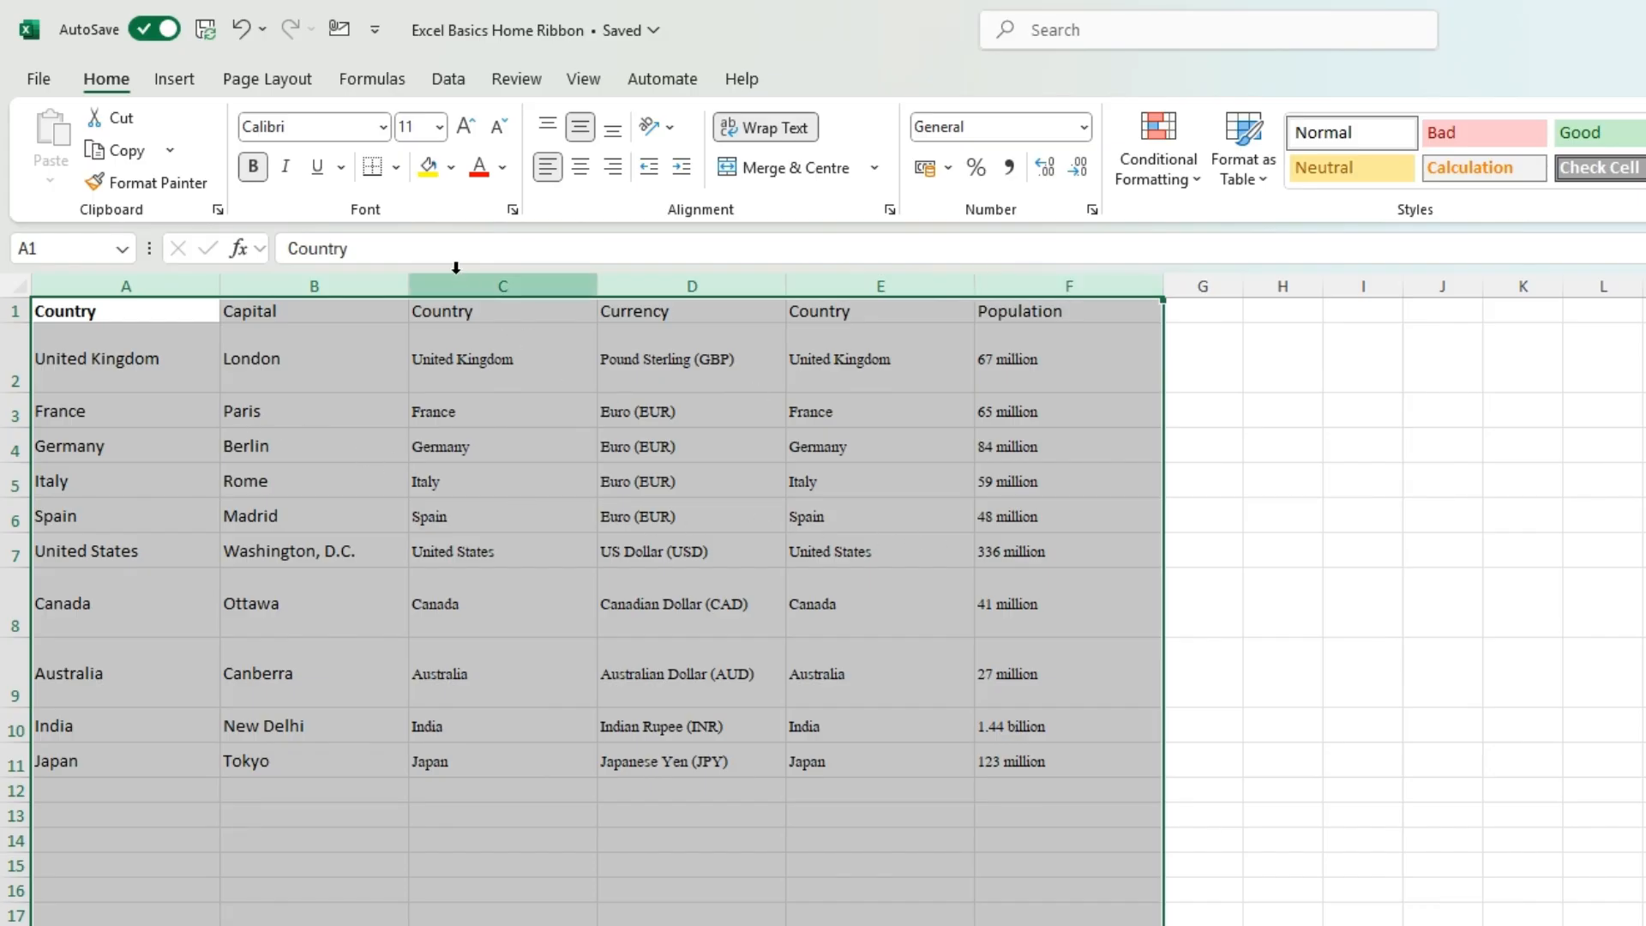
double_click(597, 286)
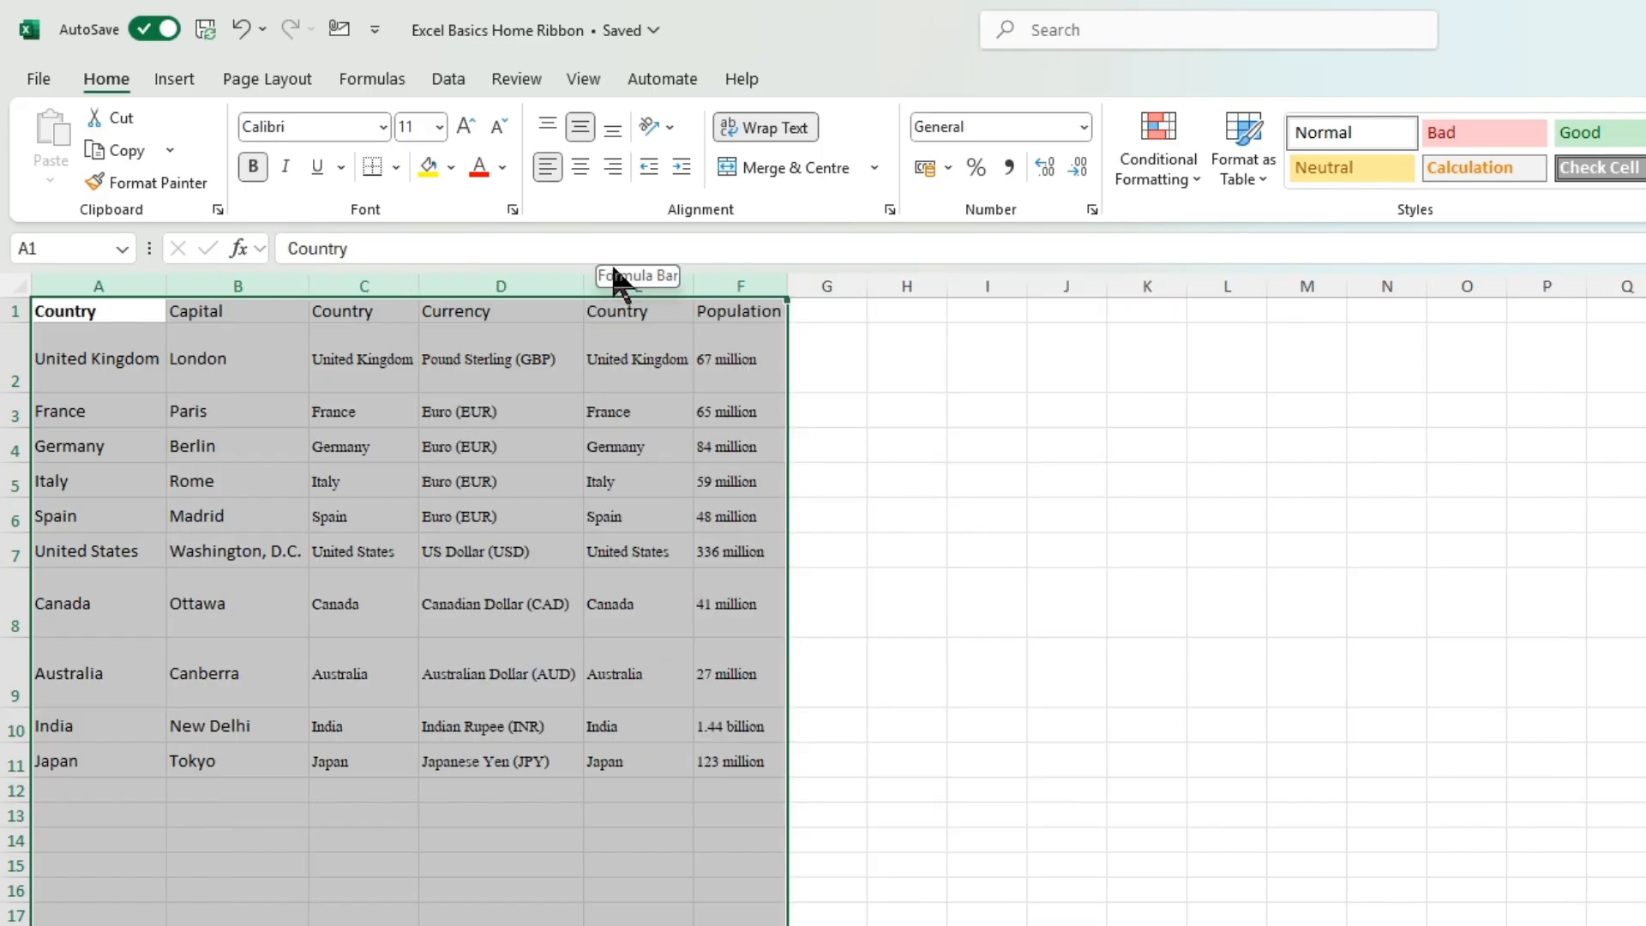
Widen column D and auto-fit the heights of rows 2, 8 and 9 to their contents.
double_click(17, 388)
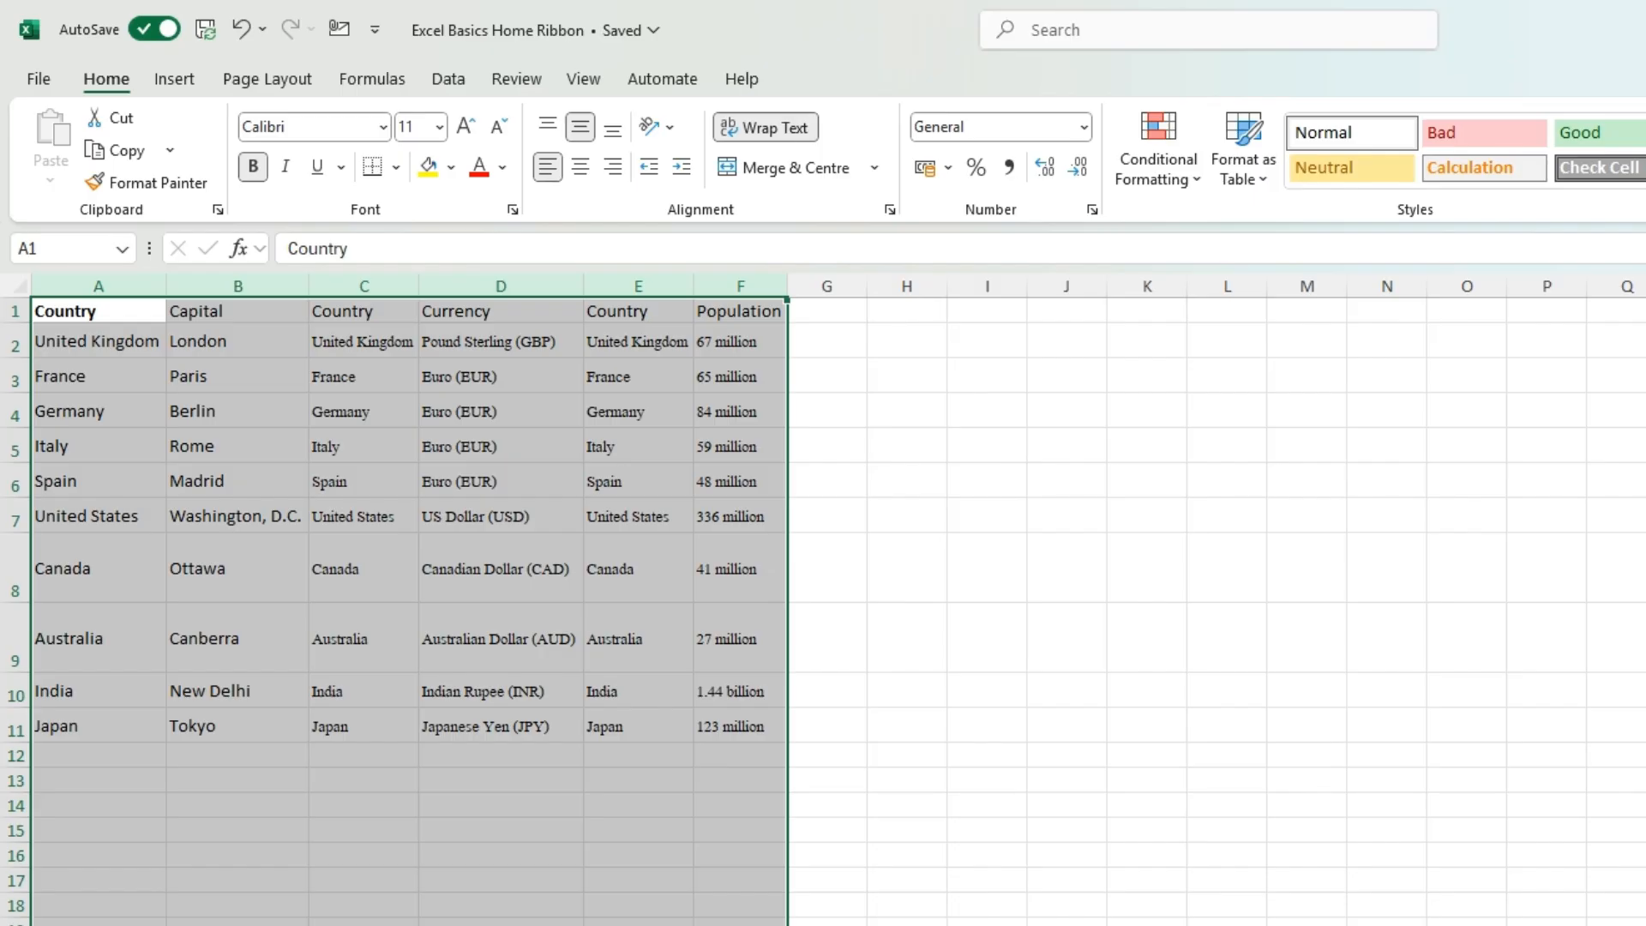
click(531, 563)
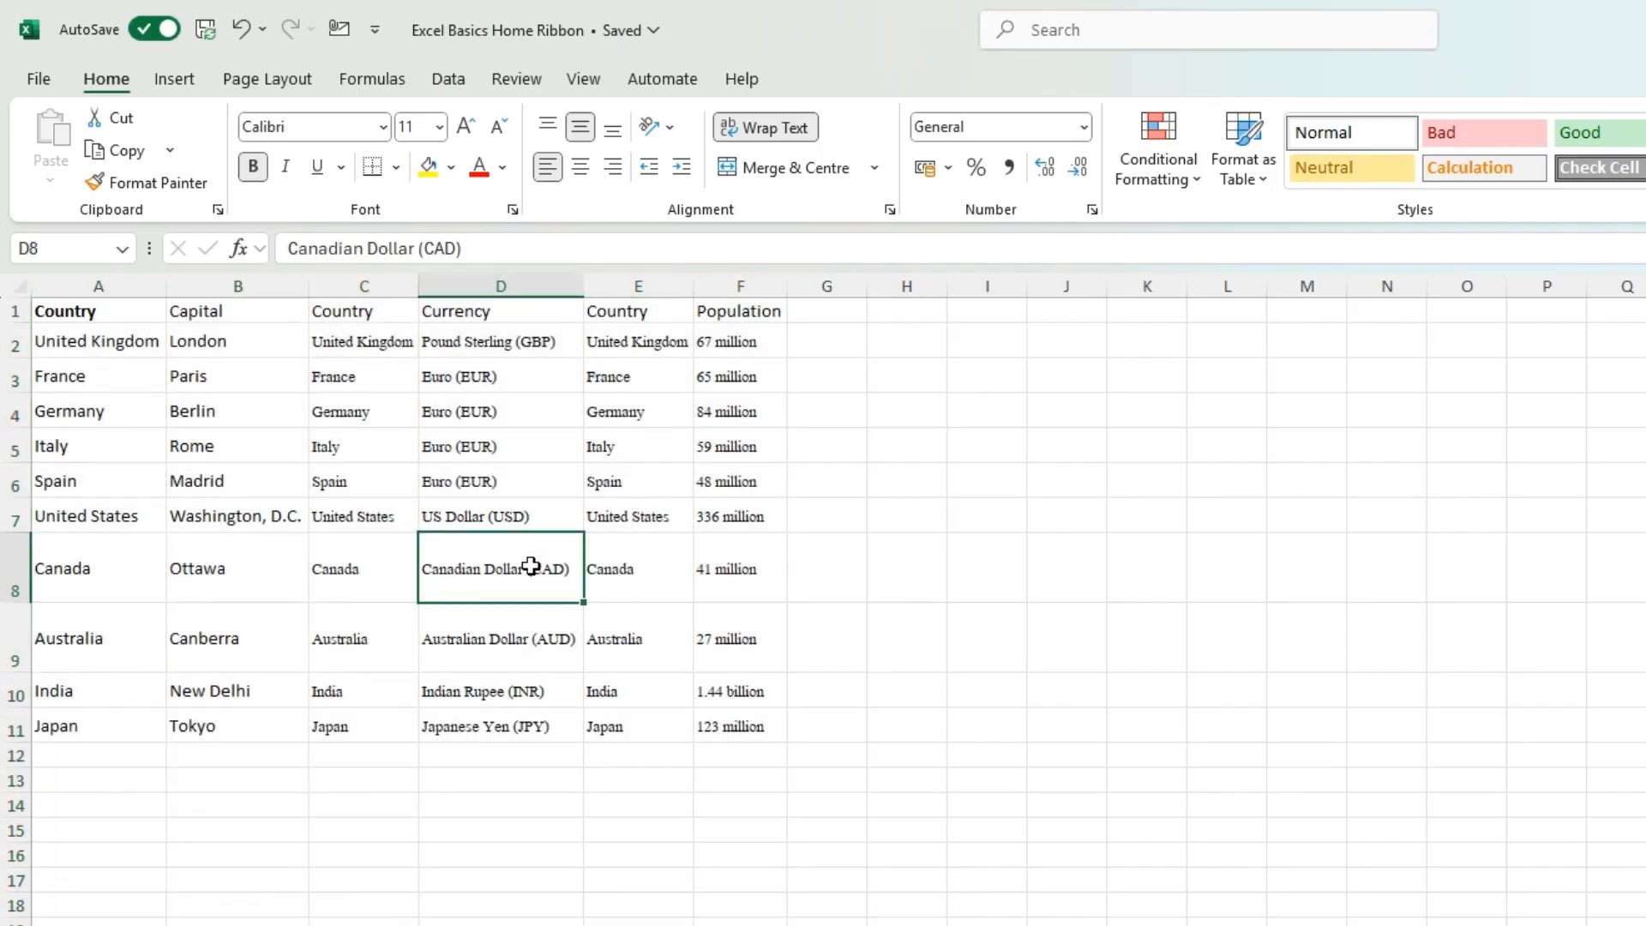
drag(584, 285, 637, 285)
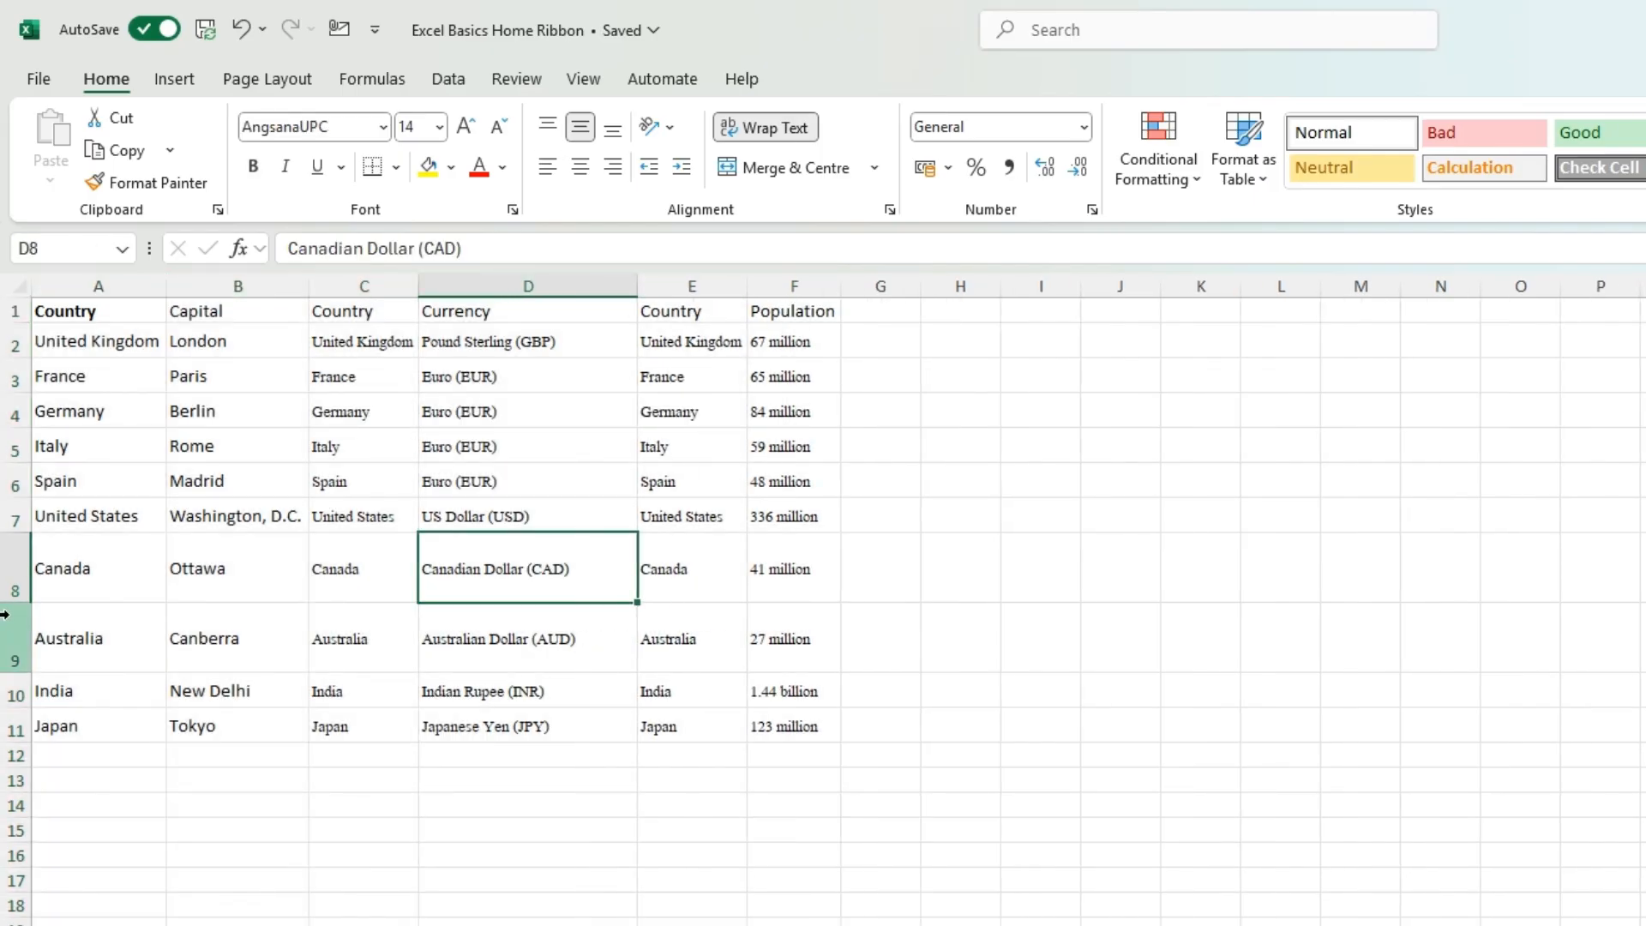
double_click(6, 603)
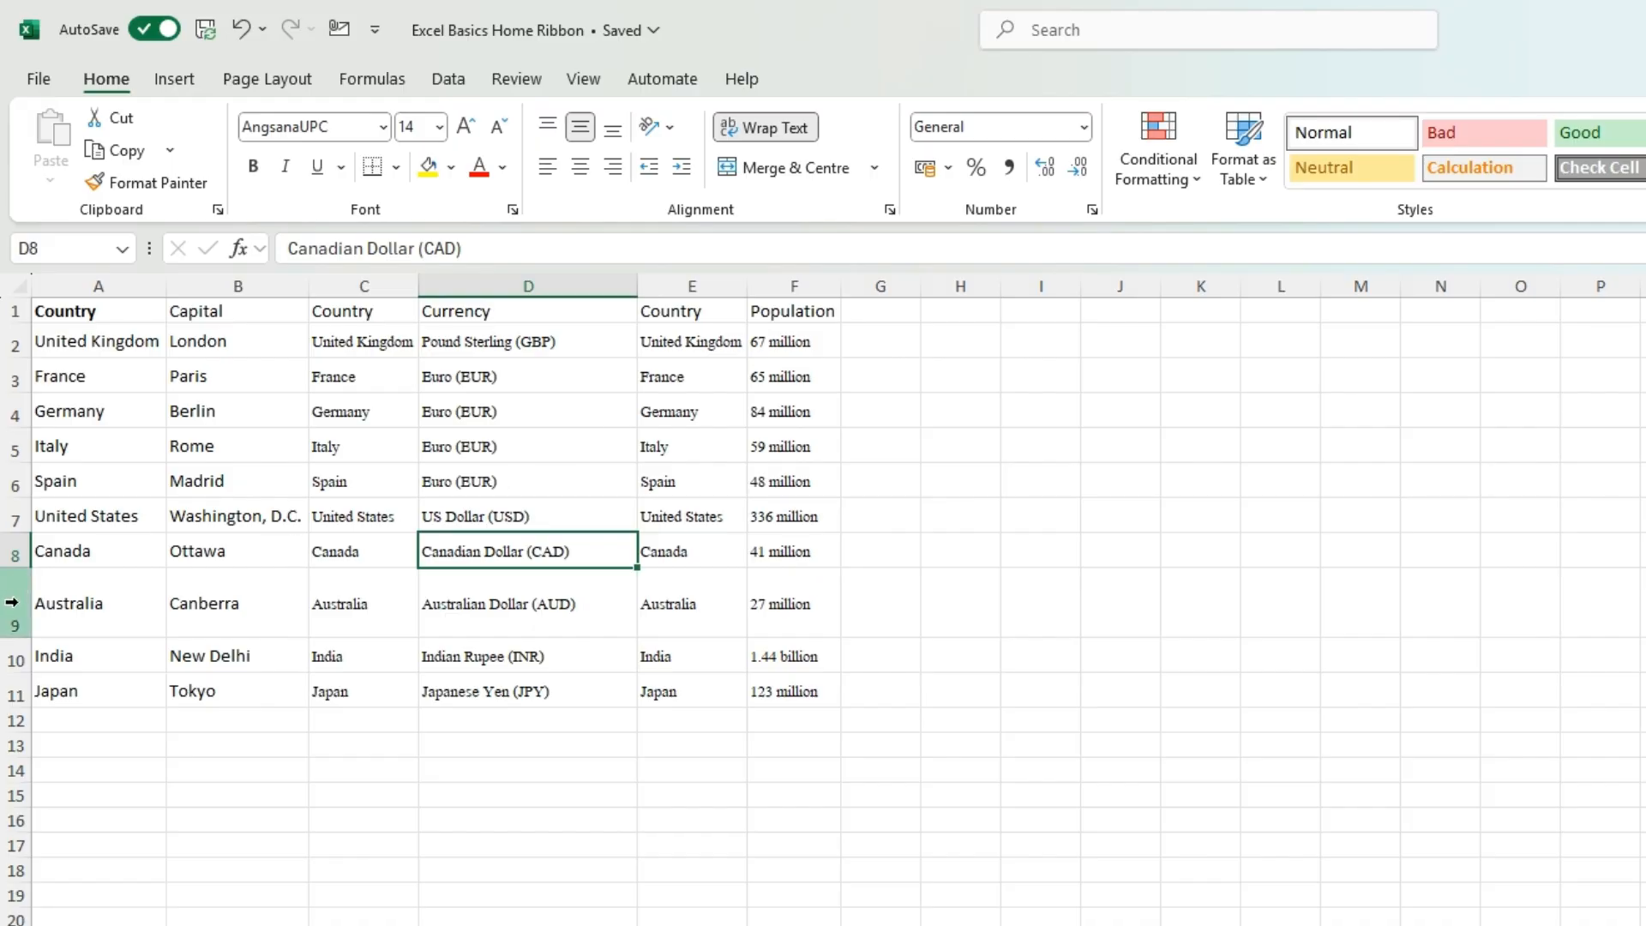
double_click(15, 641)
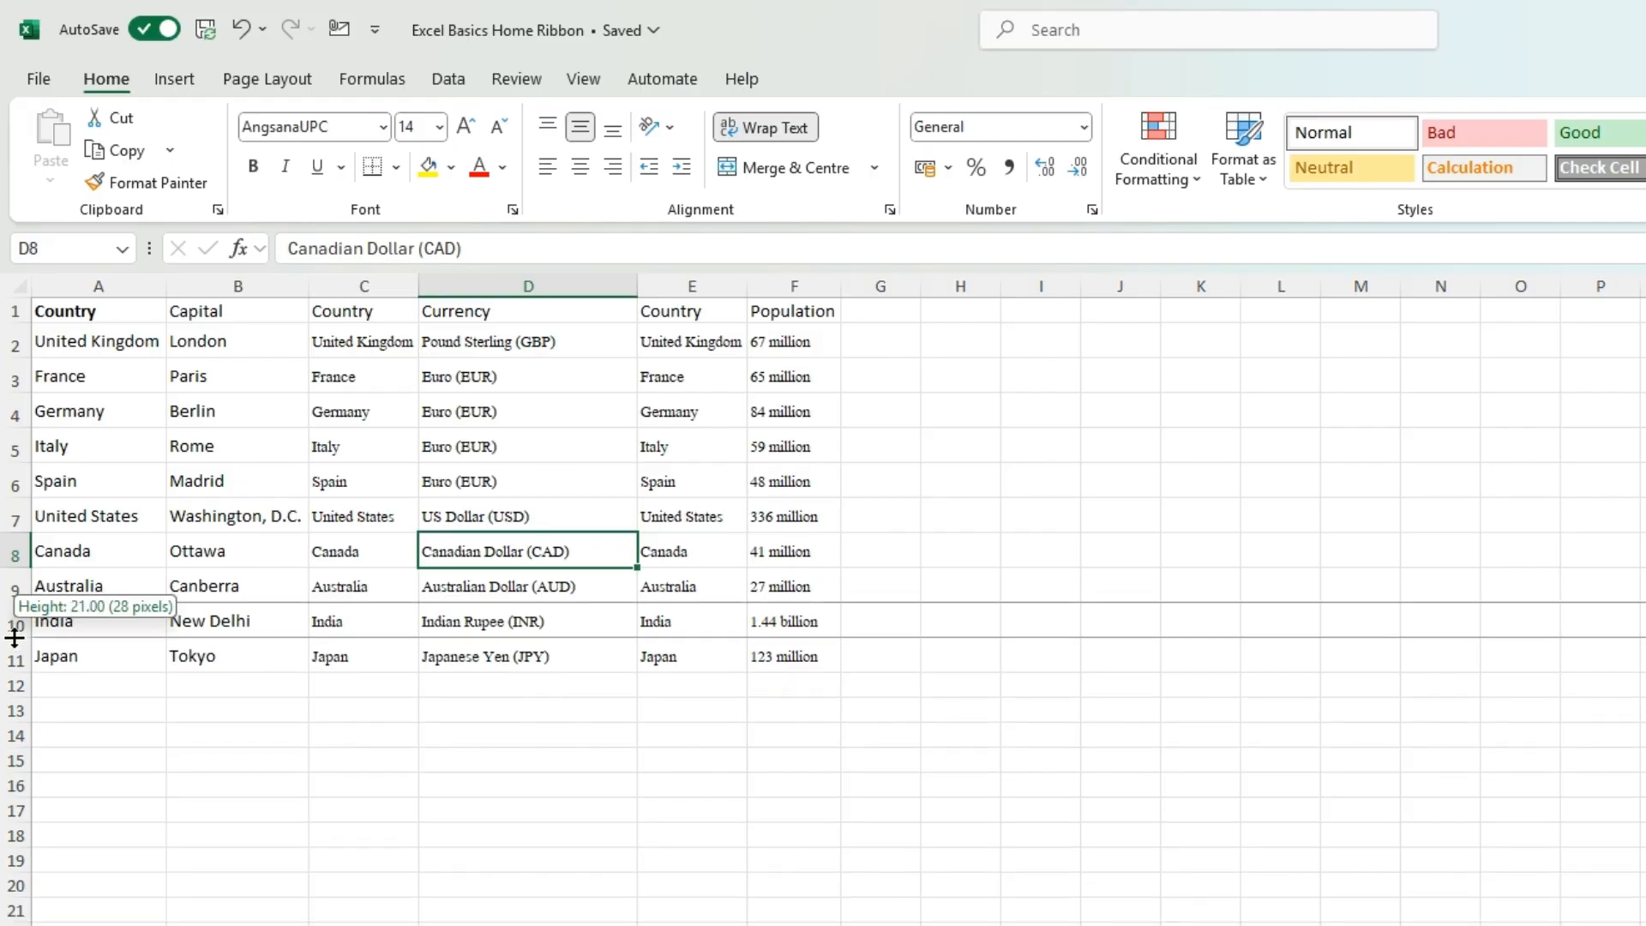
click(14, 659)
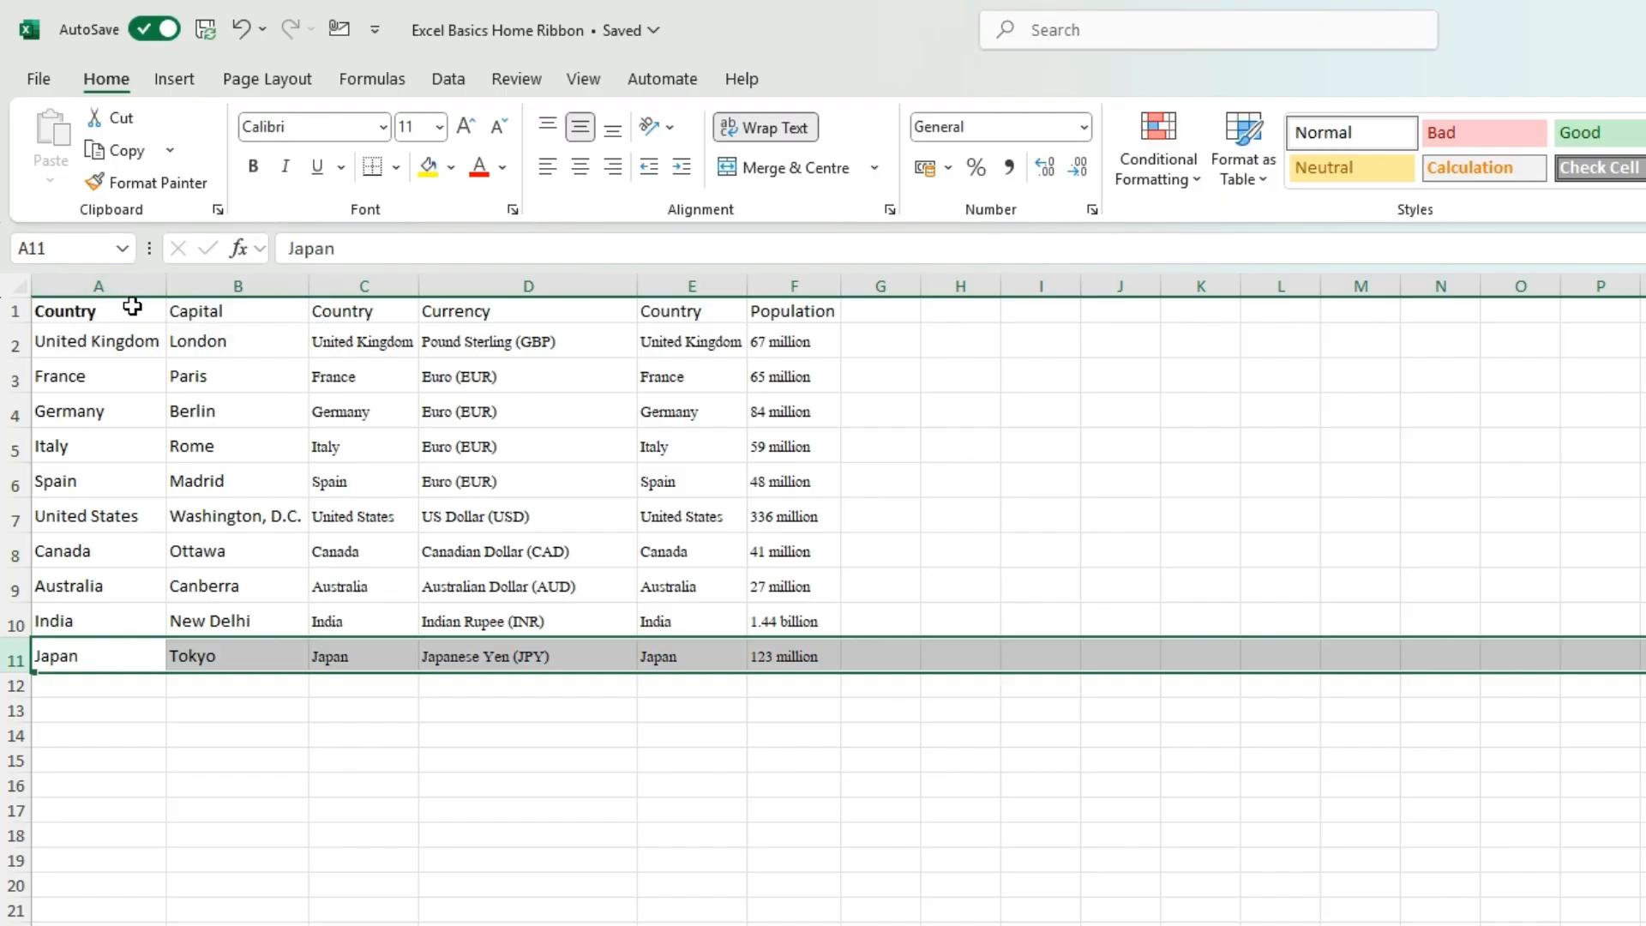
Copy the formatting of A1:A11 onto B1:F11 with Format Painter.
drag(124, 315, 100, 661)
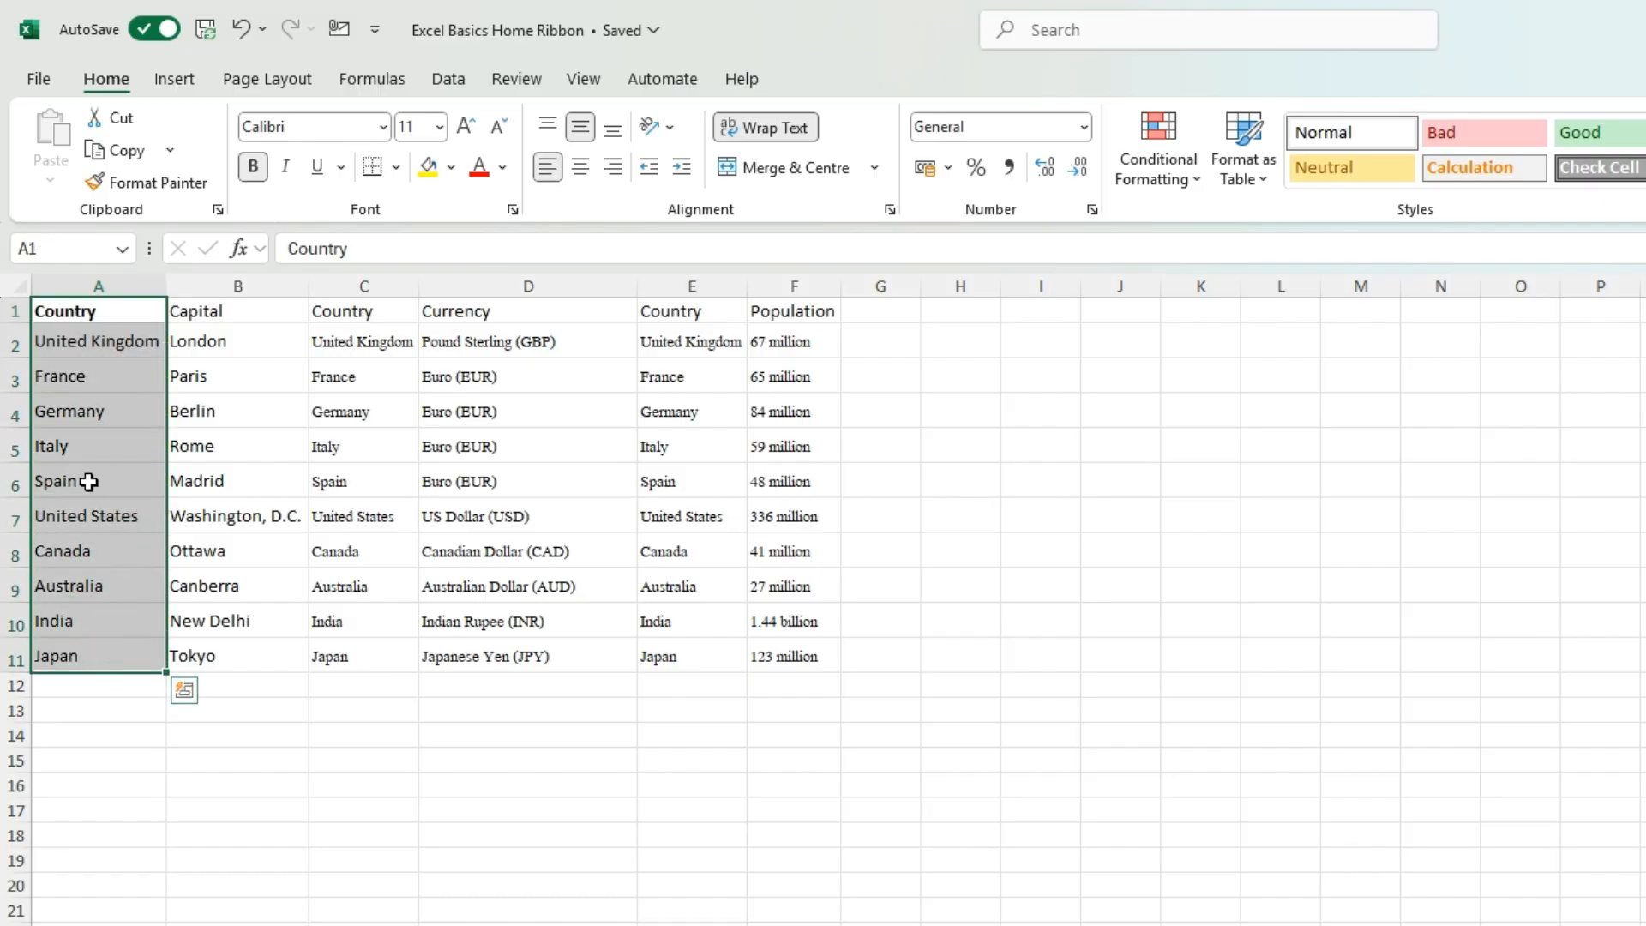
click(154, 183)
mouse_move(239, 310)
mouse_down()
mouse_move(463, 396)
mouse_move(801, 609)
mouse_move(813, 665)
mouse_up()
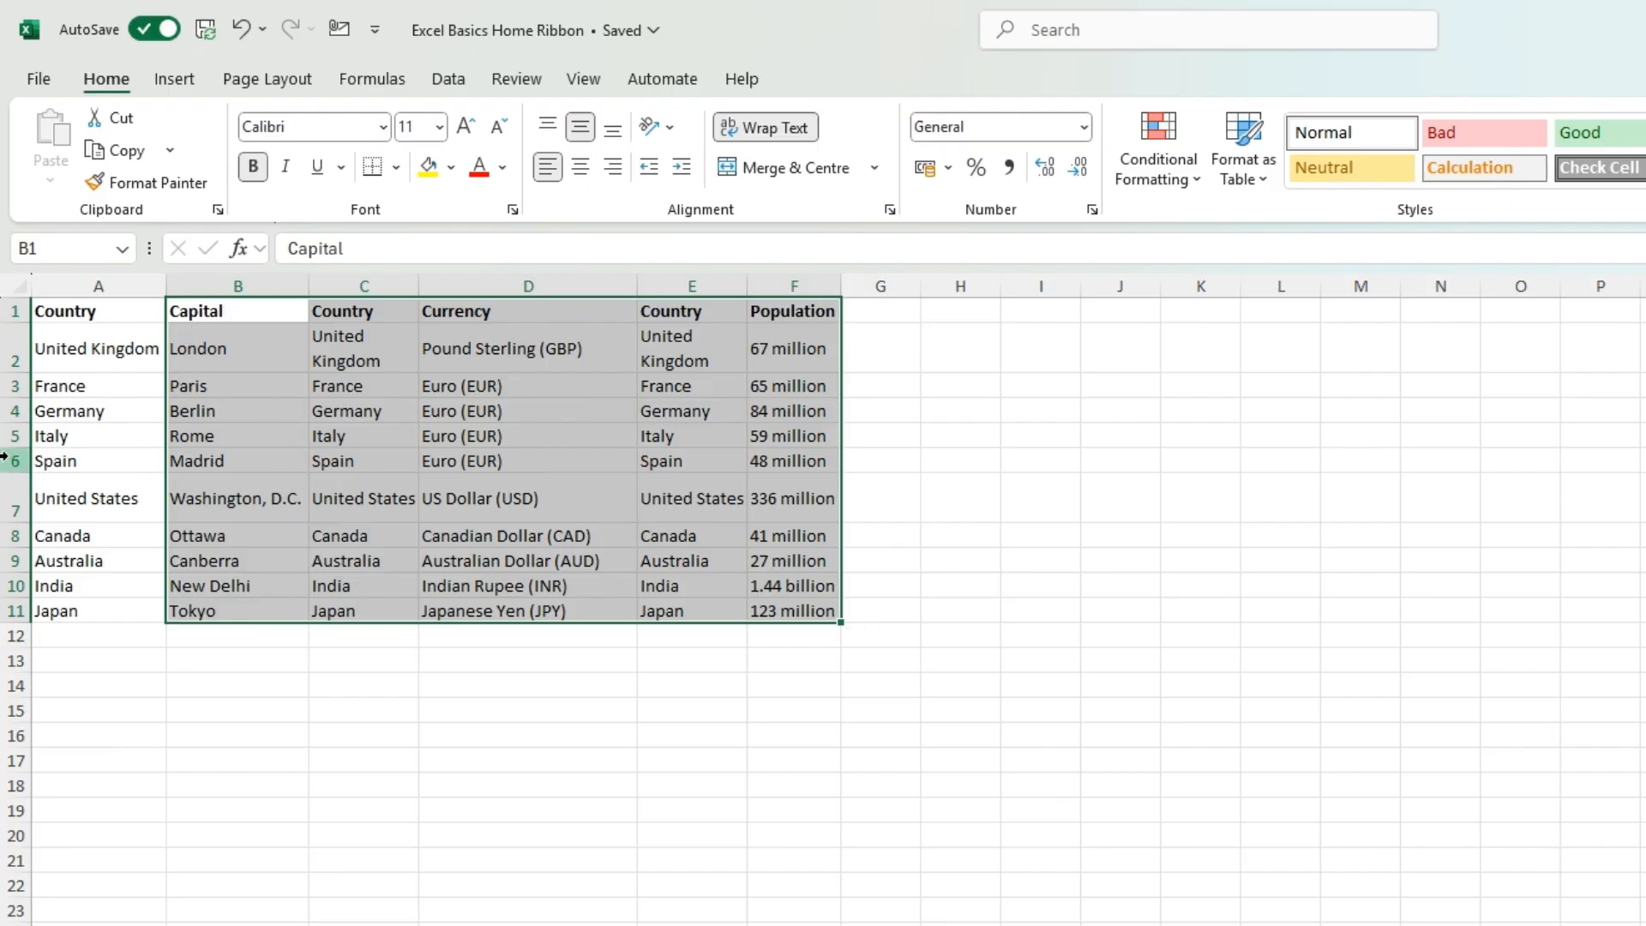
Auto-fit the columns of the table and adjust two row heights, making row 11 taller and row 7 shorter.
drag(99, 285, 921, 281)
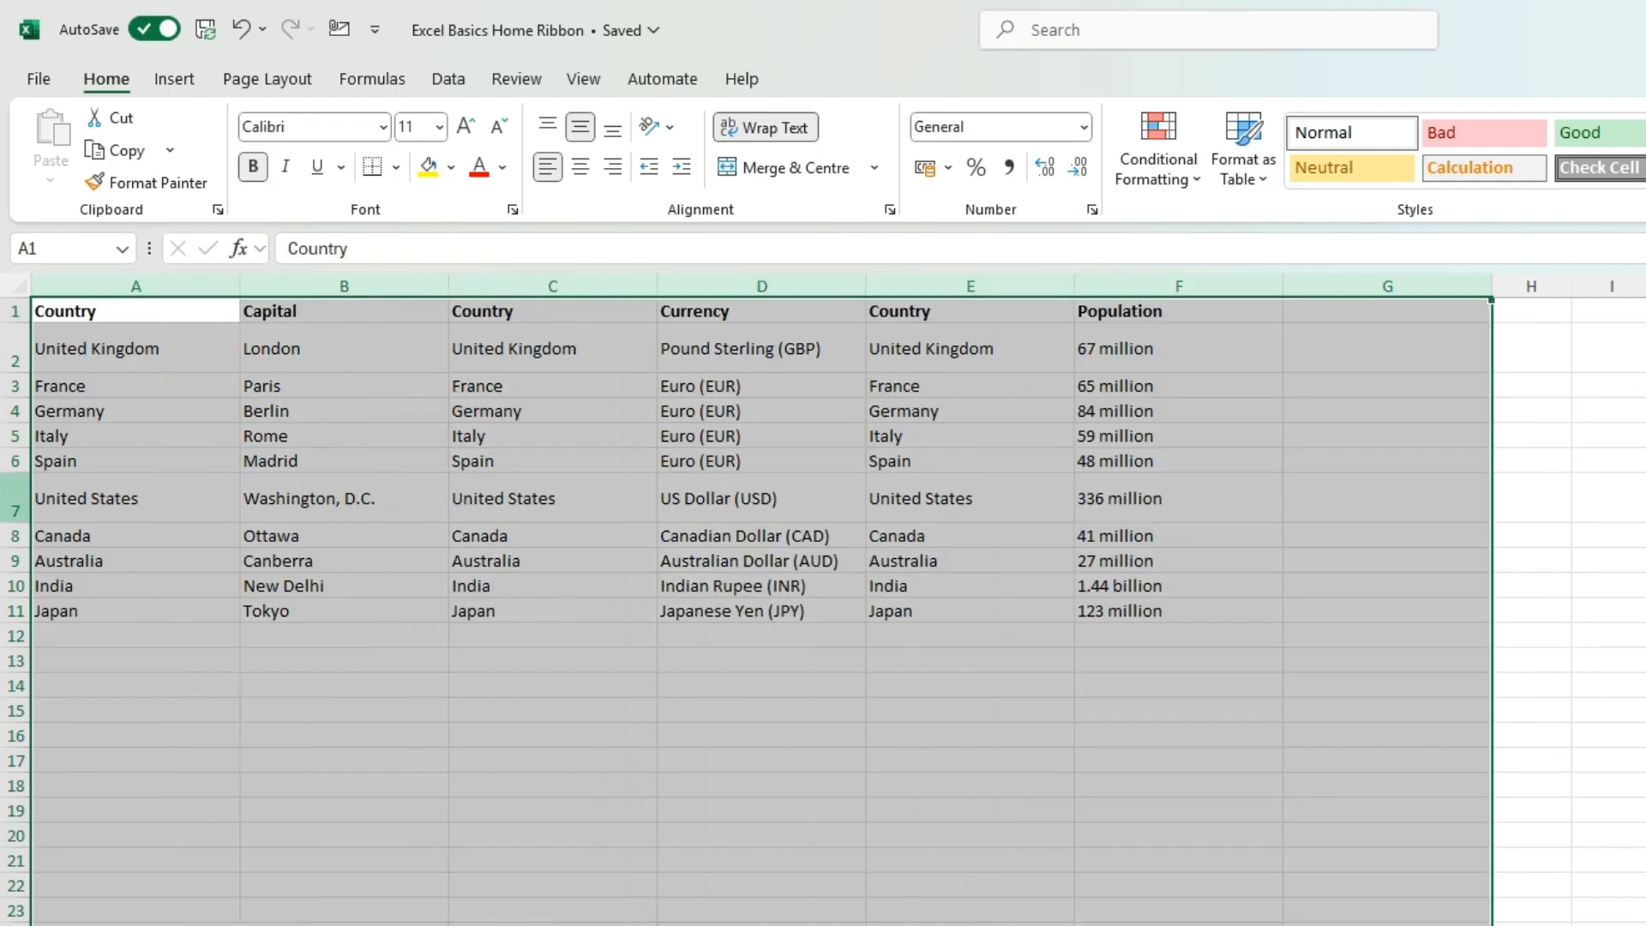
drag(15, 622, 15, 687)
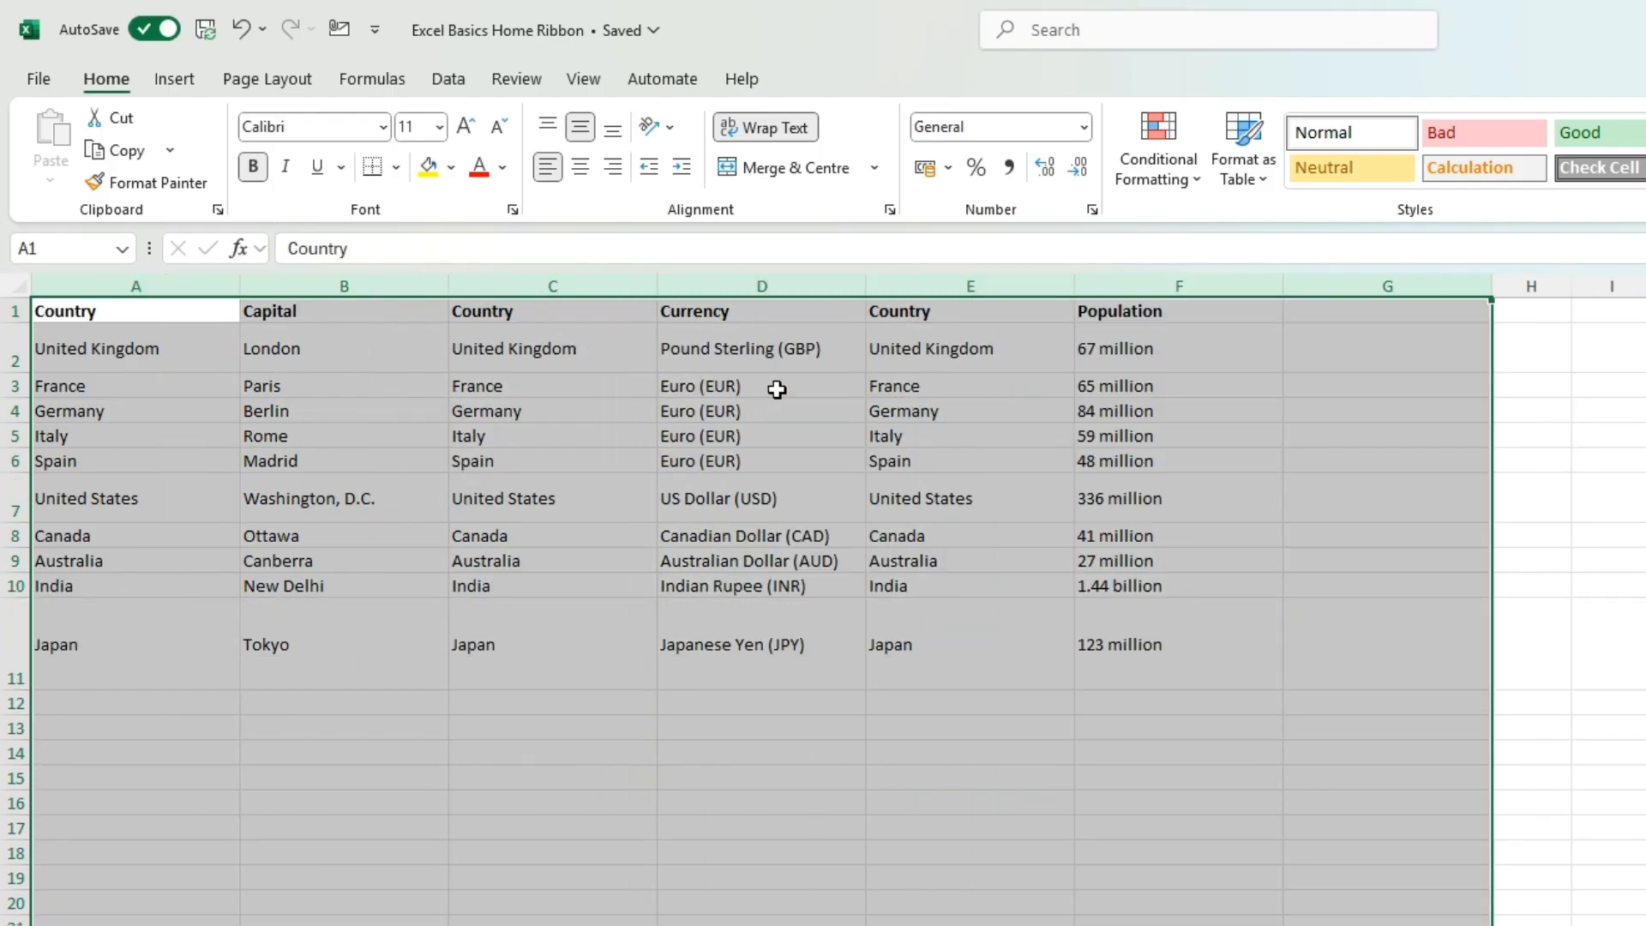
double_click(864, 283)
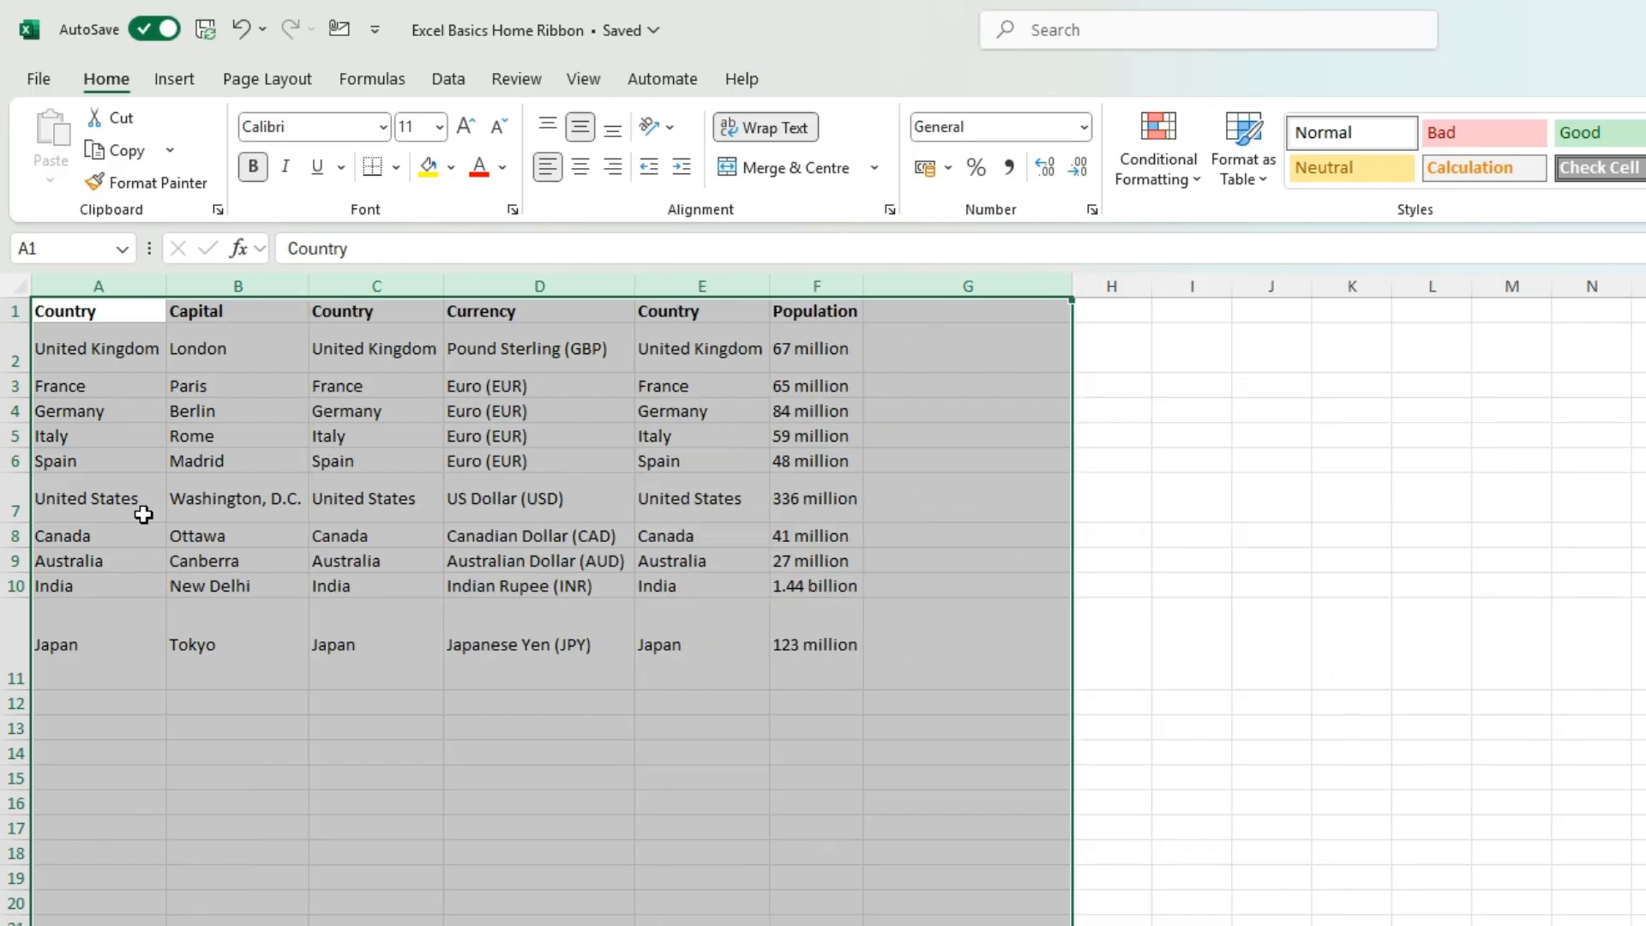
drag(12, 522, 12, 499)
click(609, 624)
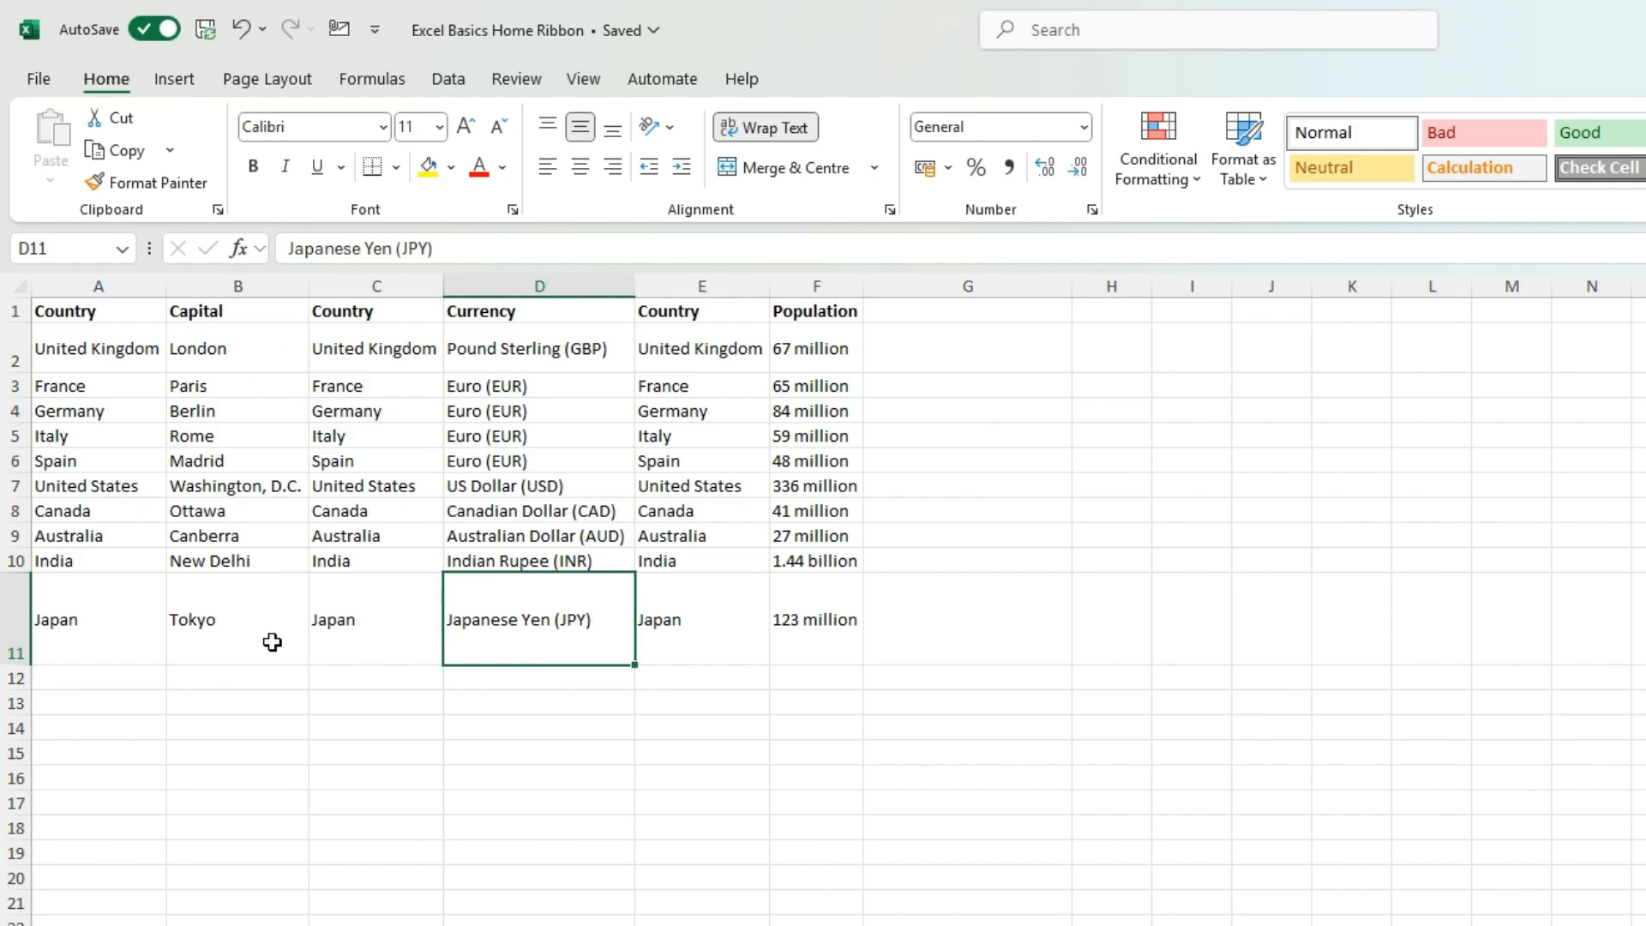
Examine the three Country columns A, C and E, comparing the repeated entries across the table rows.
click(103, 285)
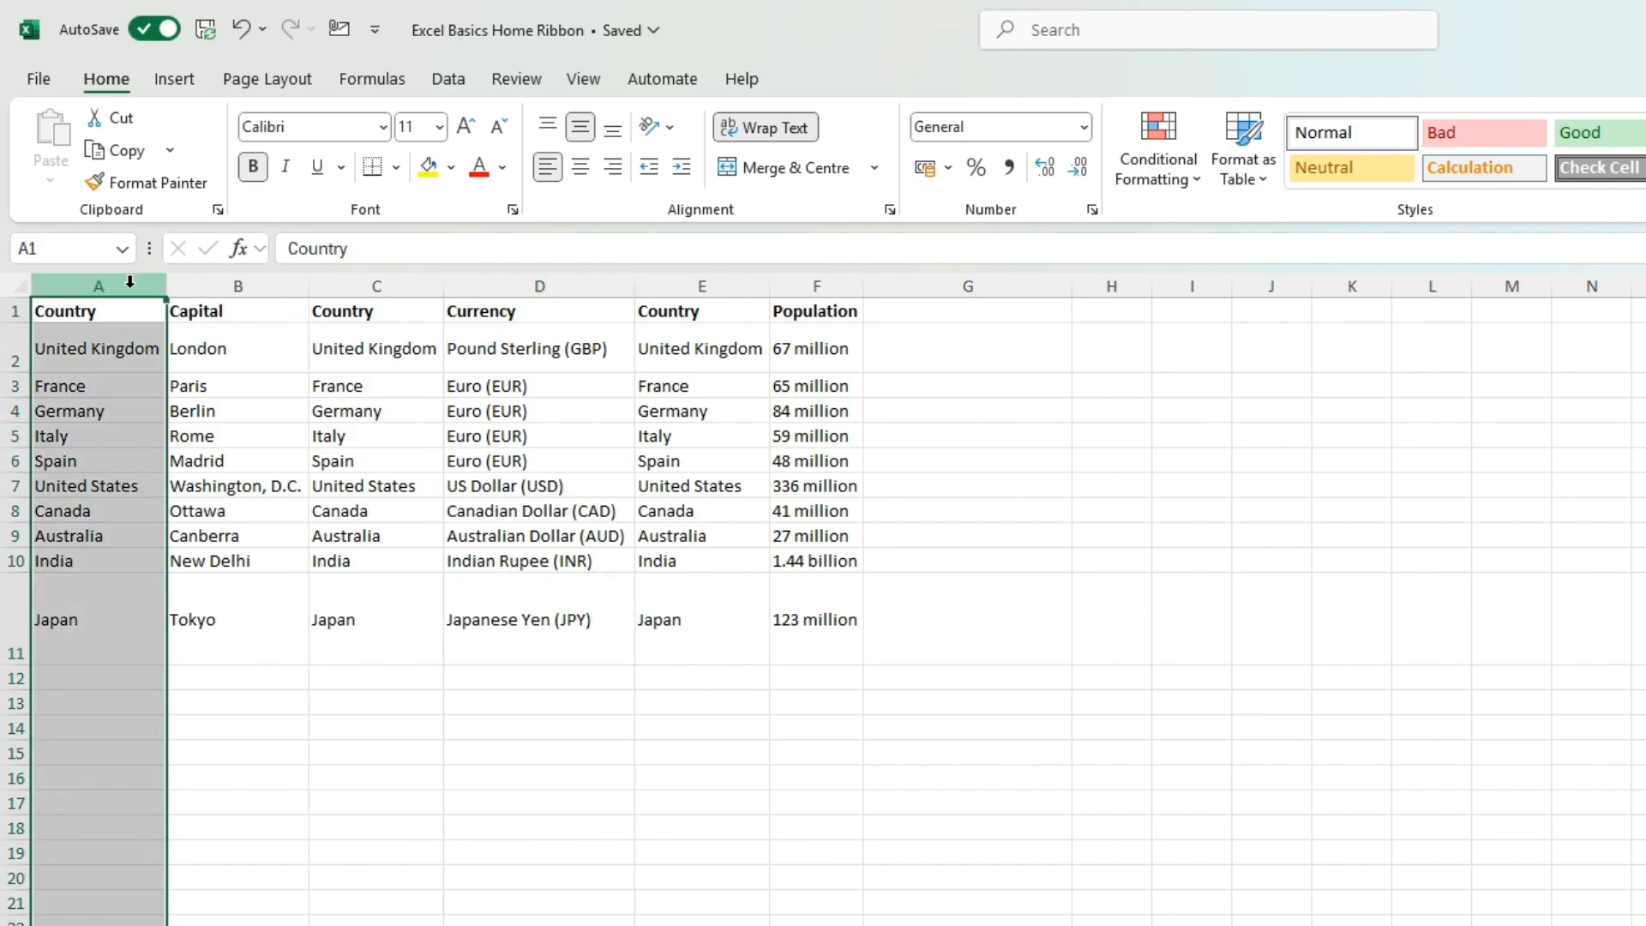
click(345, 288)
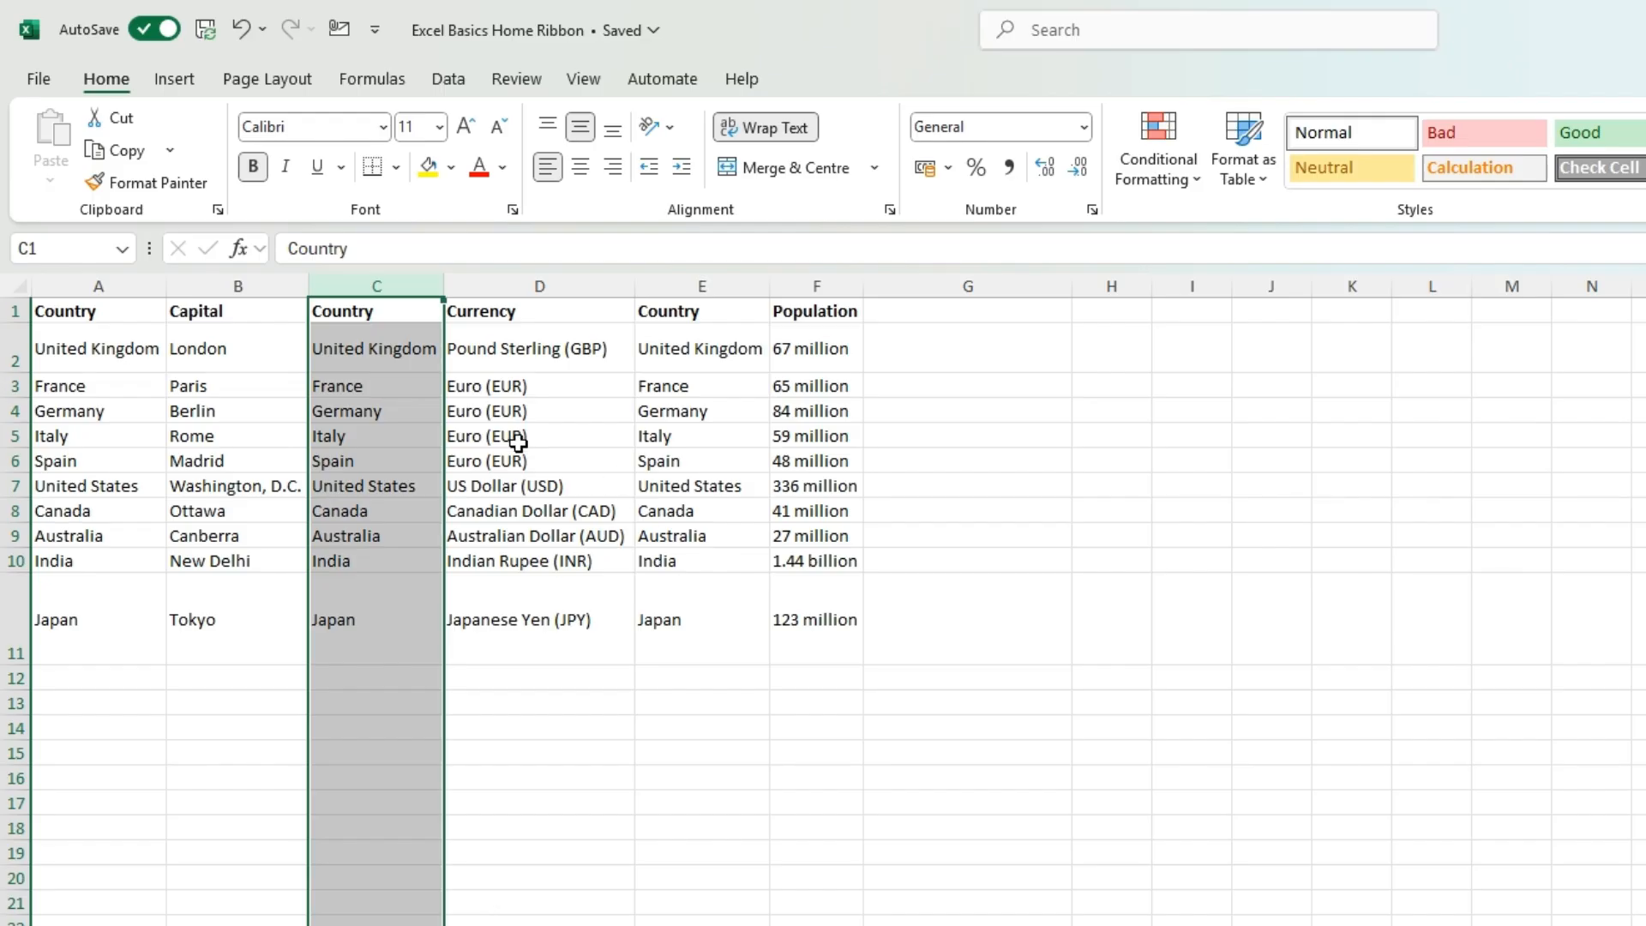
click(42, 286)
click(363, 288)
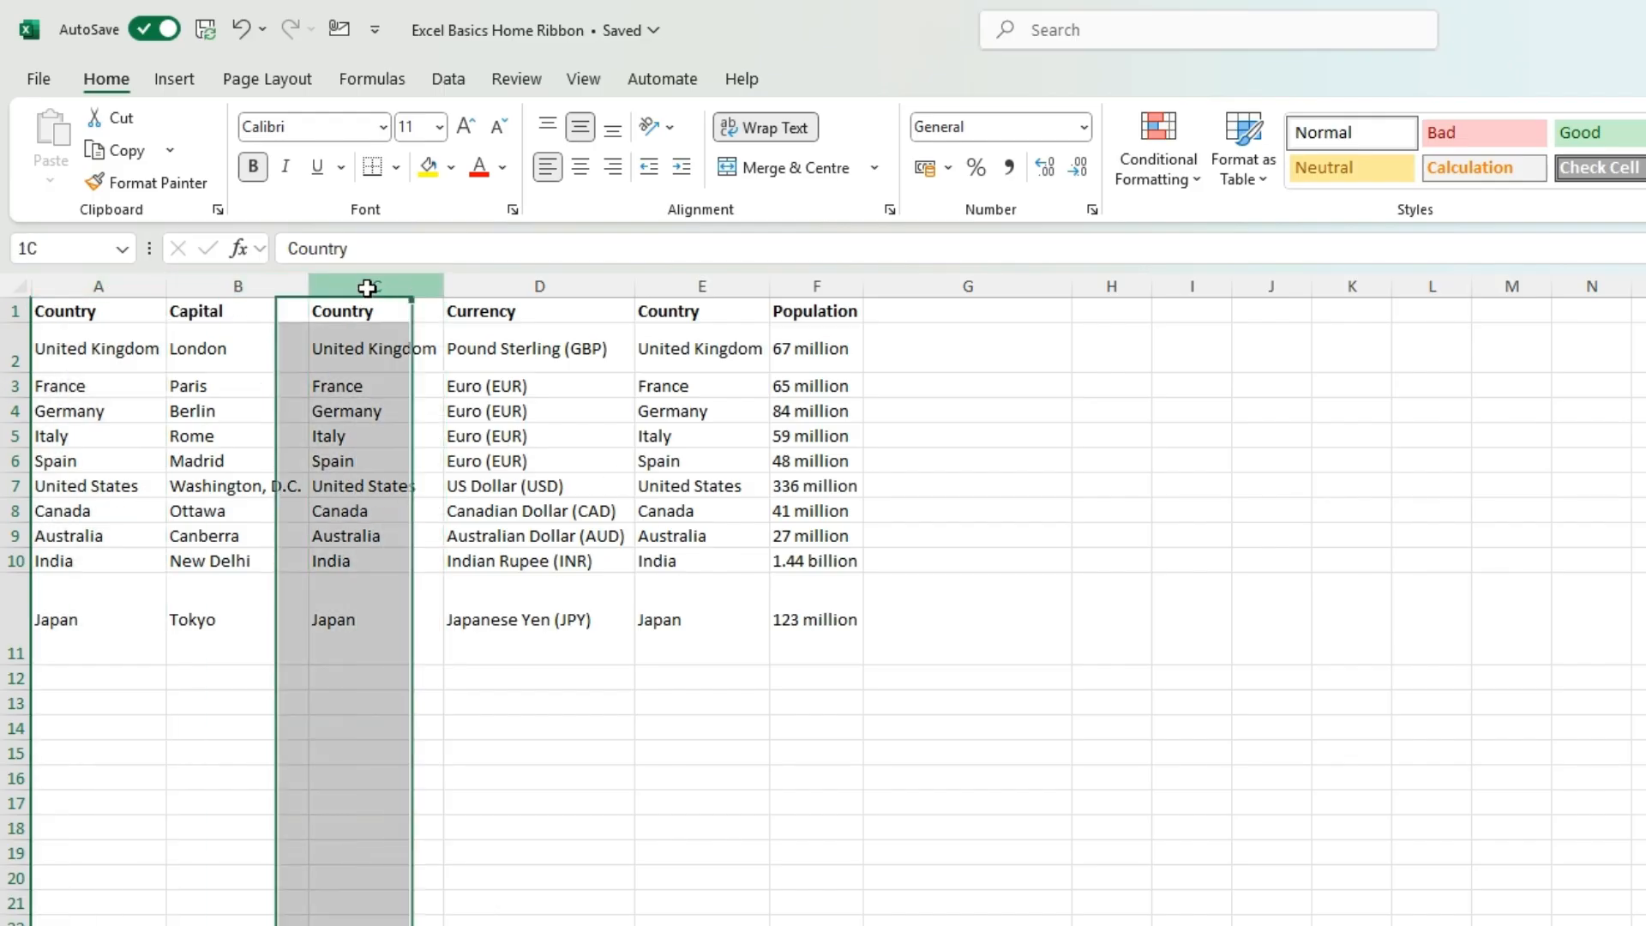
click(724, 285)
drag(94, 359, 844, 348)
drag(74, 387, 816, 381)
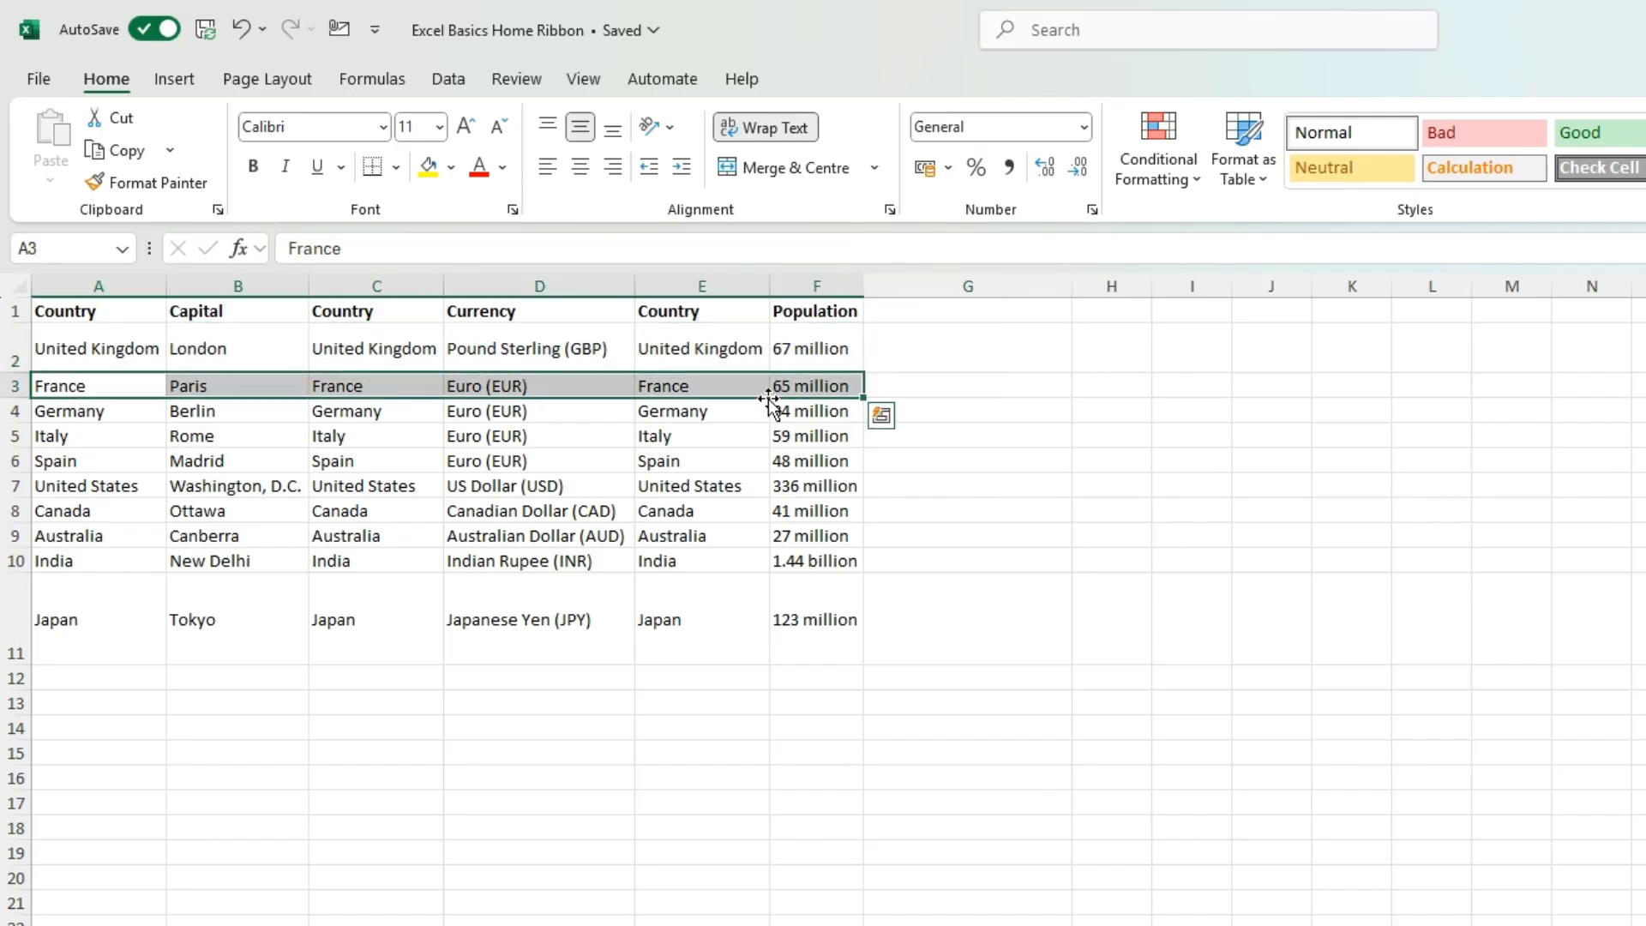
drag(47, 438, 863, 434)
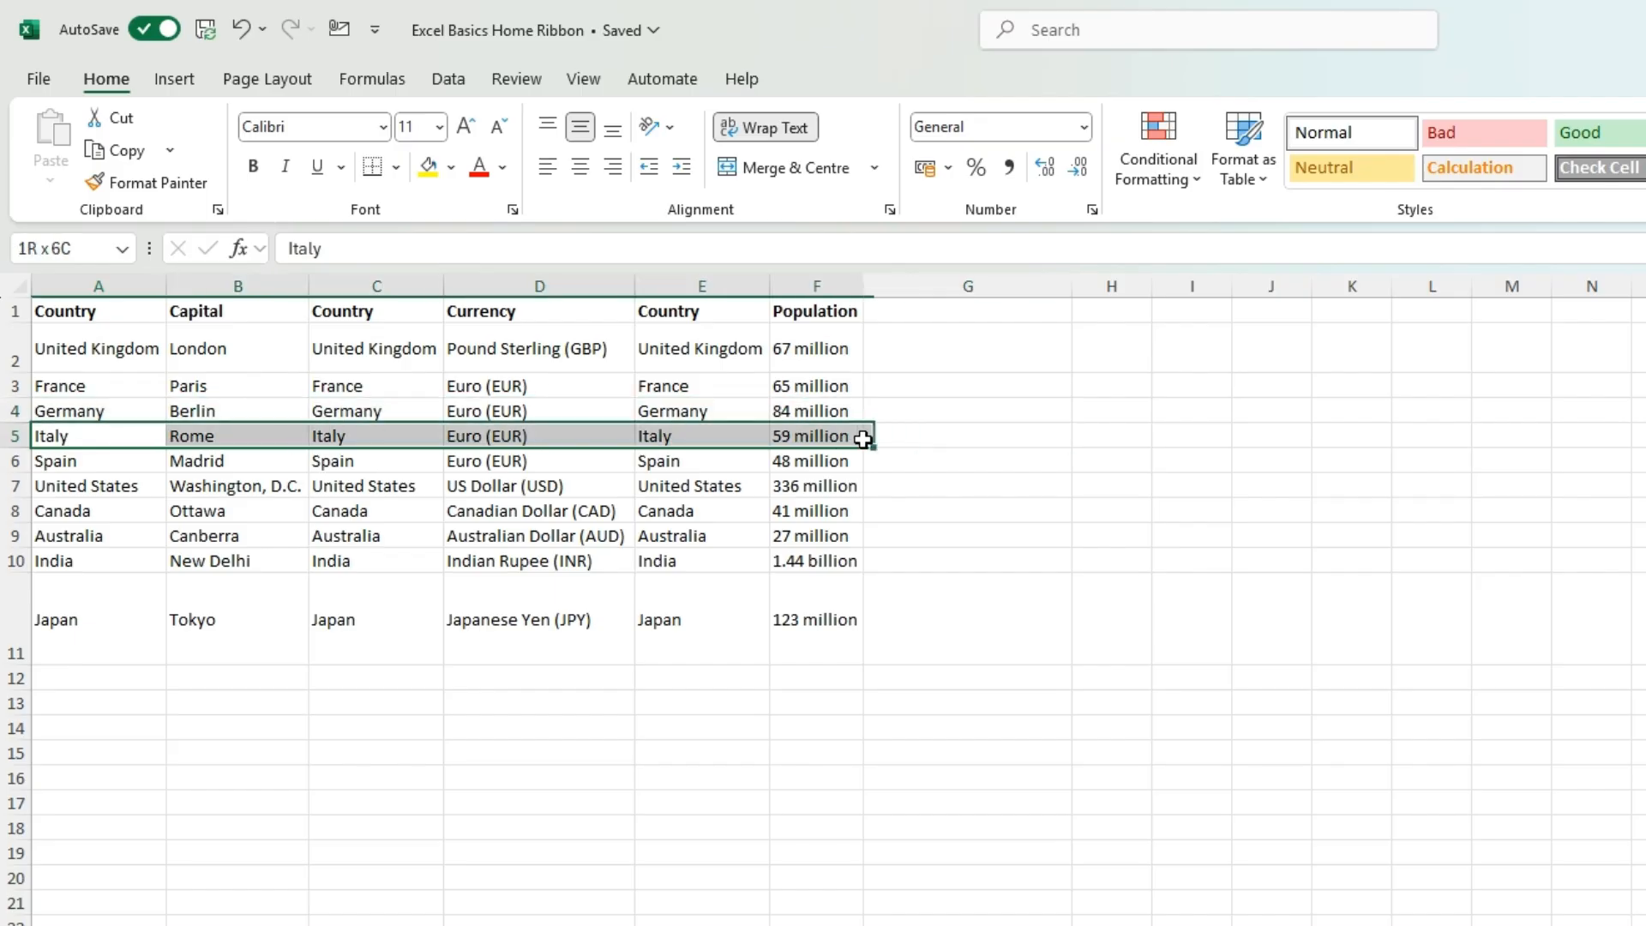
drag(47, 483, 823, 488)
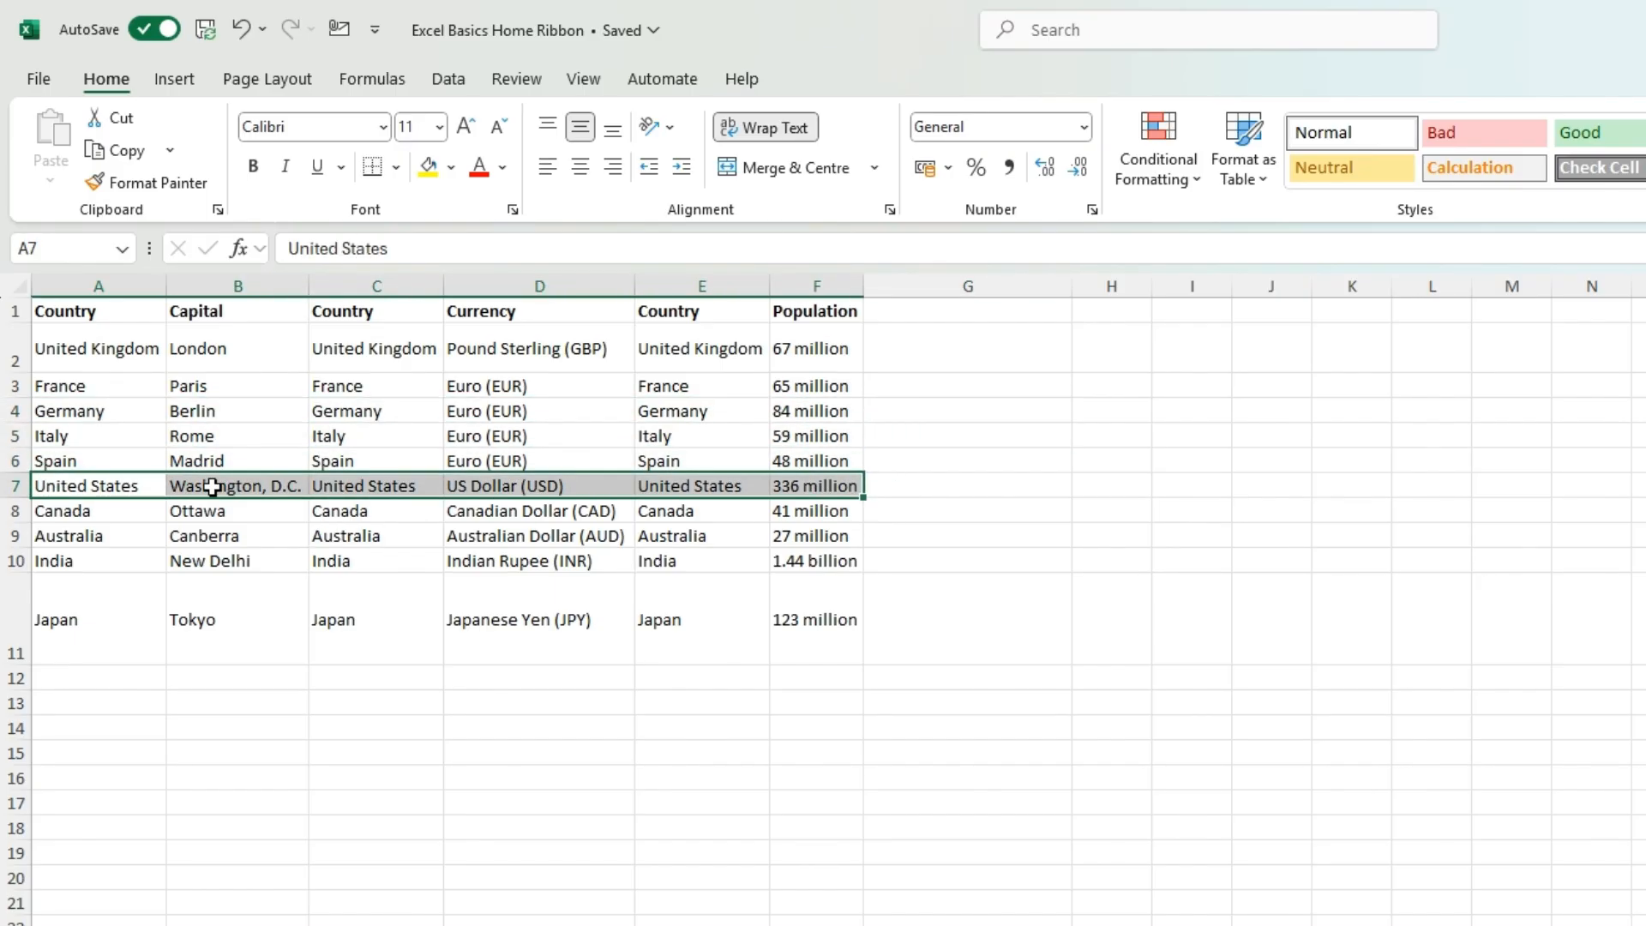
Delete the two repeated Country columns, the one before Currency and the one before Population.
click(351, 273)
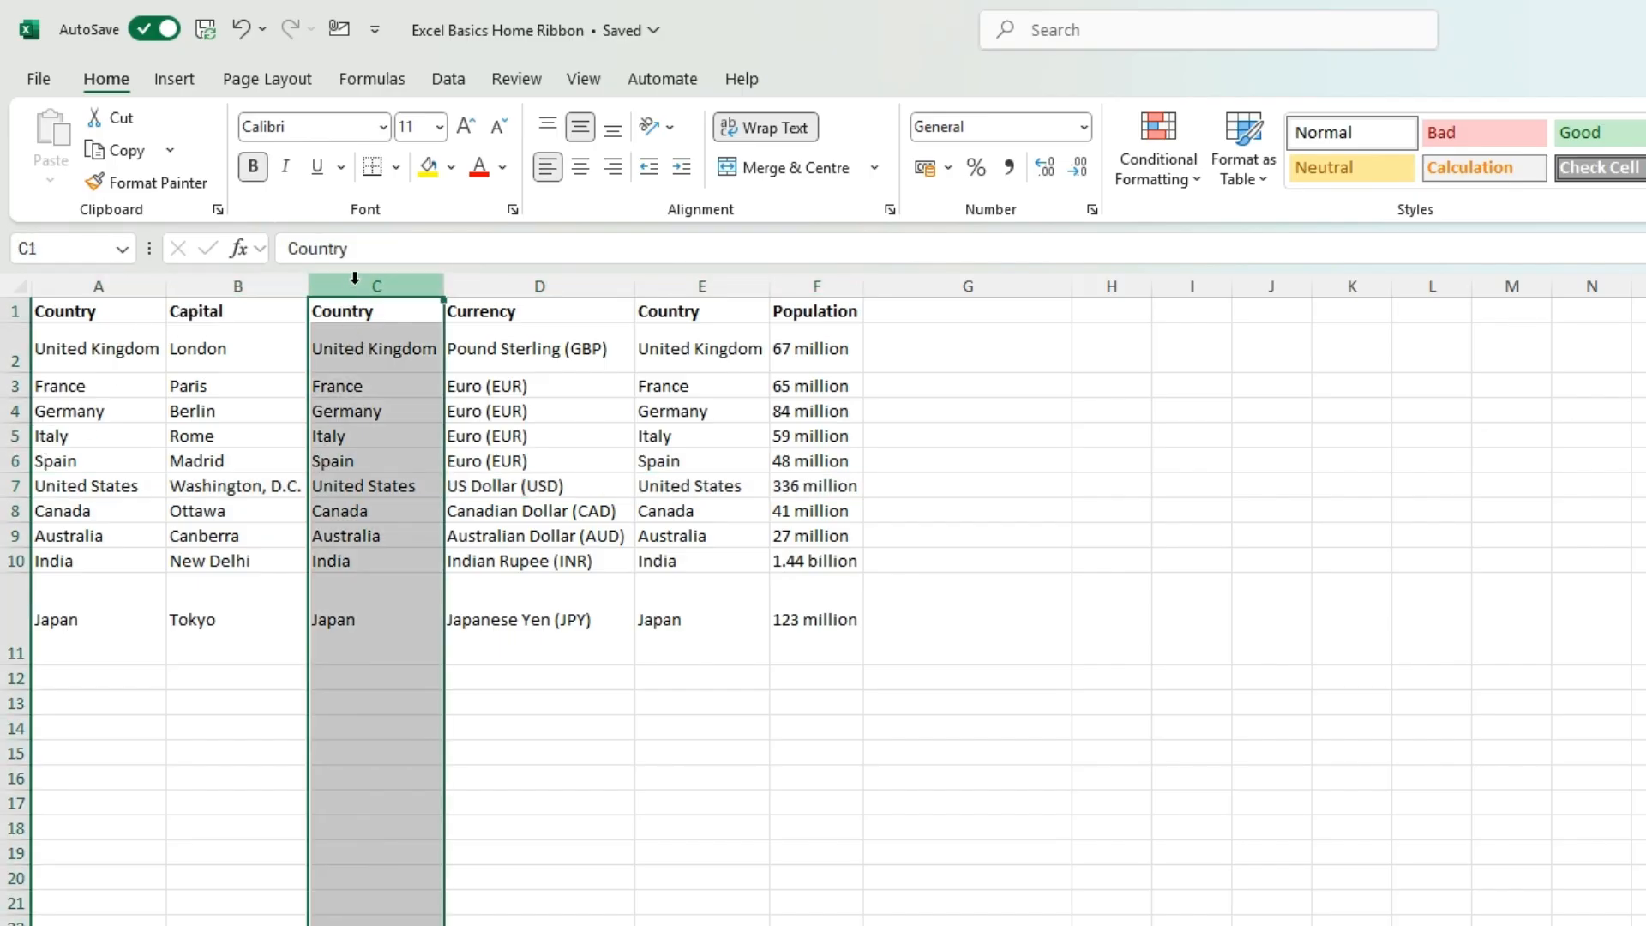
right_click(355, 364)
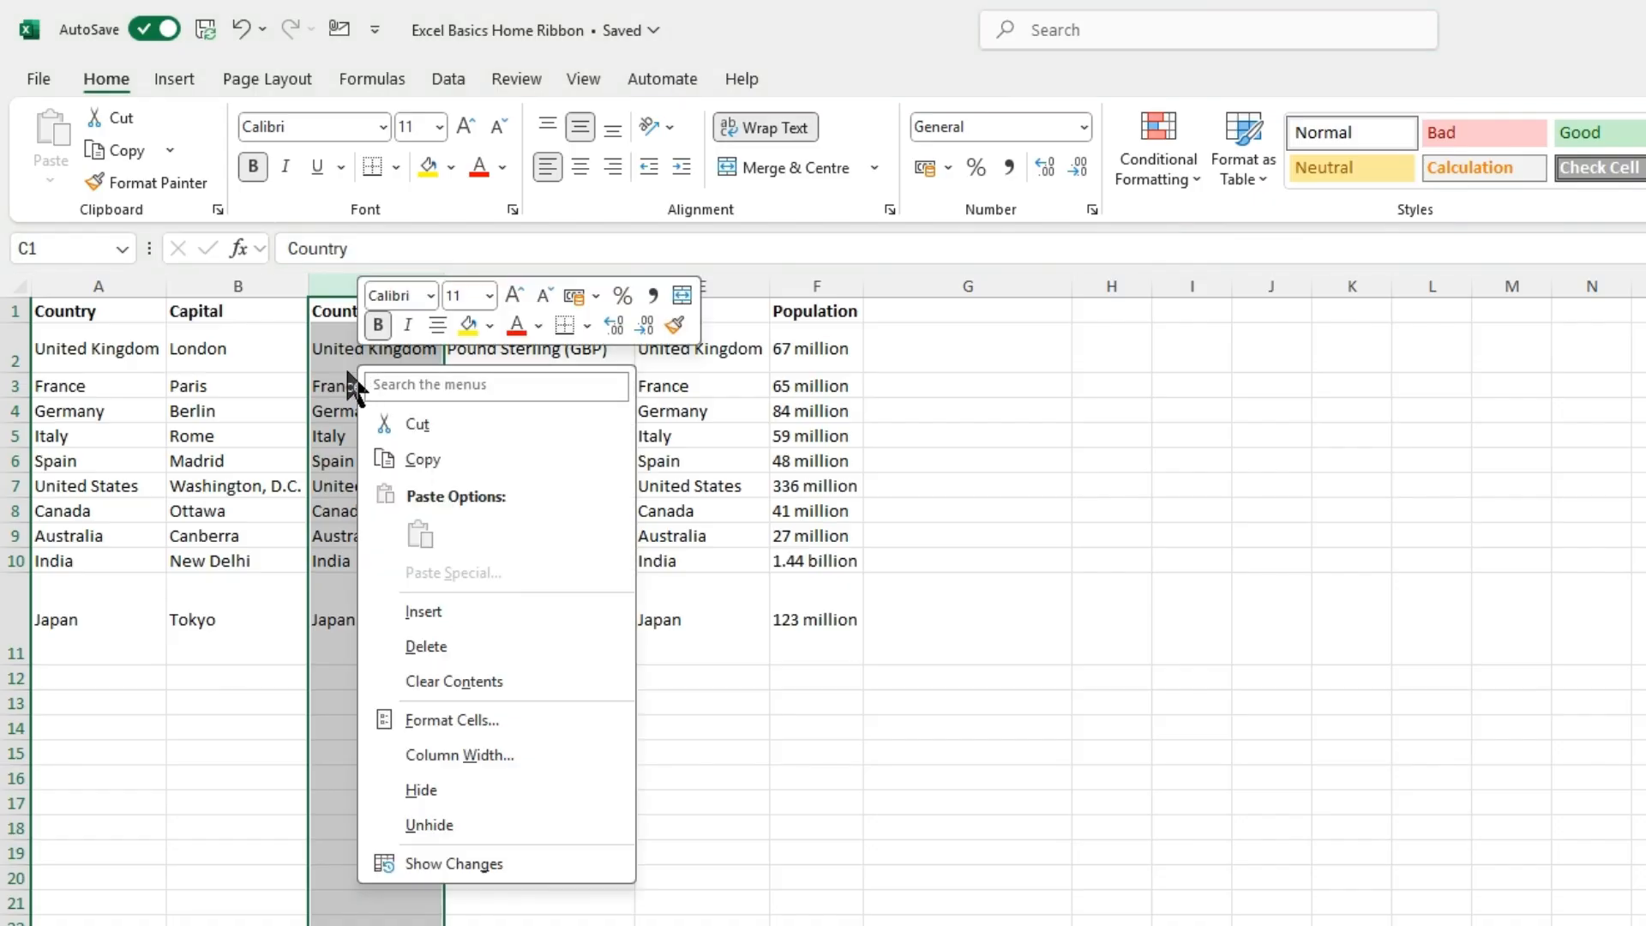
click(426, 646)
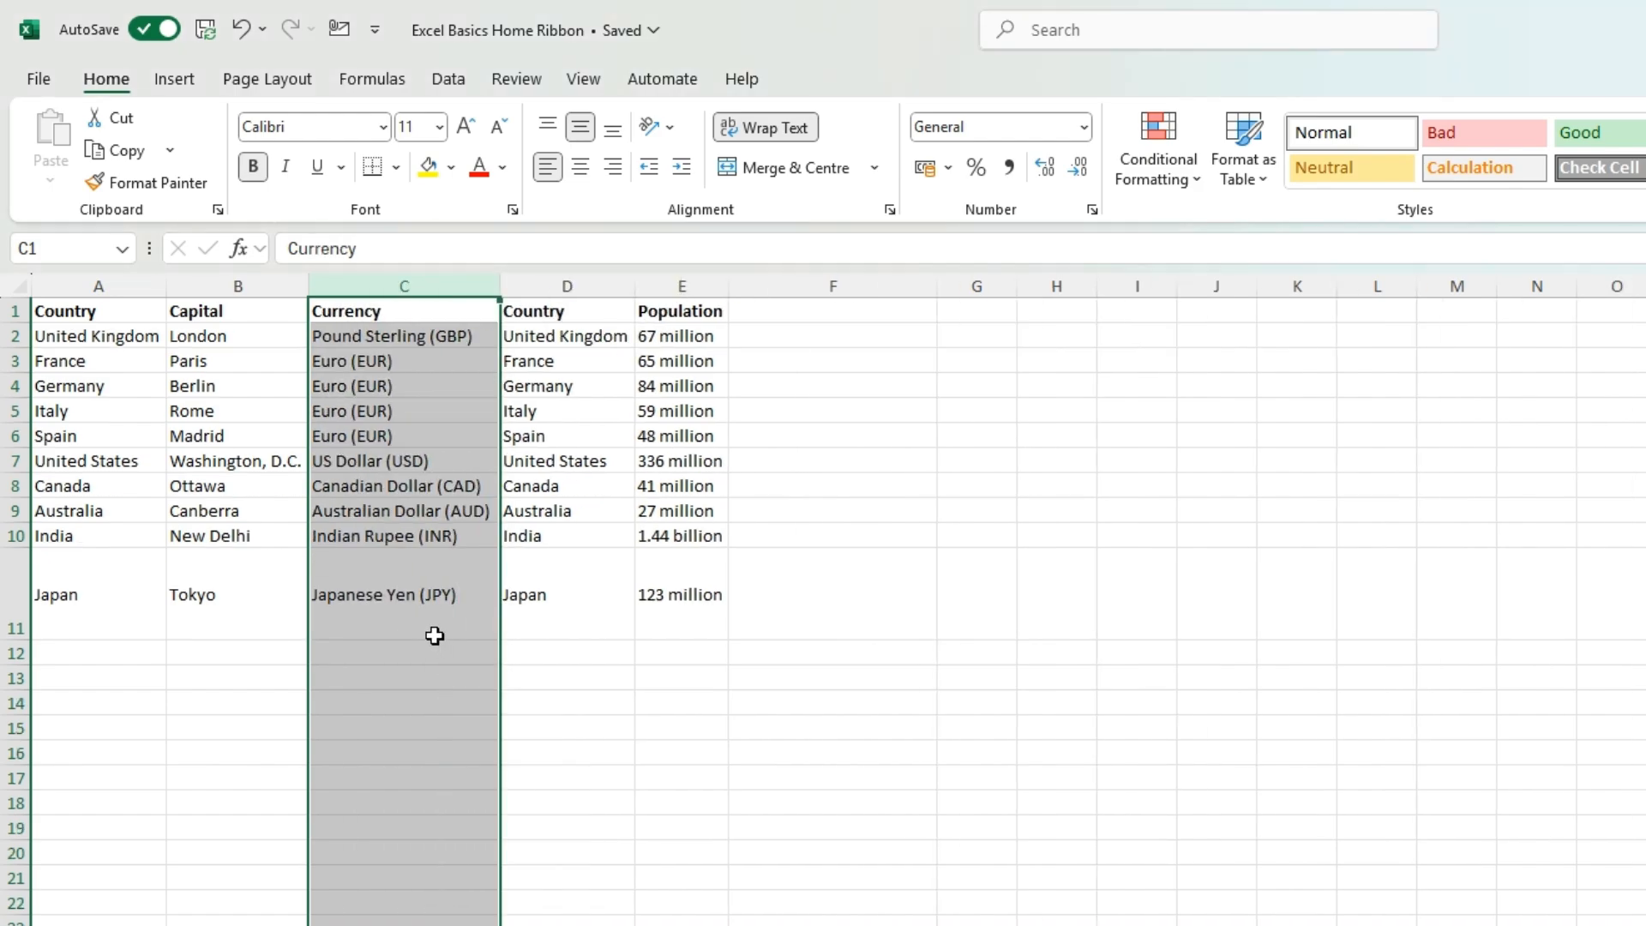
click(560, 287)
right_click(560, 285)
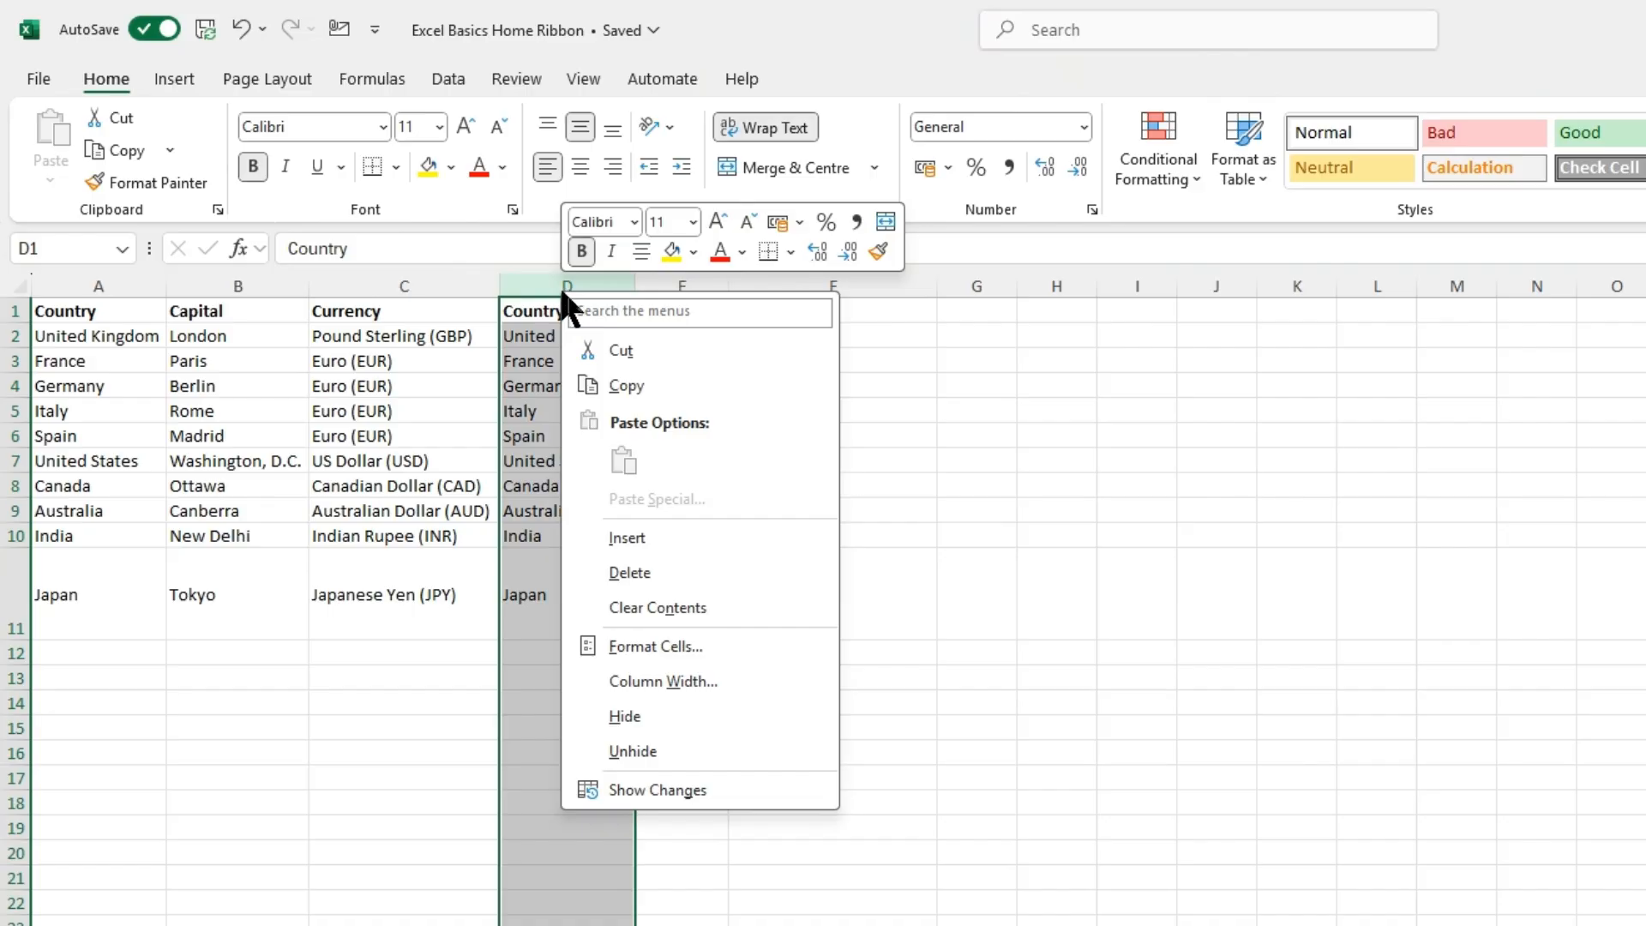
click(612, 573)
click(546, 462)
drag(74, 313, 132, 600)
drag(209, 310, 257, 485)
drag(382, 313, 386, 338)
drag(522, 313, 505, 558)
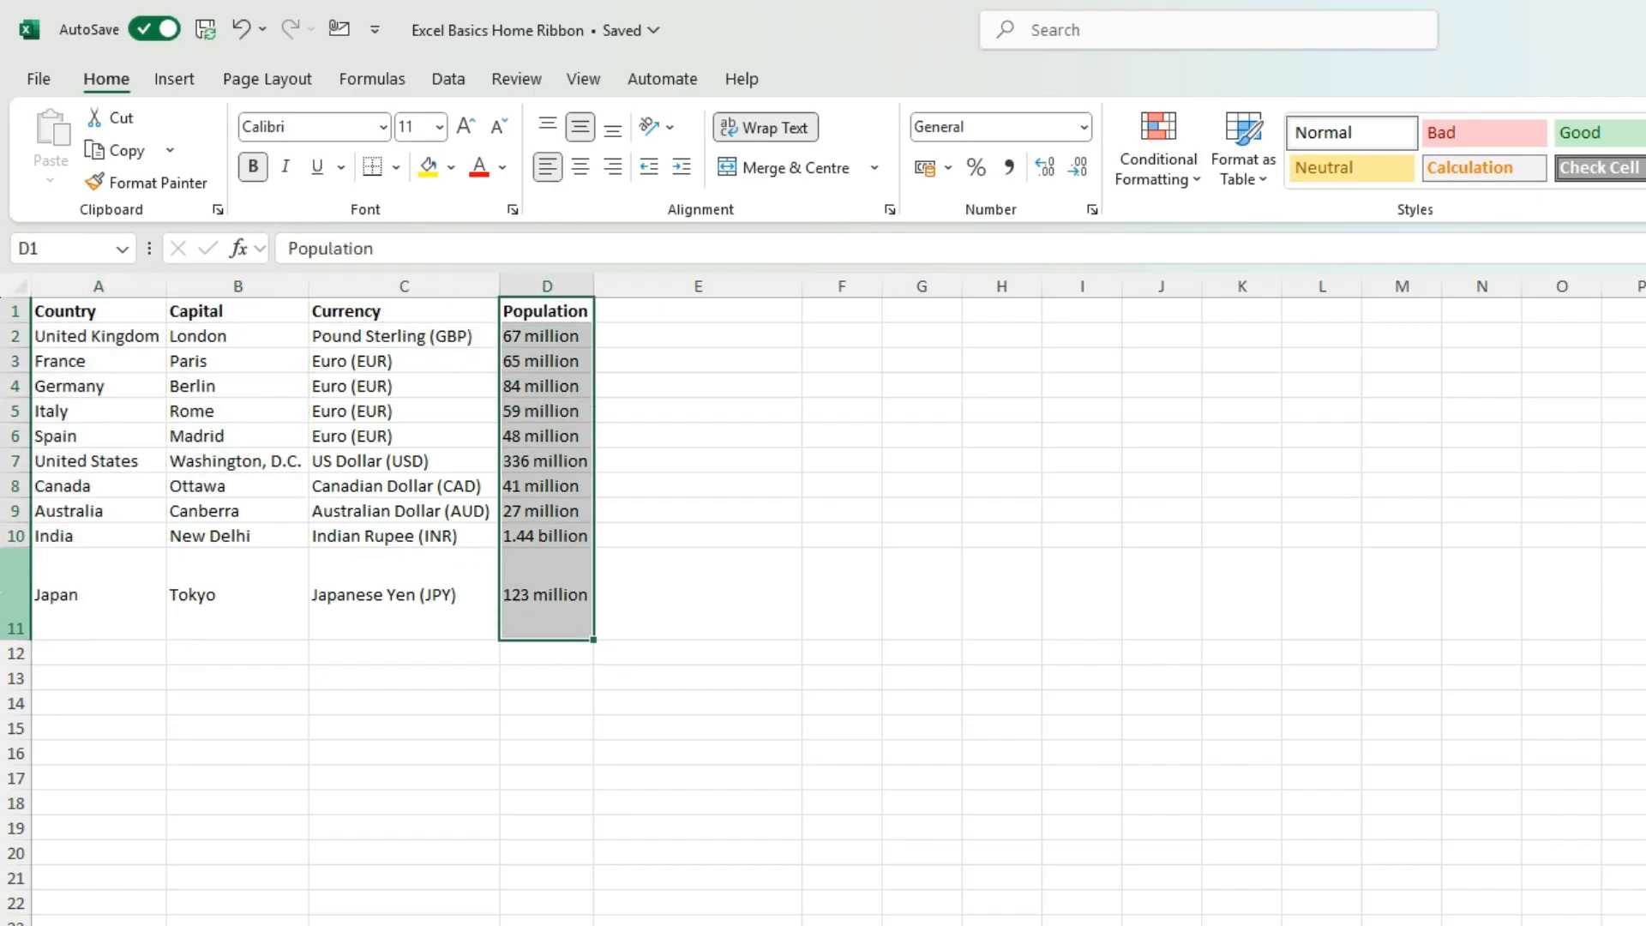
Auto-fit the height of row 11, the Japan row, to its contents.
double_click(16, 638)
click(691, 564)
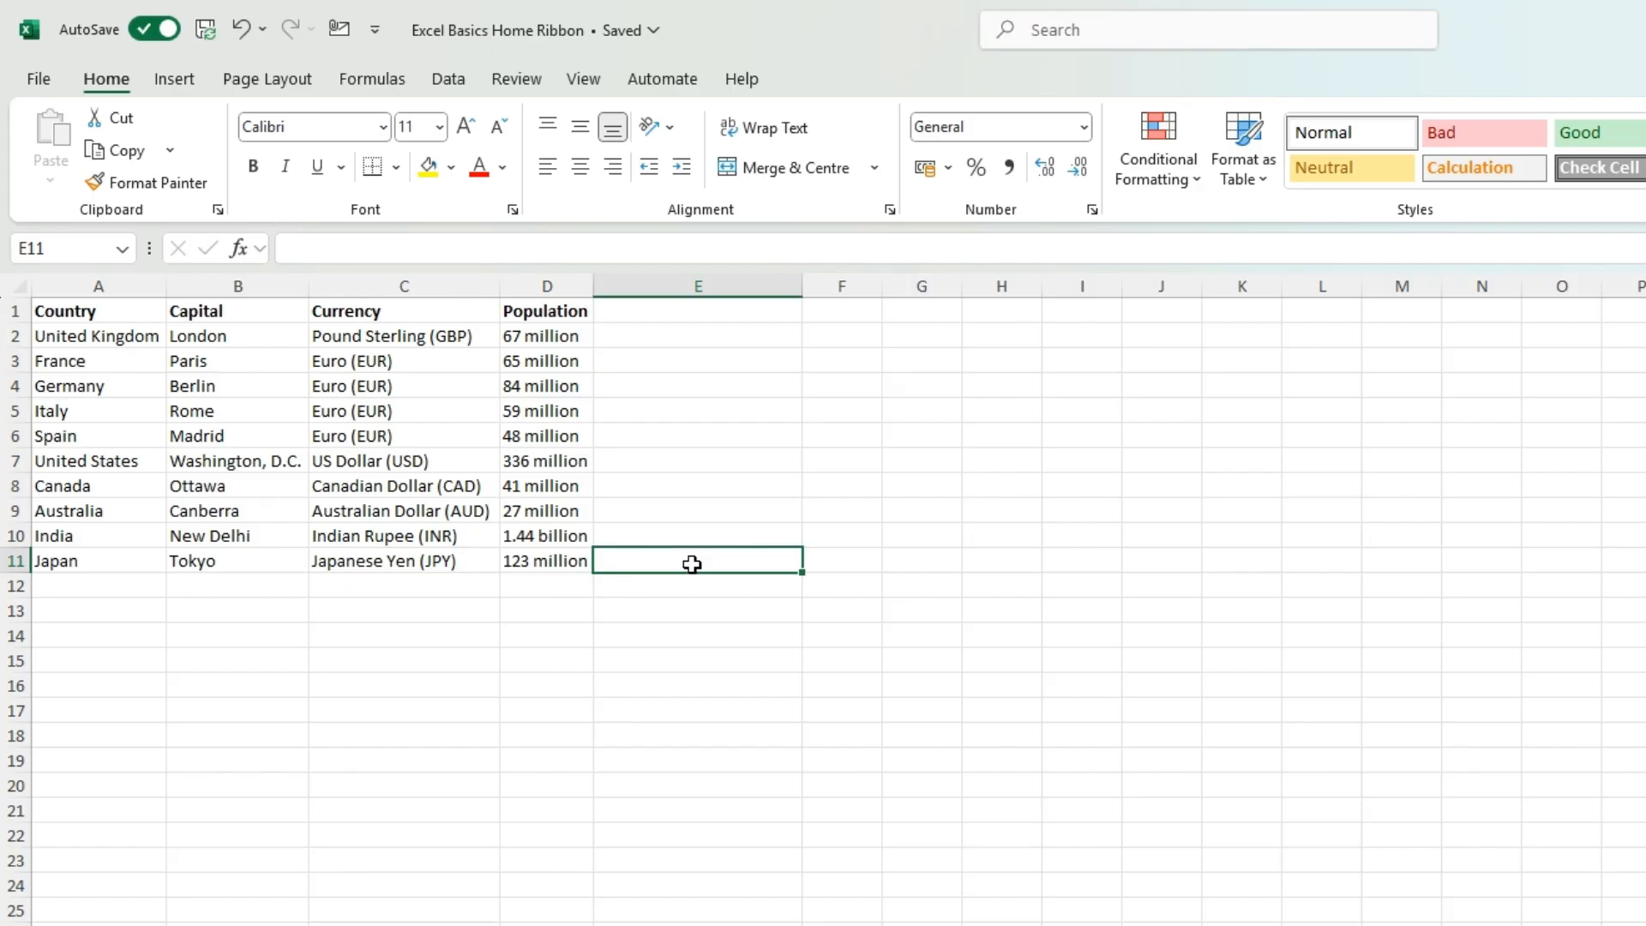
drag(102, 286, 544, 286)
click(518, 438)
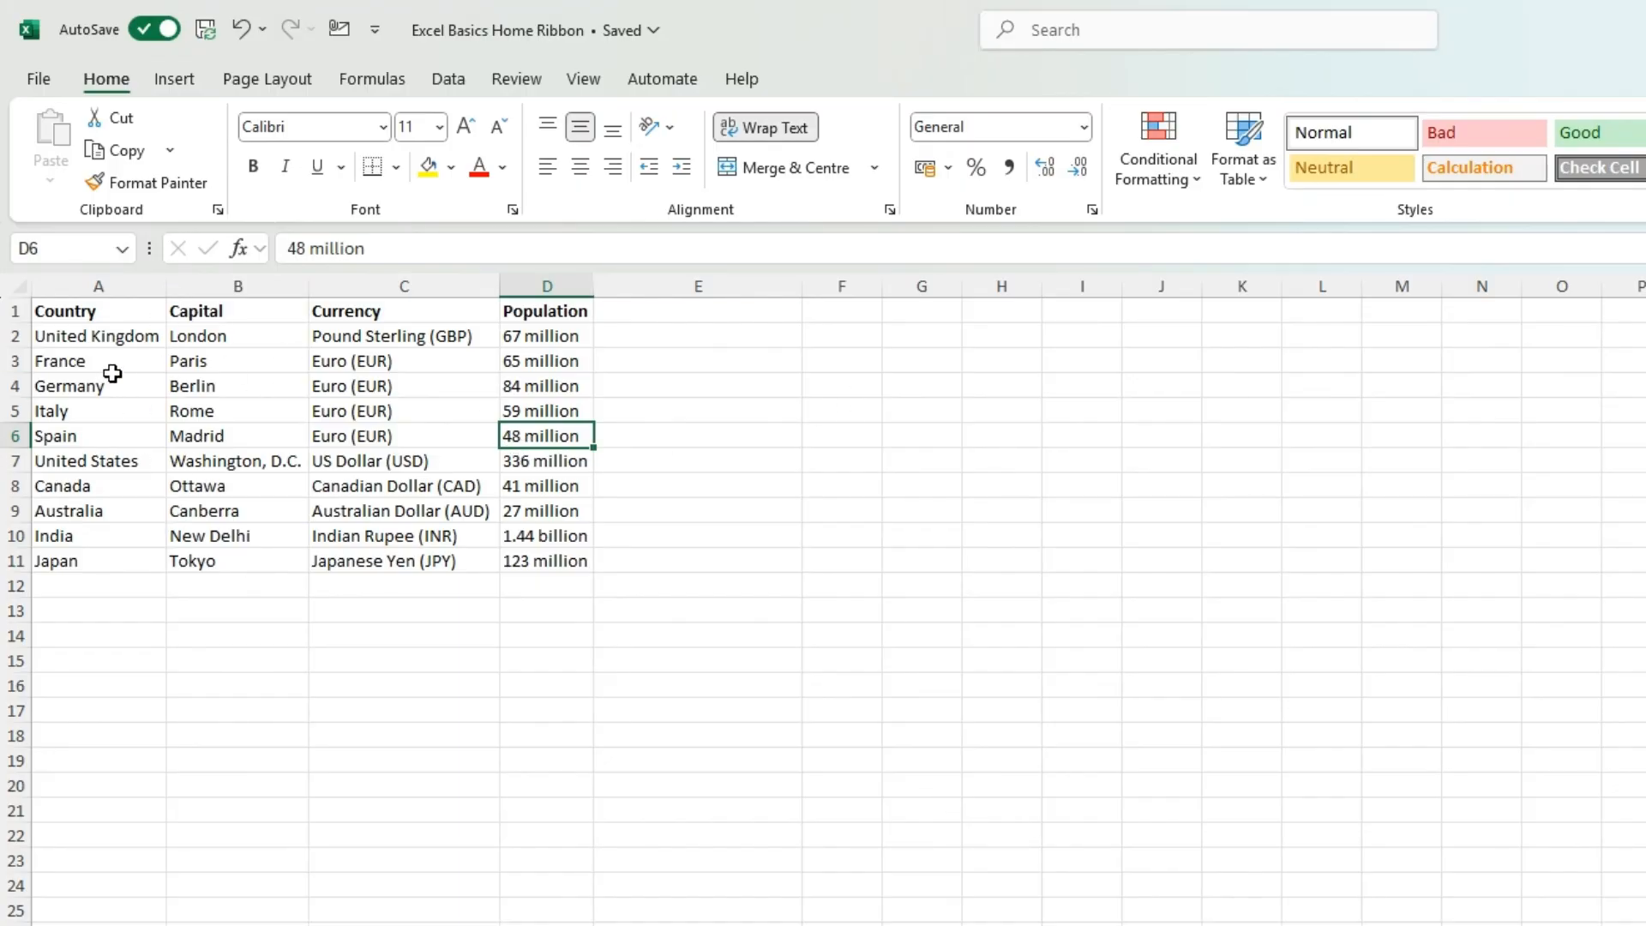
drag(106, 310, 544, 548)
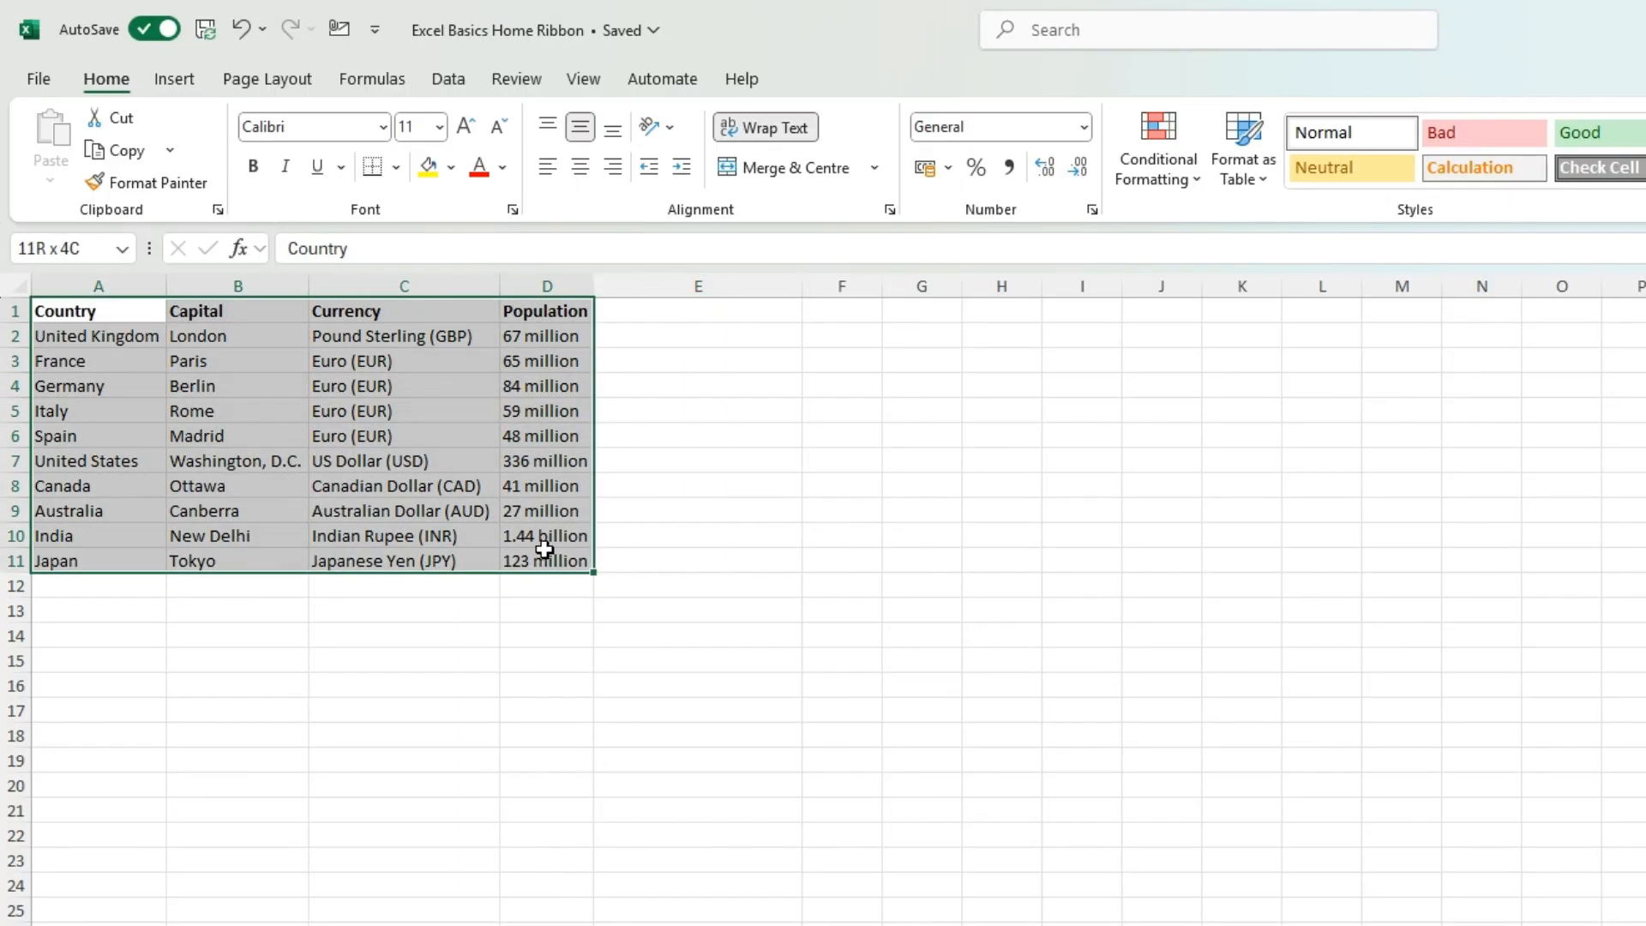
click(440, 832)
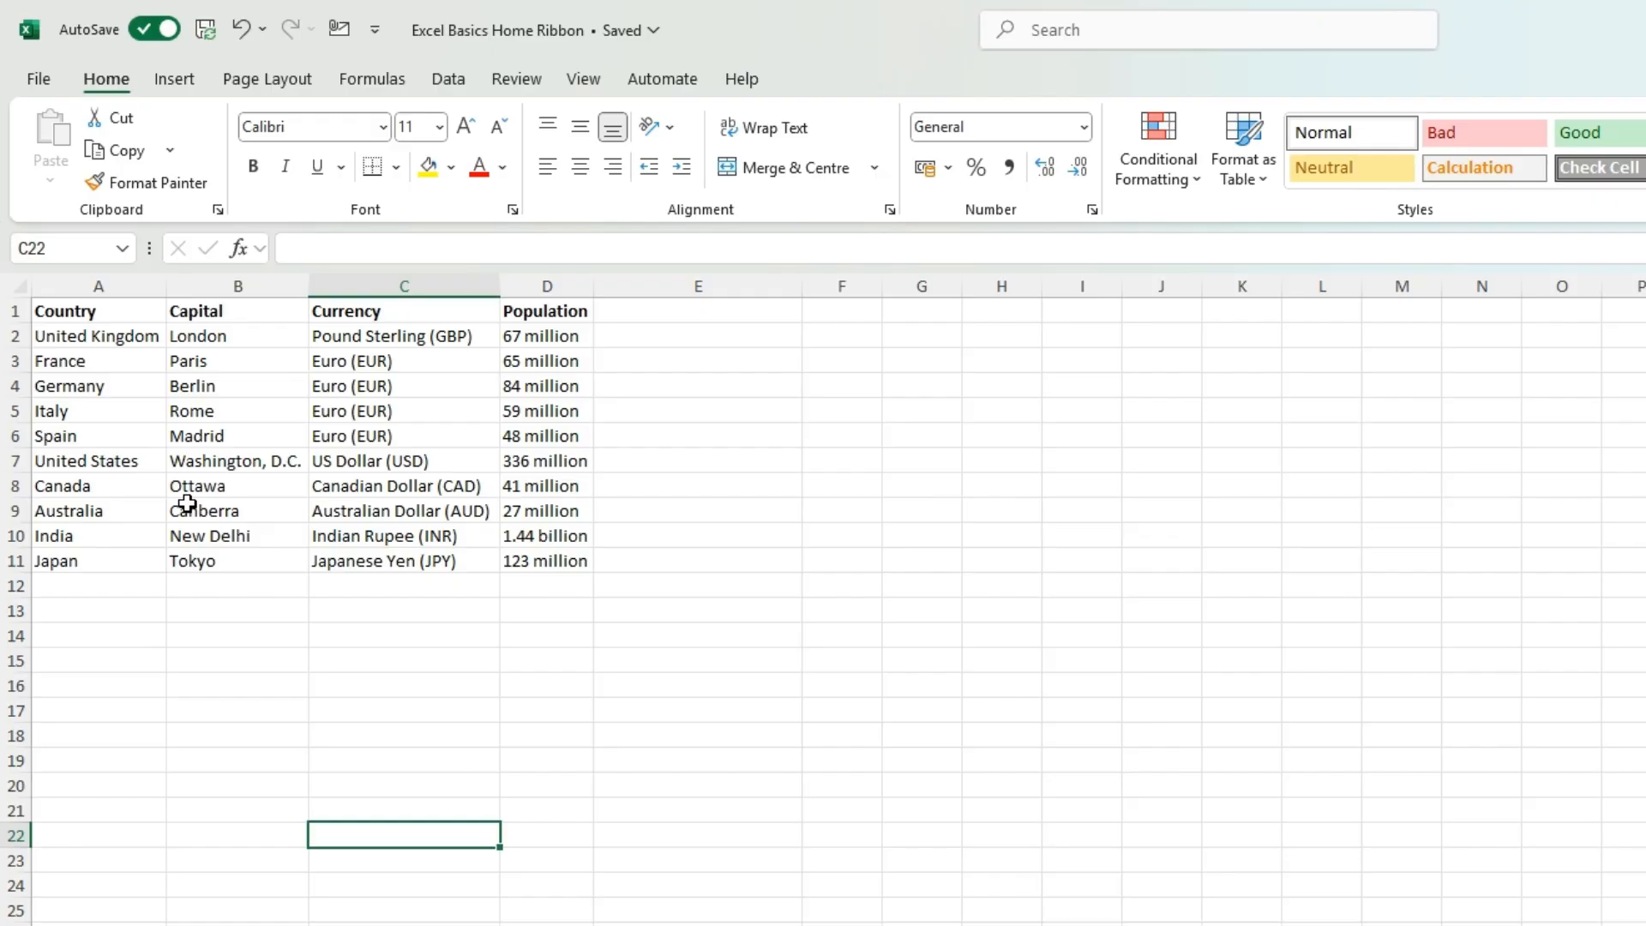
click(125, 320)
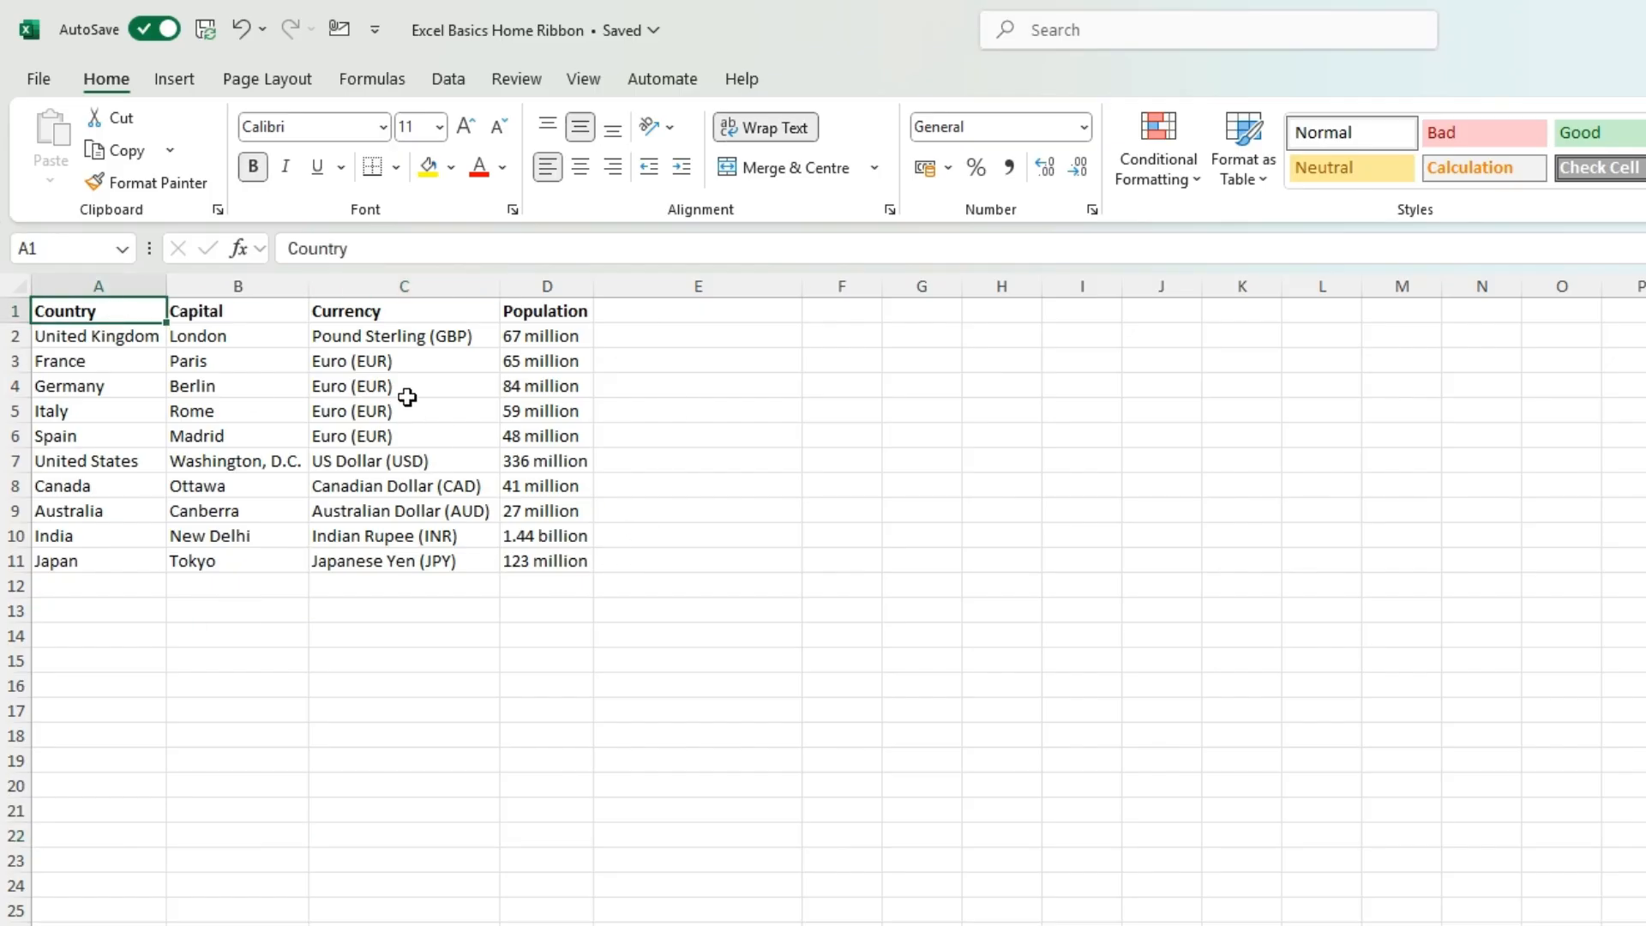
Raise the font size of the header cells A1:D1 to 12 and reduce it back to 11.
drag(93, 308, 575, 304)
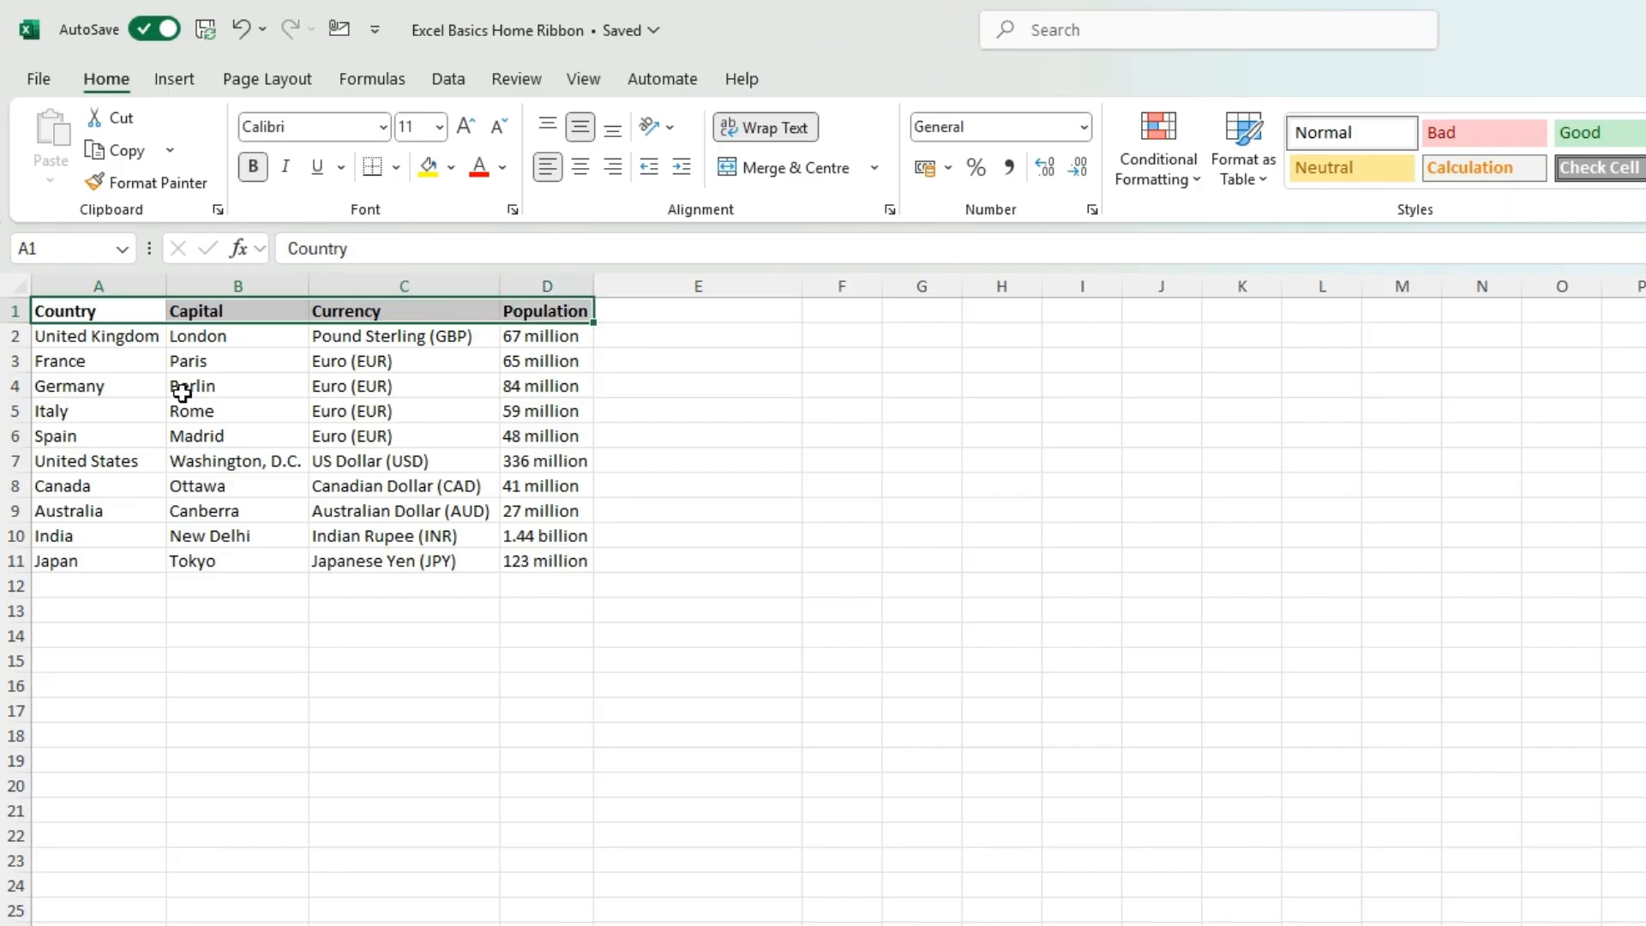
drag(129, 310, 561, 310)
click(467, 126)
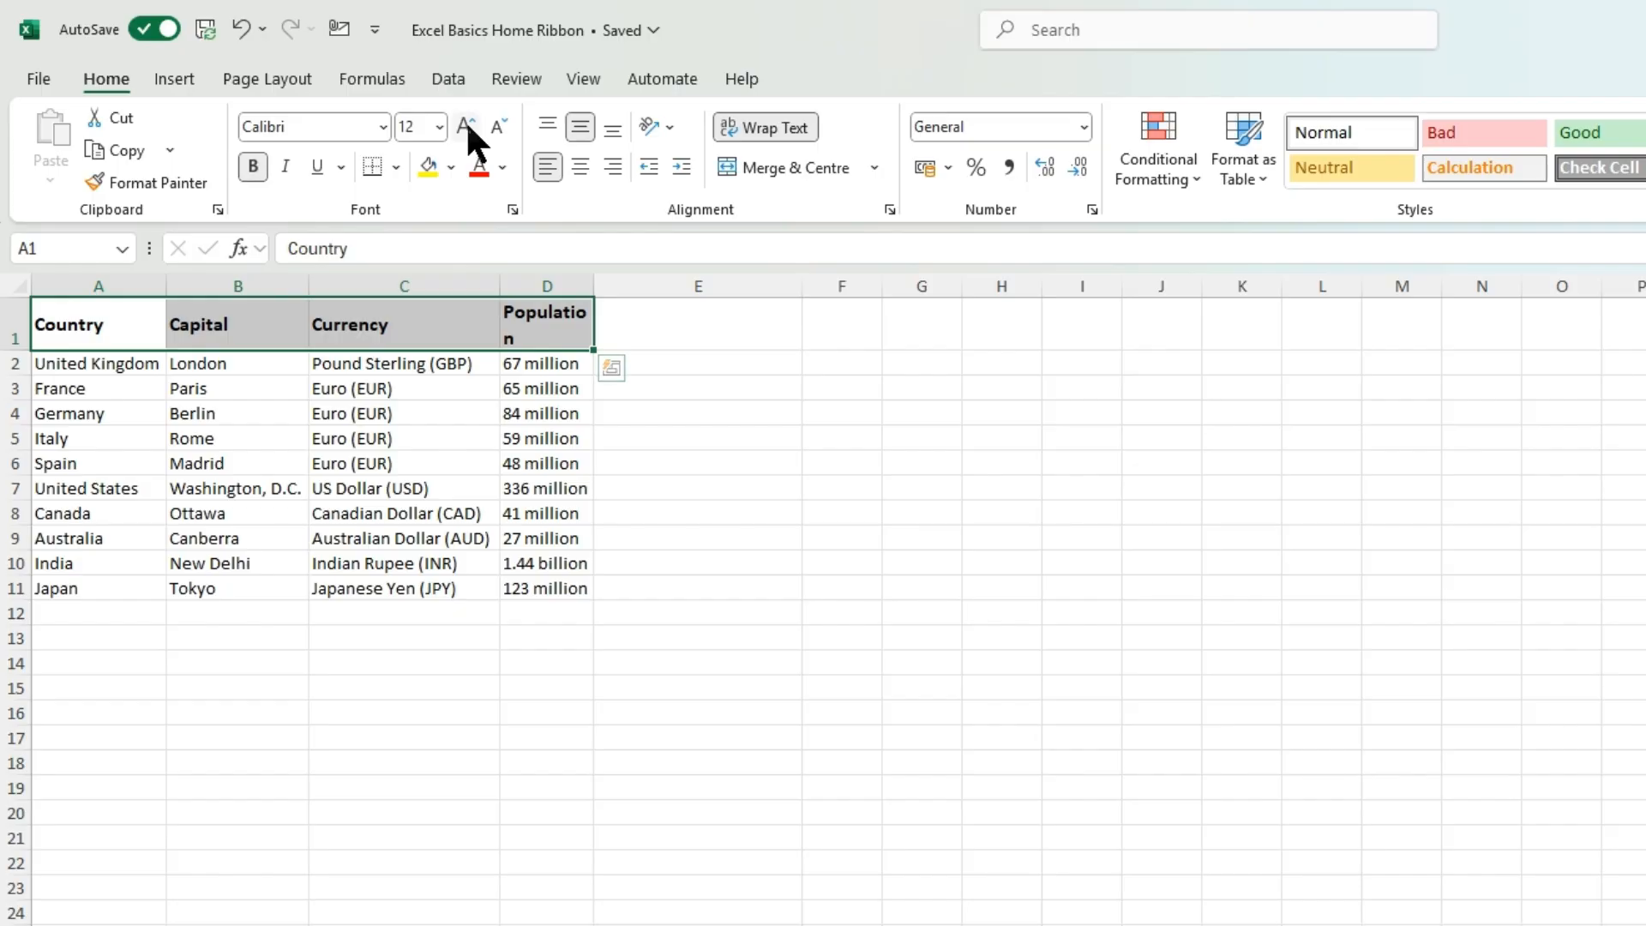
click(496, 129)
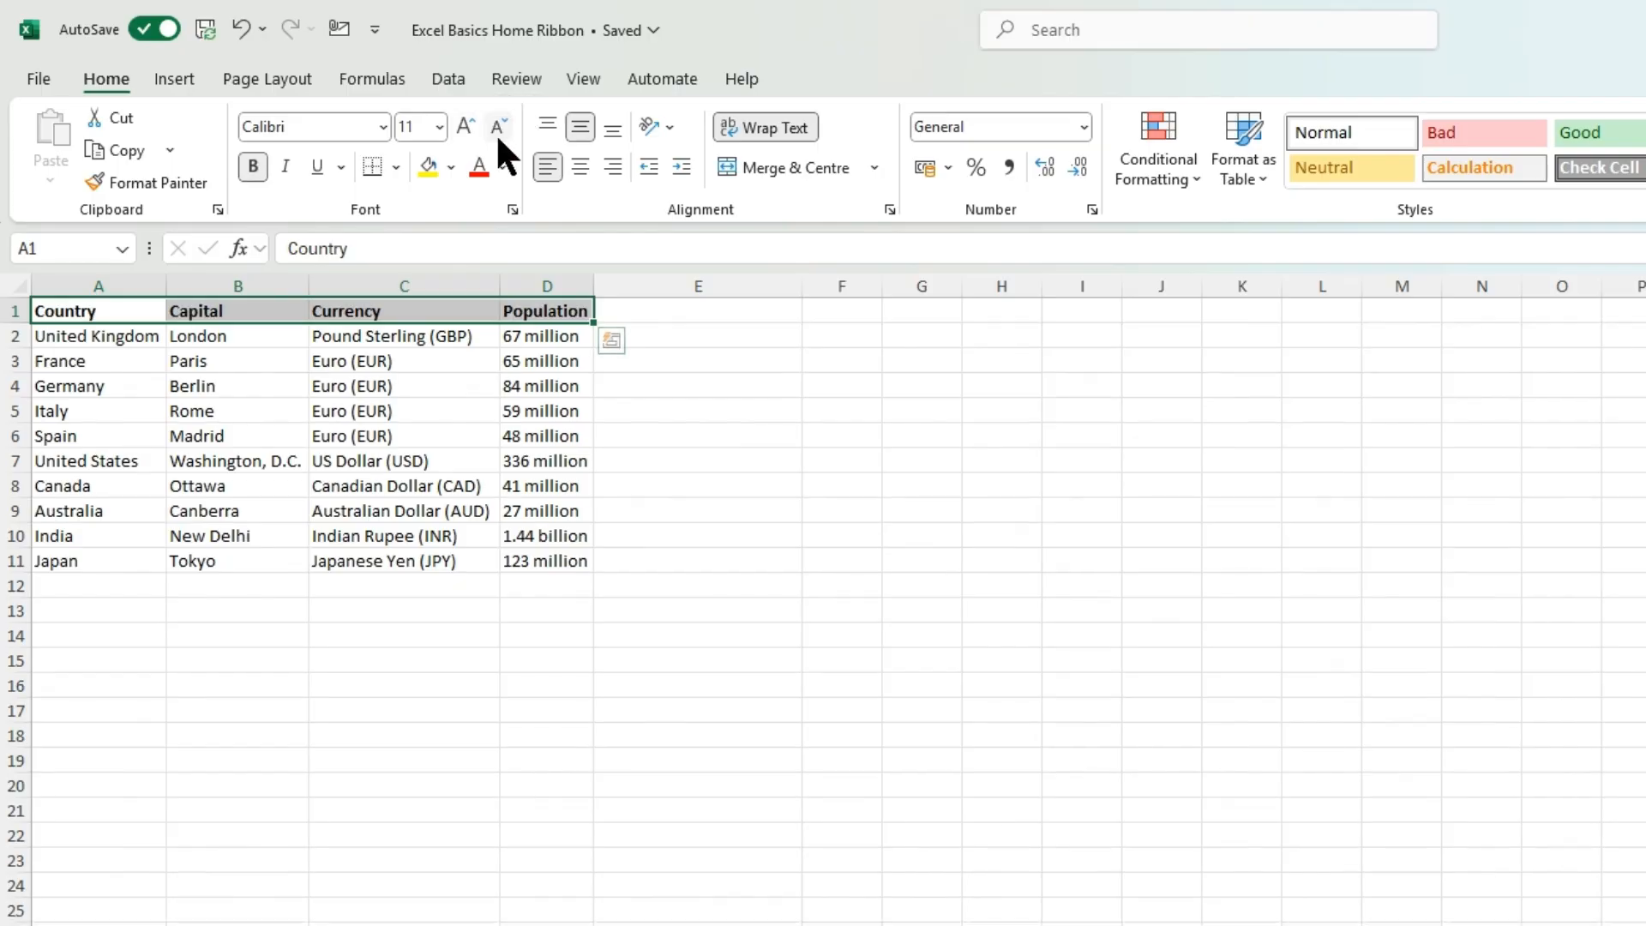
Set the font size of headers A1:D1 to 14 and widen column D so that Population fits on one line.
click(439, 129)
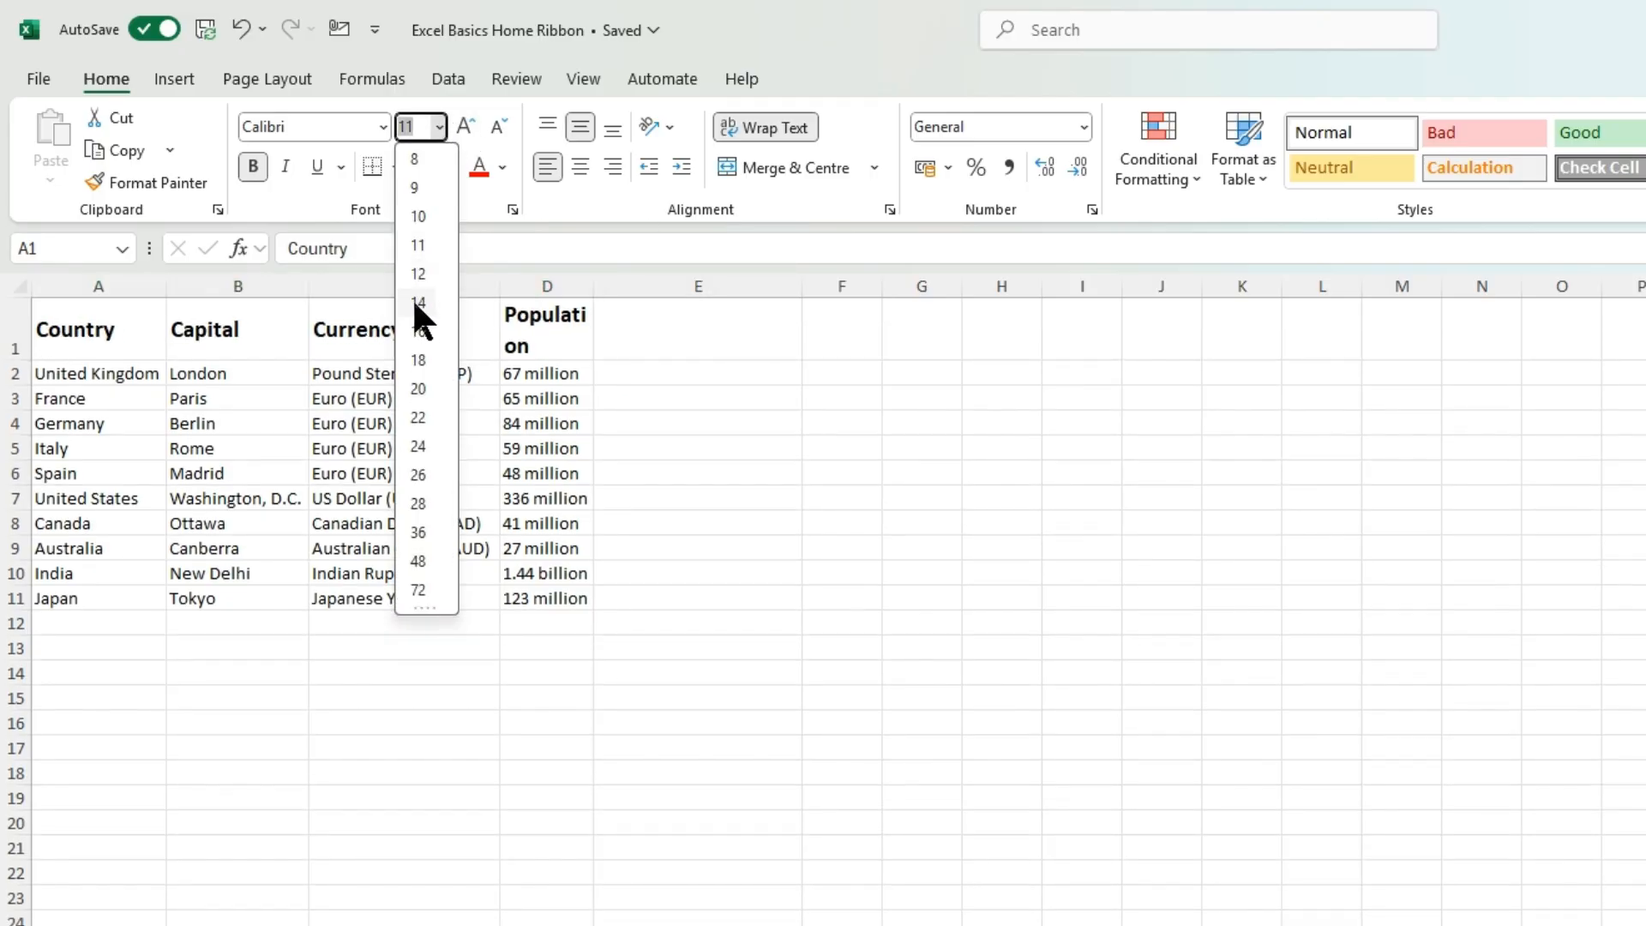
click(416, 302)
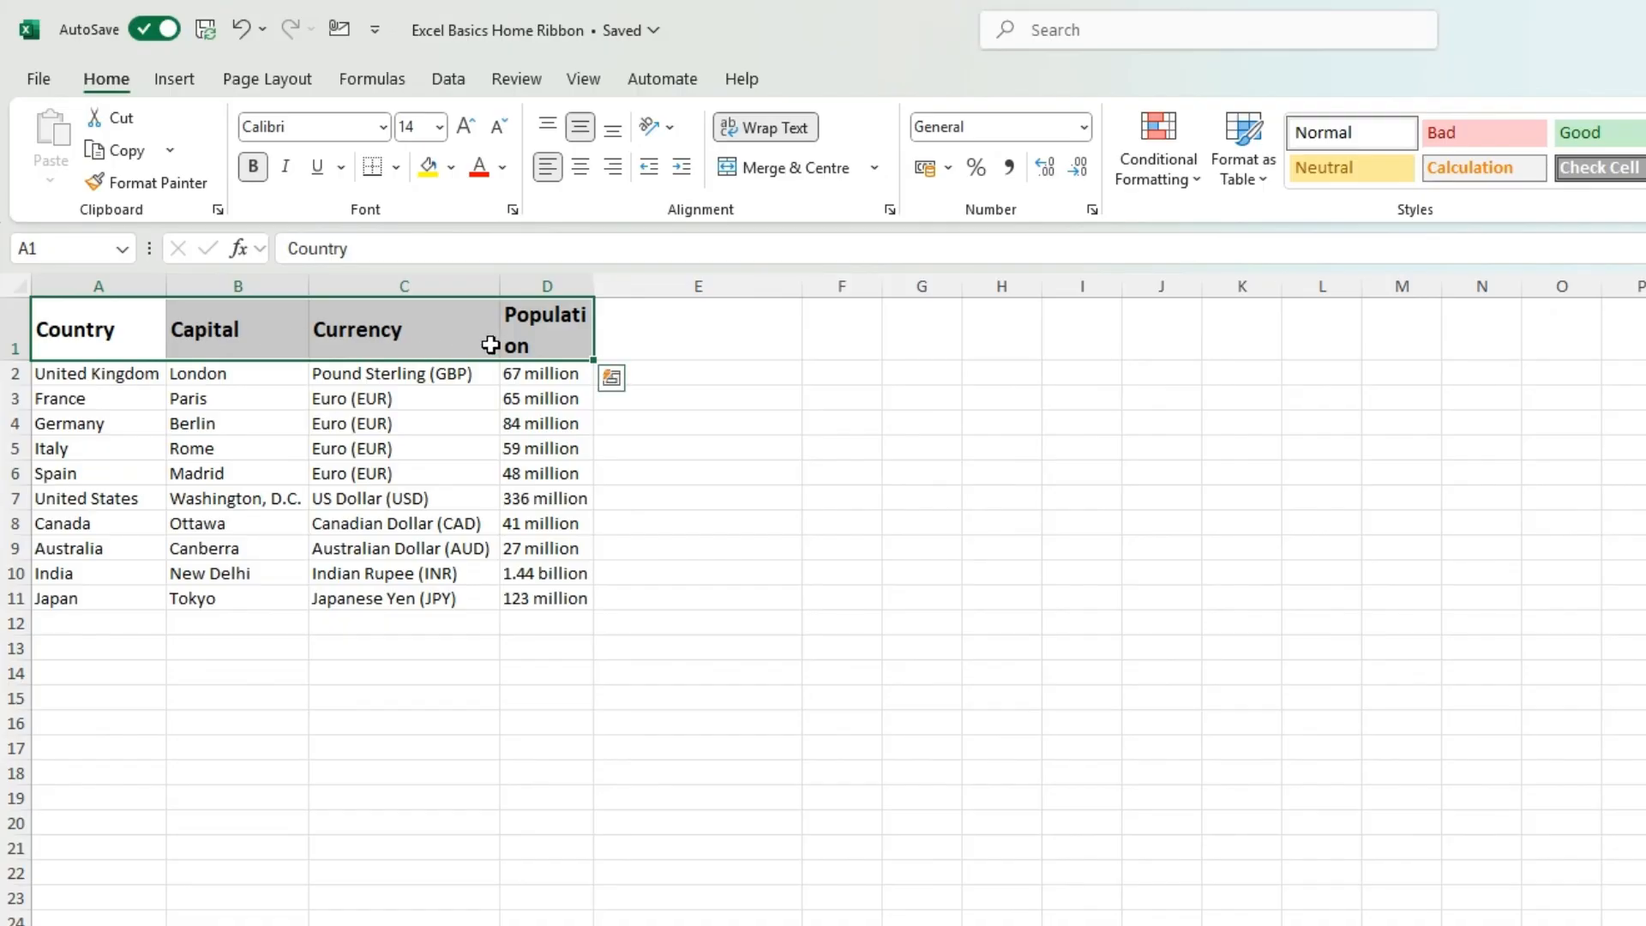
drag(593, 287, 674, 289)
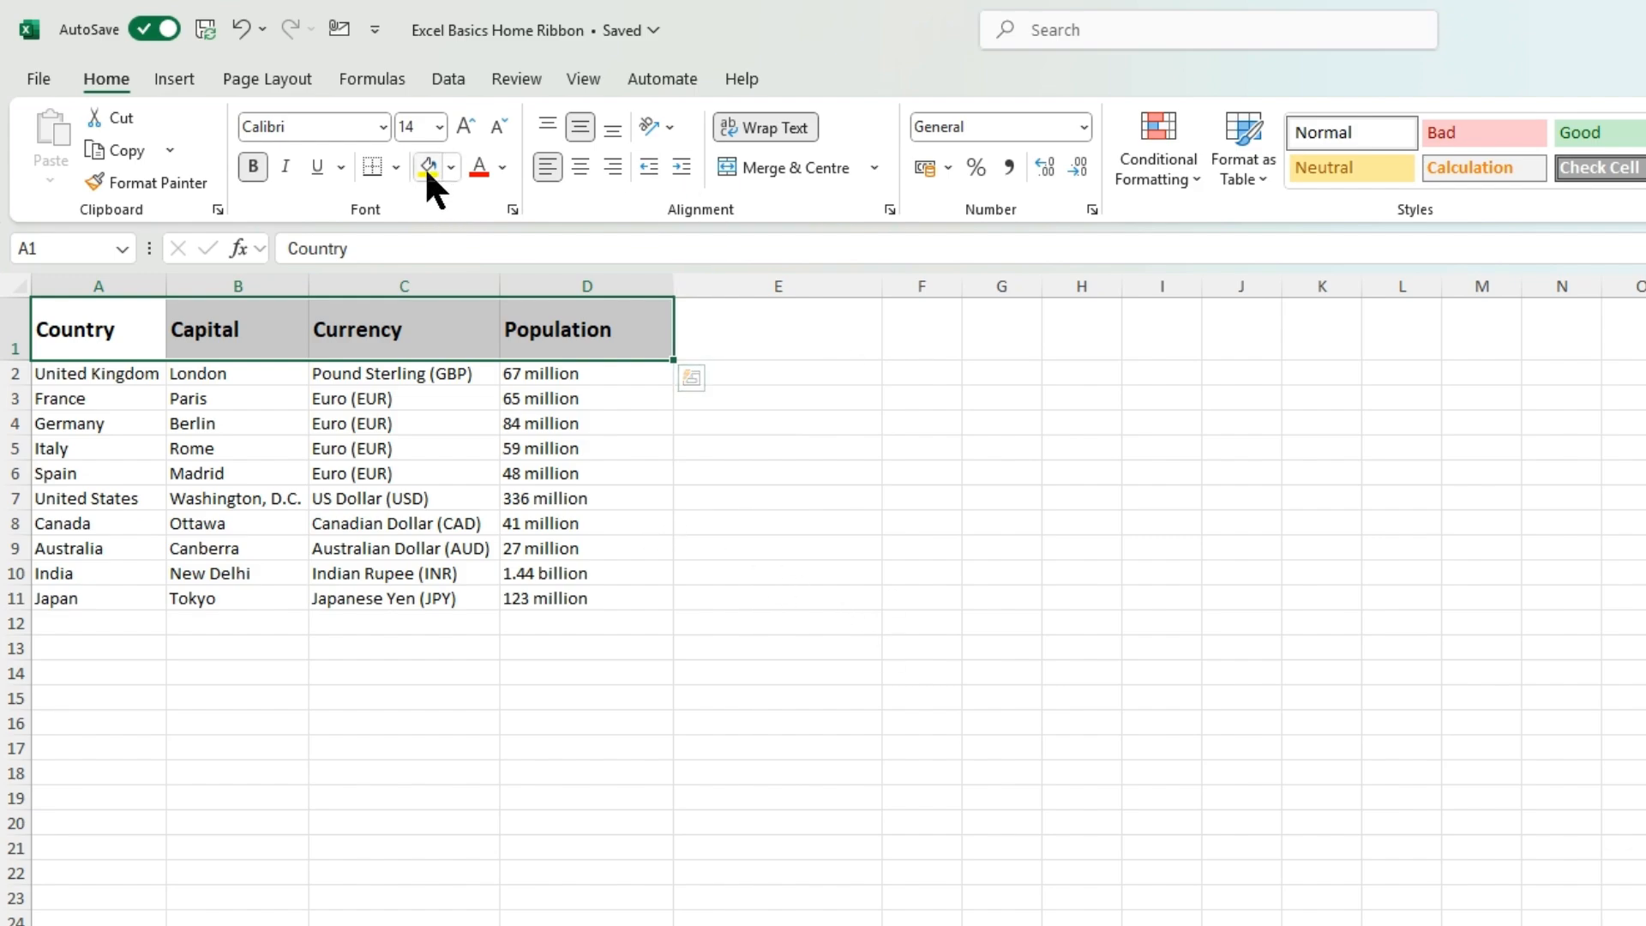
Change the font of the header cells A1:D1 to Aptos.
click(383, 127)
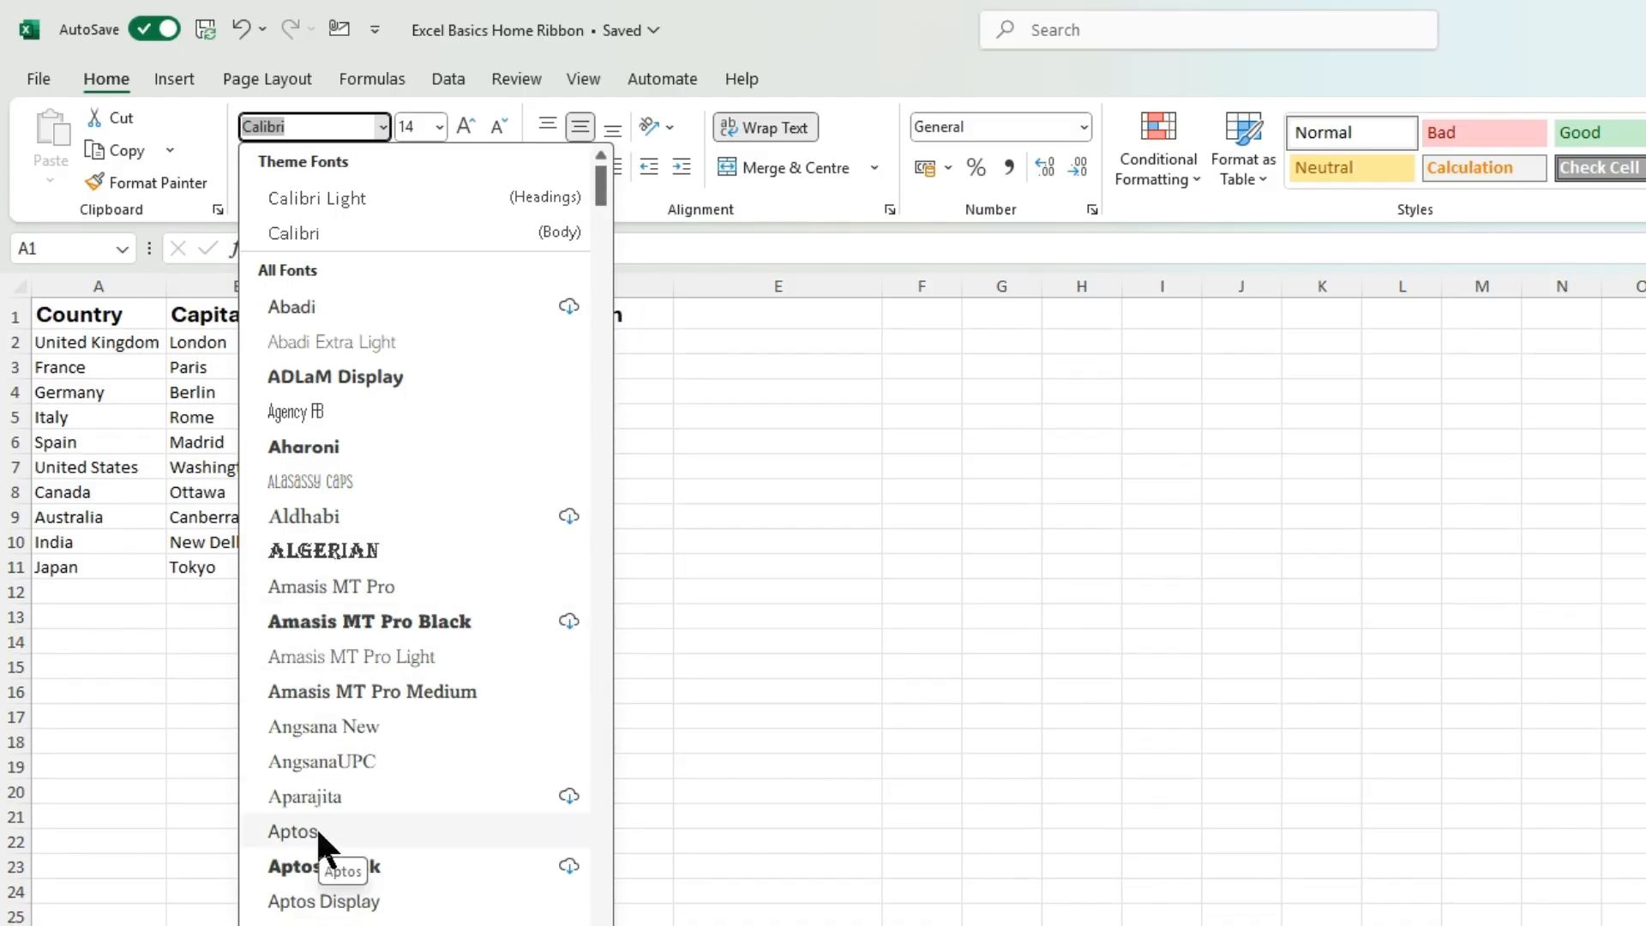
click(315, 825)
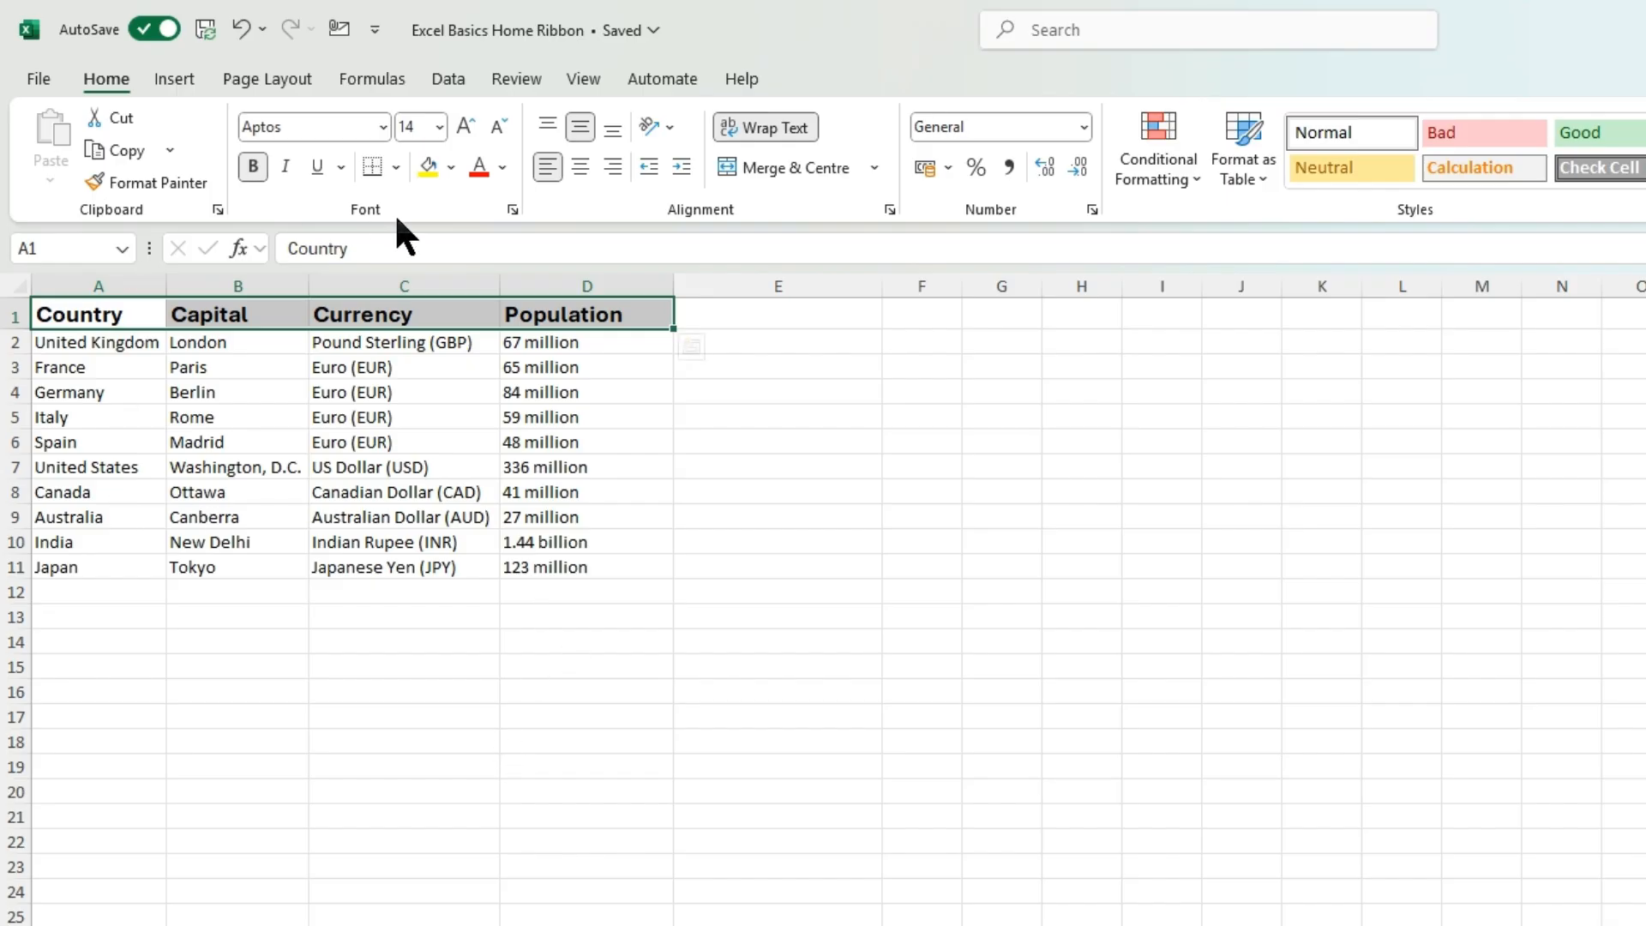
click(210, 316)
click(386, 320)
click(140, 323)
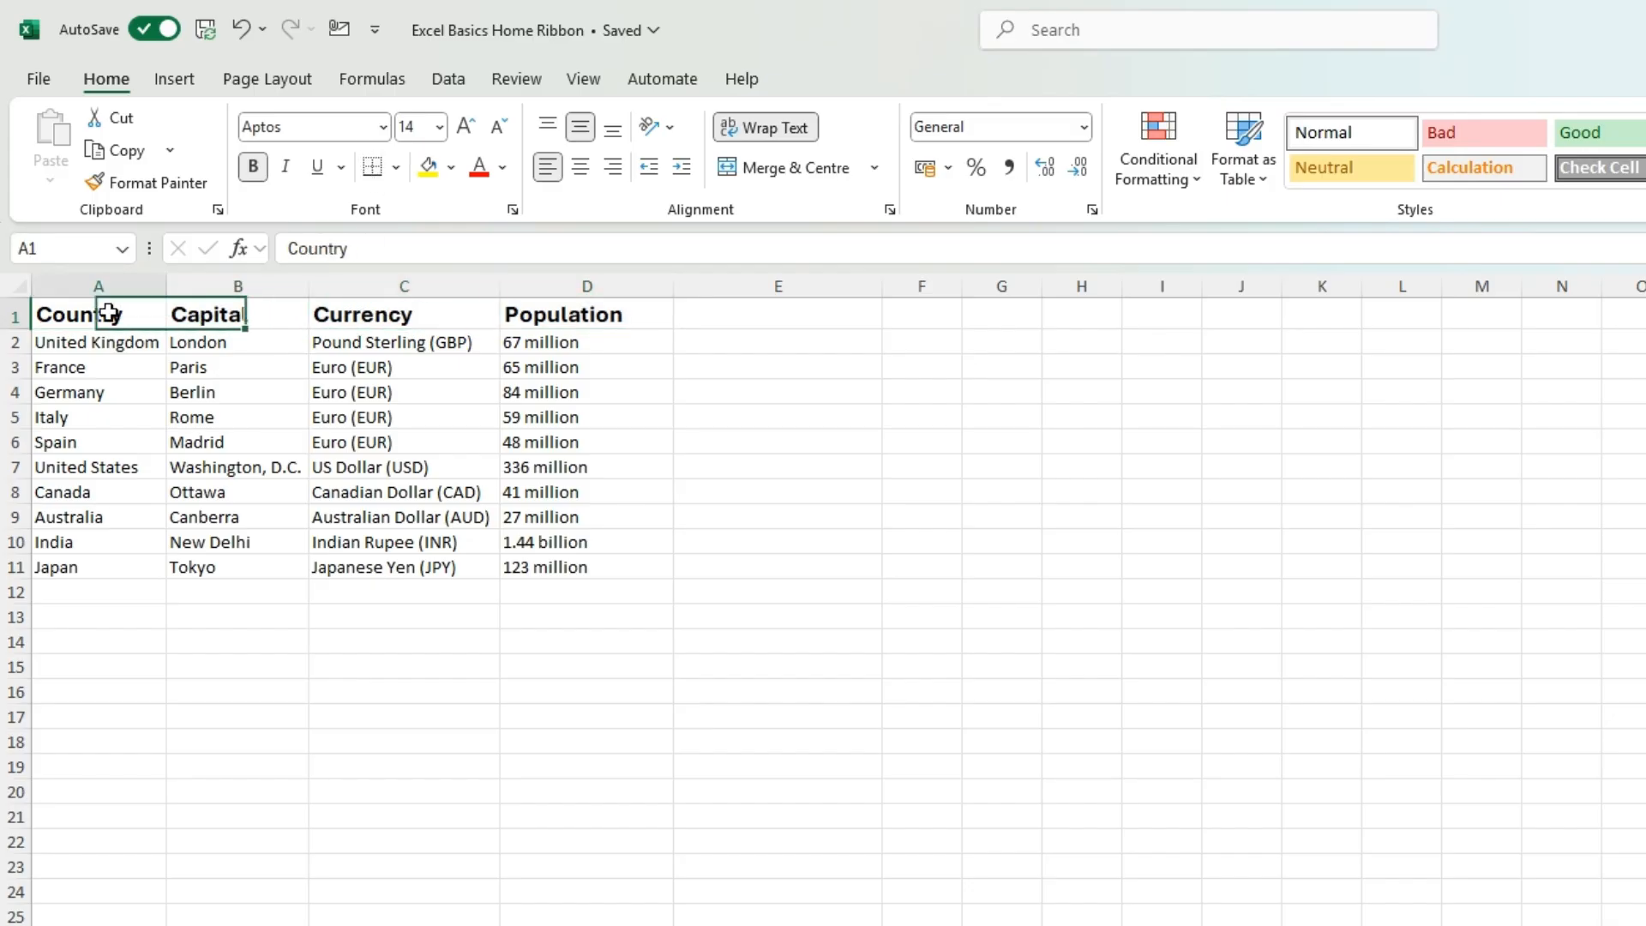
click(220, 323)
click(324, 314)
click(571, 316)
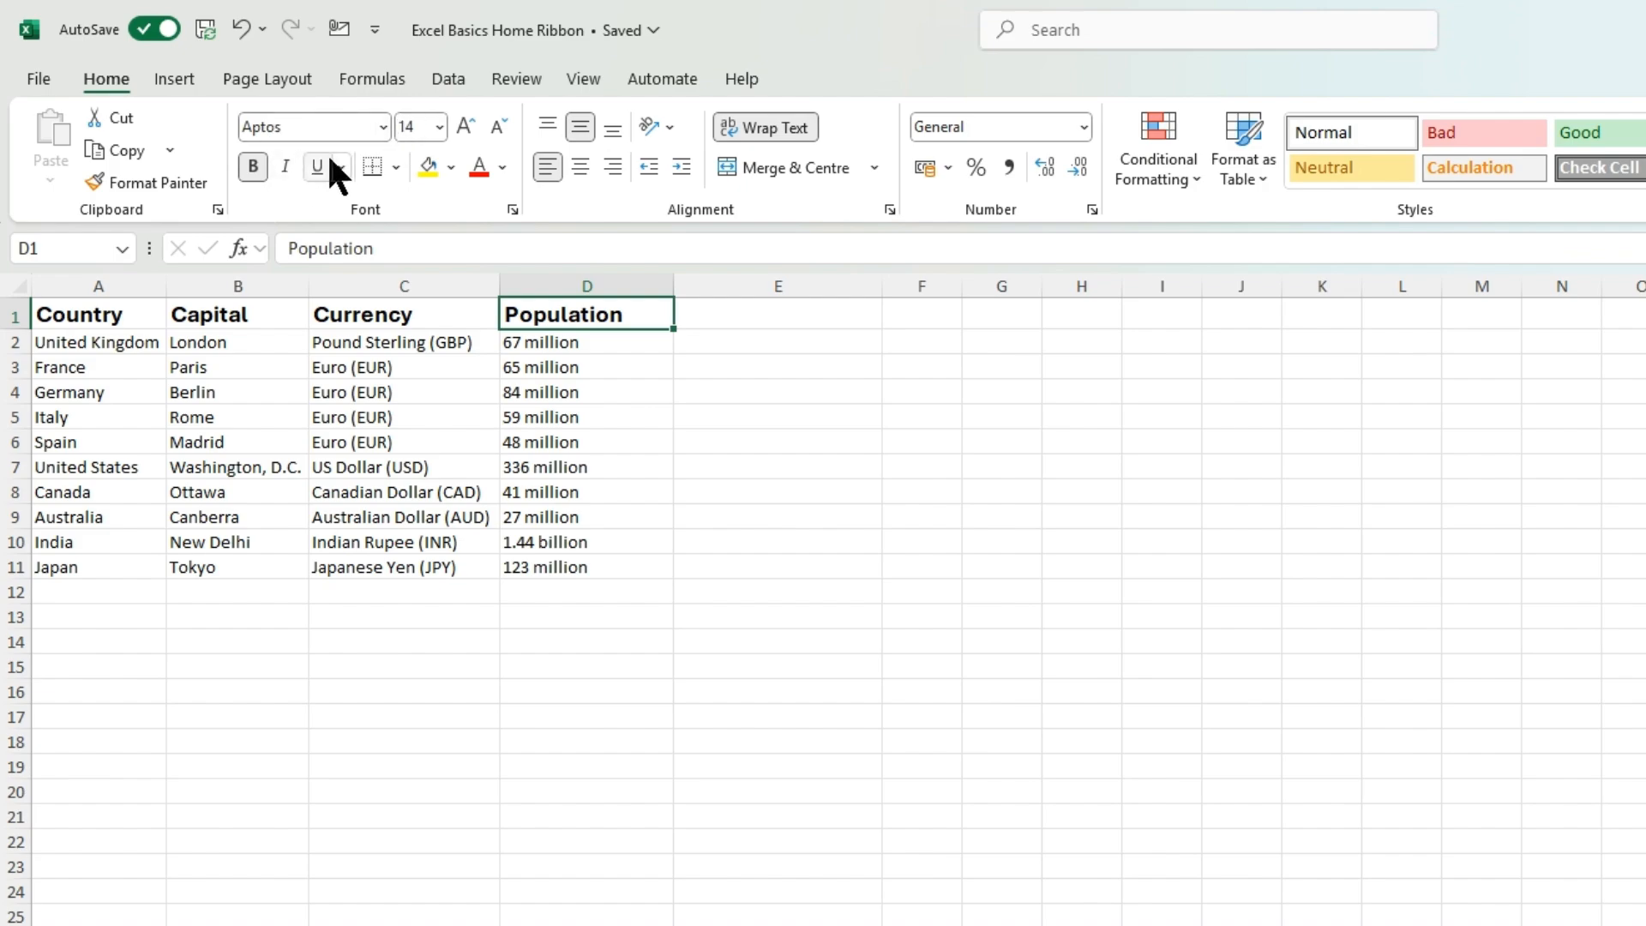
key(ctrl+Home)
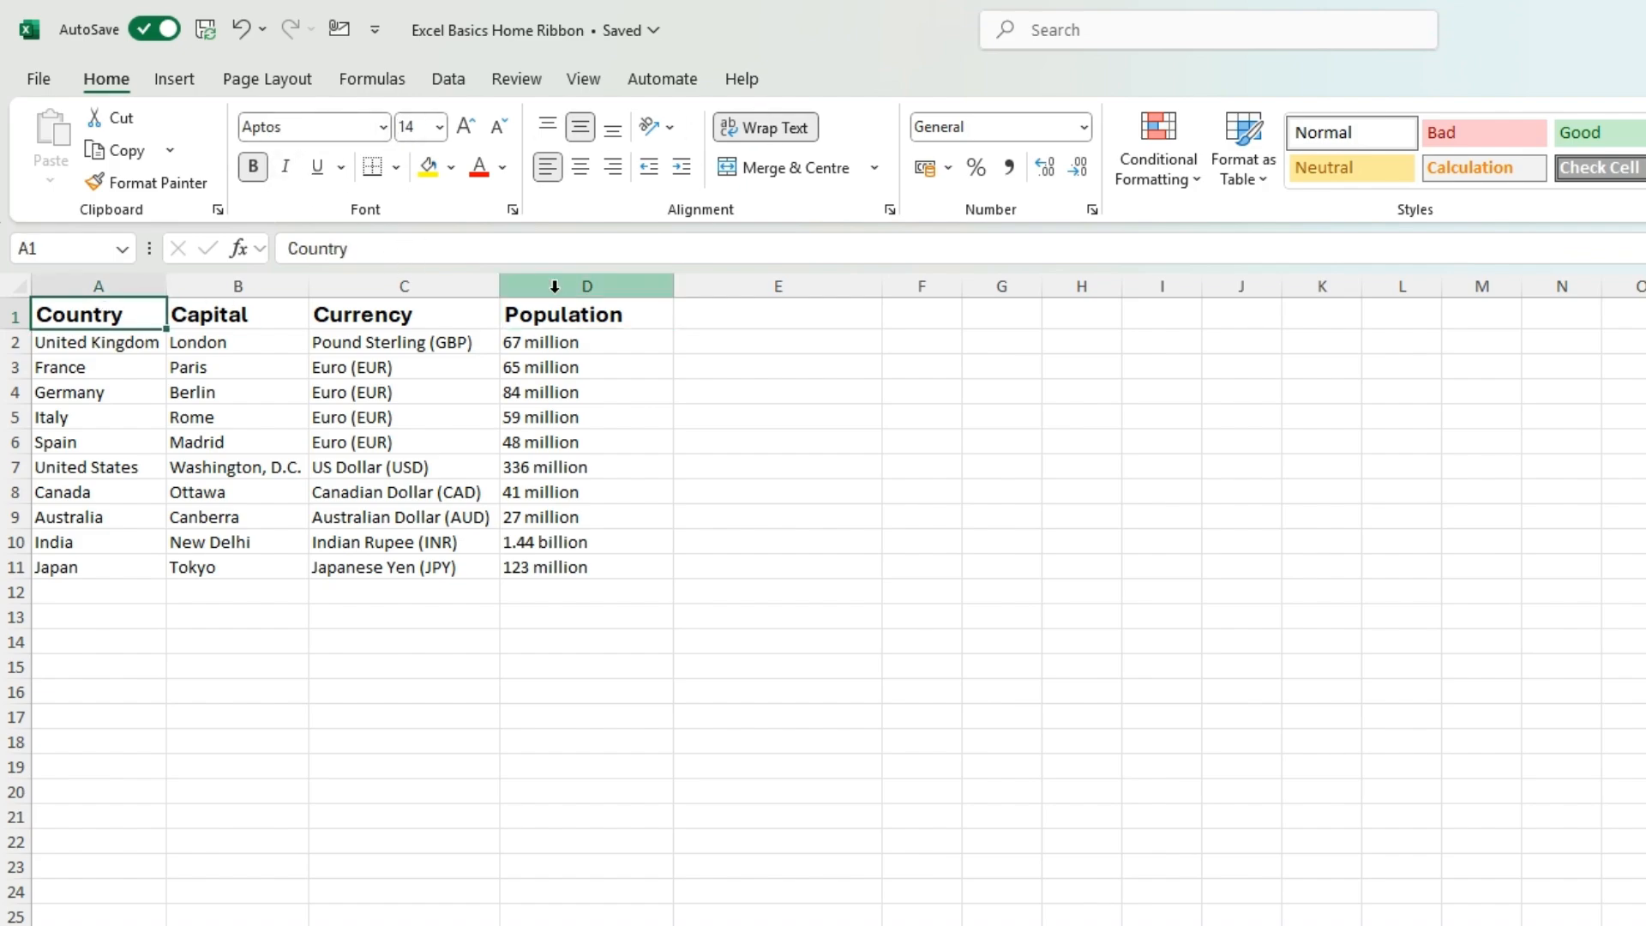
Centre the headers in A1:D1 horizontally and align them to the bottom of their cells.
drag(101, 314, 631, 310)
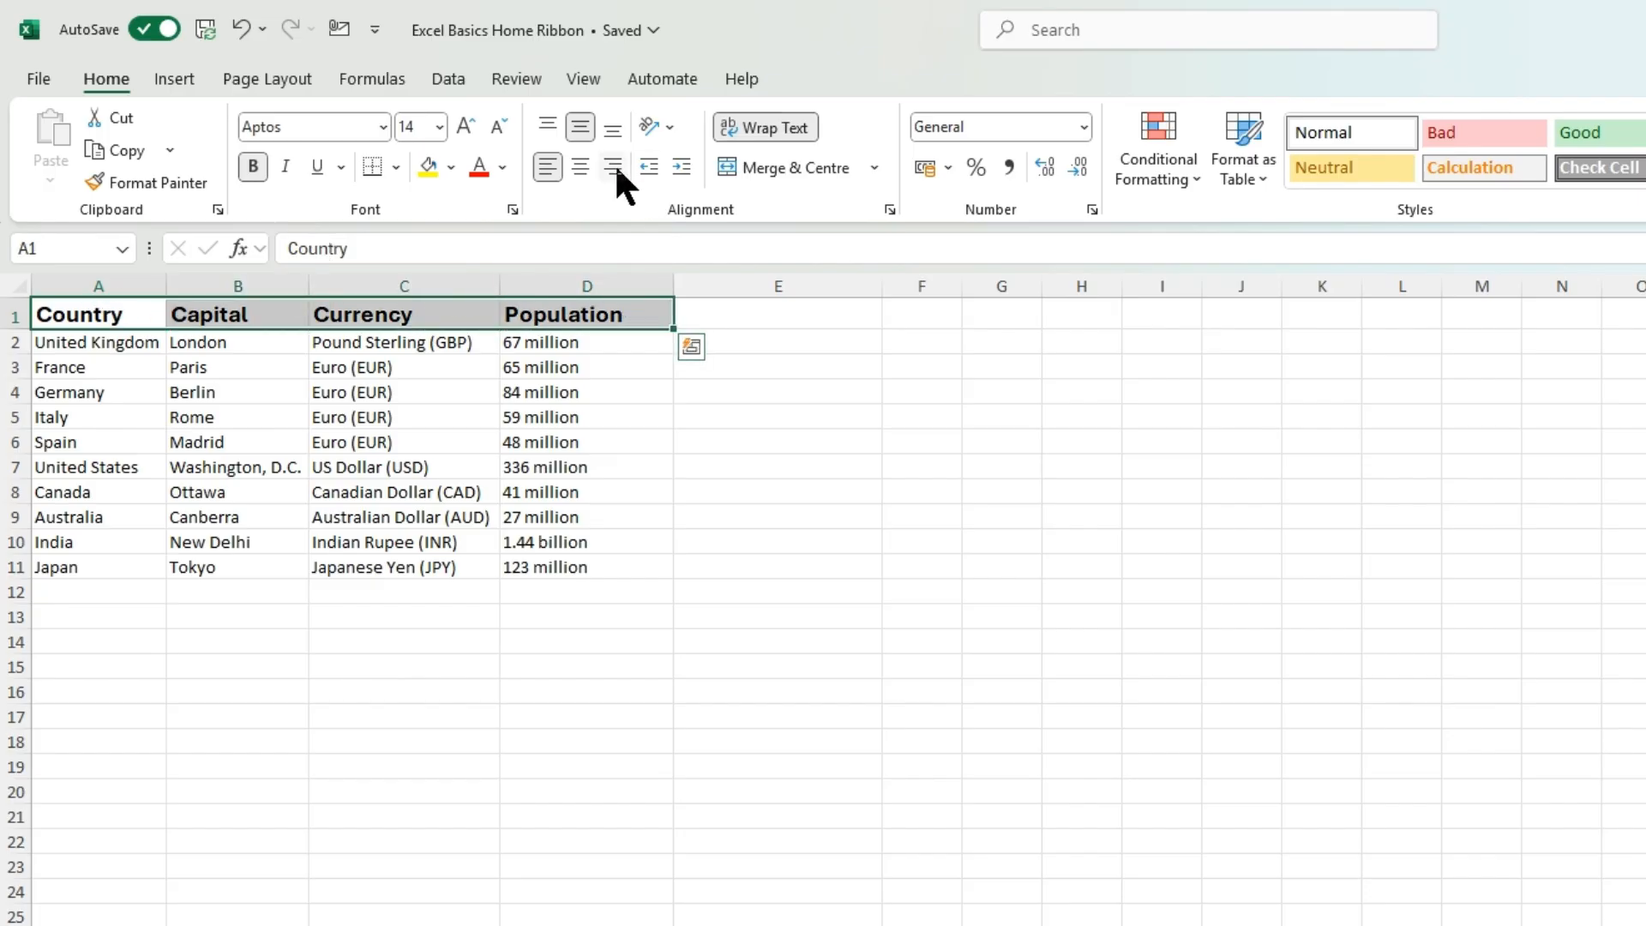
click(540, 172)
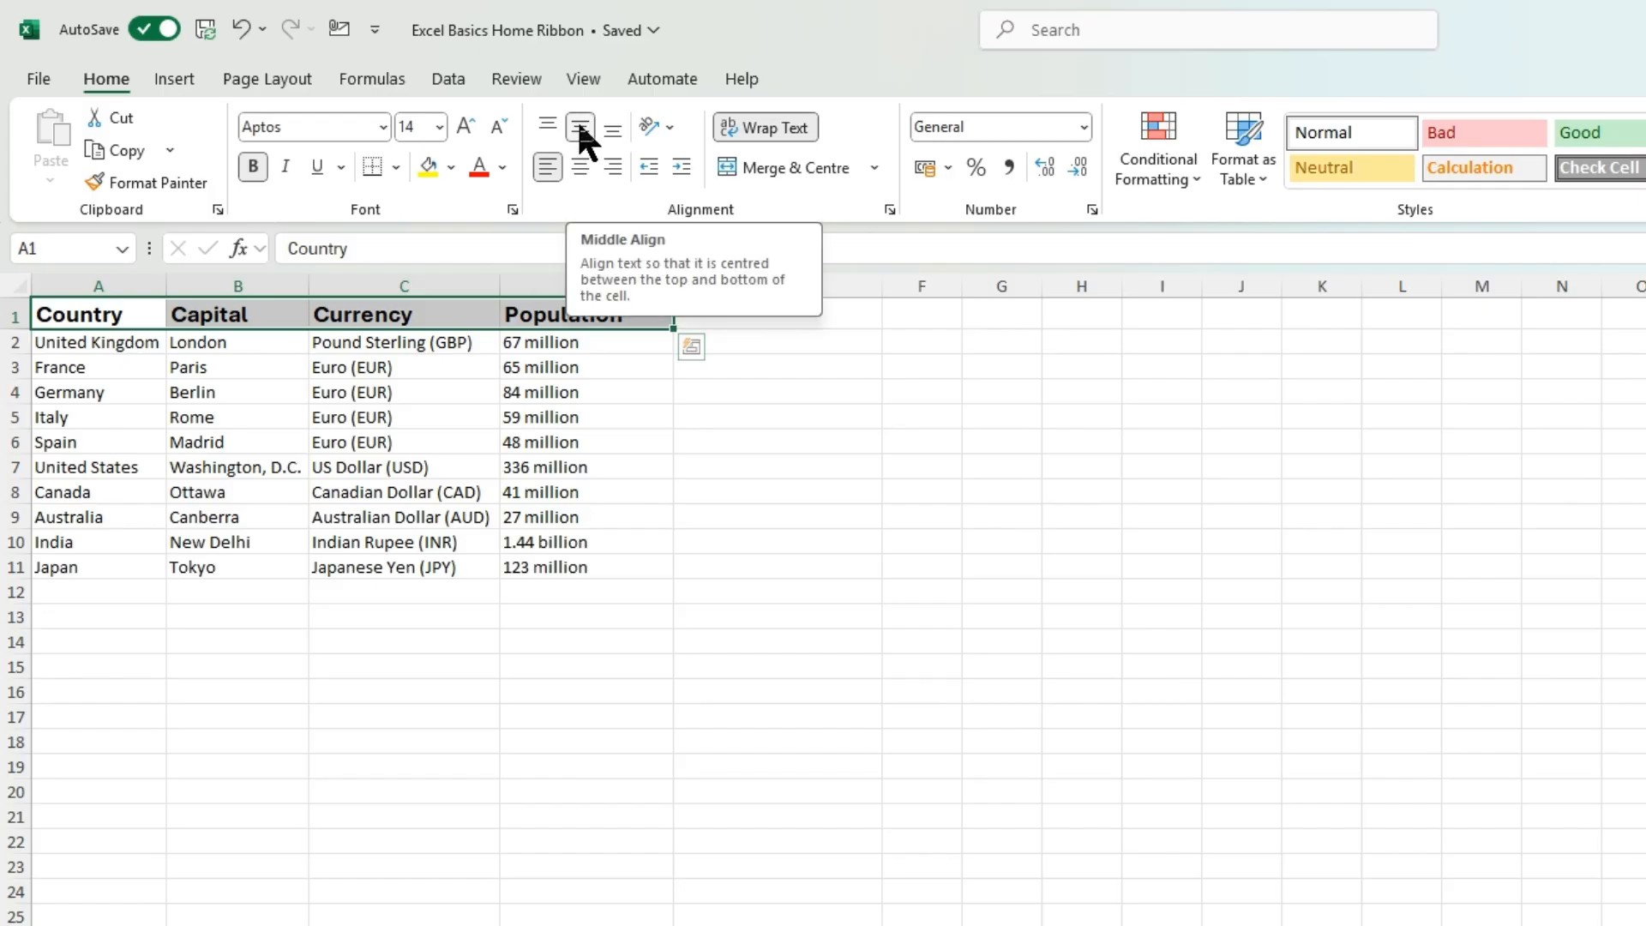
click(579, 129)
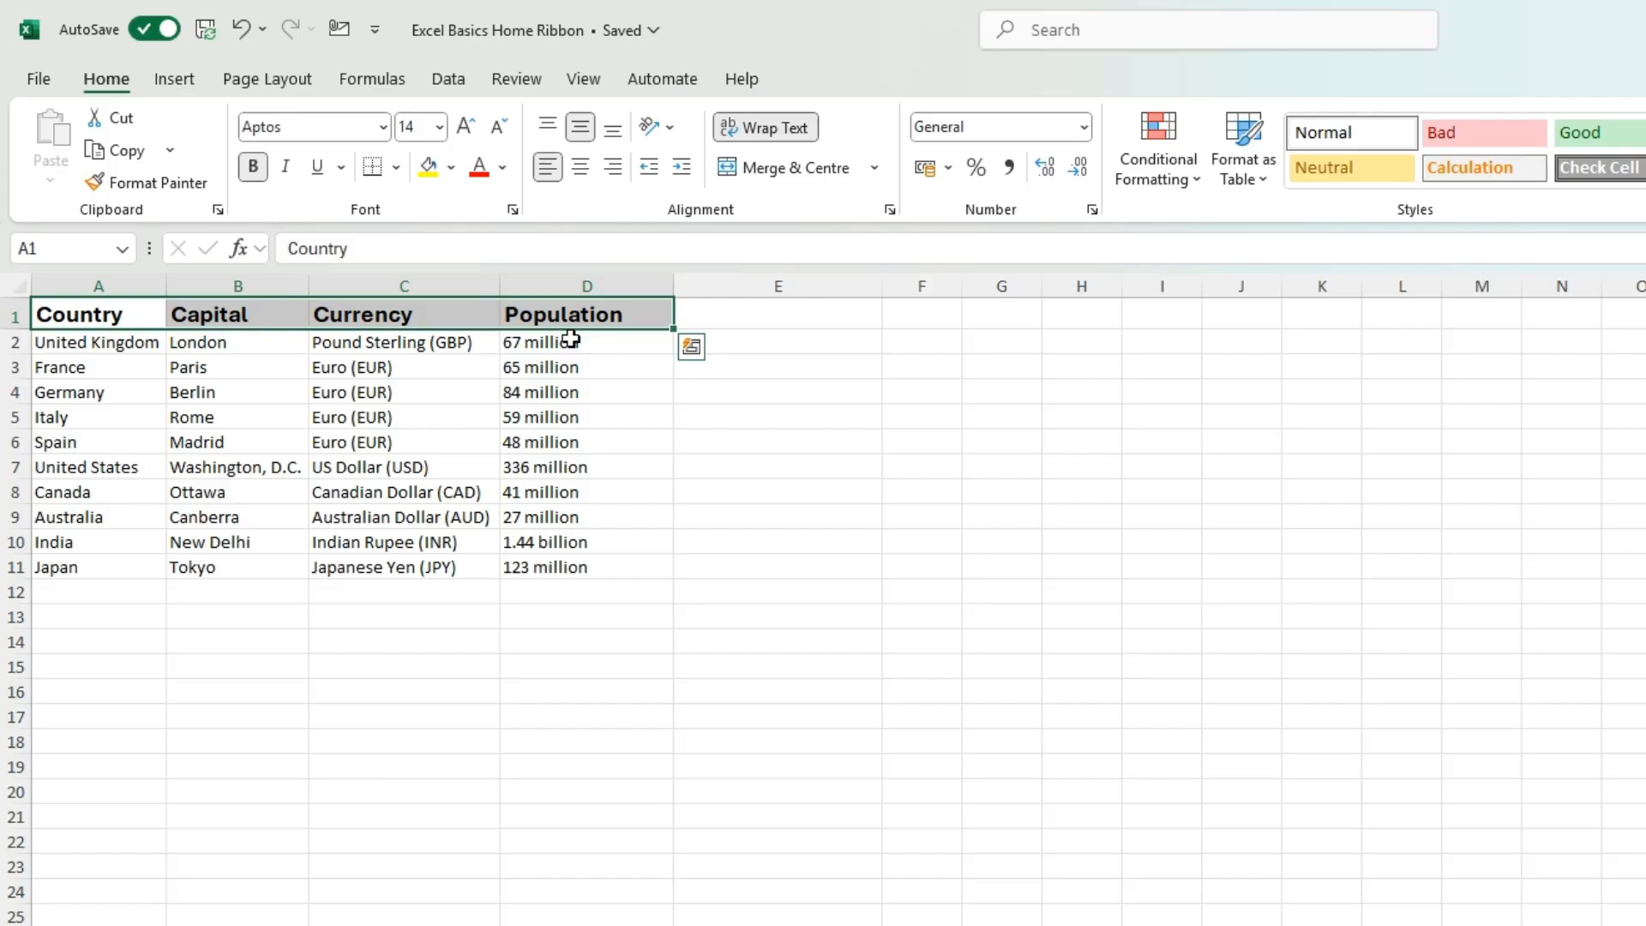
drag(141, 324, 548, 314)
click(574, 170)
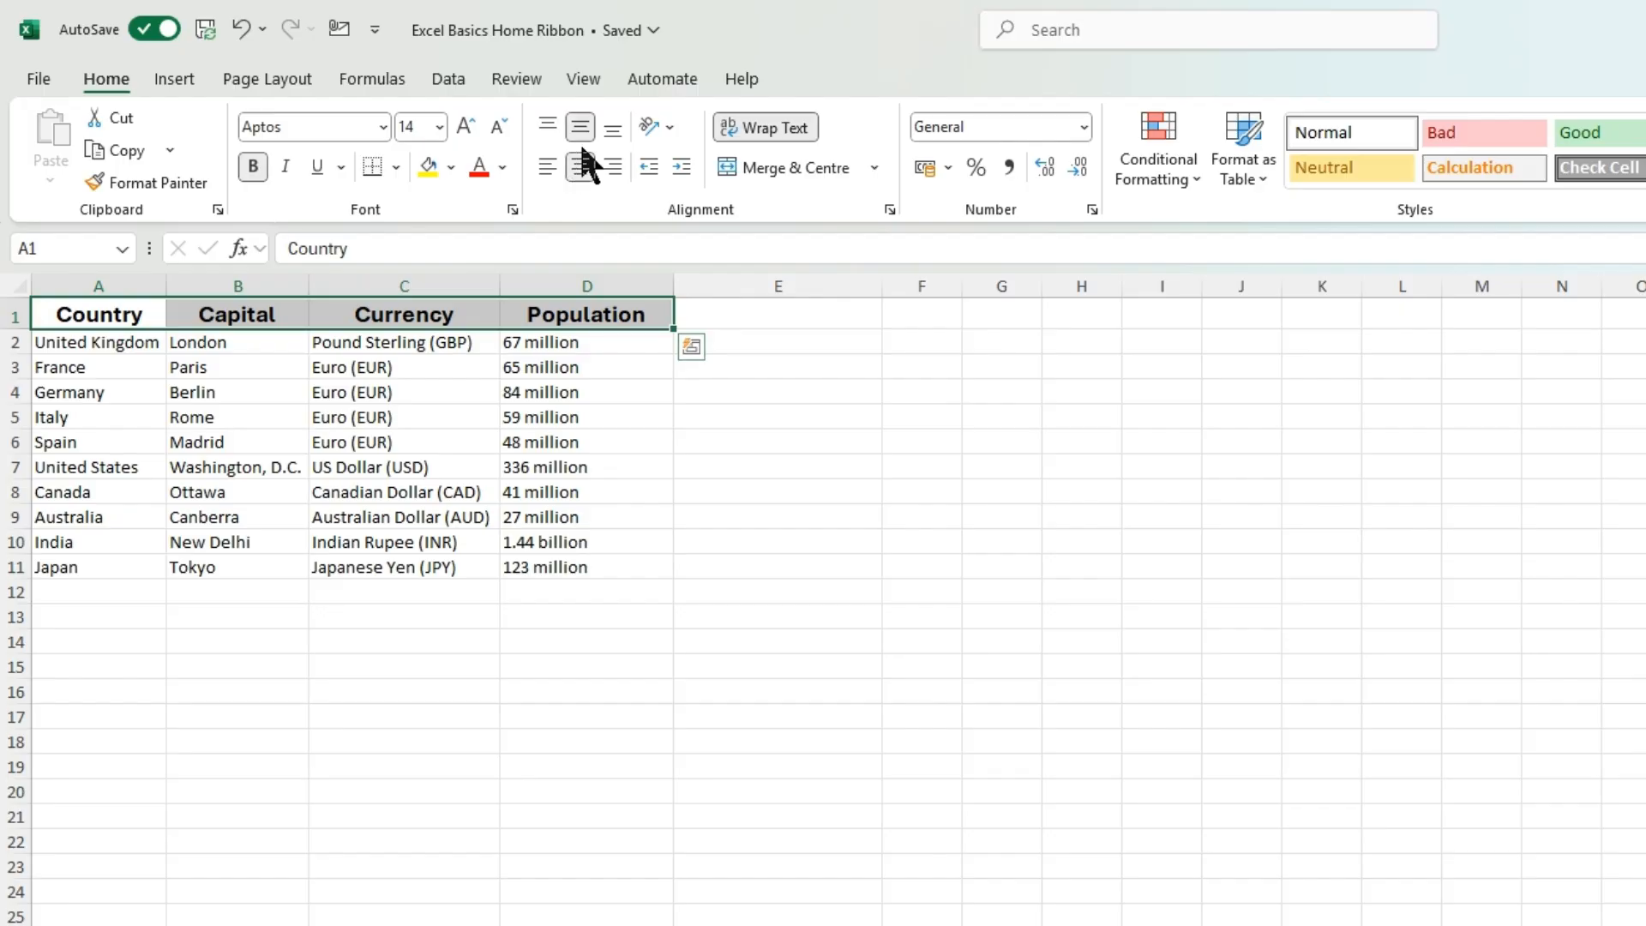
click(579, 126)
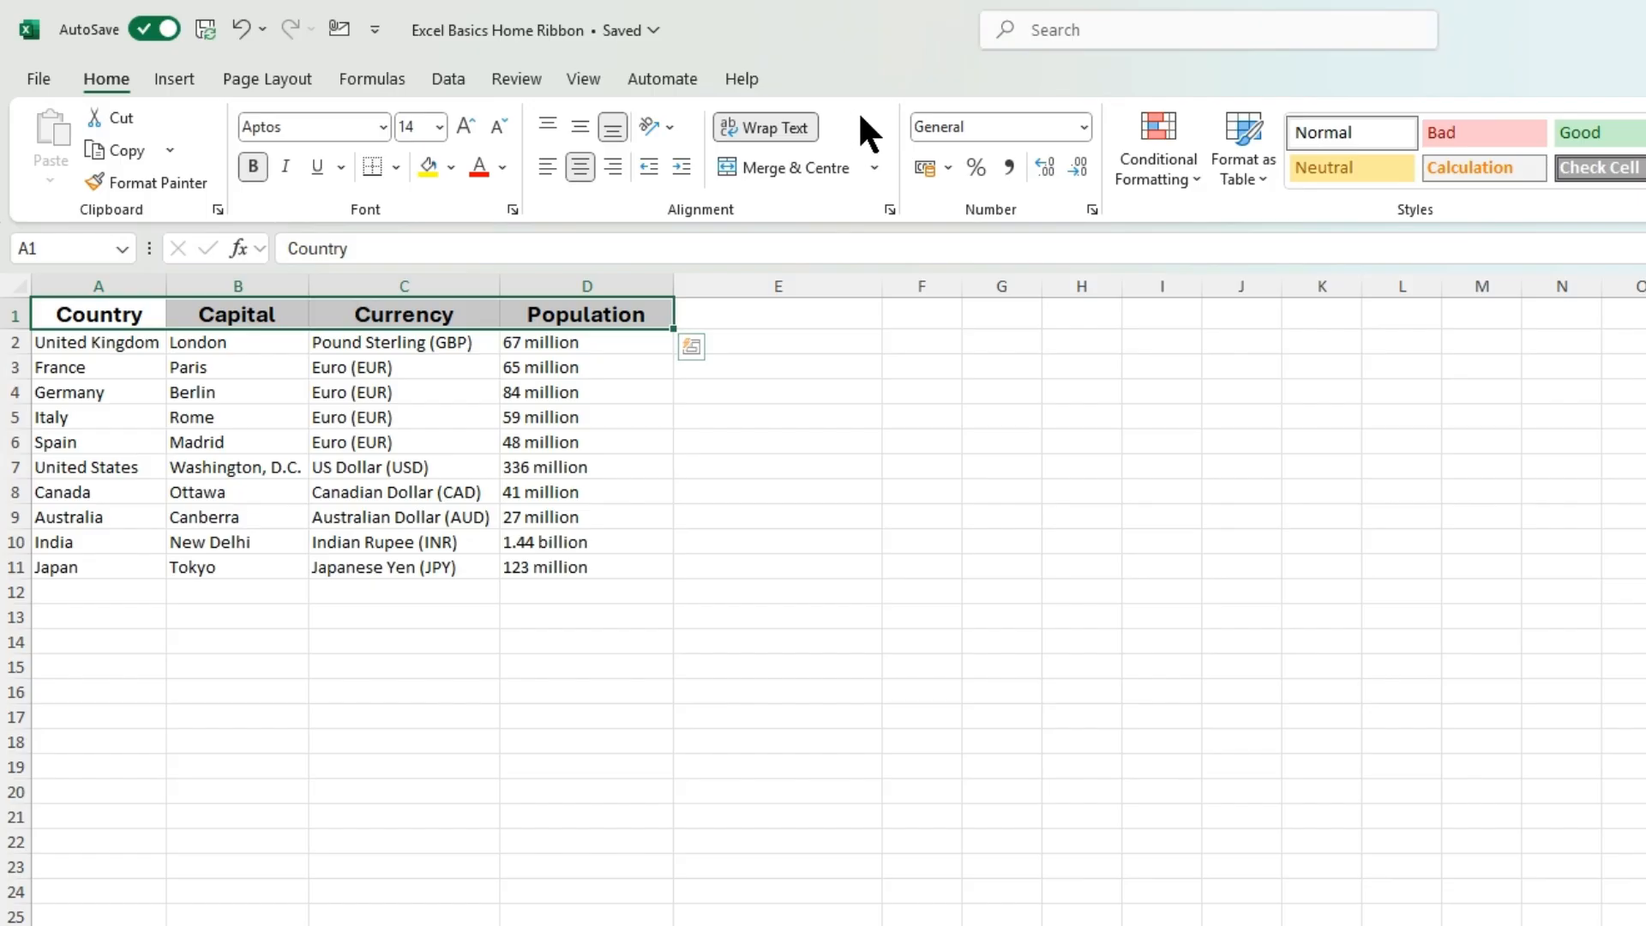
Turn off the High-contrast only colour filter and fill the header cells A1:D1 with the lightest tint of the darker blue theme colour.
click(452, 166)
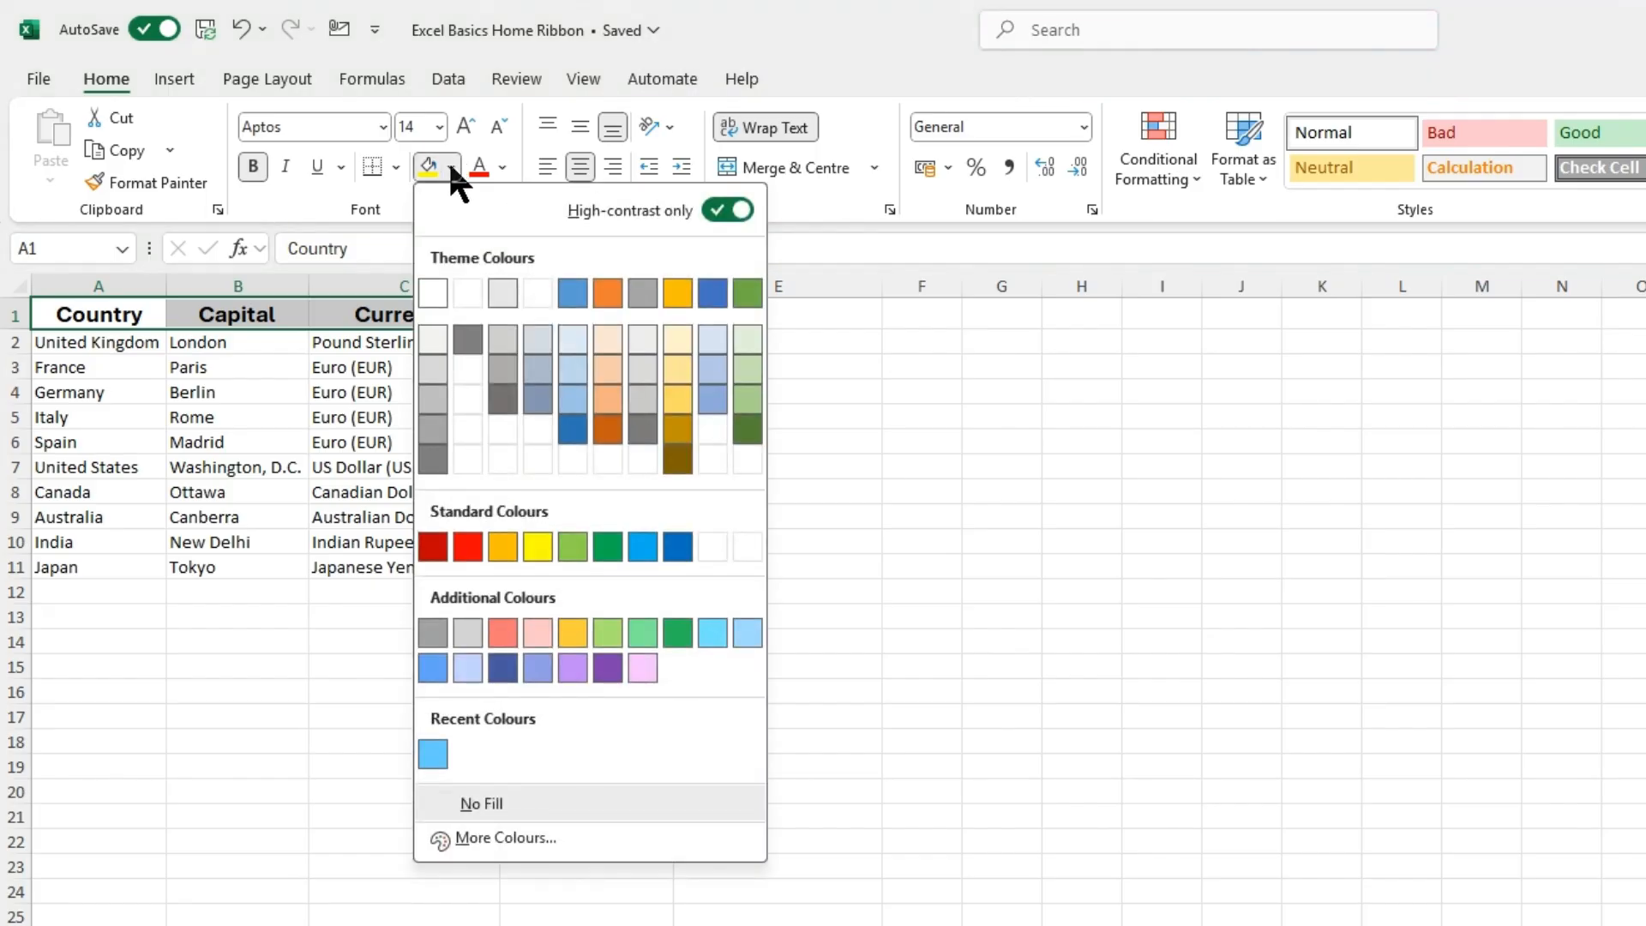
click(727, 210)
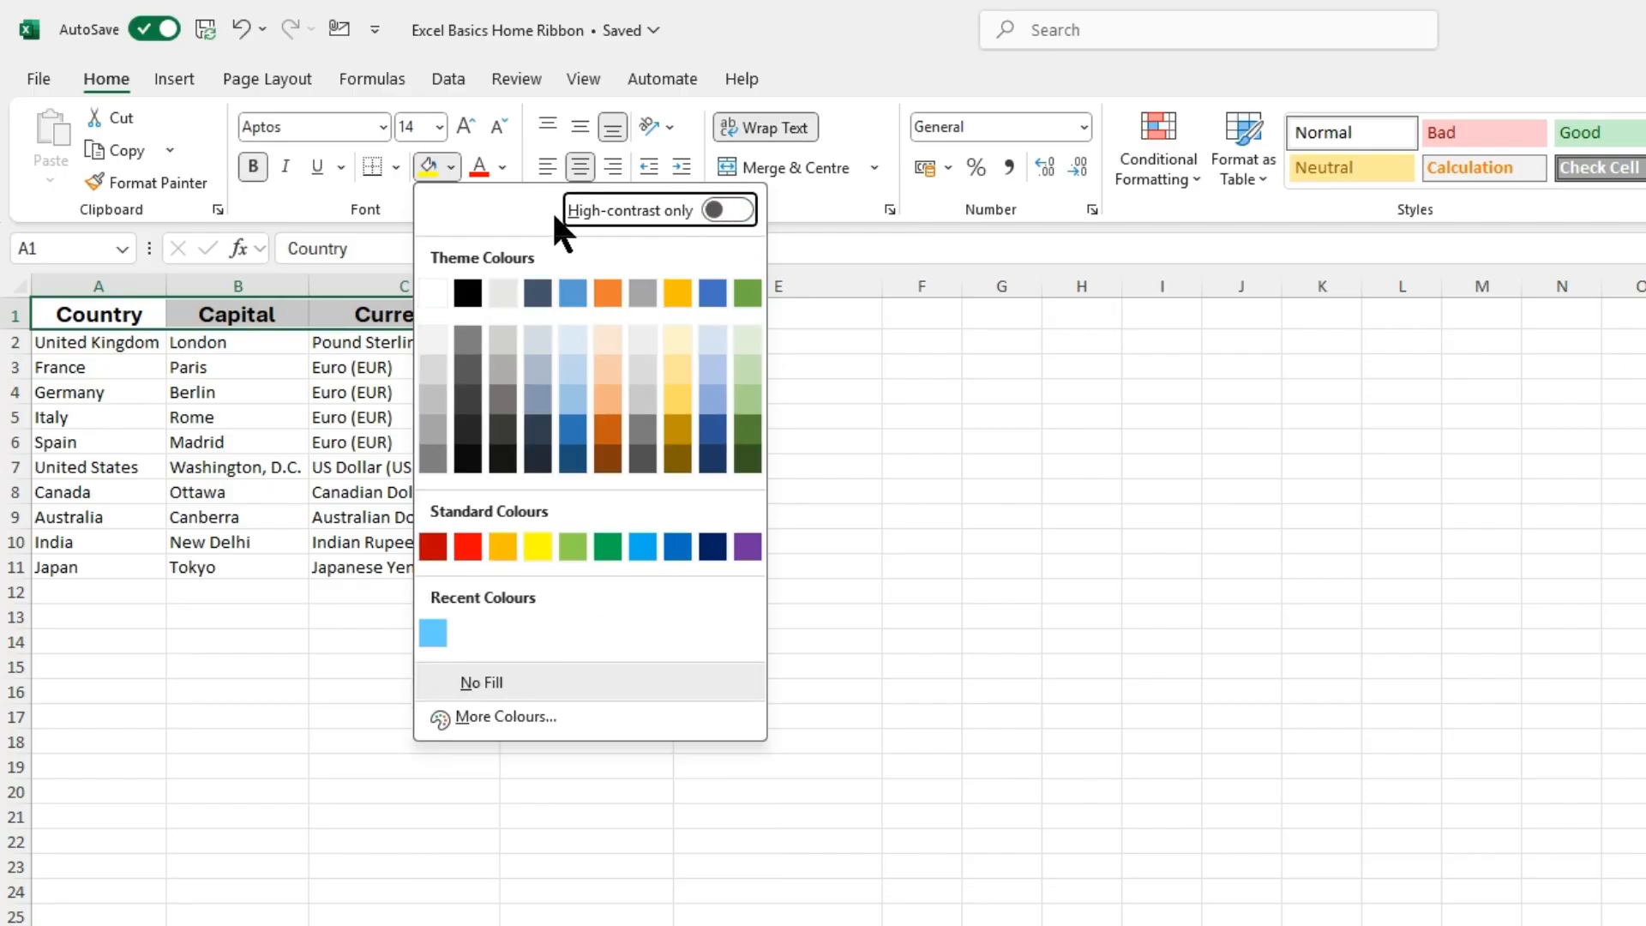
click(723, 213)
click(729, 214)
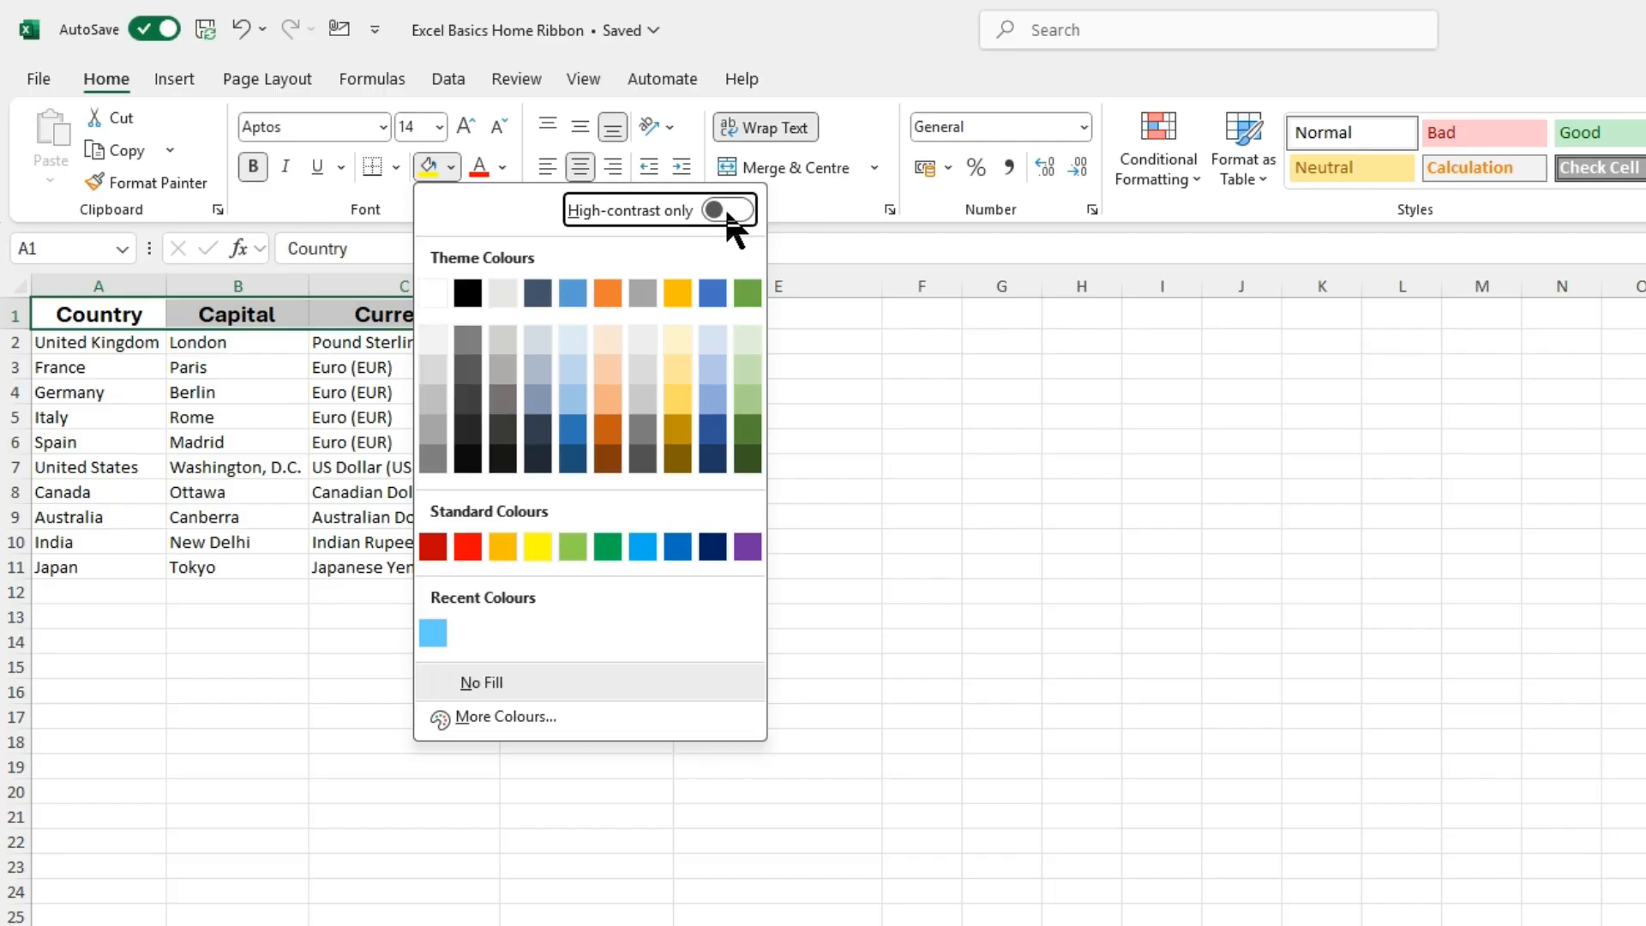
click(712, 339)
click(720, 514)
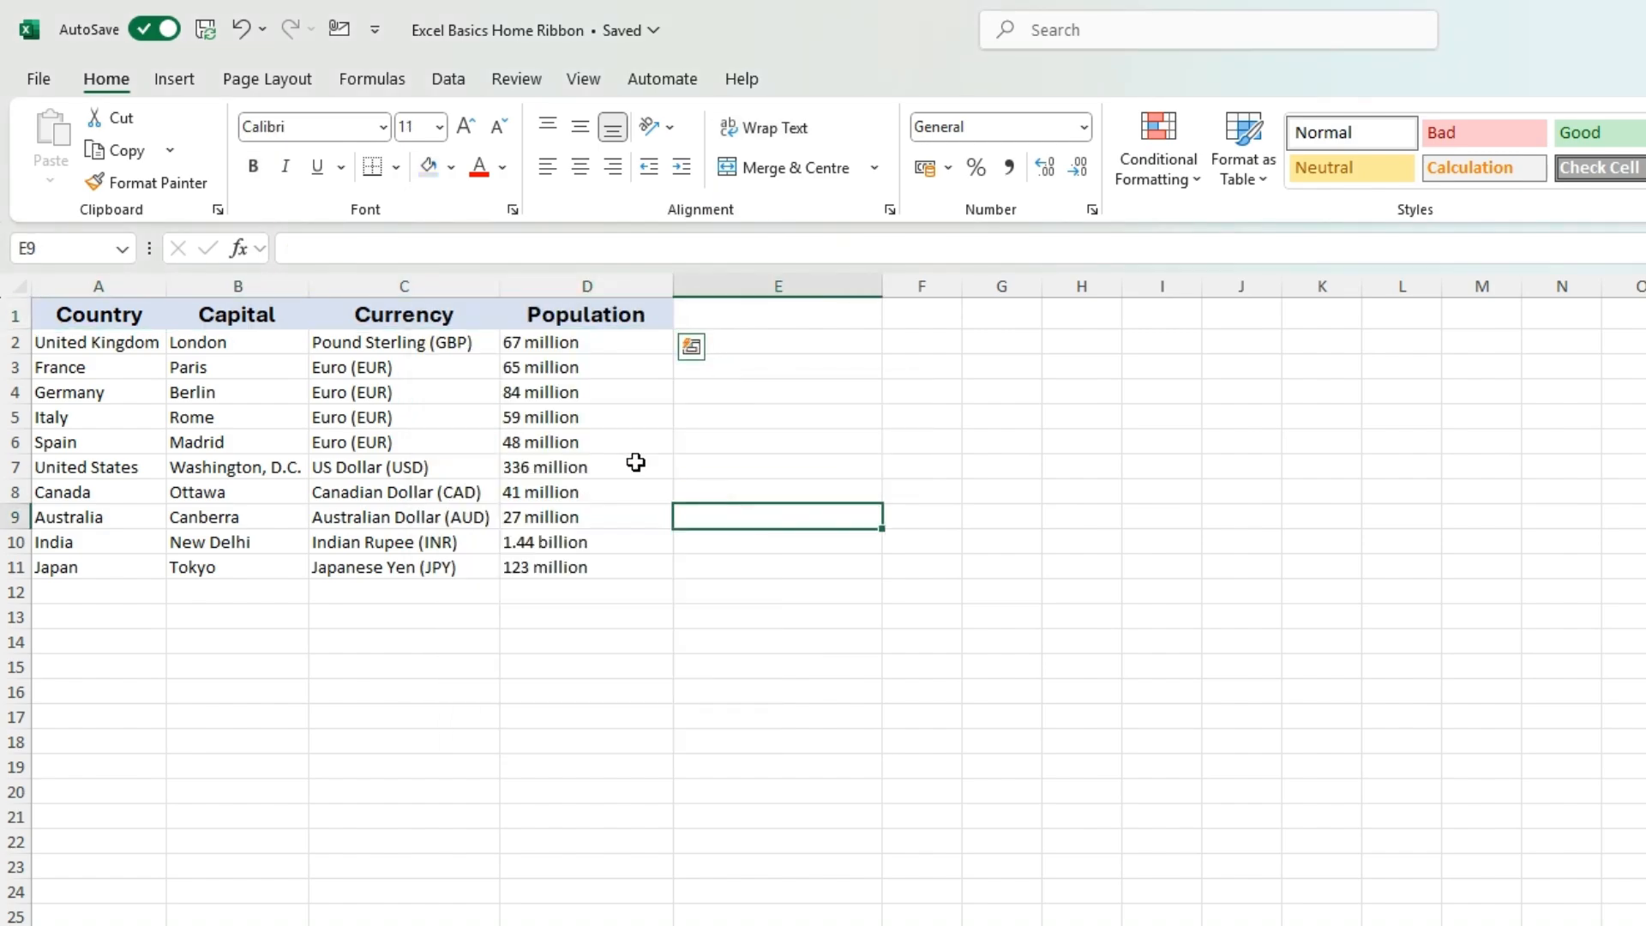
Apply All Borders to the header cells A1:D1.
drag(91, 310, 588, 316)
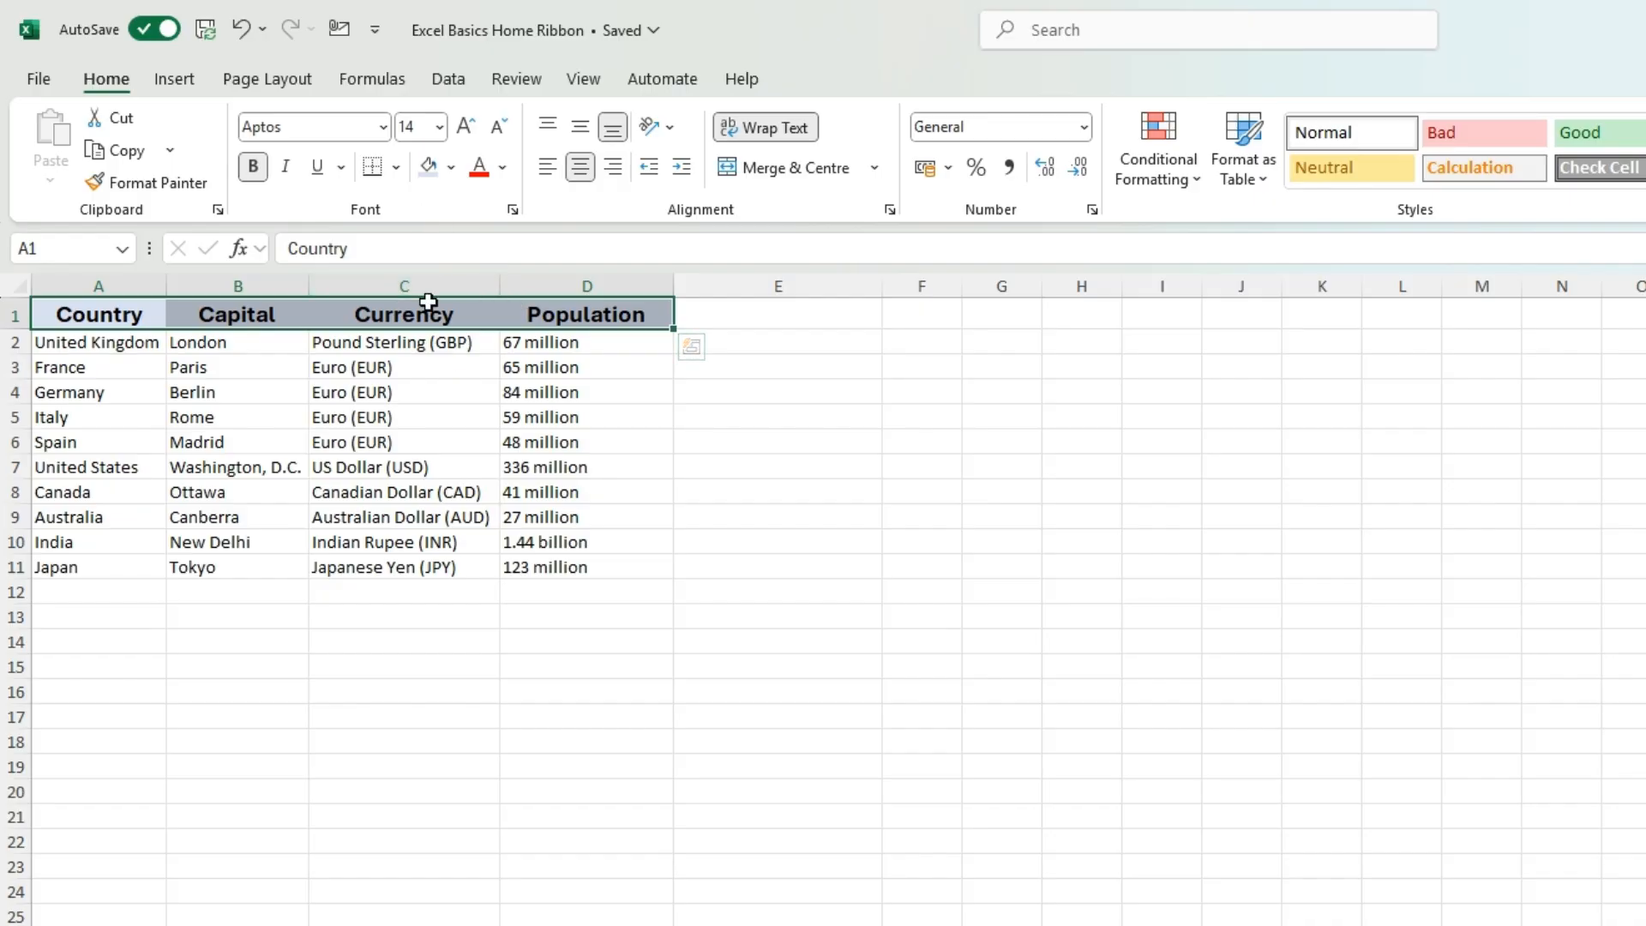
click(397, 169)
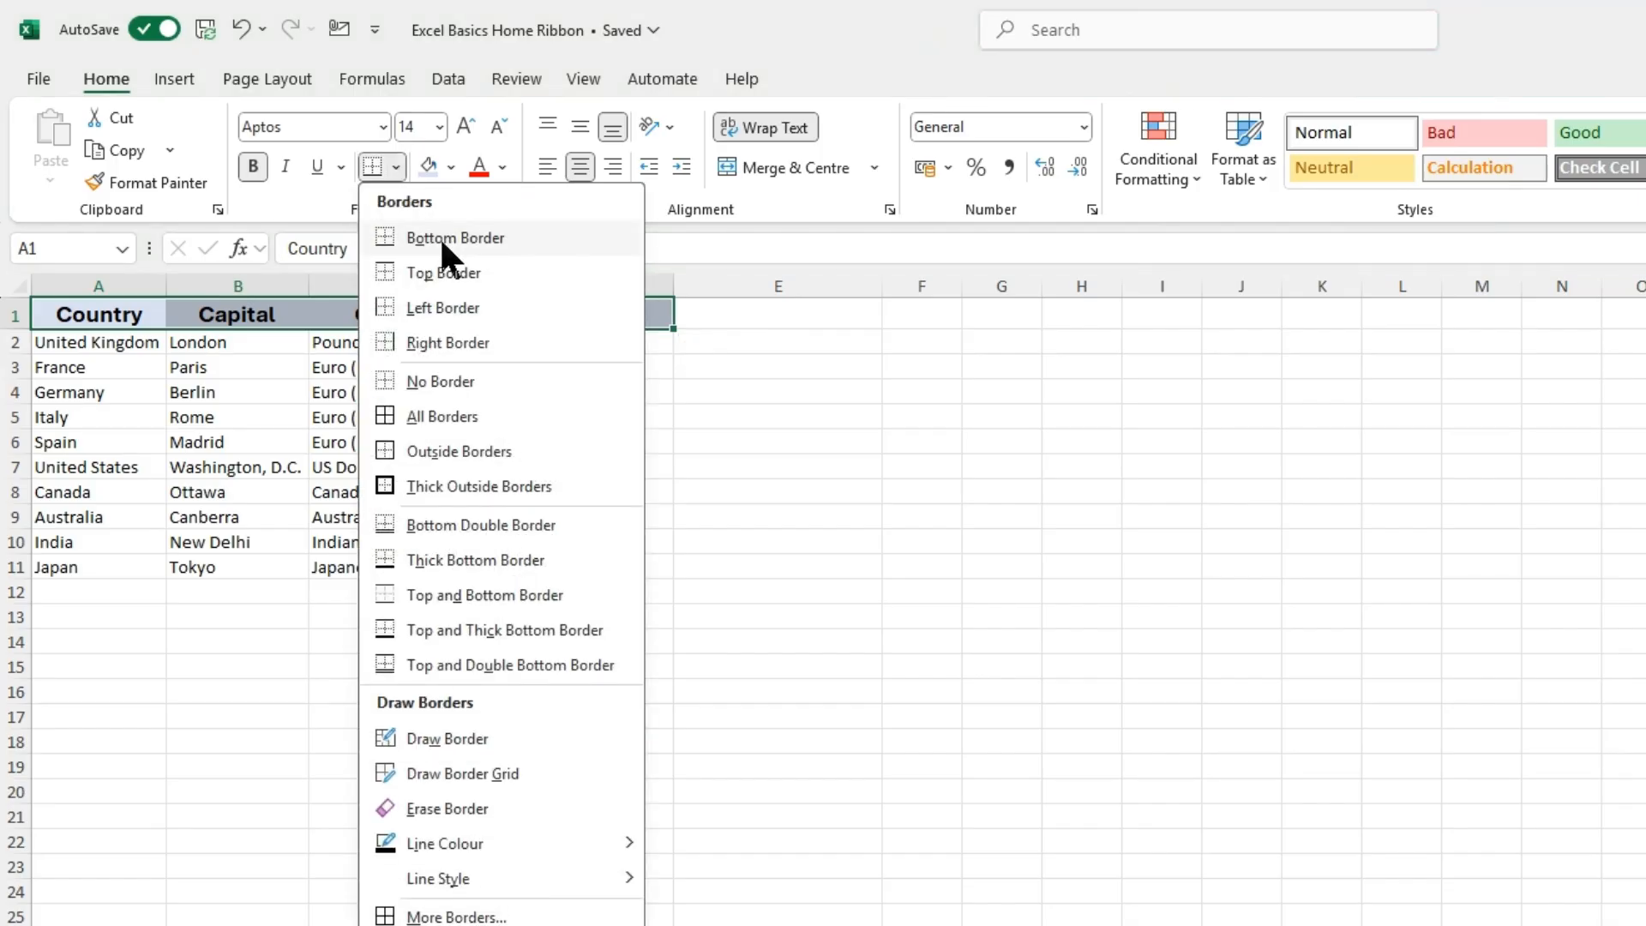
click(449, 417)
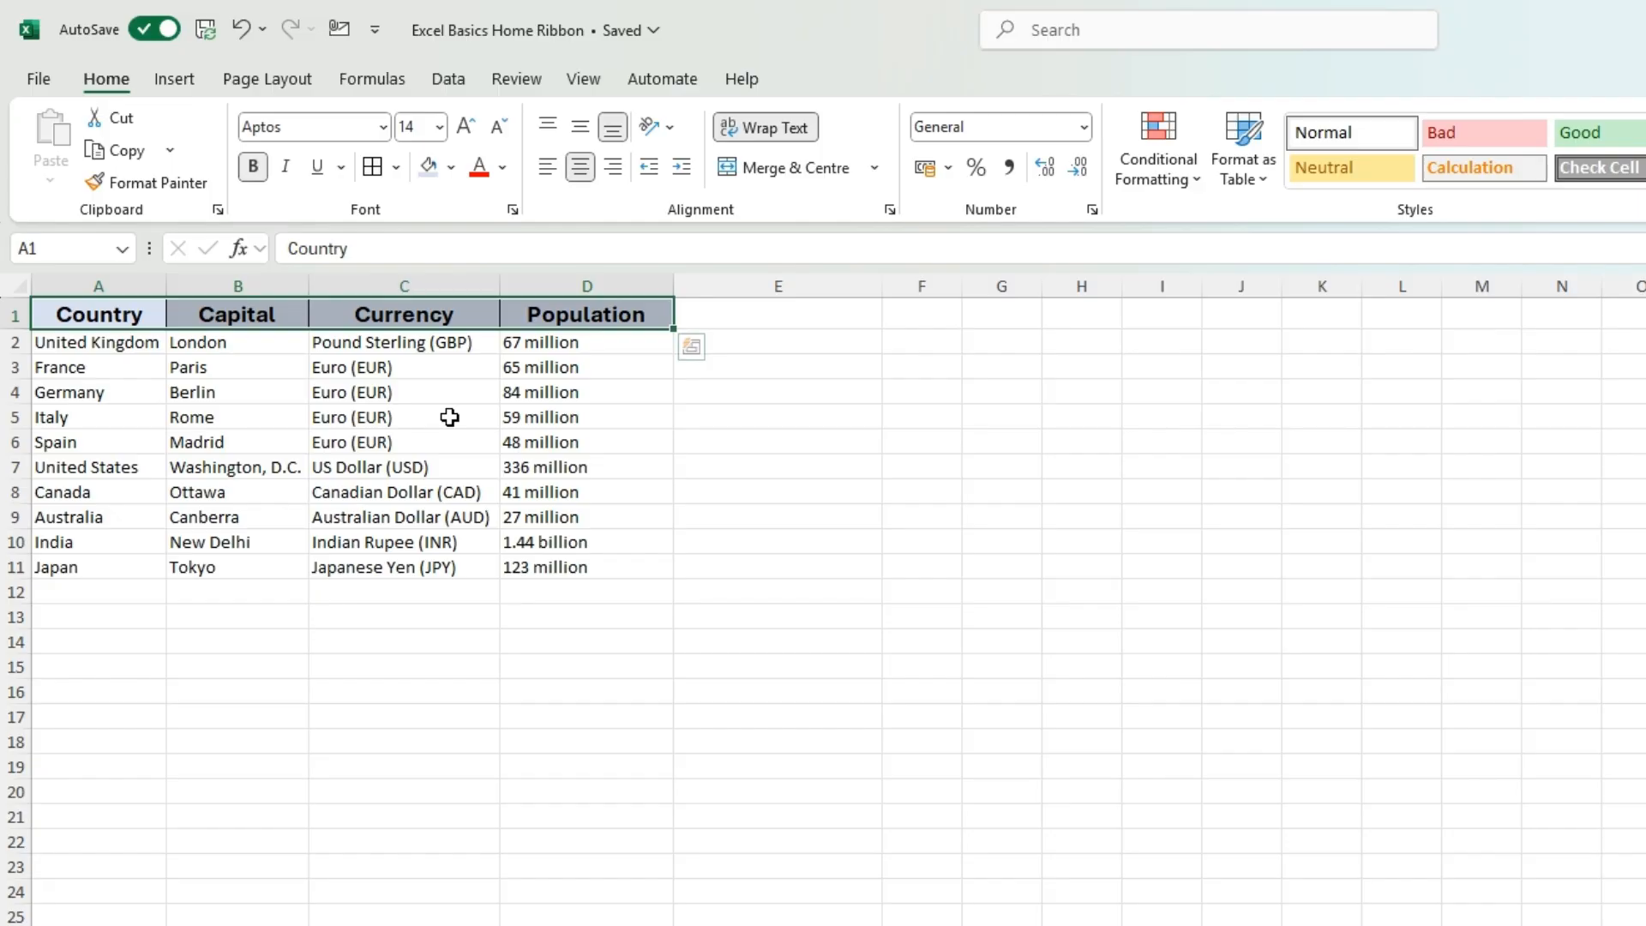
click(395, 167)
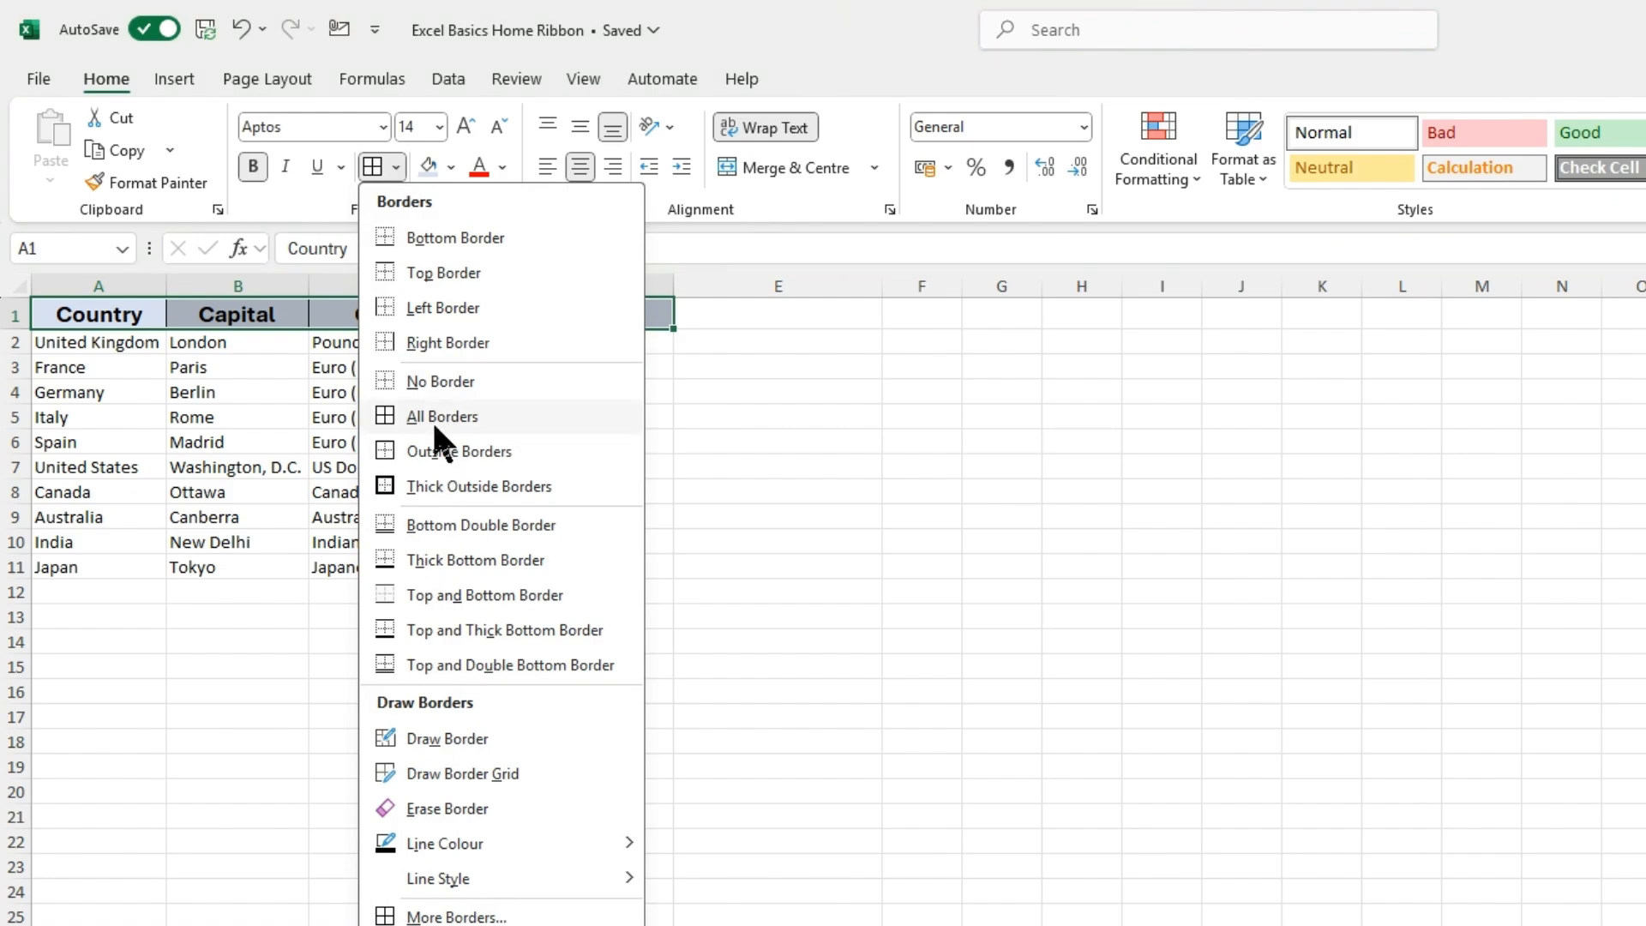
click(202, 385)
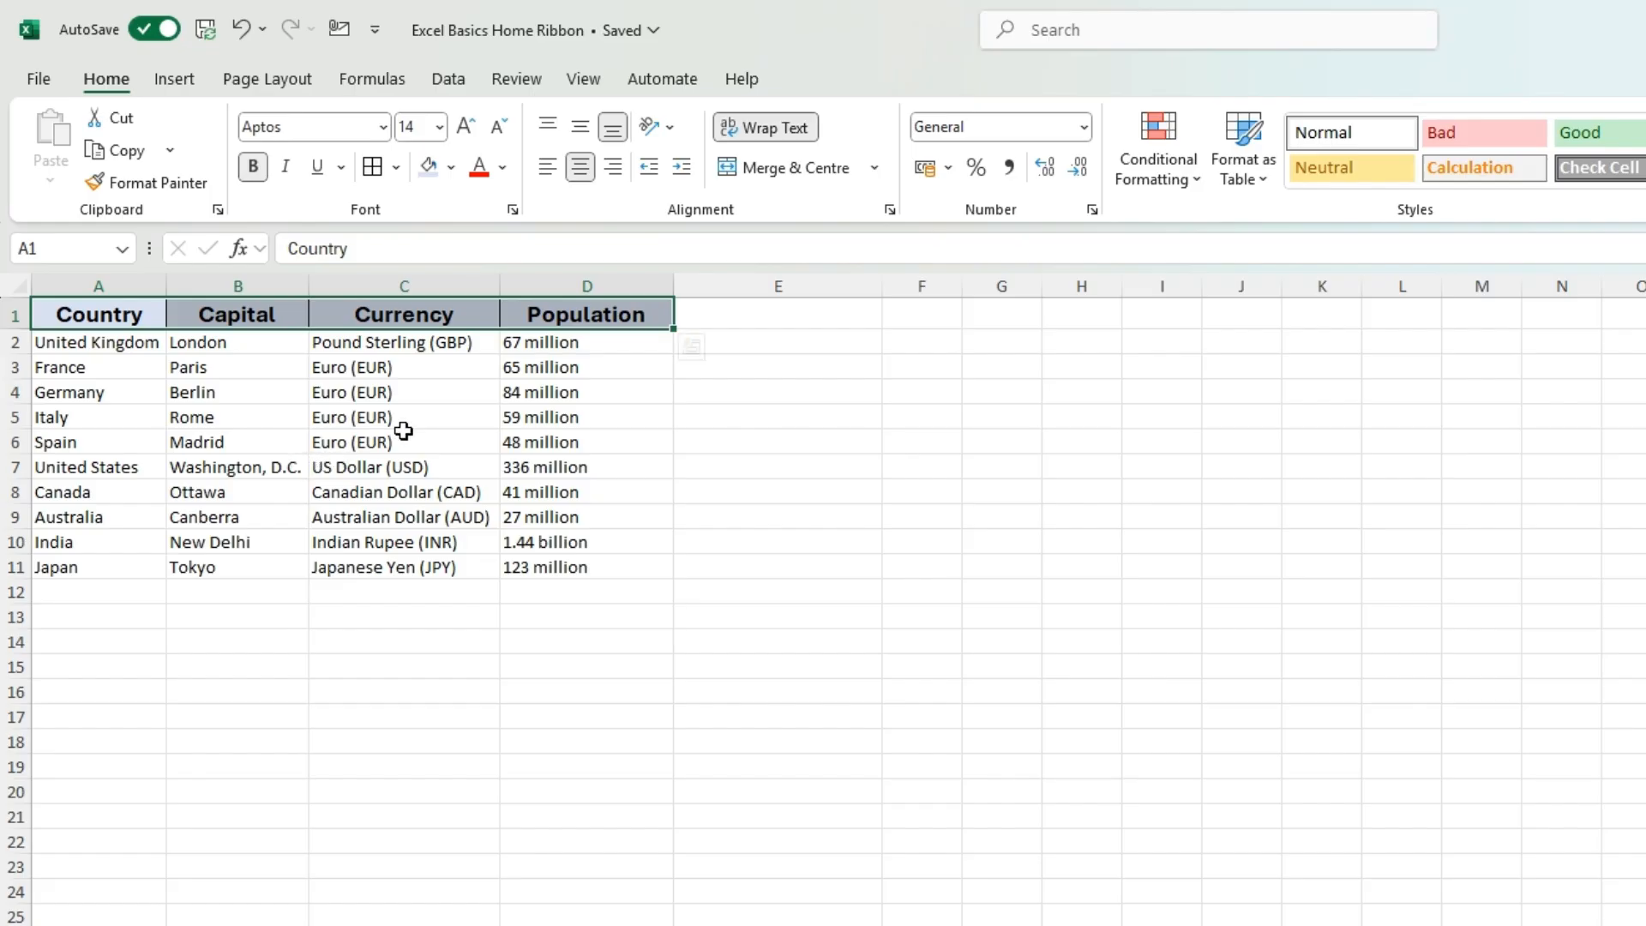
click(373, 410)
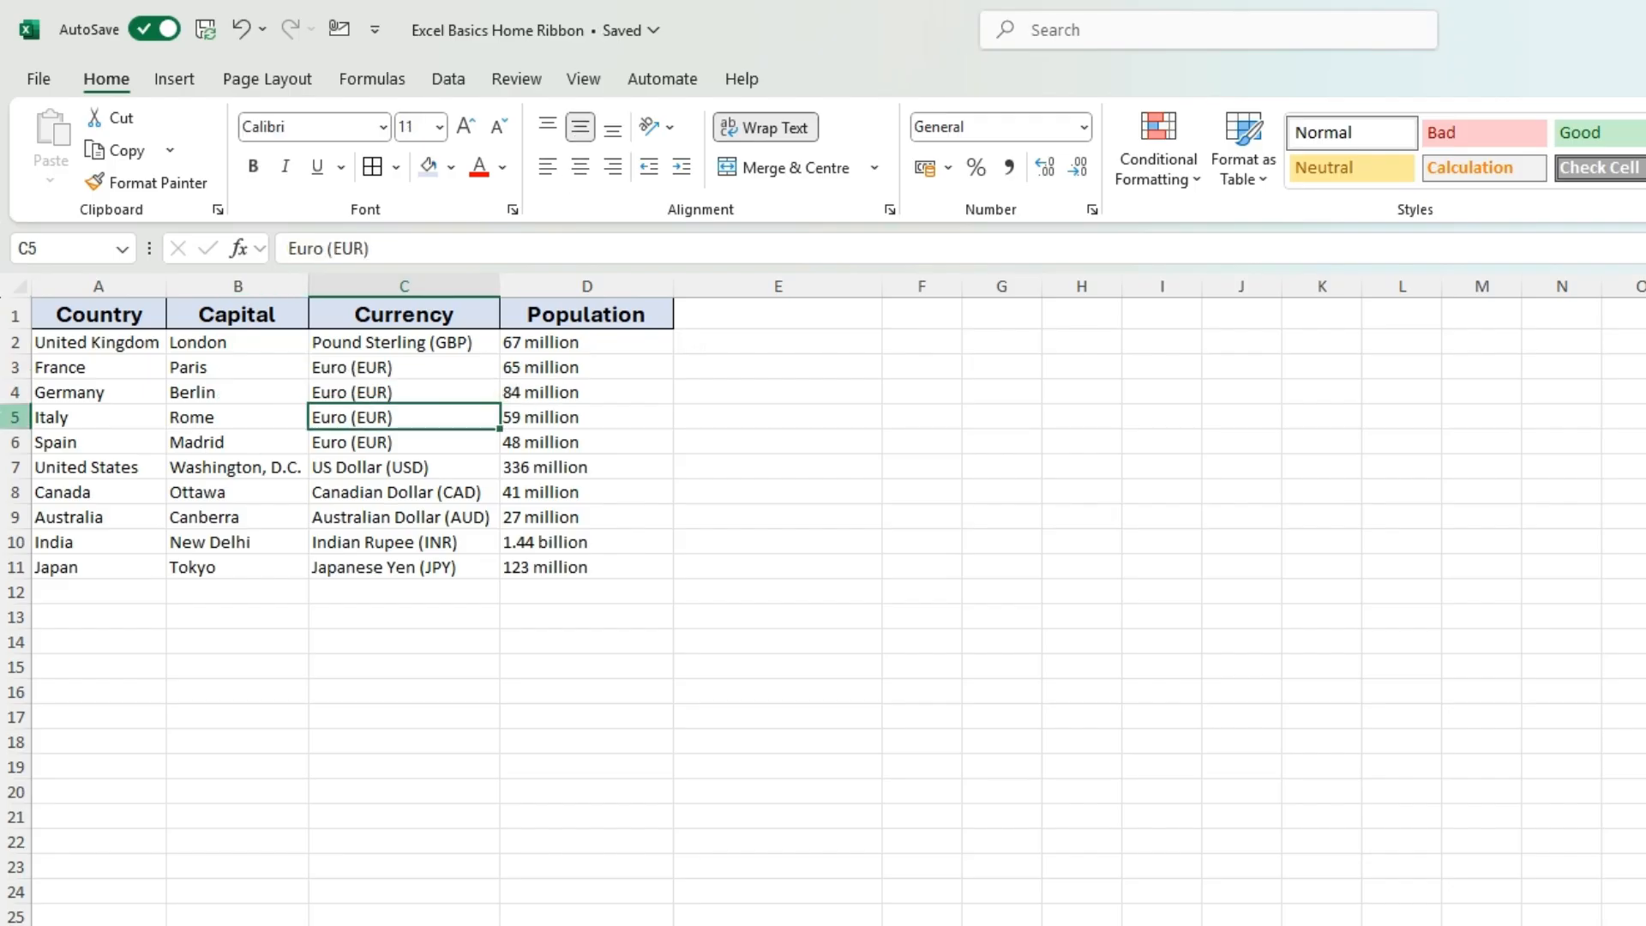
drag(99, 319, 616, 318)
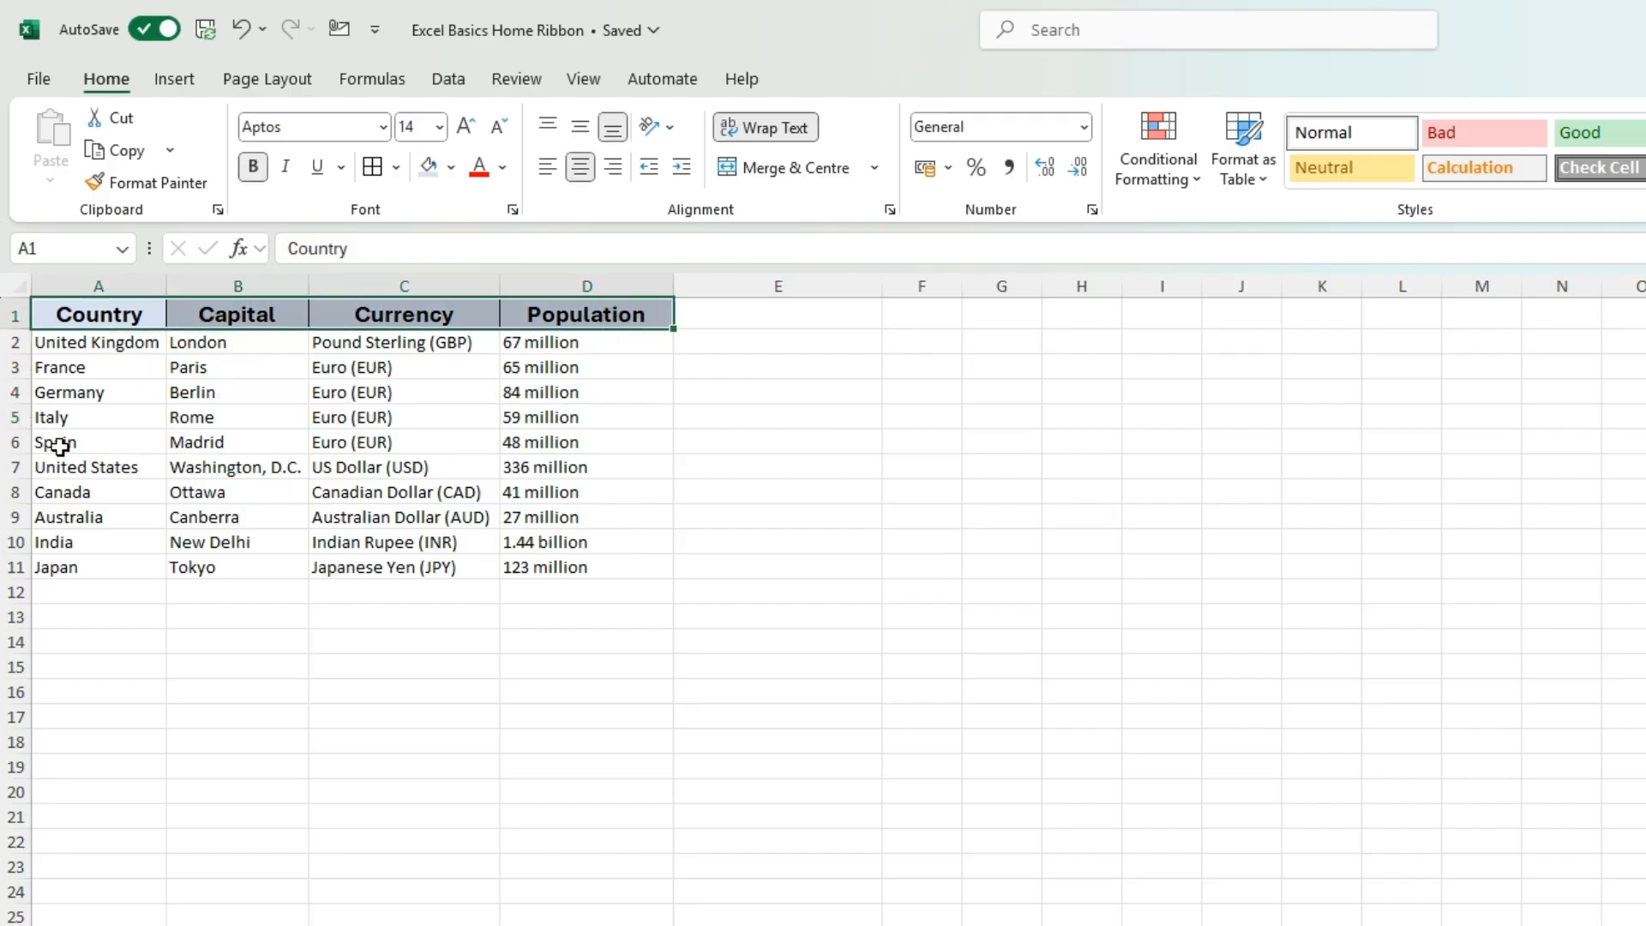
click(121, 444)
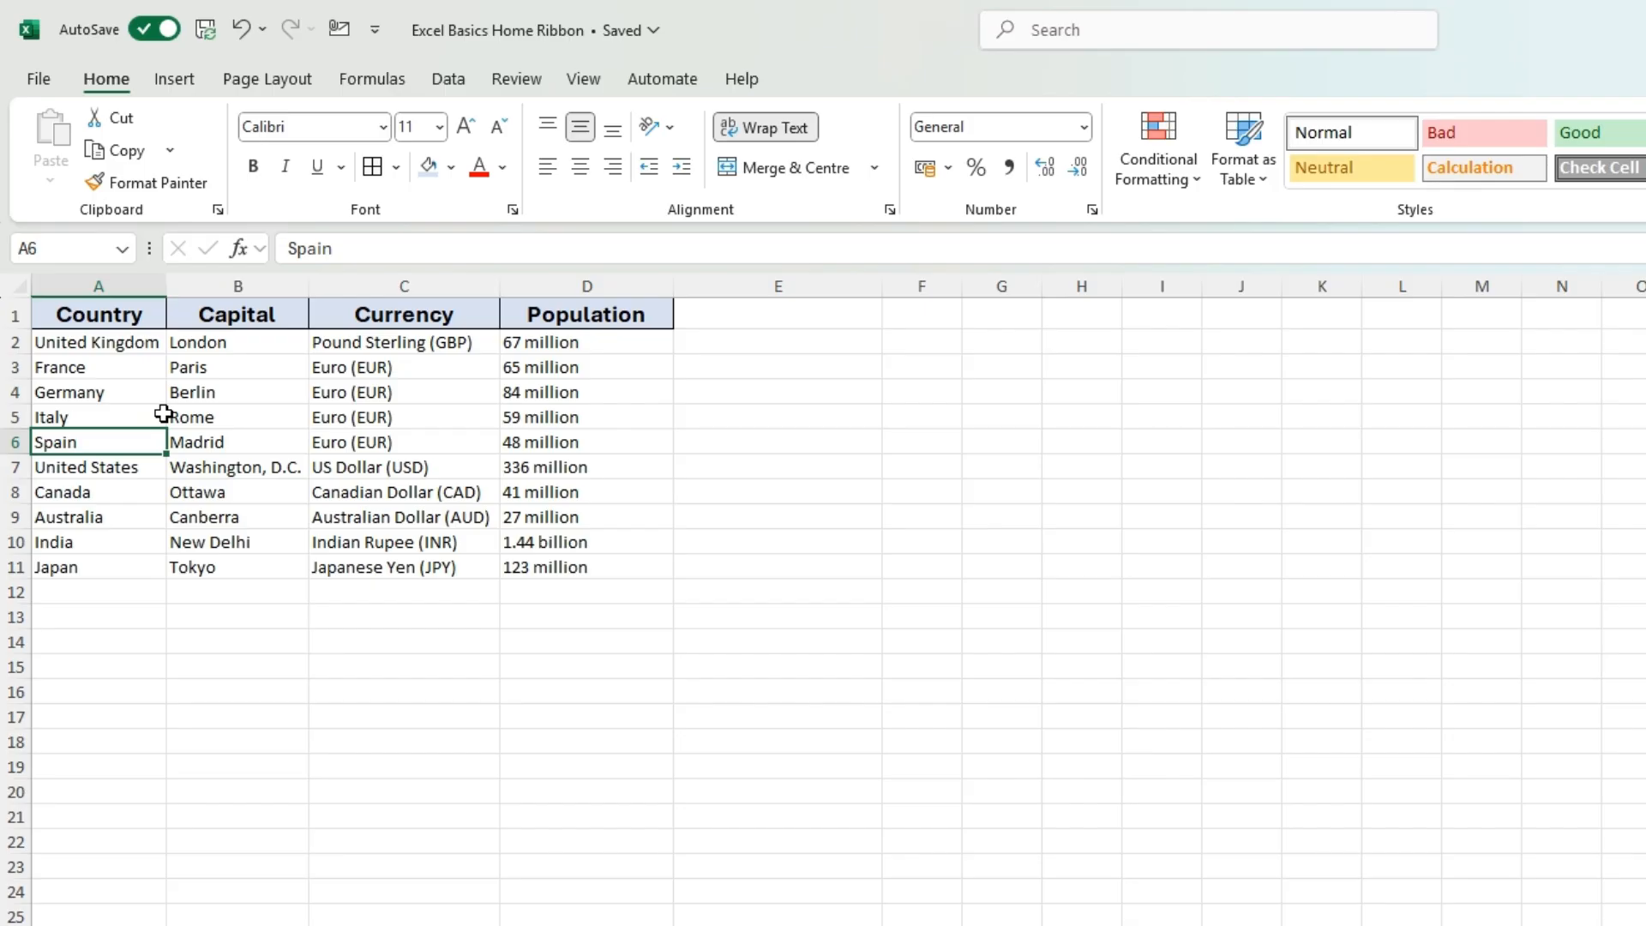
click(148, 324)
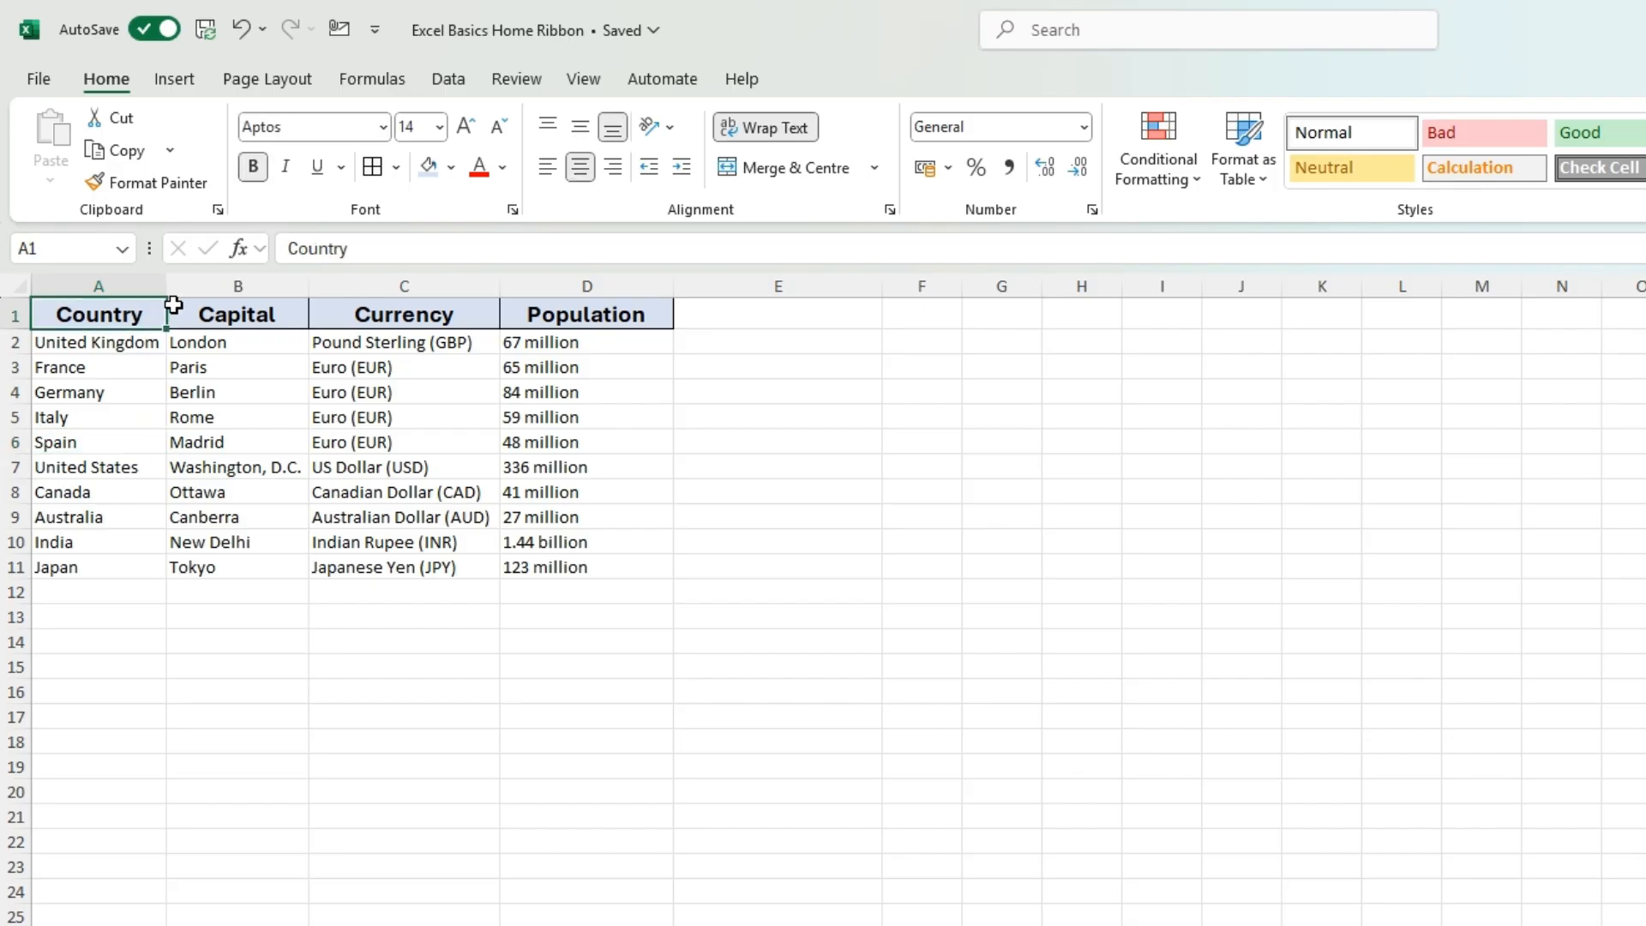
click(269, 315)
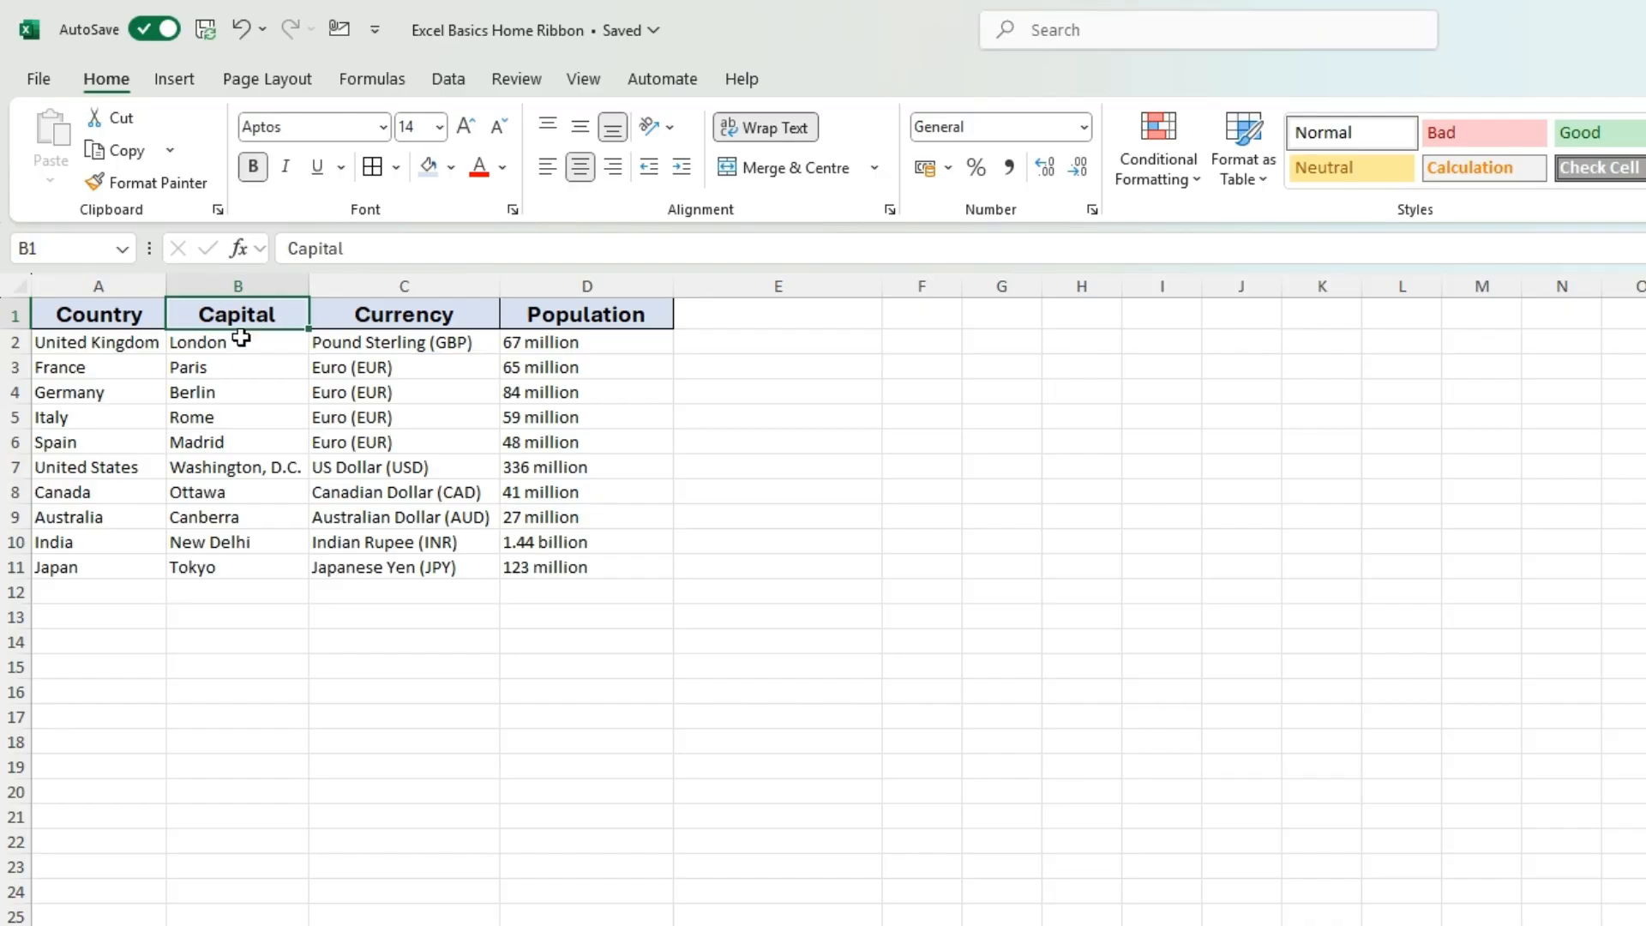
drag(89, 316, 610, 321)
click(557, 392)
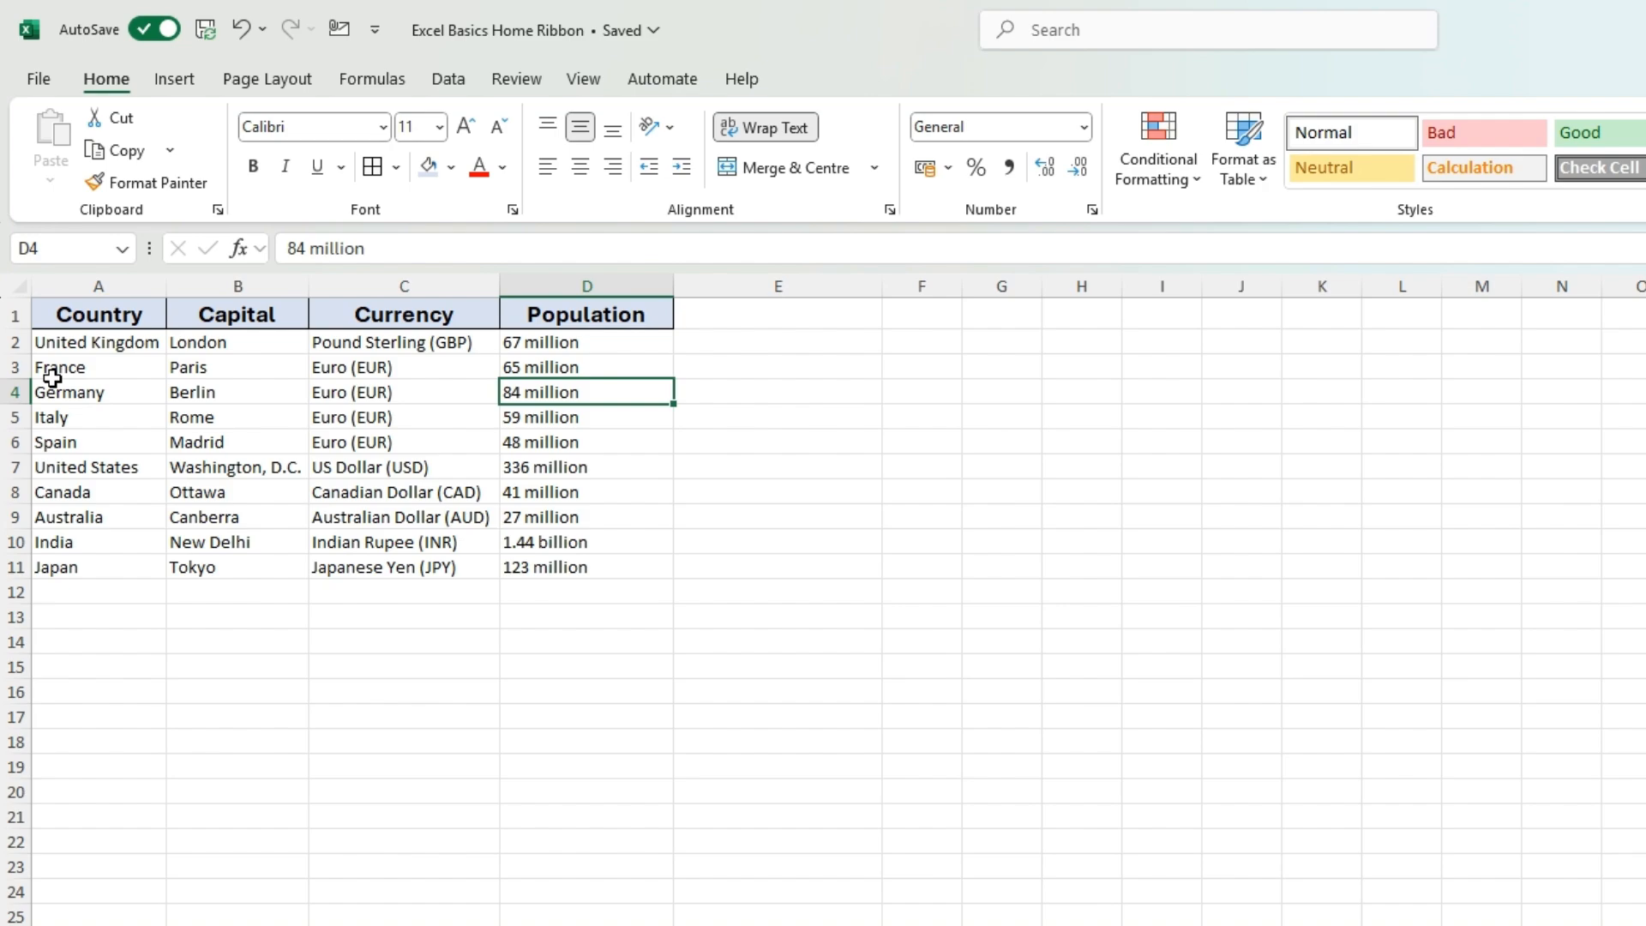
click(93, 314)
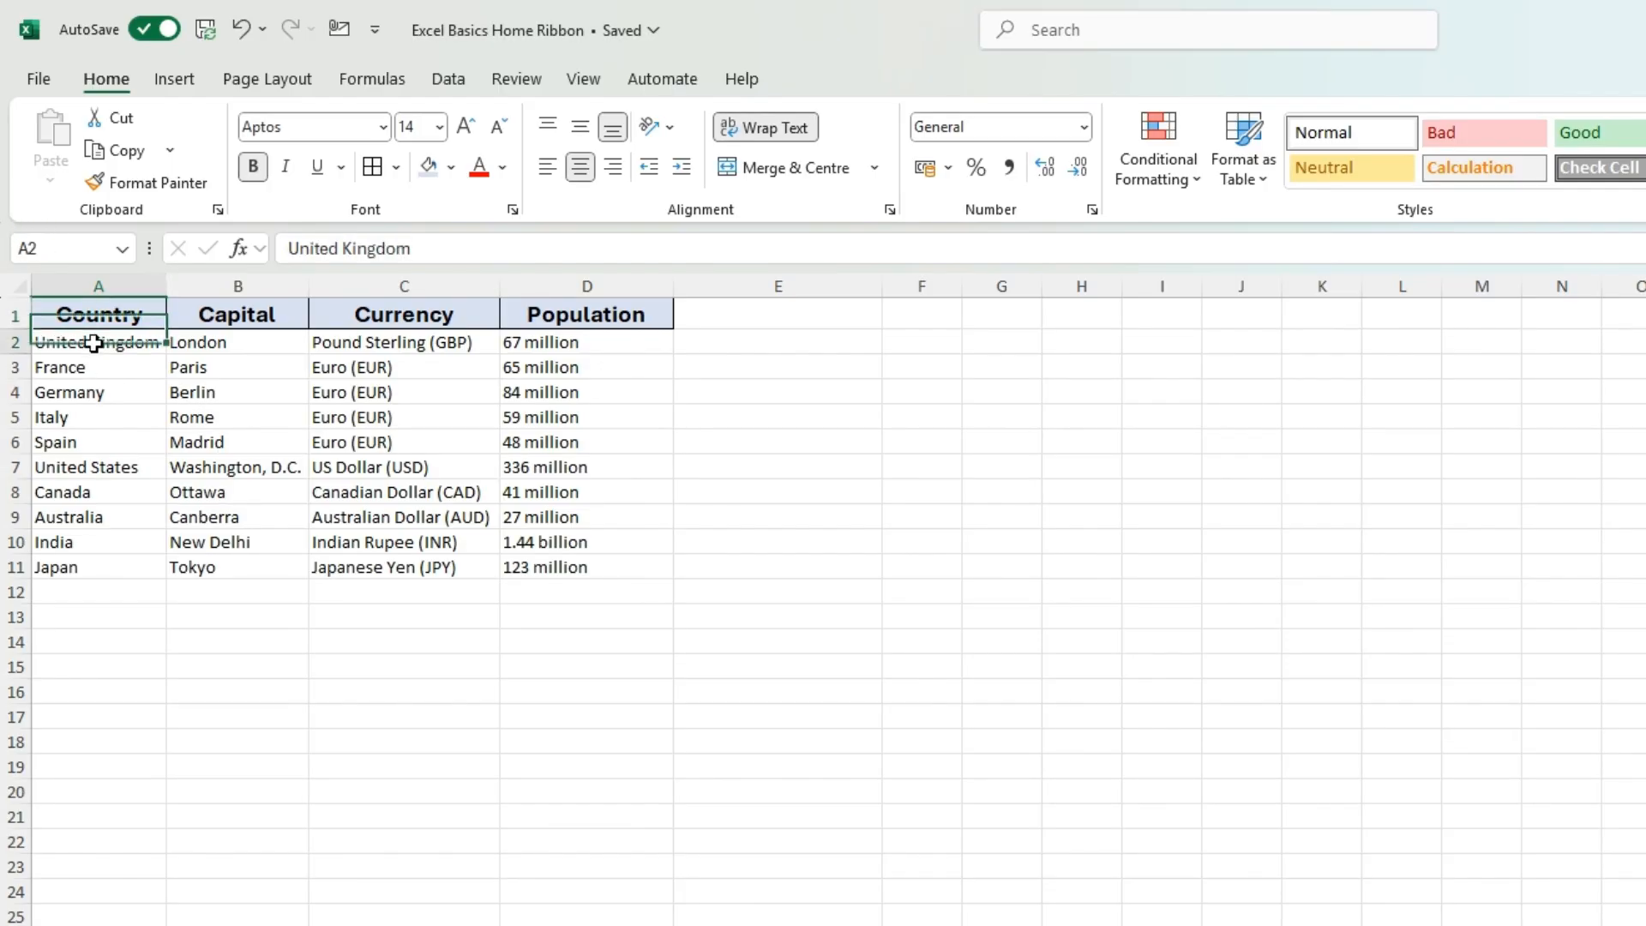
Centre the population values in D2:D11 horizontally.
drag(95, 341, 665, 566)
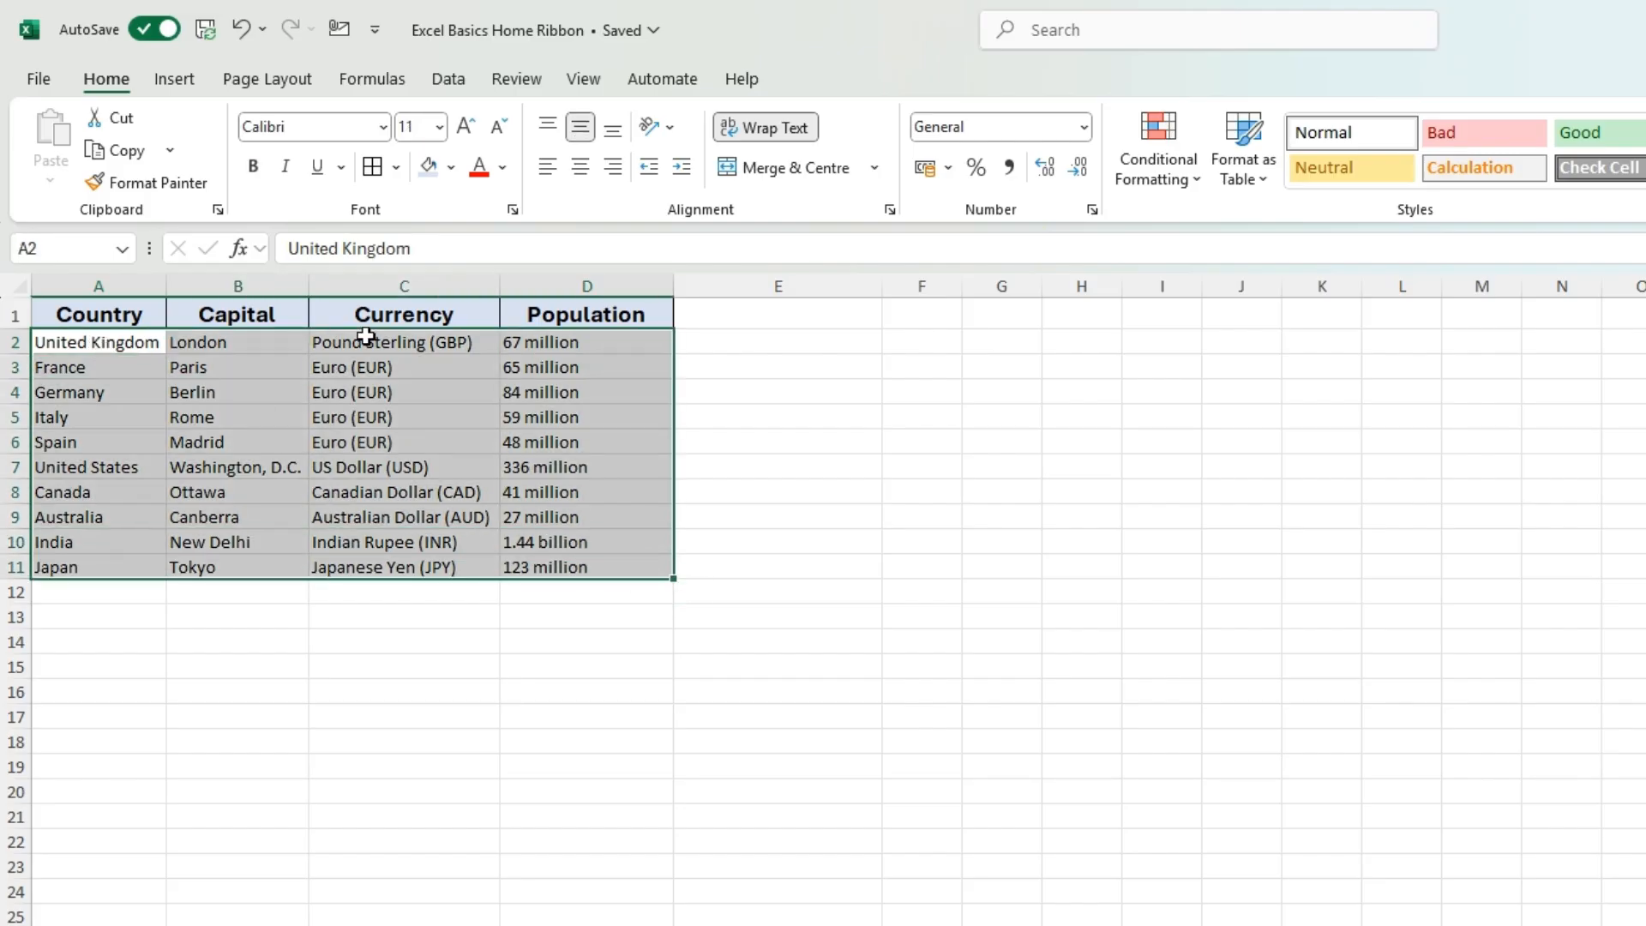
drag(601, 343, 581, 566)
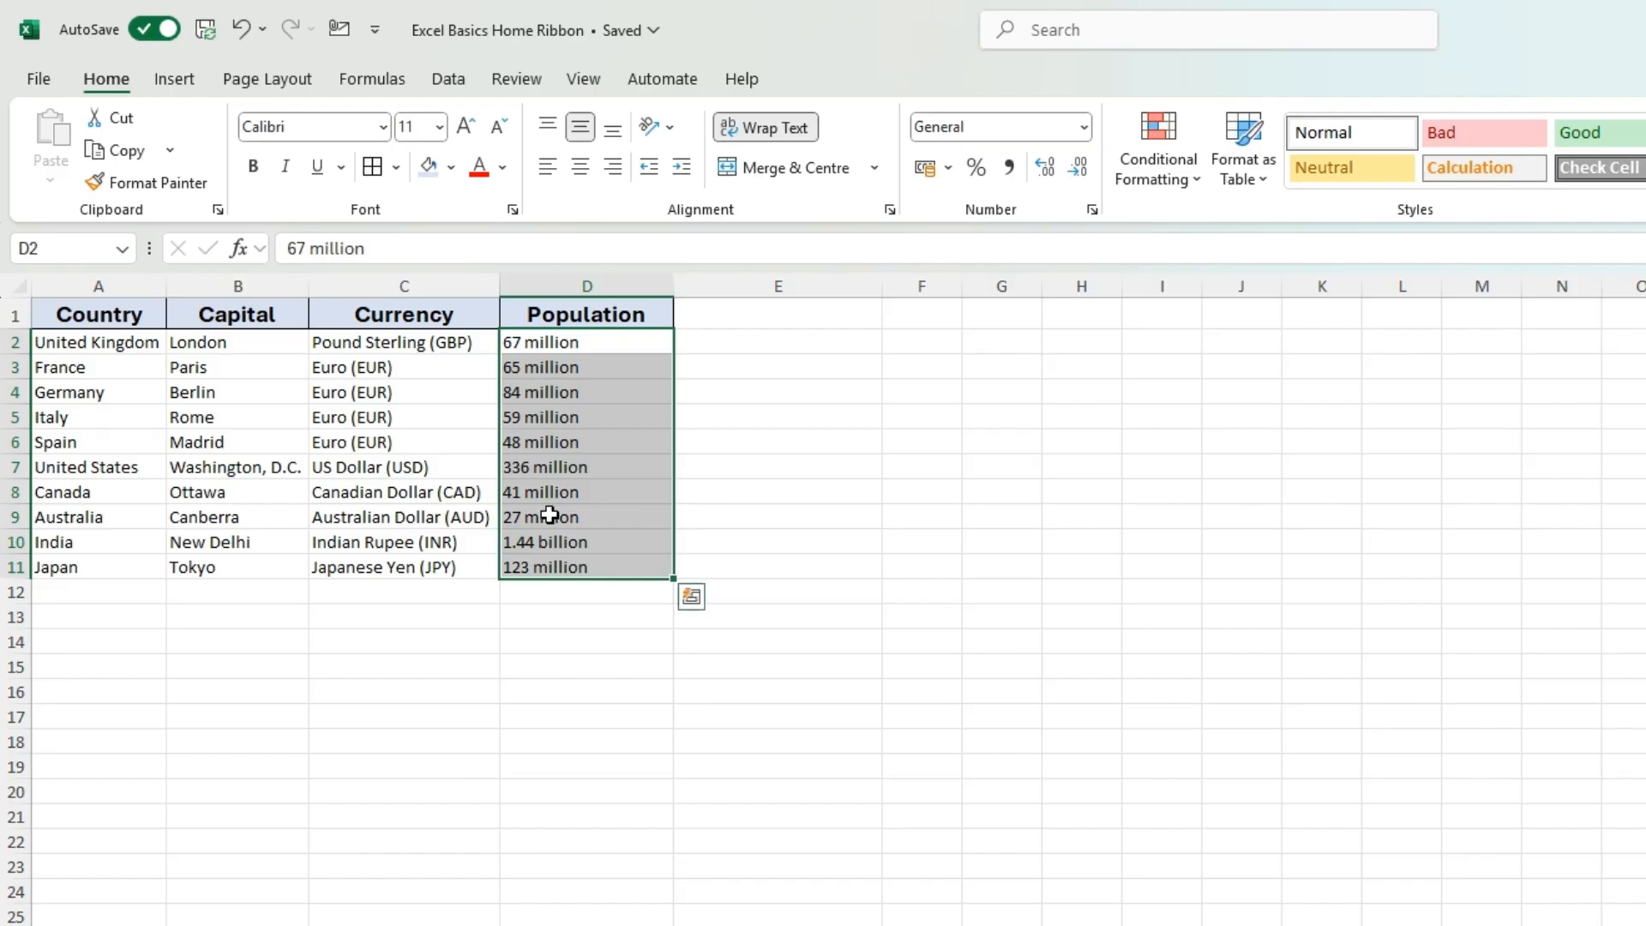
click(580, 167)
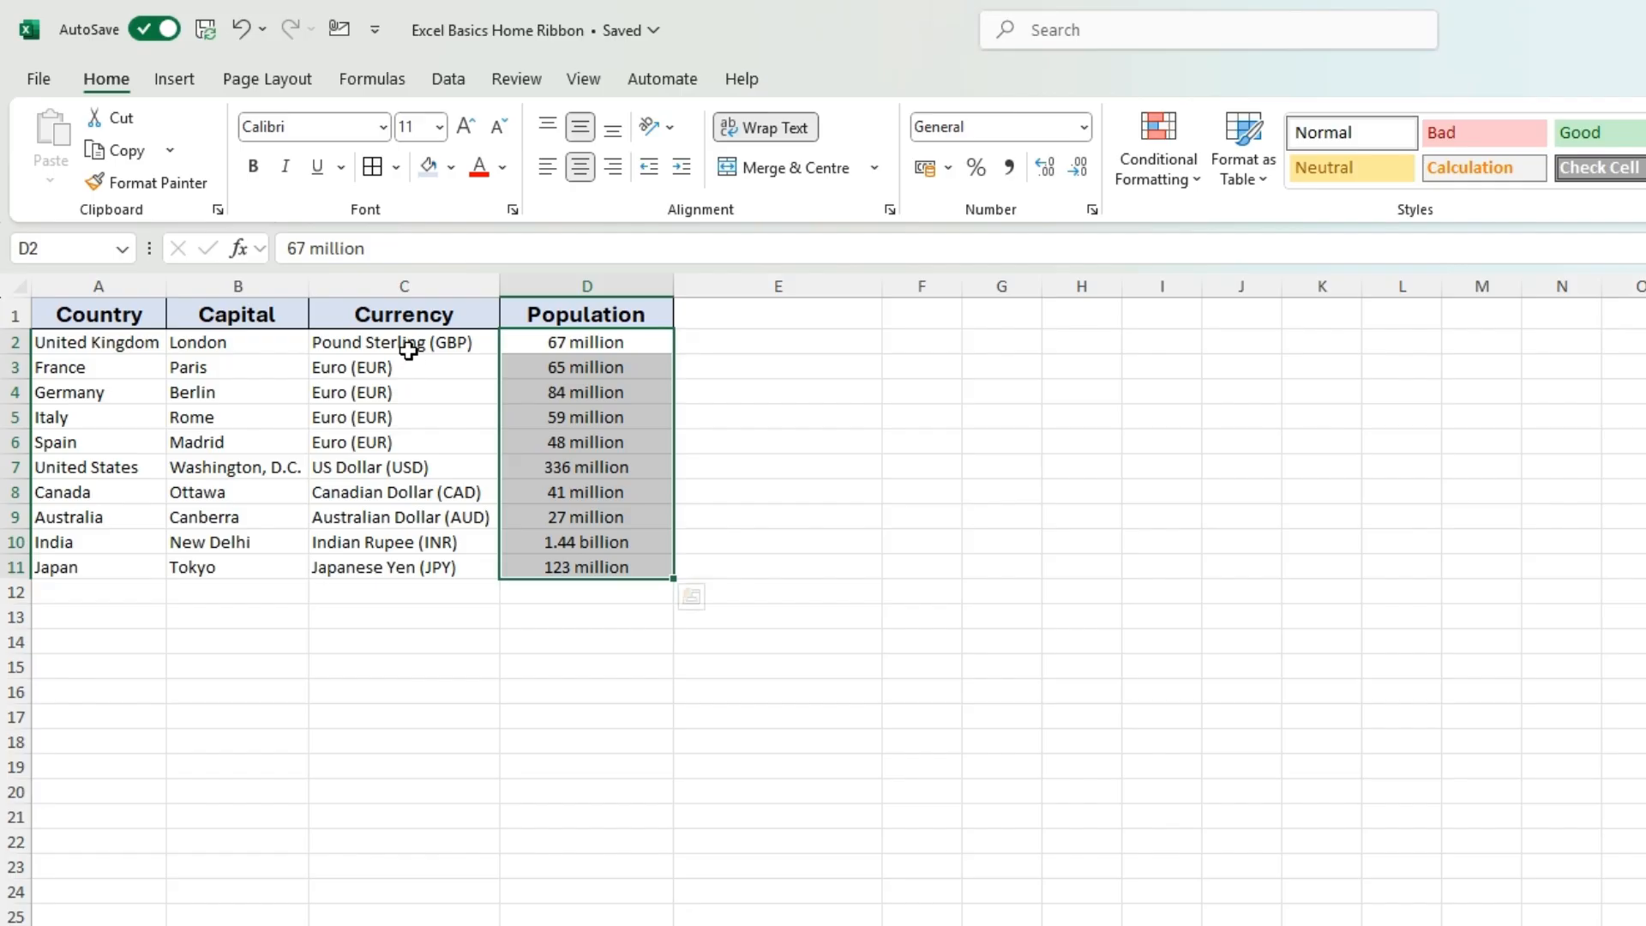
Left-align the country, capital and currency entries in A2:C11.
drag(404, 344, 26, 565)
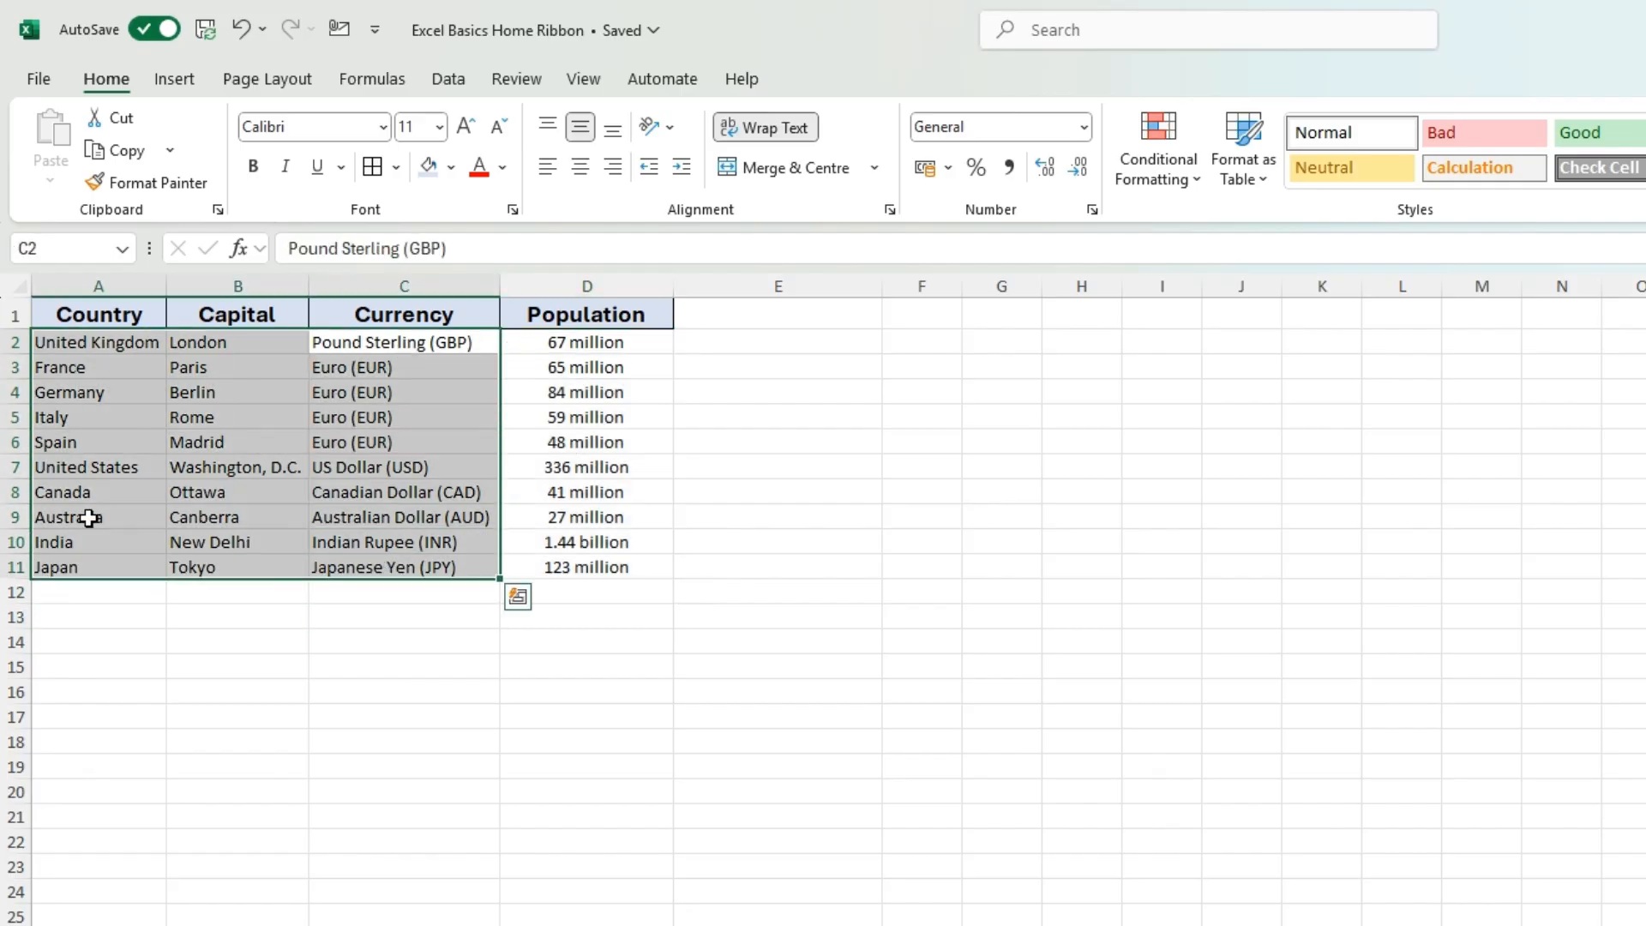
click(549, 158)
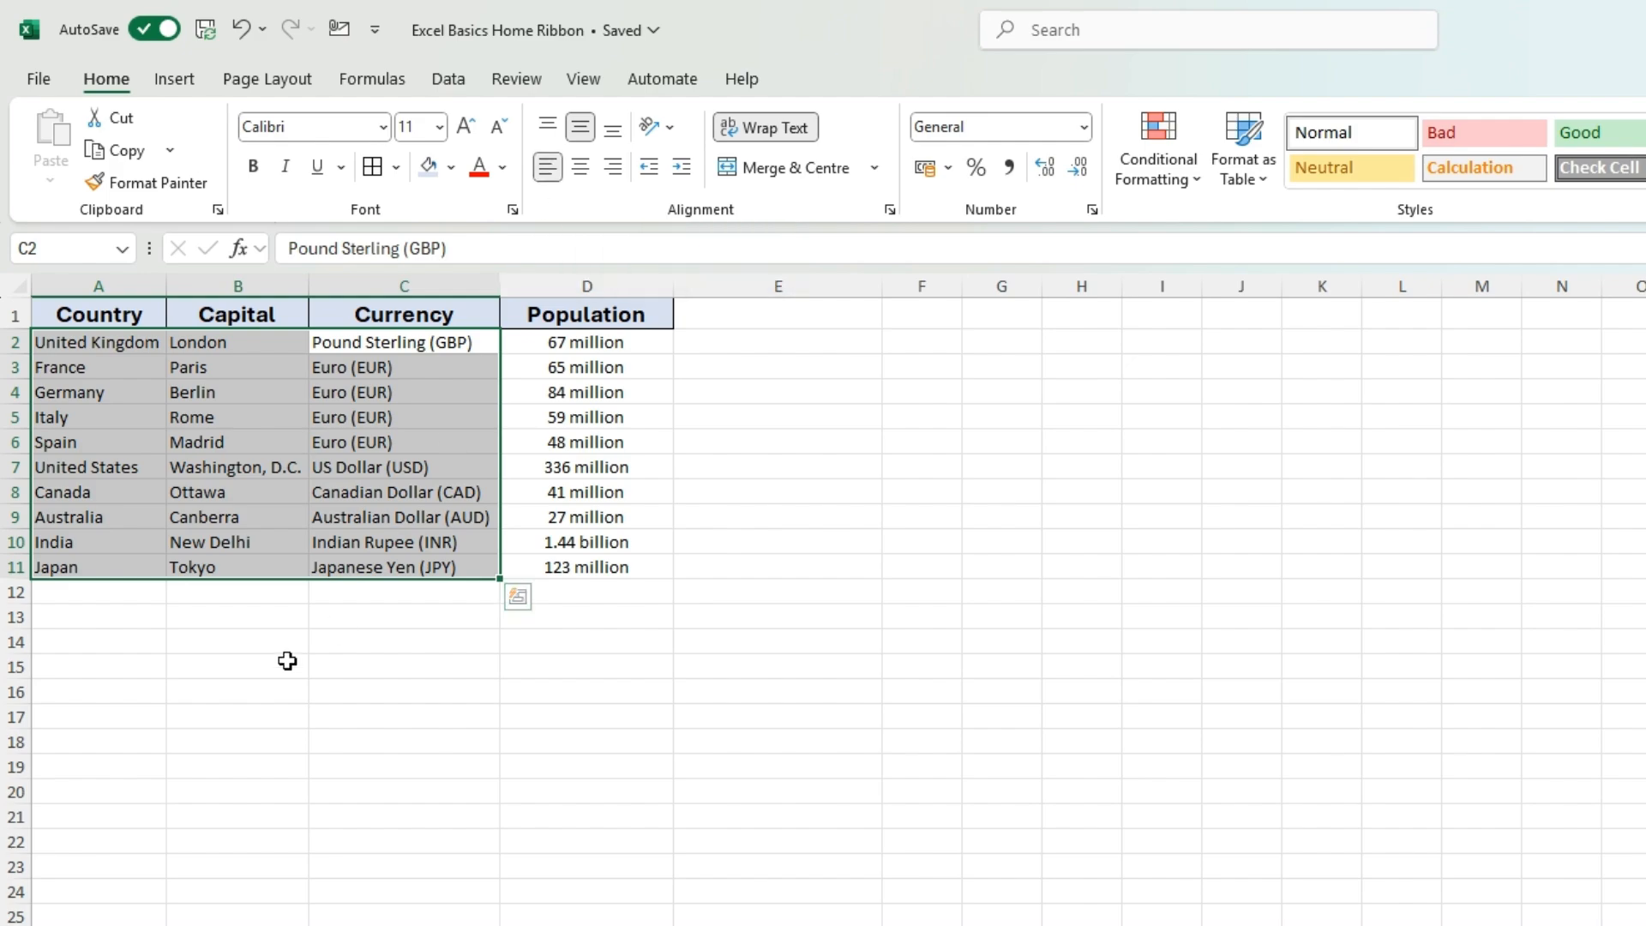
click(184, 660)
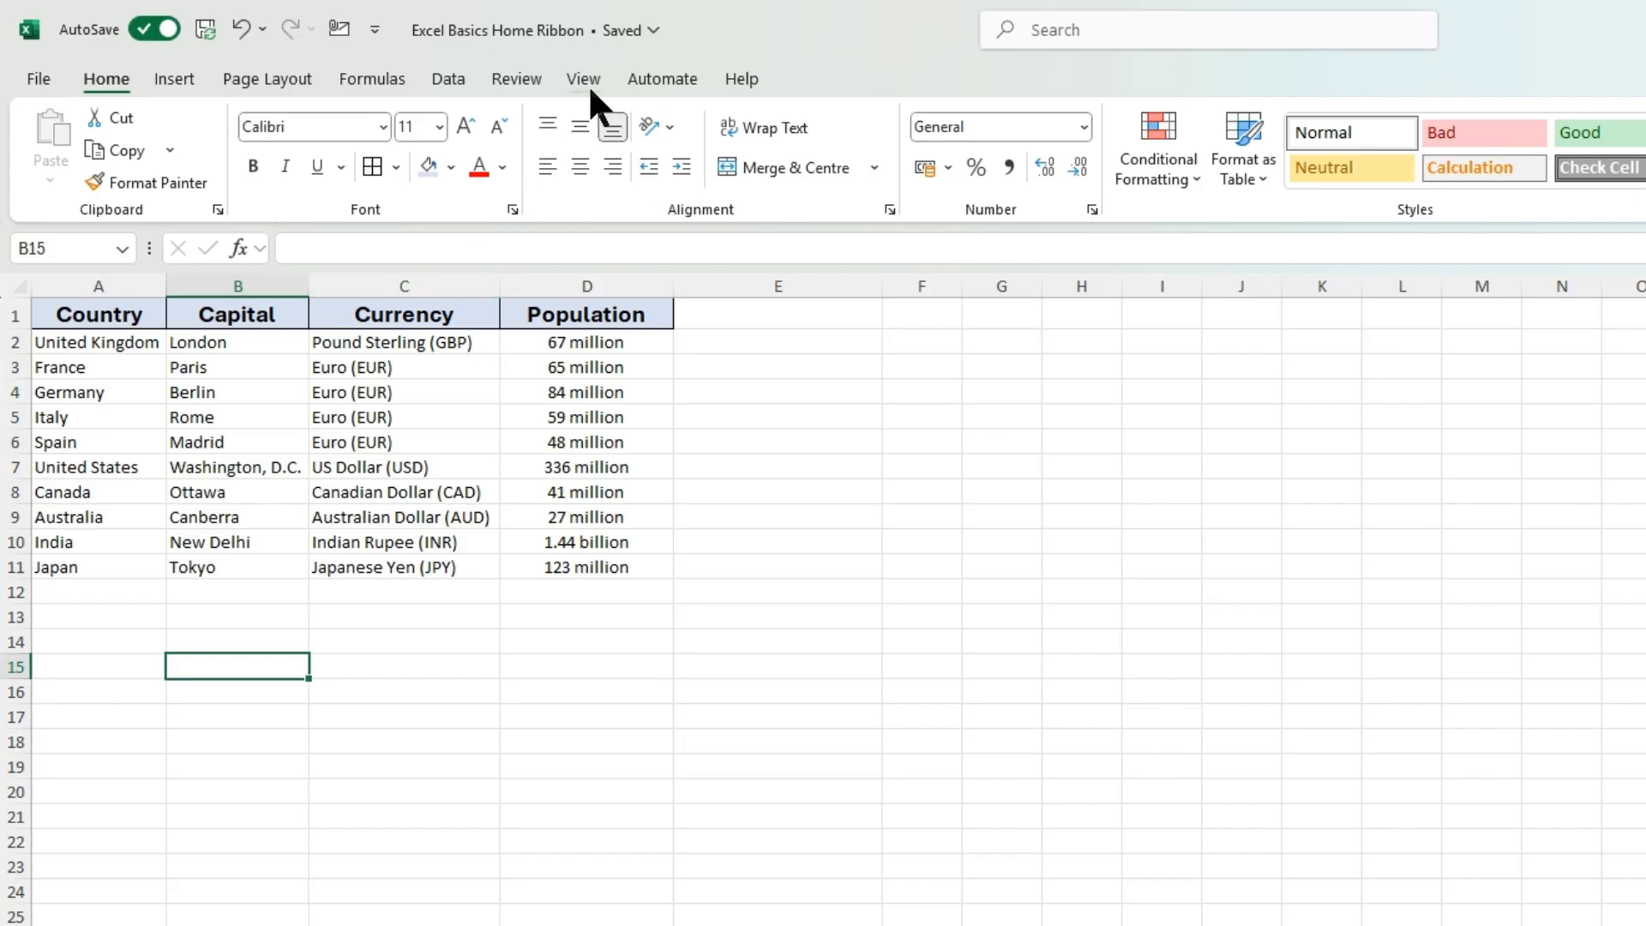
click(358, 562)
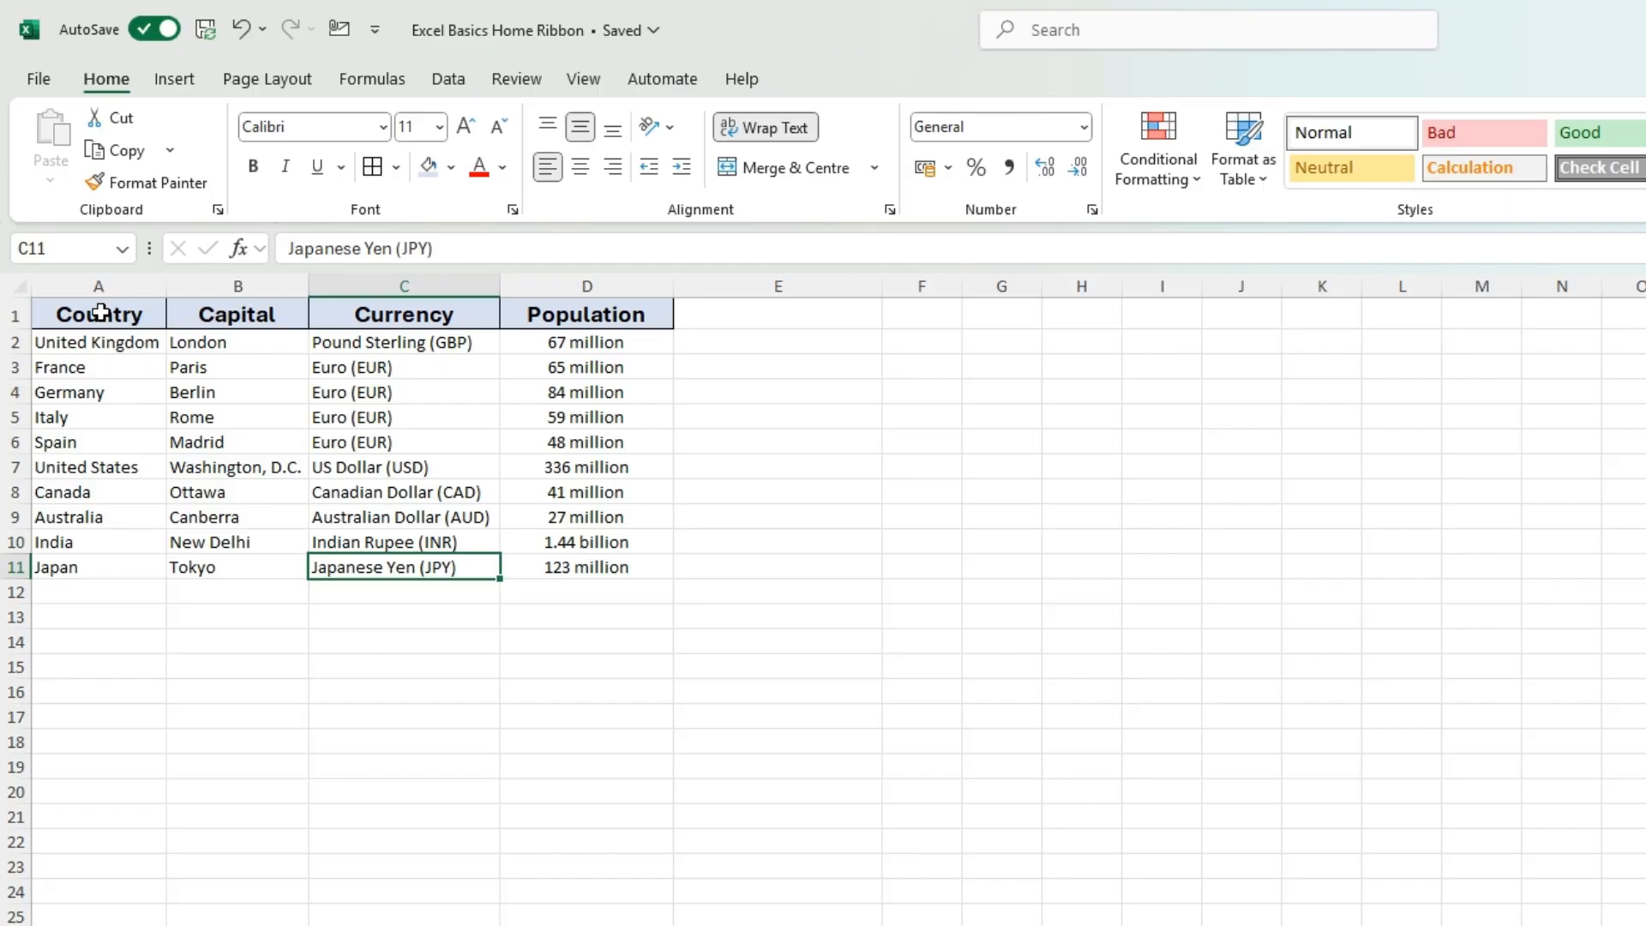
Insert a blank row above the table's header row.
click(3, 314)
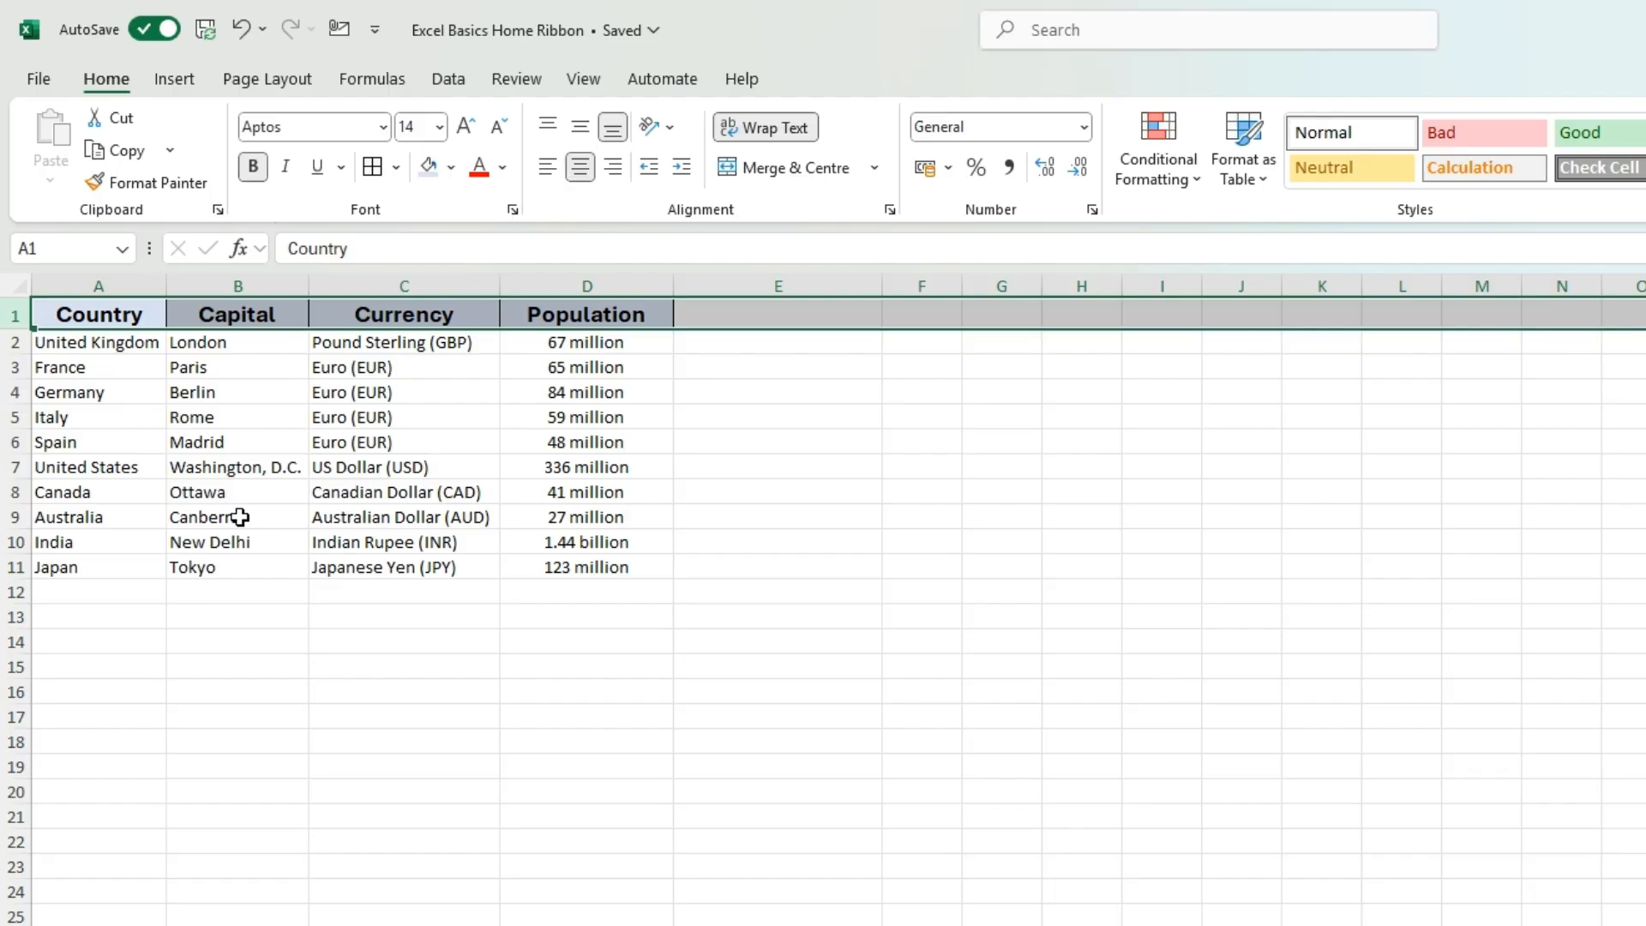
drag(86, 442, 132, 462)
click(13, 314)
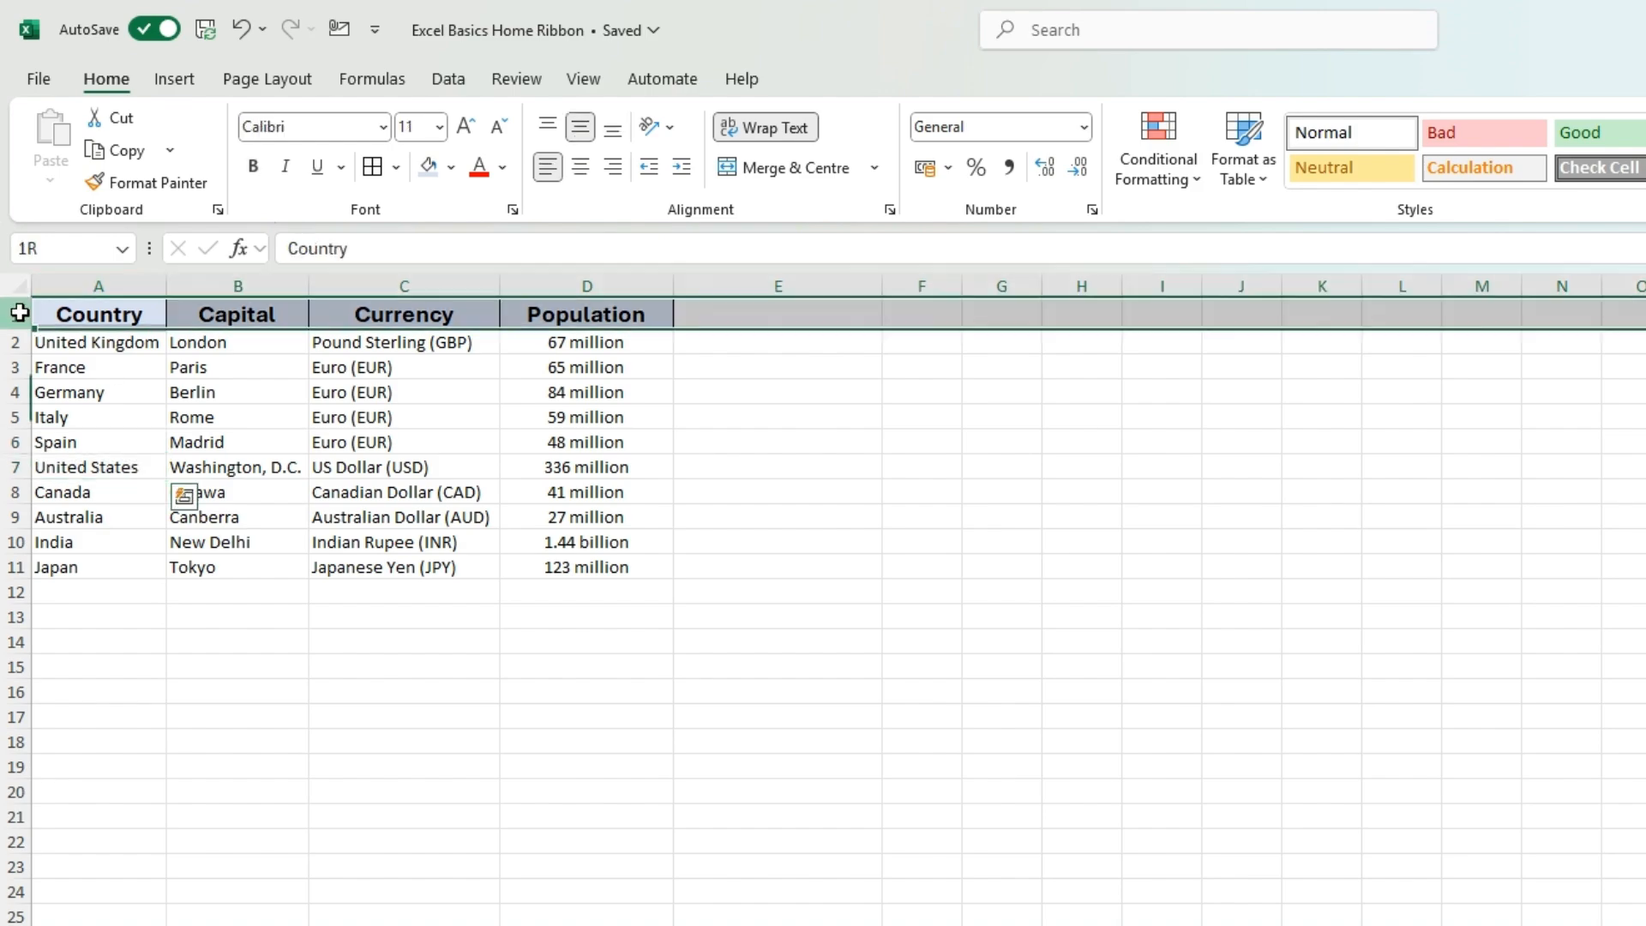
right_click(13, 314)
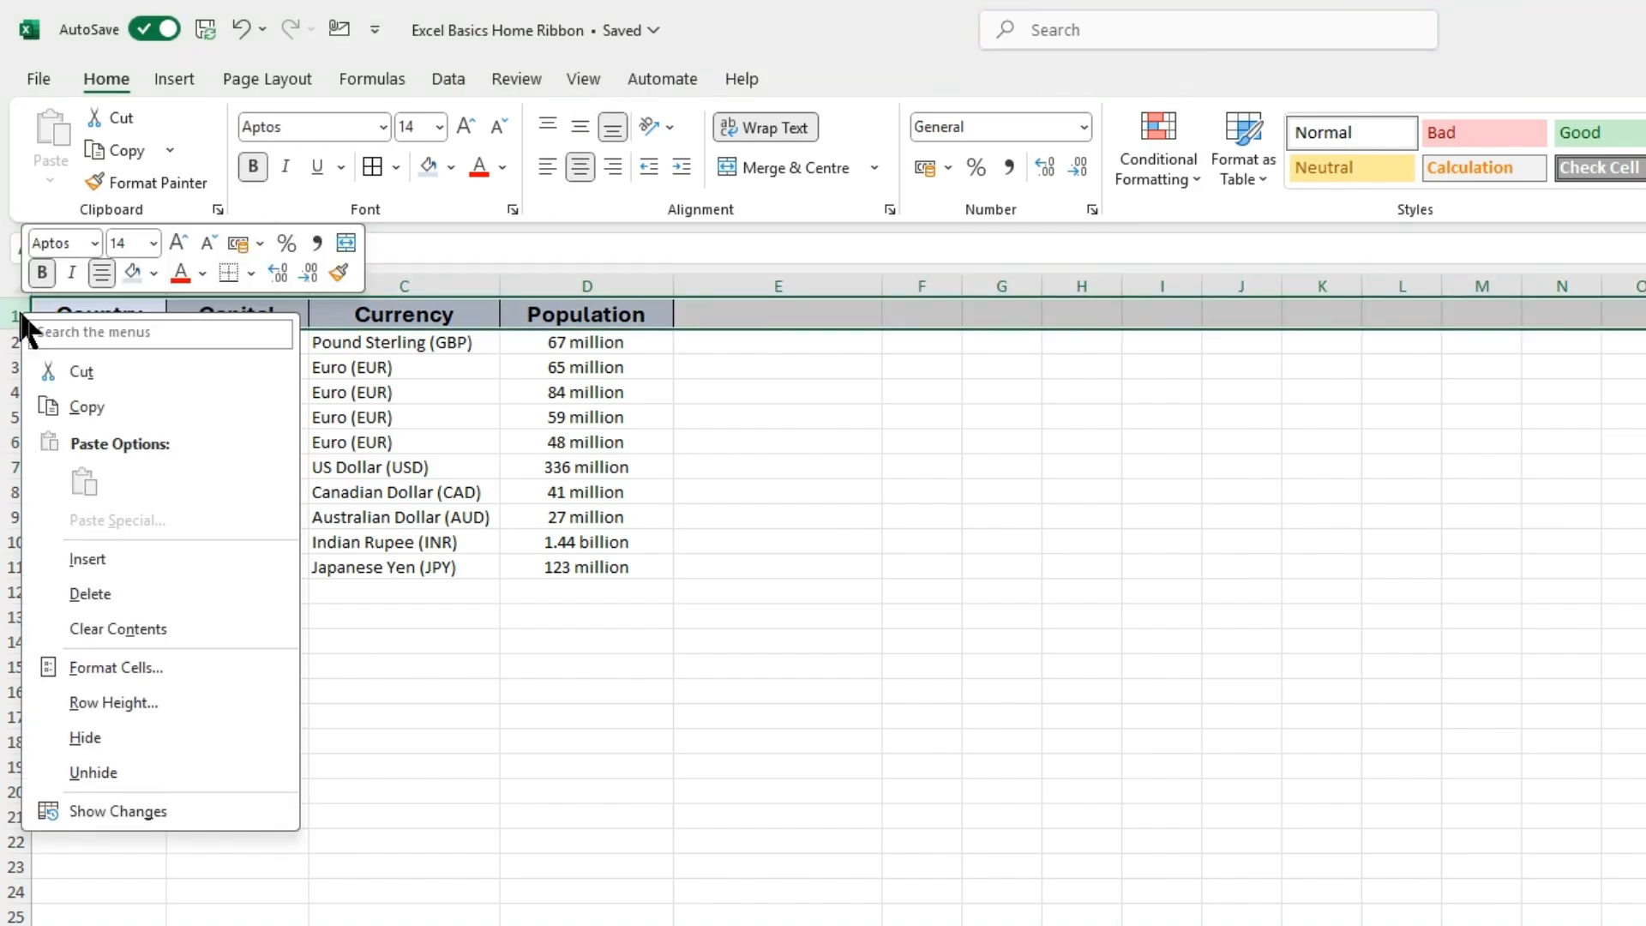
click(105, 552)
click(287, 600)
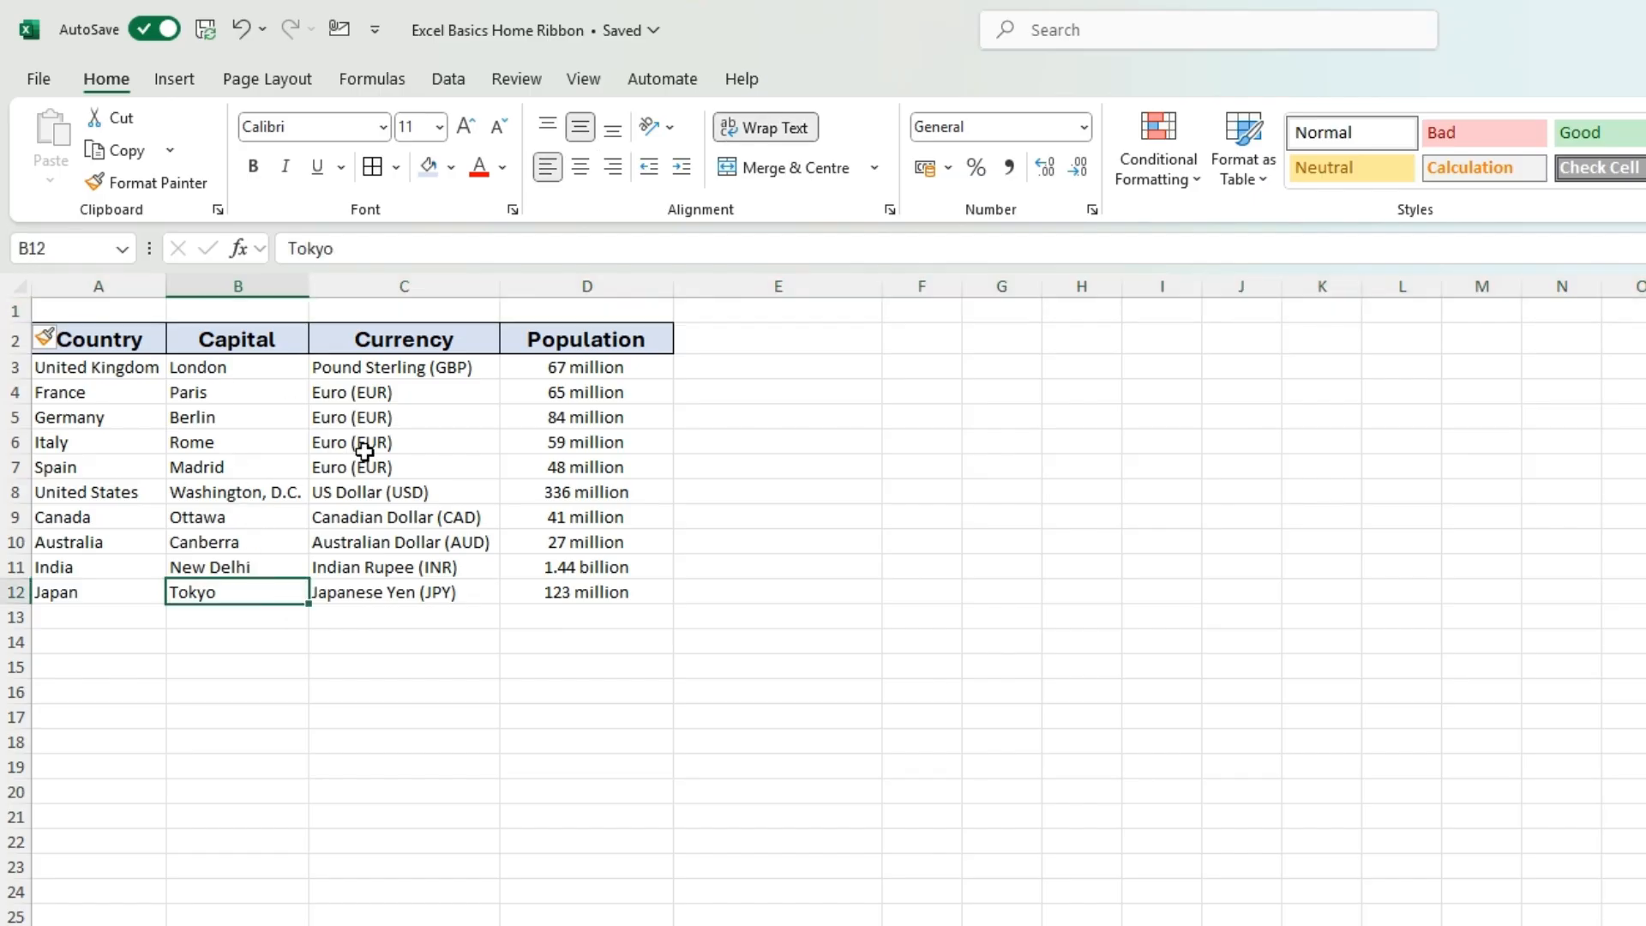
Fill cells A1:D1 with the headers' light blue colour, then merge and centre them into one cell.
click(119, 310)
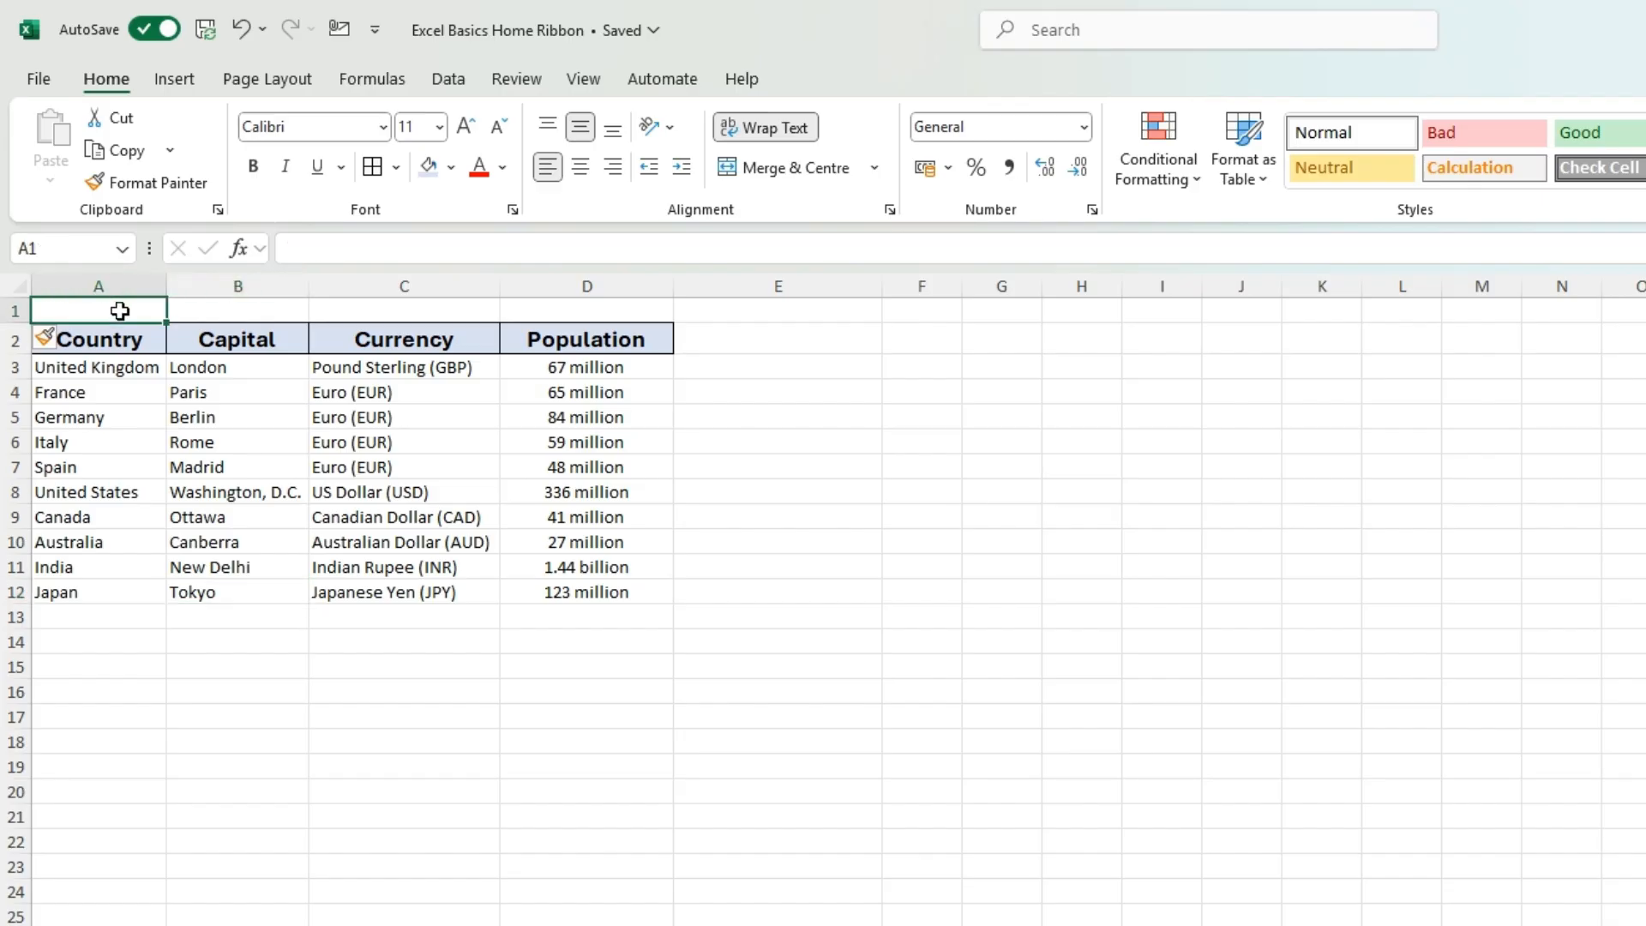
drag(154, 310, 555, 268)
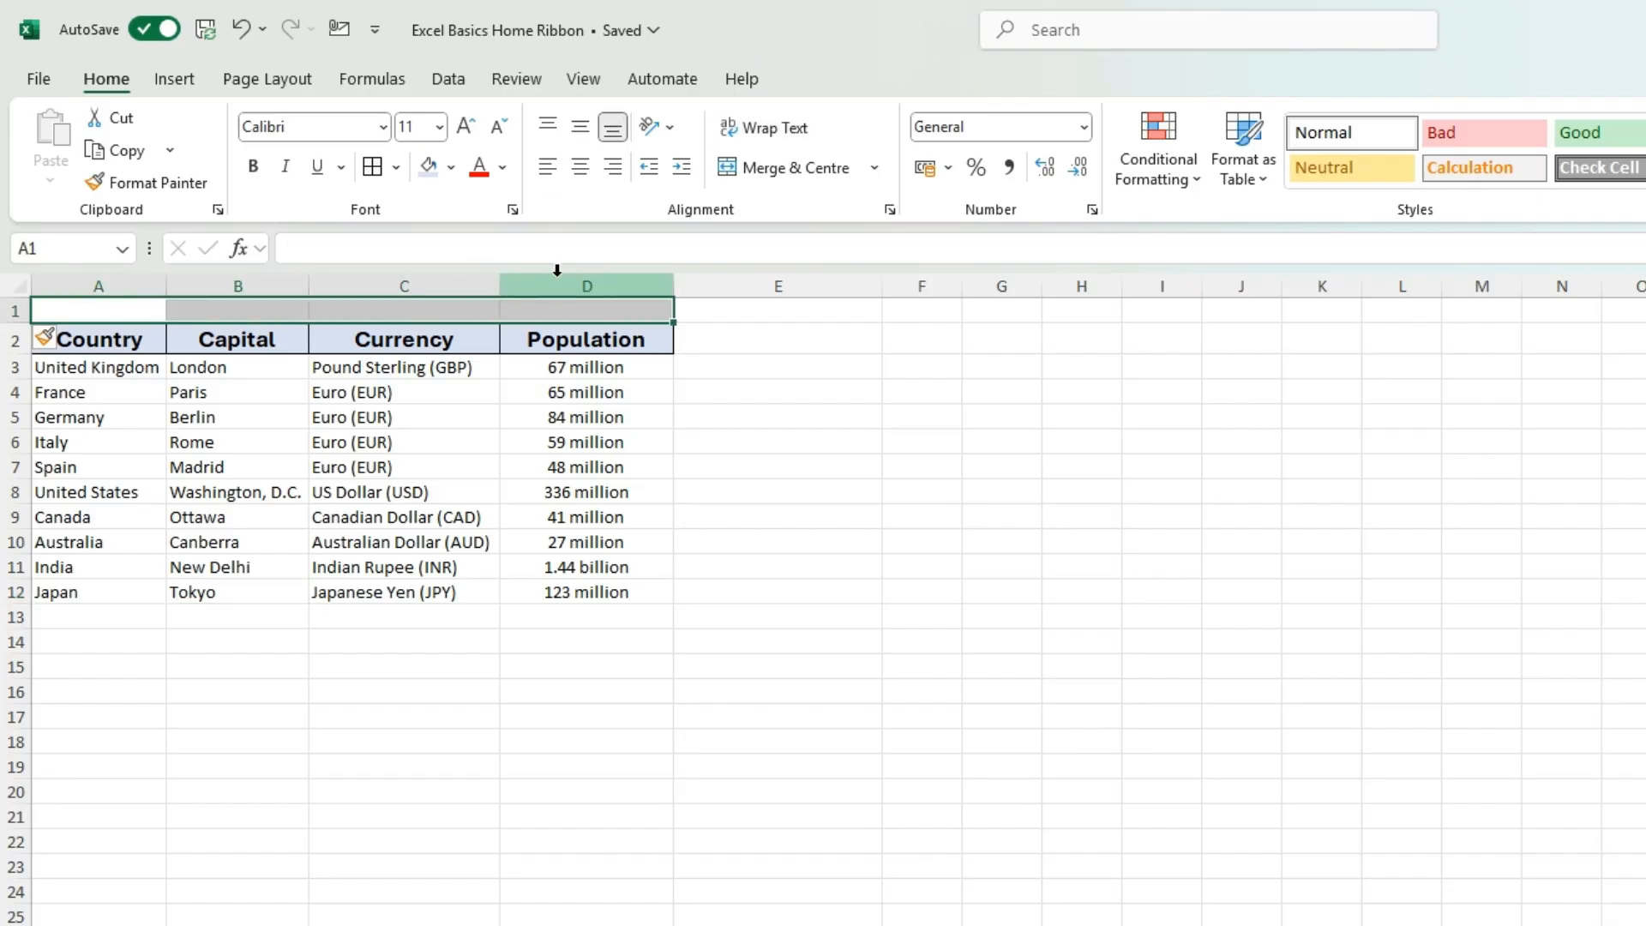
click(427, 166)
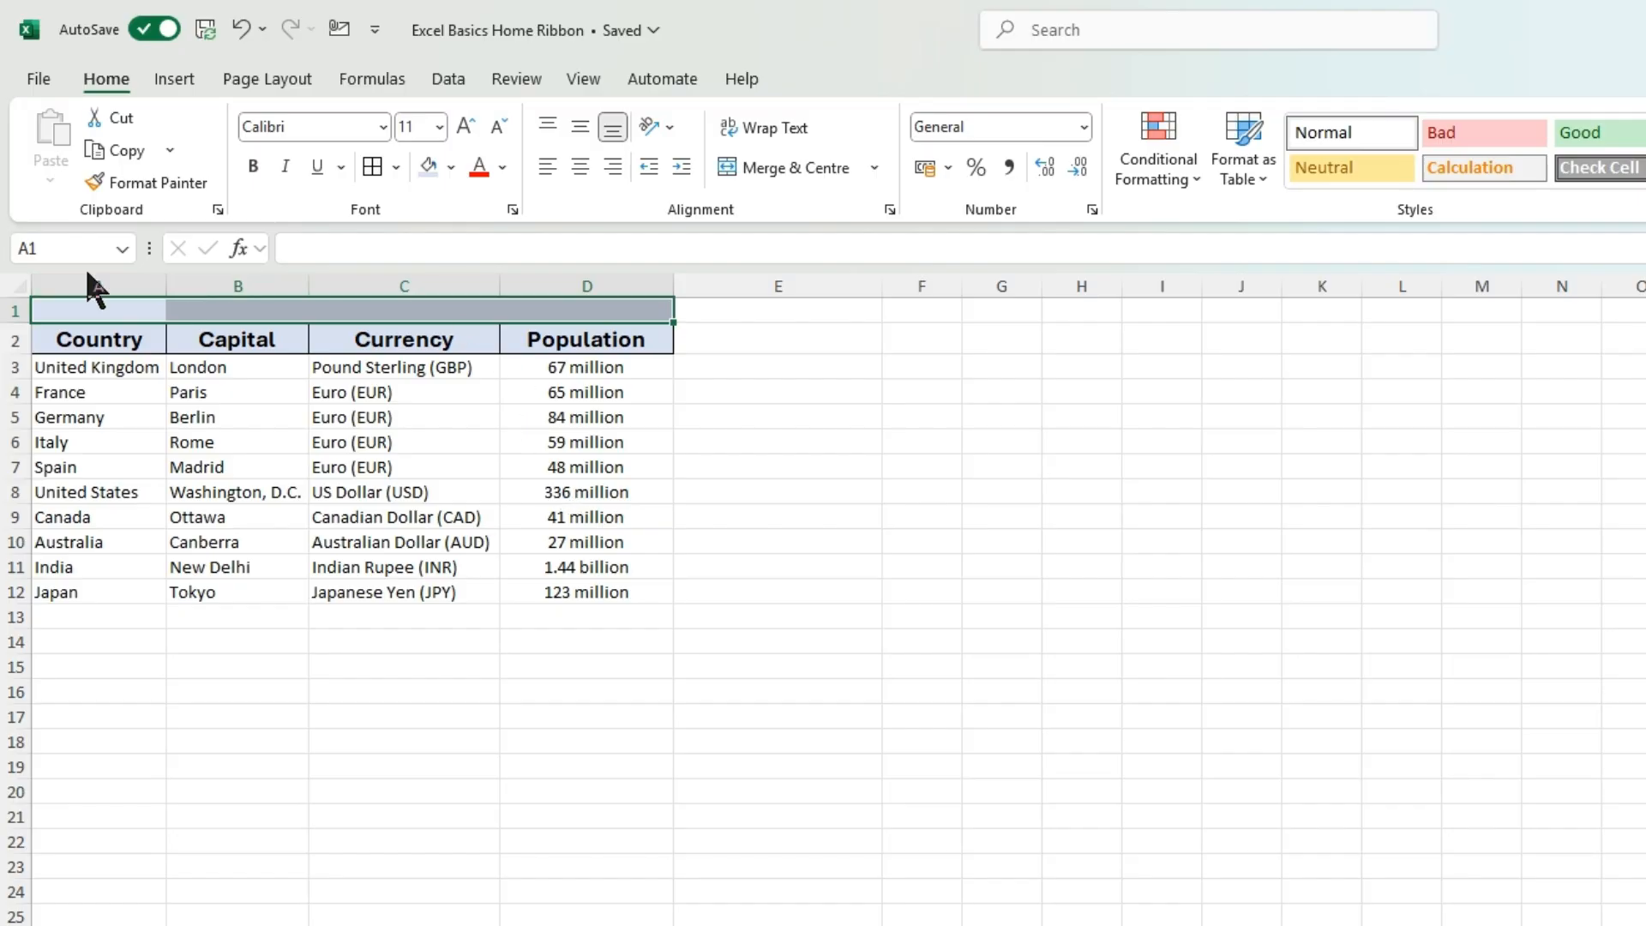
click(830, 164)
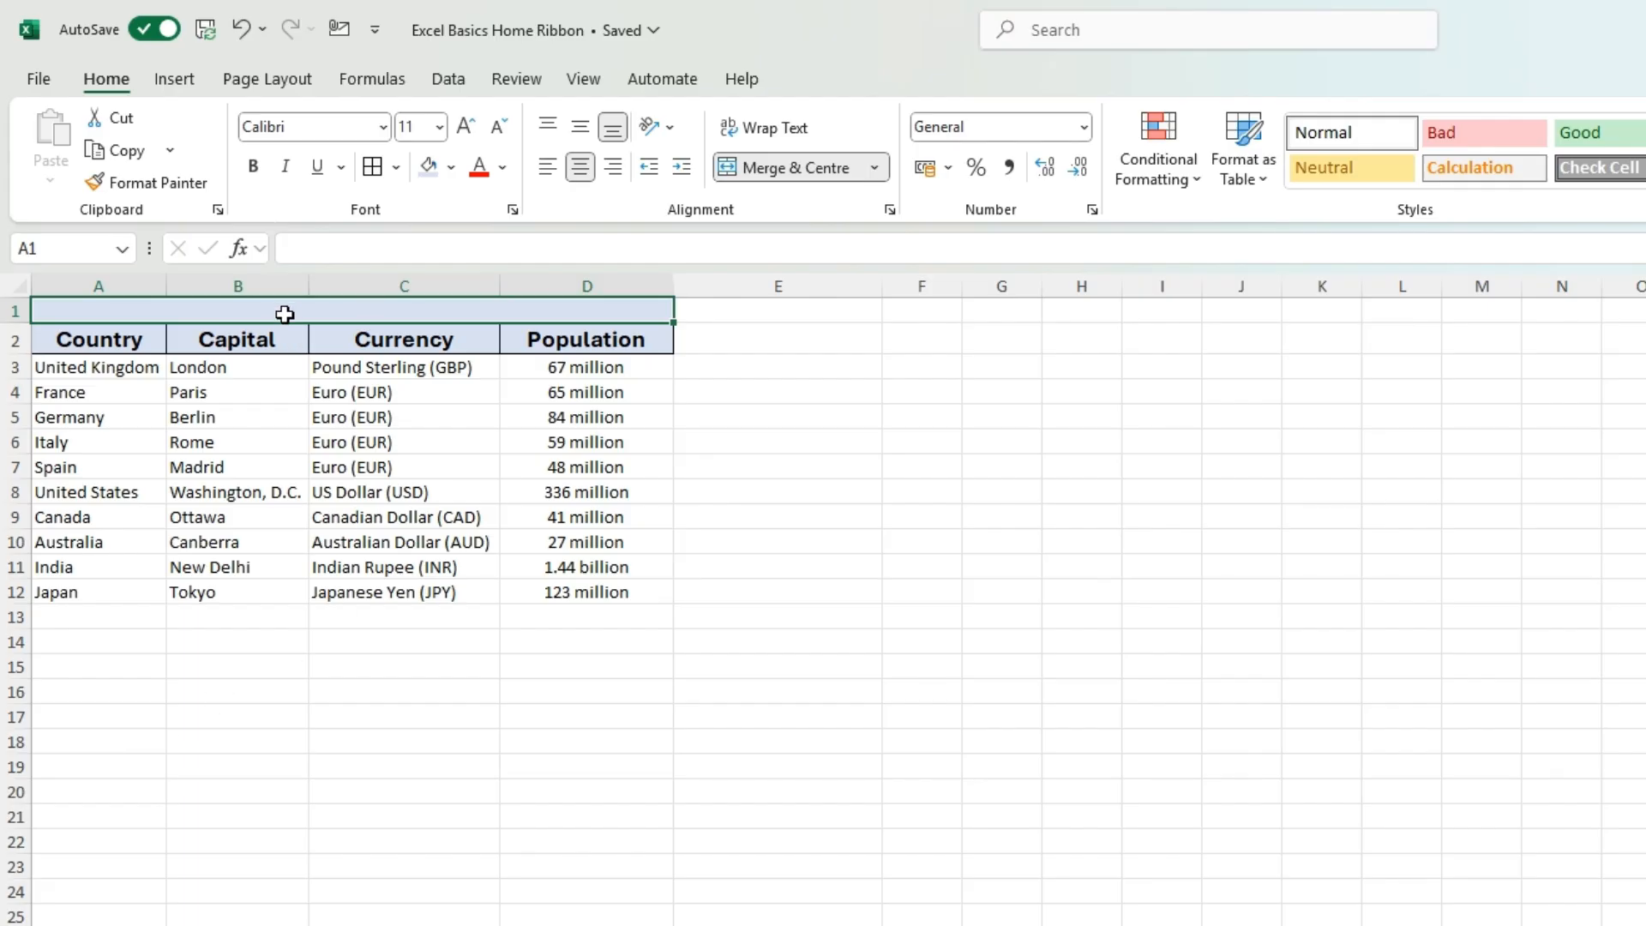
key(Down)
key(Up)
text(DKJFSDJ)
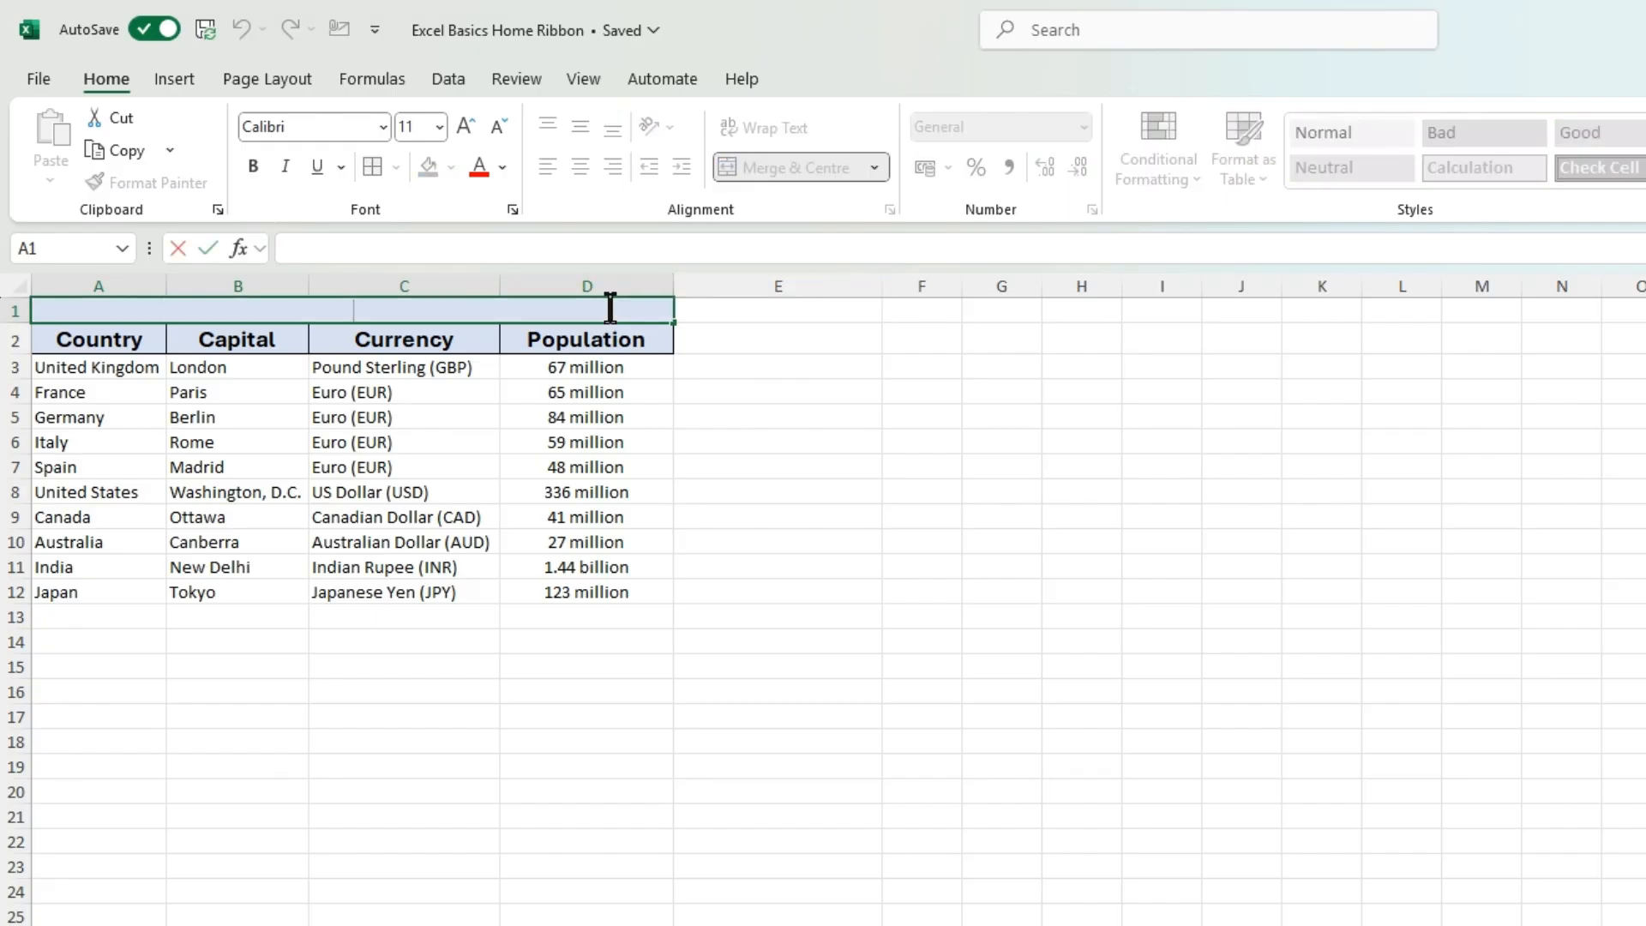
text(KLDSJKLFWDJK;SDFJKLSDFJKLSDFJK)
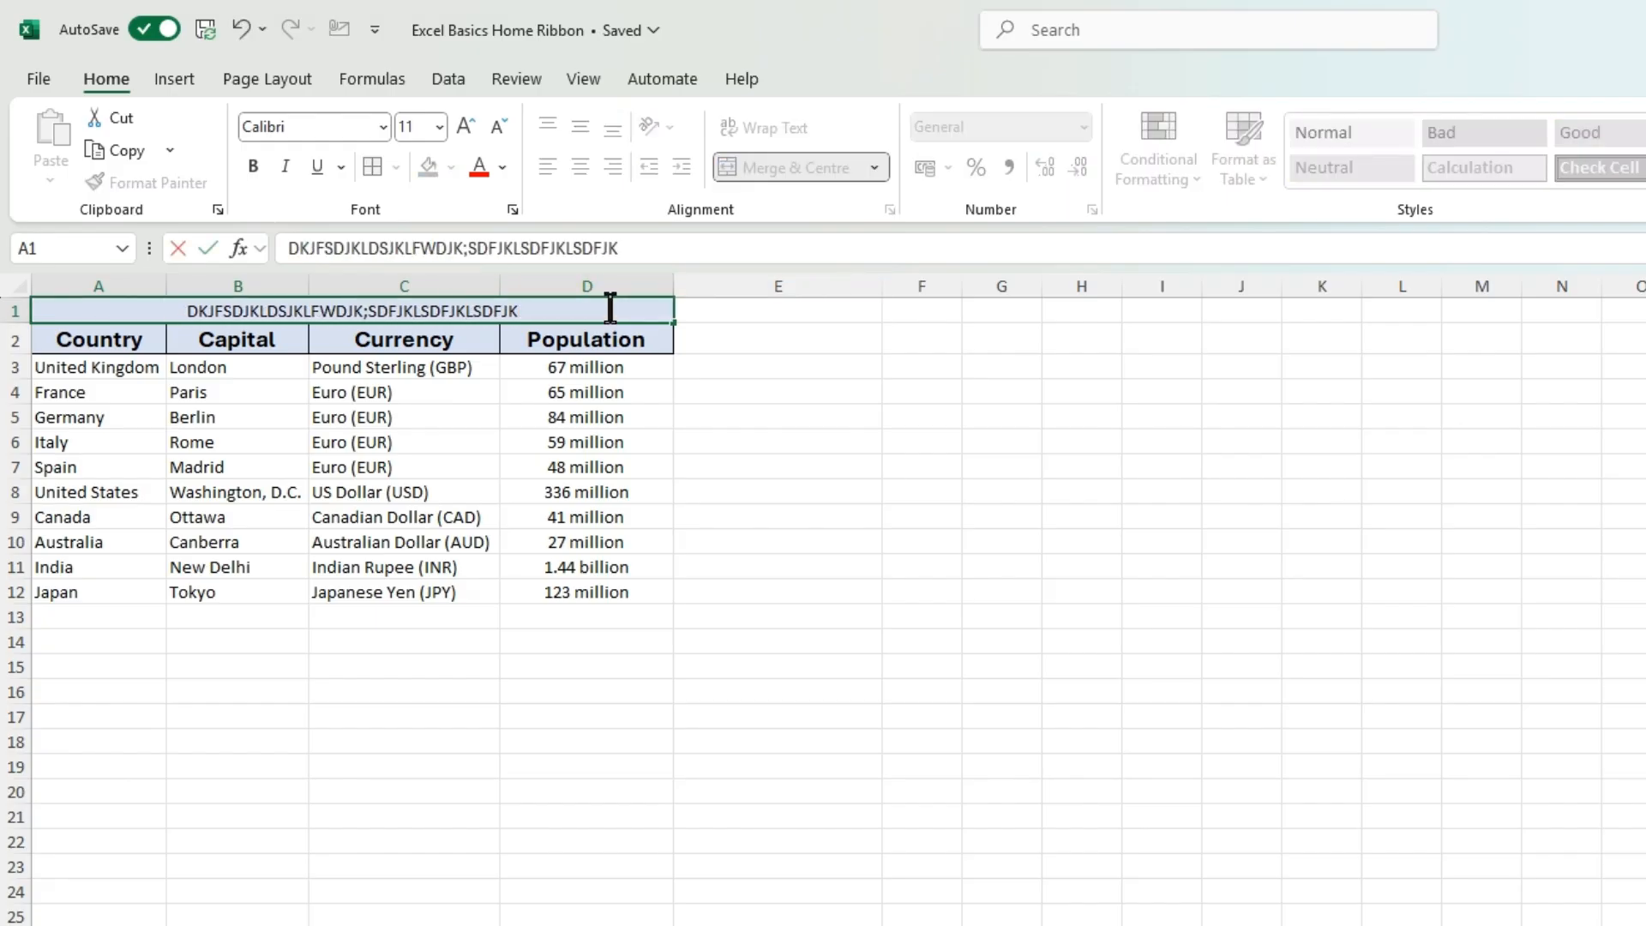
key(BackSpace)
key(BackSpace)
key(BackSpace)
key(BackSpace)
key(BackSpace)
key(BackSpace)
key(BackSpace)
key(BackSpace)
key(BackSpace)
key(BackSpace)
key(BackSpace)
key(BackSpace)
key(BackSpace)
key(BackSpace)
key(BackSpace)
key(BackSpace)
key(BackSpace)
key(BackSpace)
key(BackSpace)
key(BackSpace)
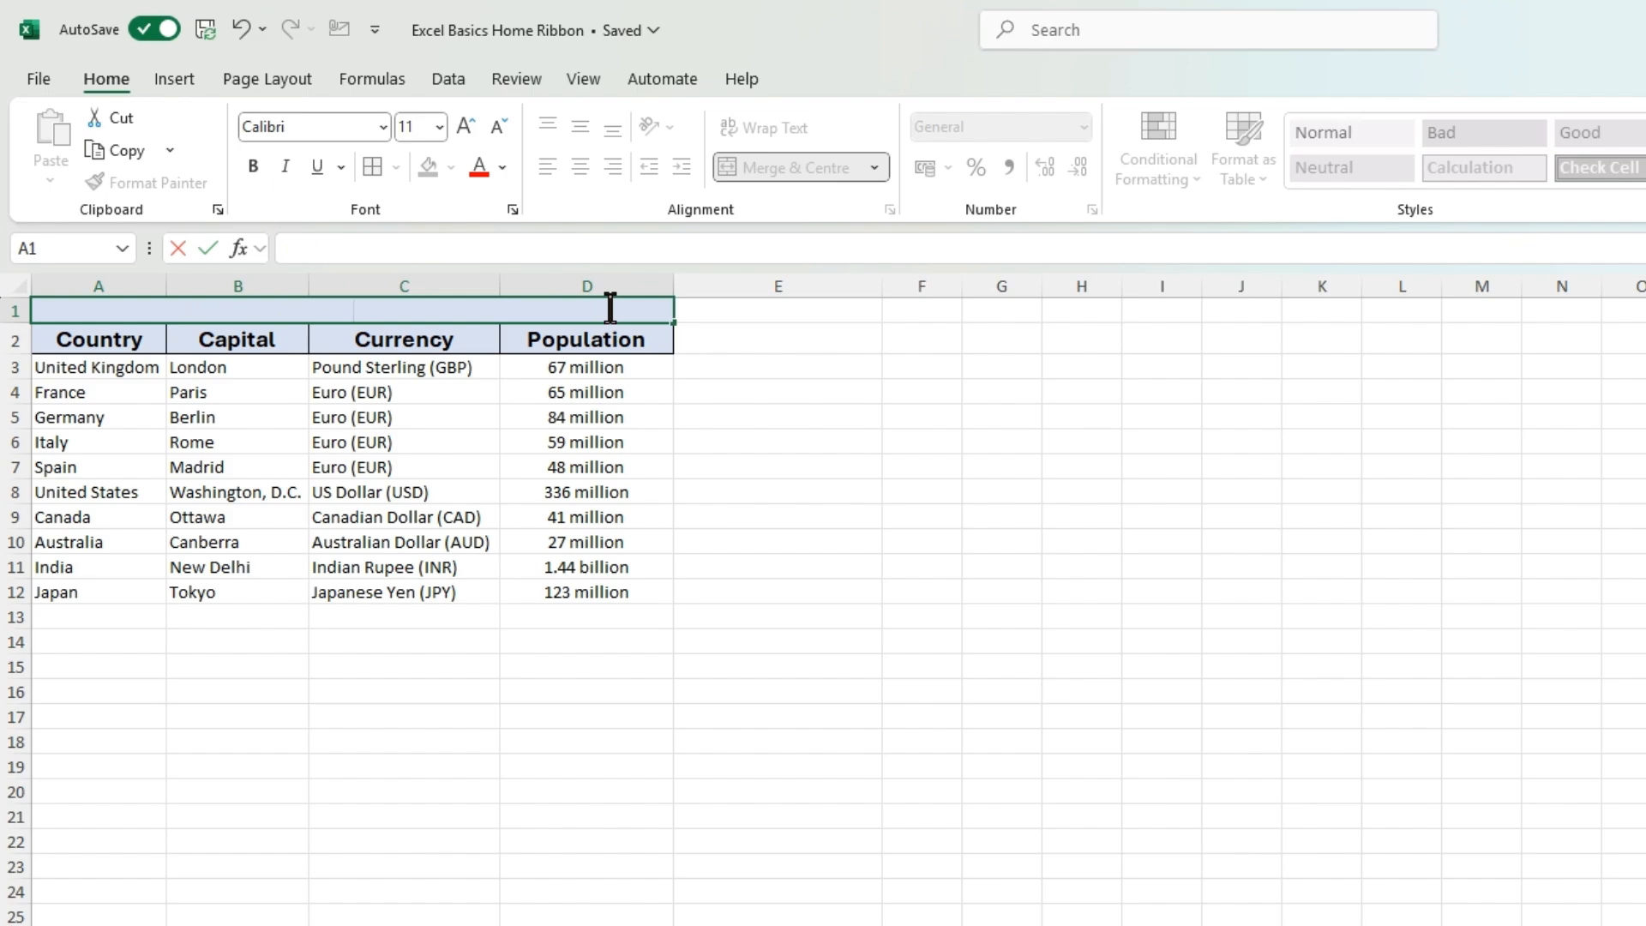
text(M)
key(BackSpace)
text(dAT)
key(BackSpace)
key(BackSpace)
key(BackSpace)
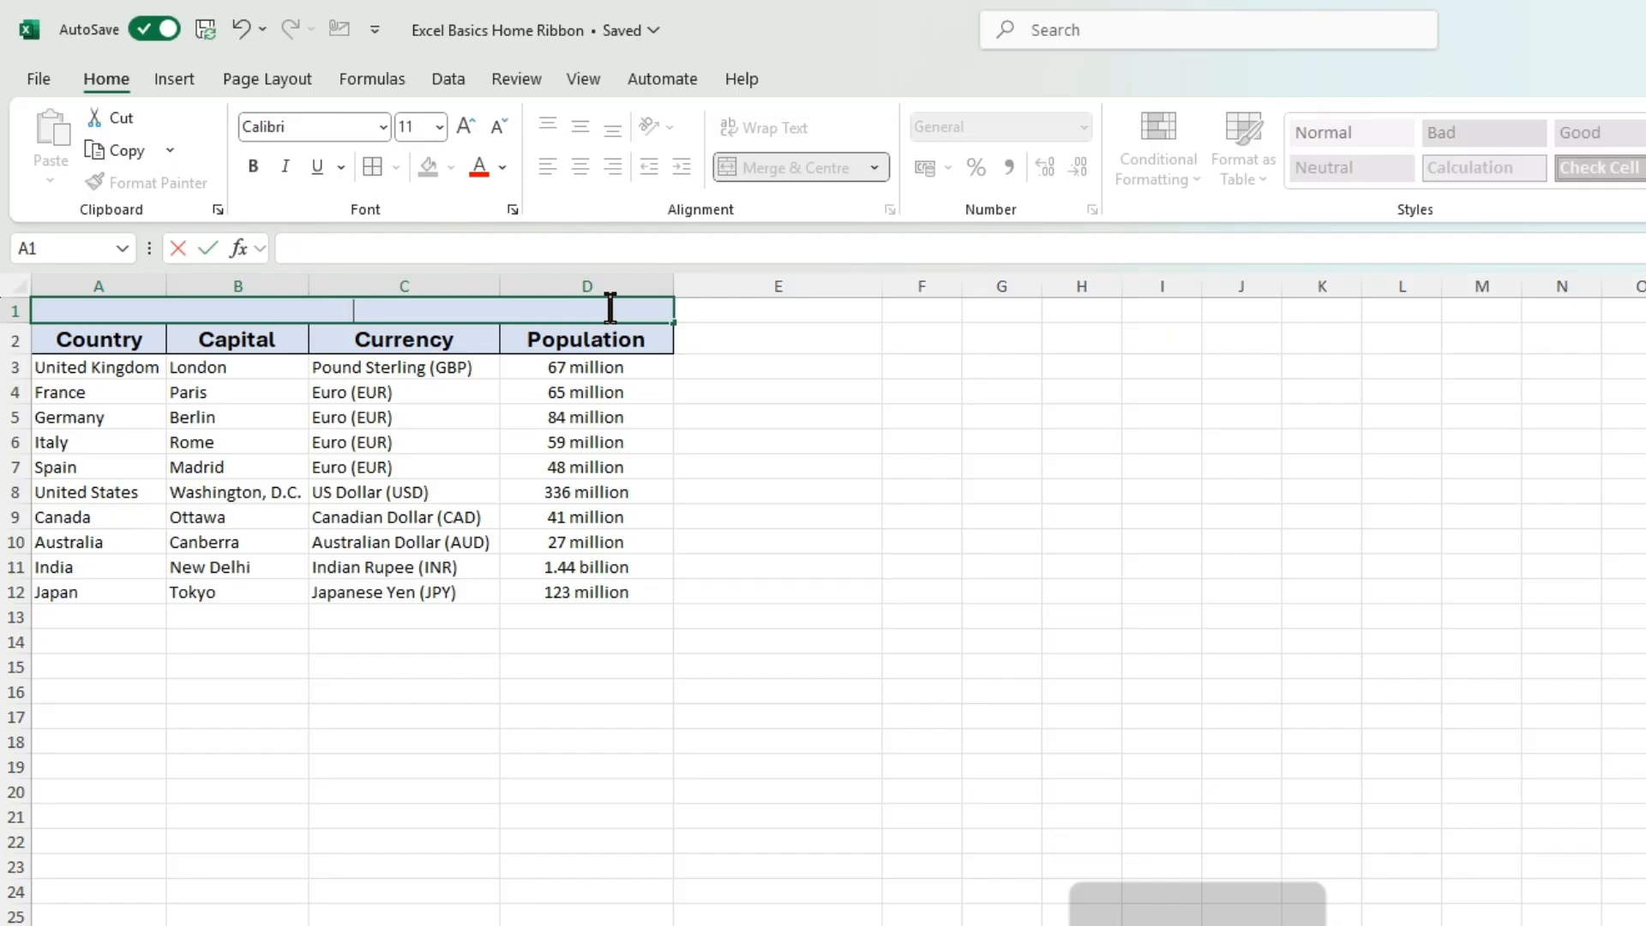
key(Escape)
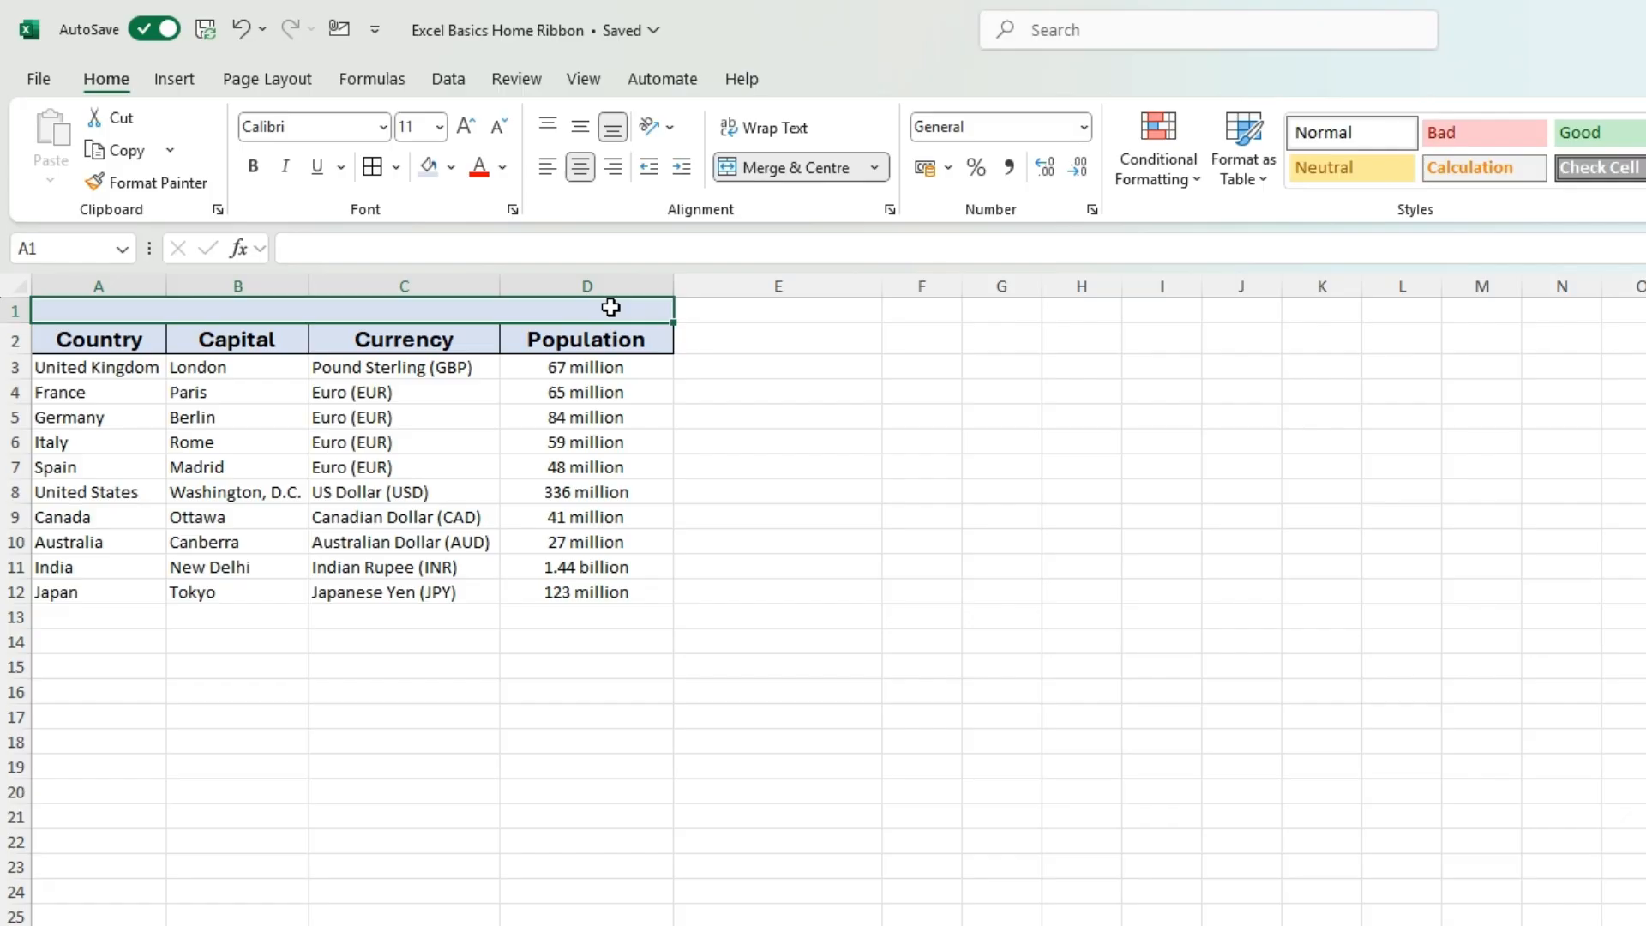
Enter the title MY FAVOURITE COUNTRIES in the merged cell above the headers.
text(MY)
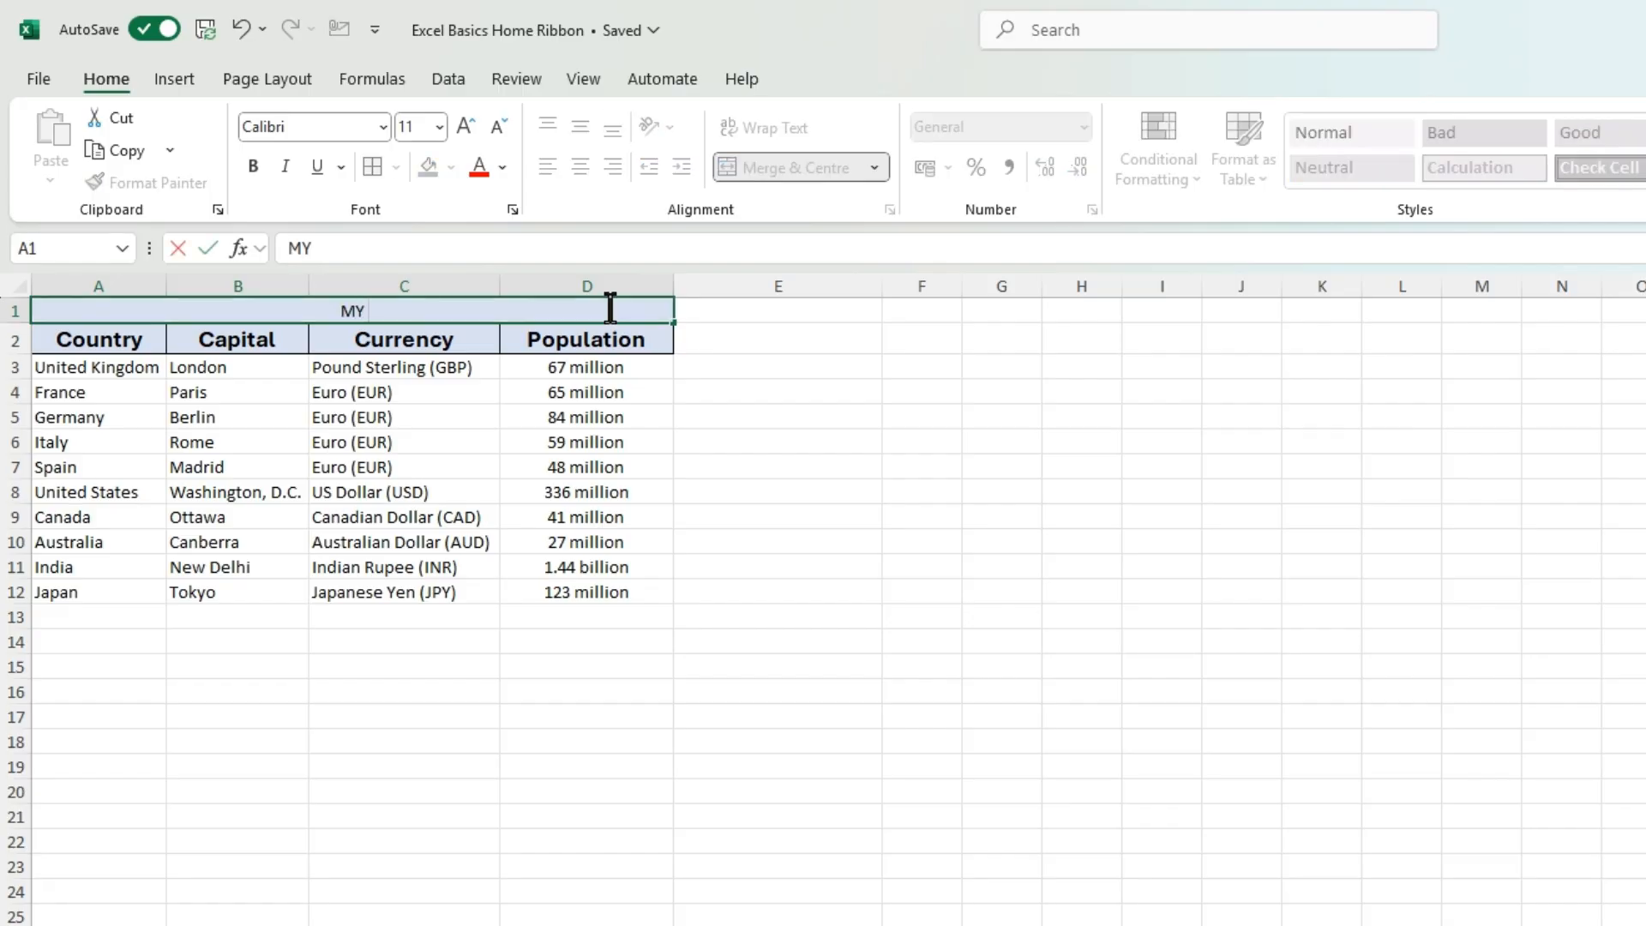
text( FAVOURITE CON)
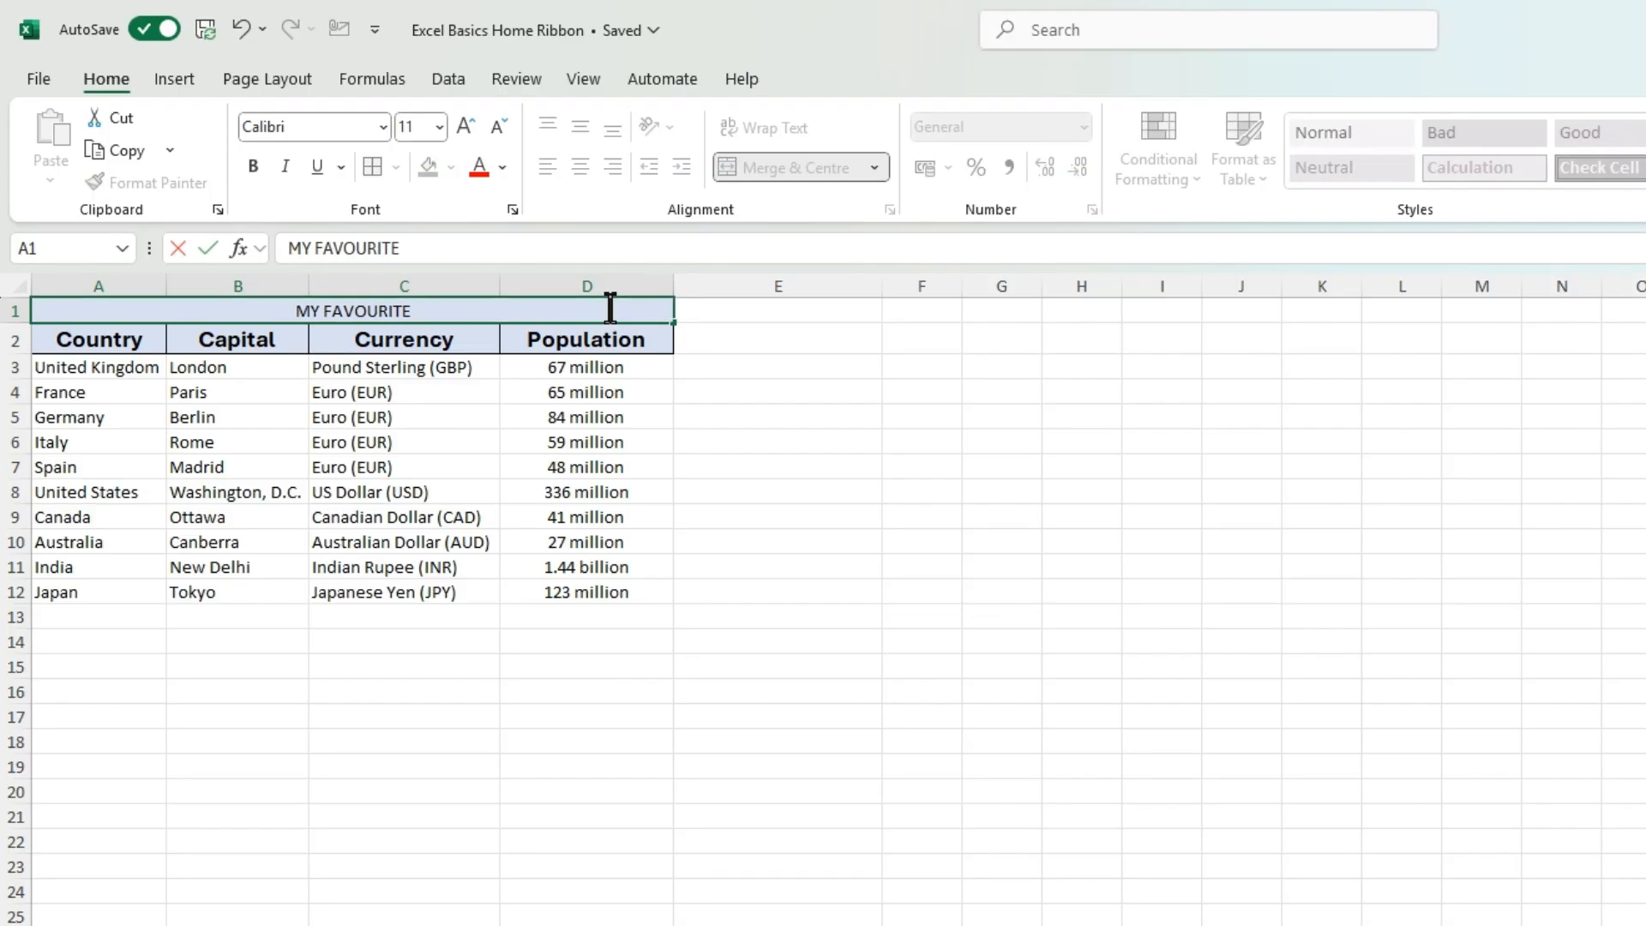
key(BackSpace)
key(BackSpace)
key(BackSpace)
text(COUNTRIESW)
key(BackSpace)
key(ctrl+Return)
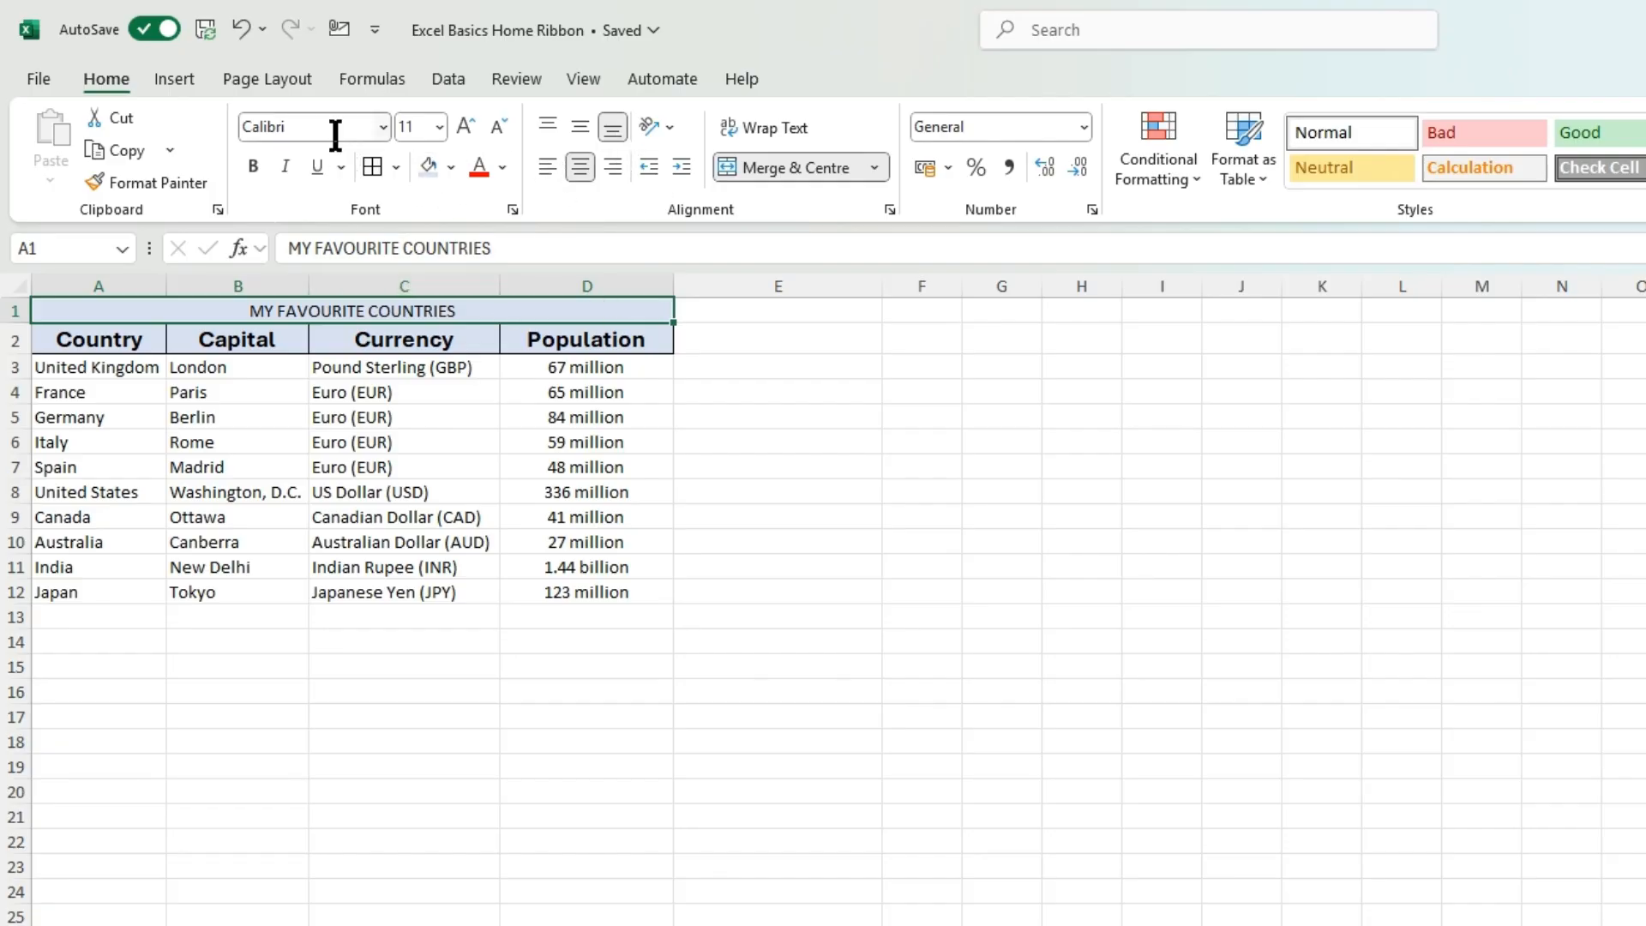
Format the title in the merged cell A1 as bold Aptos at size 14.
click(257, 165)
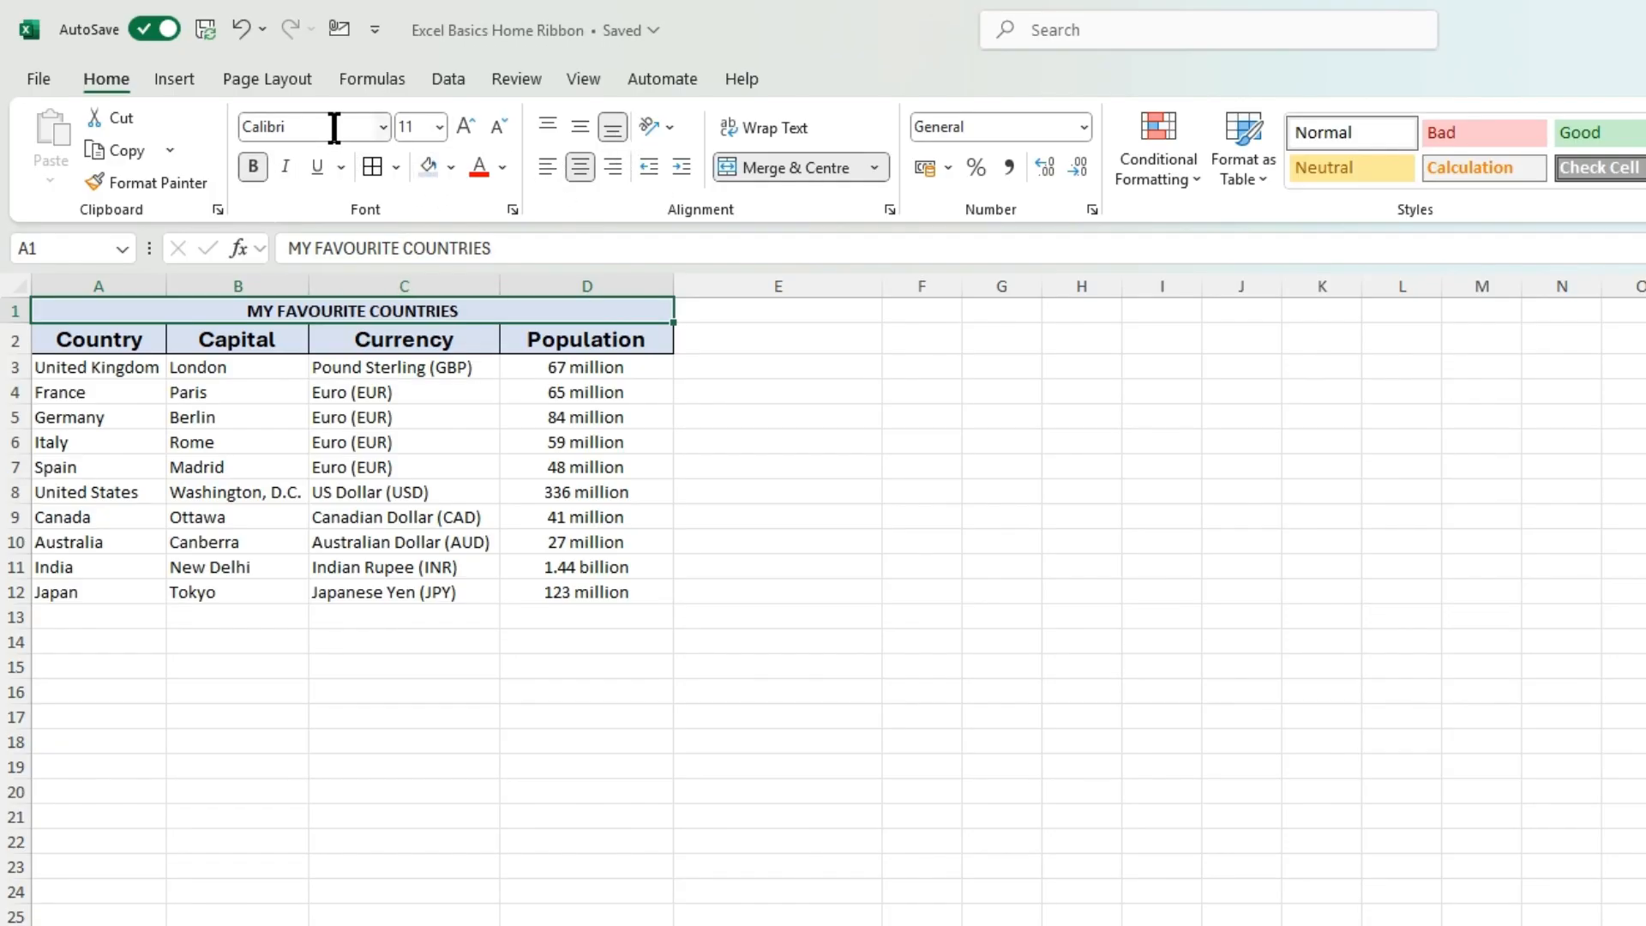
click(334, 129)
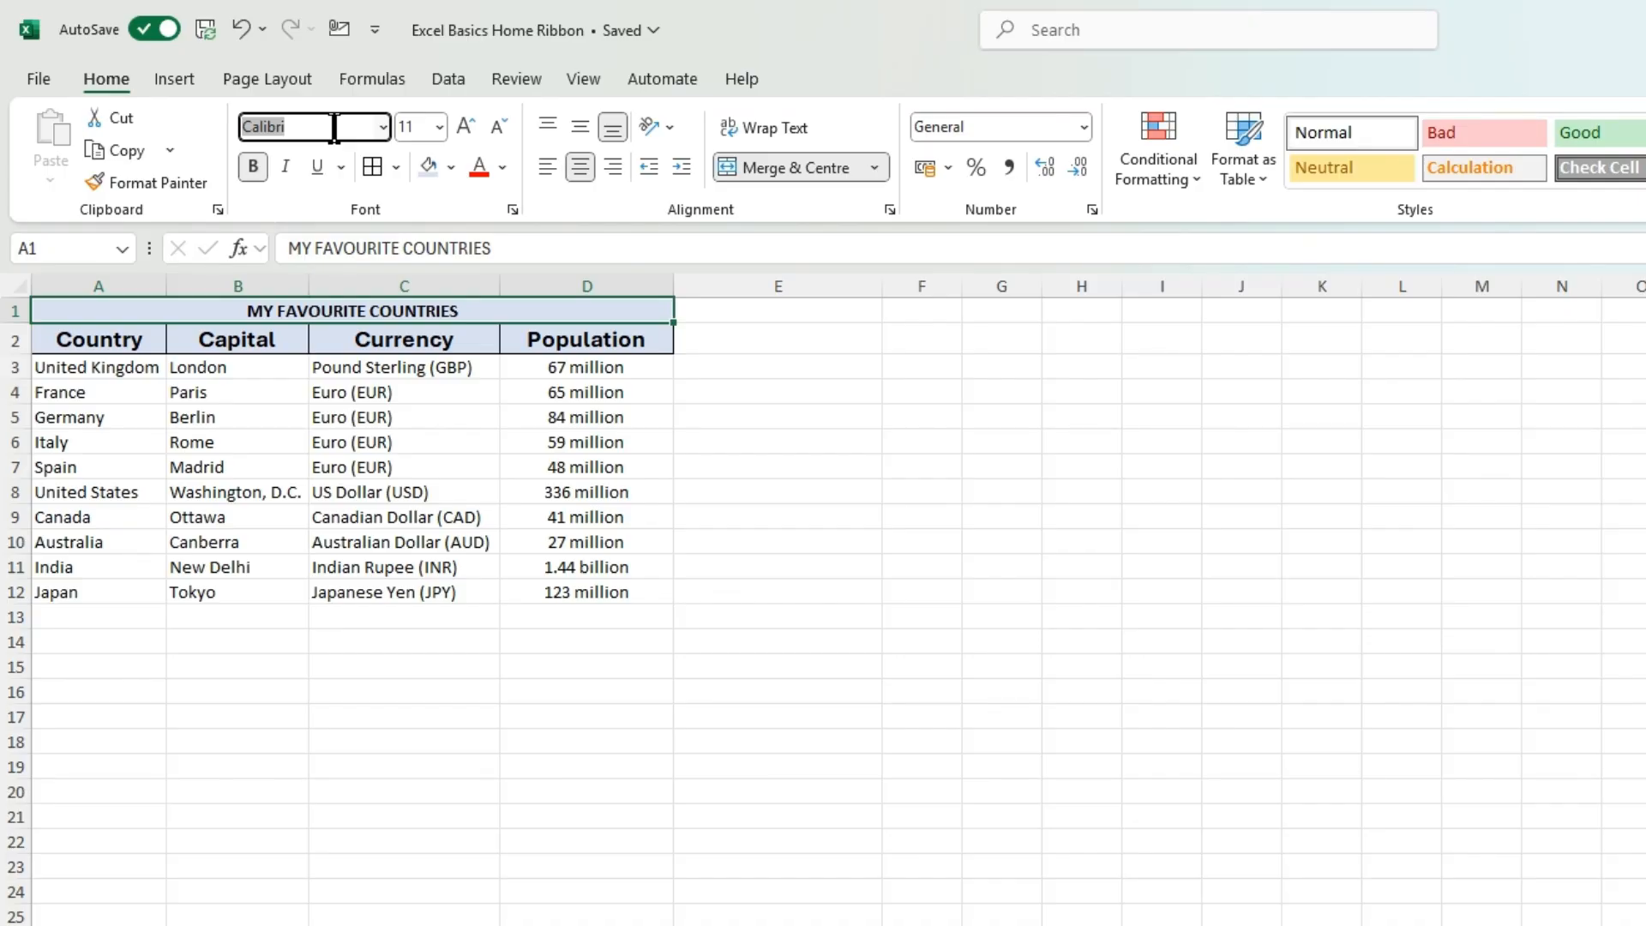
text(Aptos)
key(Return)
click(410, 127)
text(14)
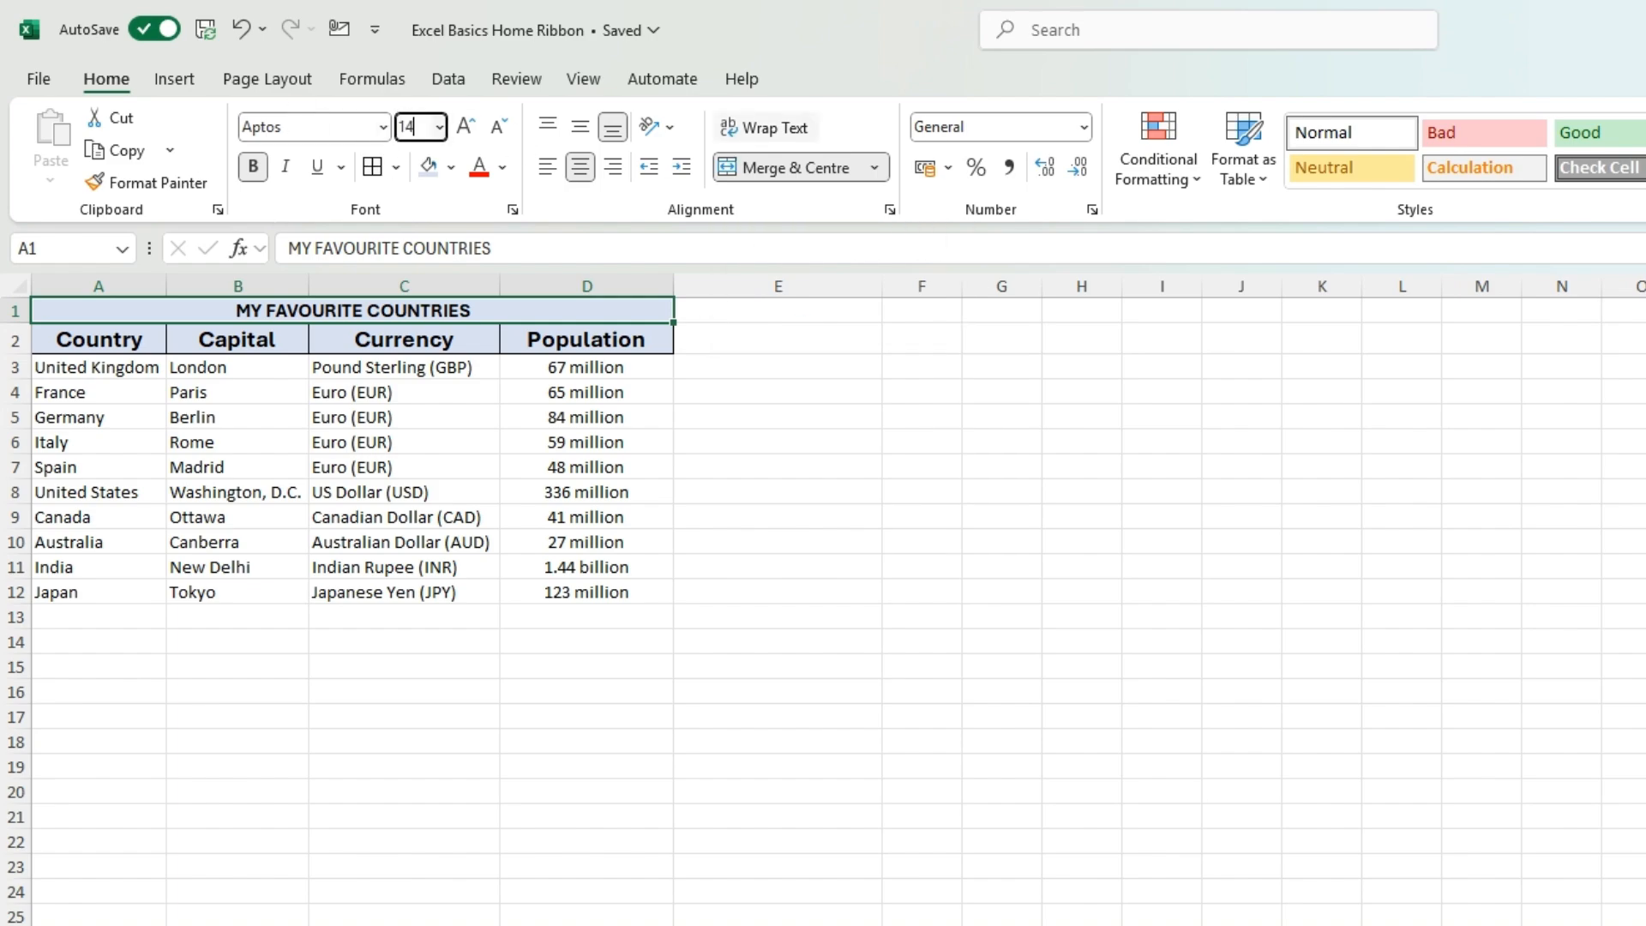
key(Return)
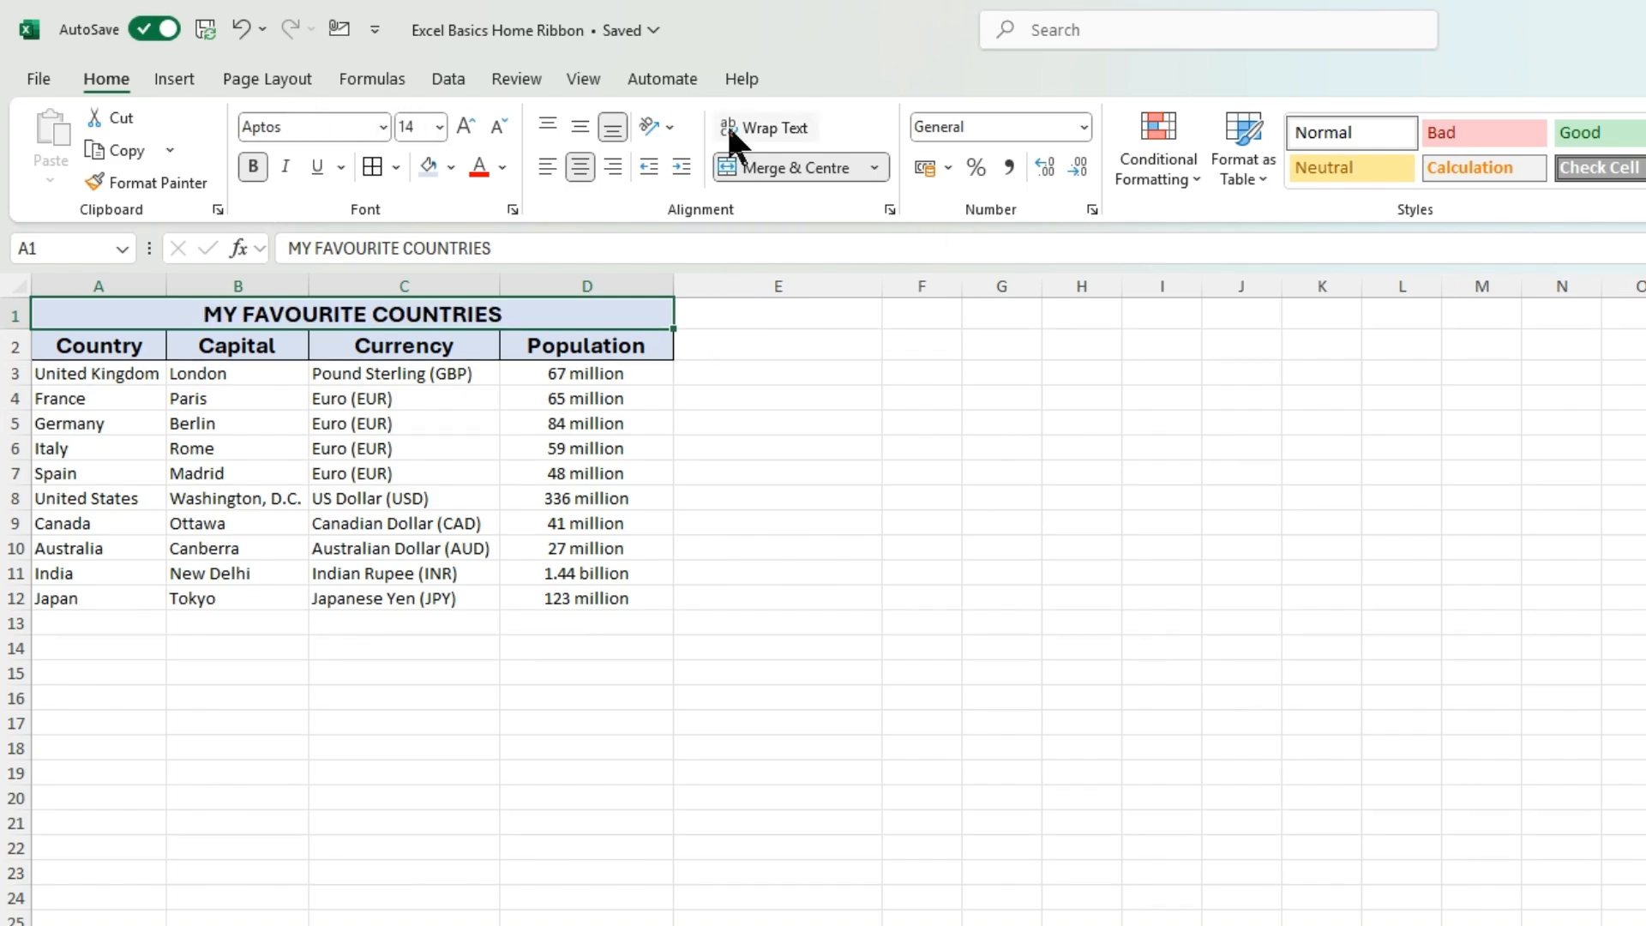
key(Down)
Apply thick outside borders to the merged title cell MY FAVOURITE COUNTRIES.
click(514, 319)
click(395, 161)
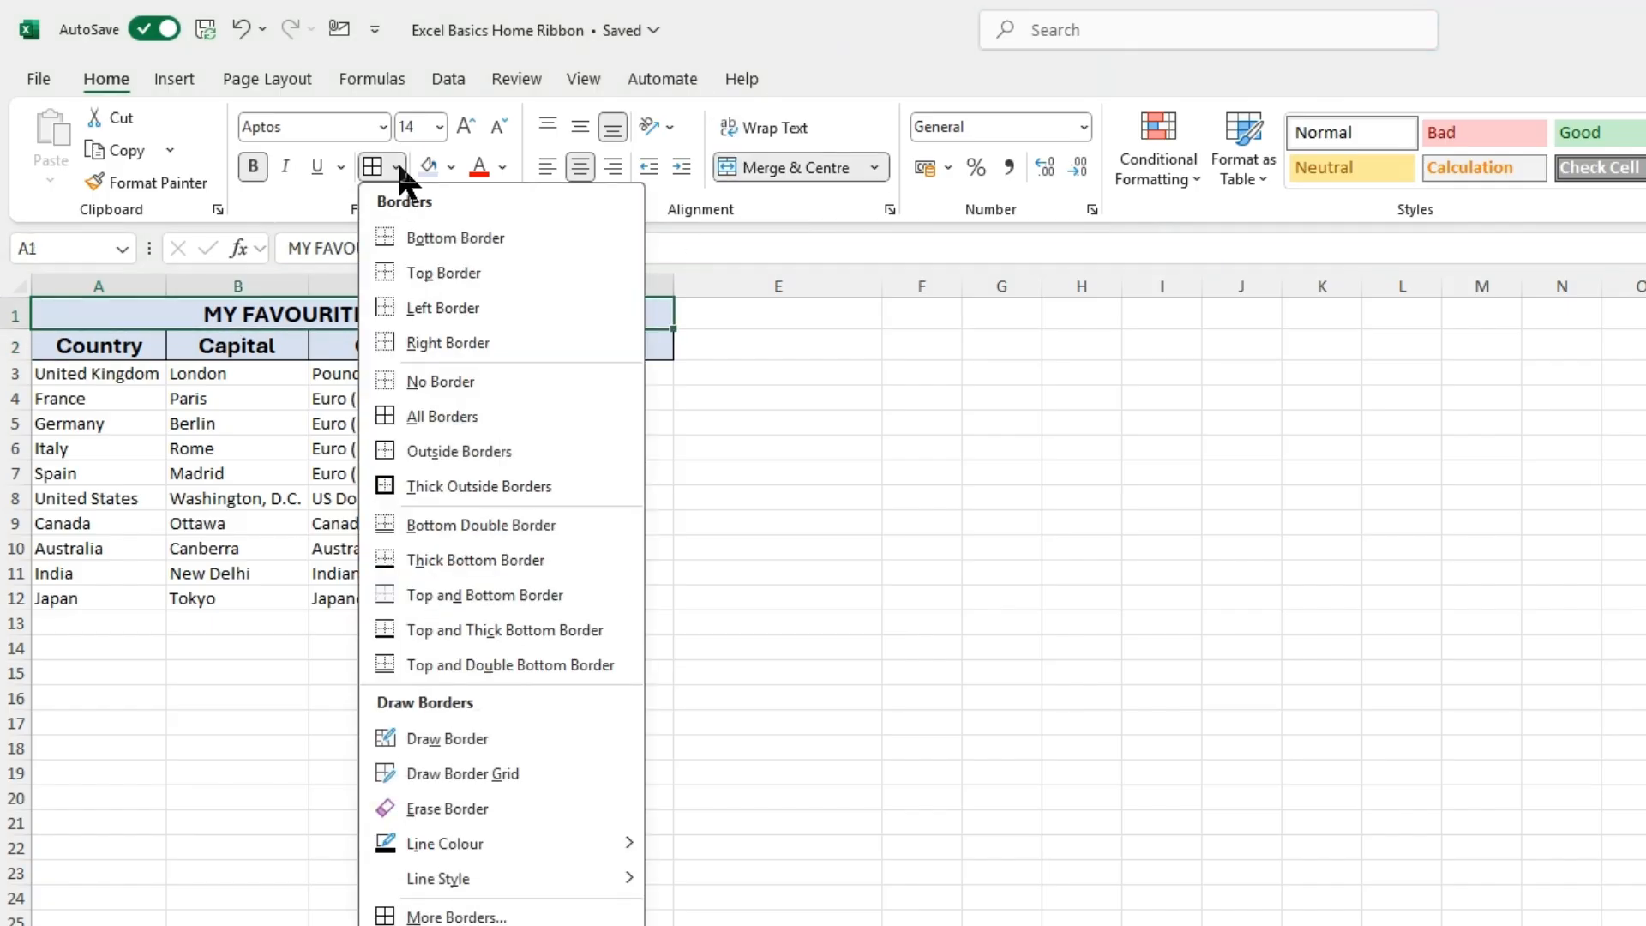
click(505, 486)
click(1258, 633)
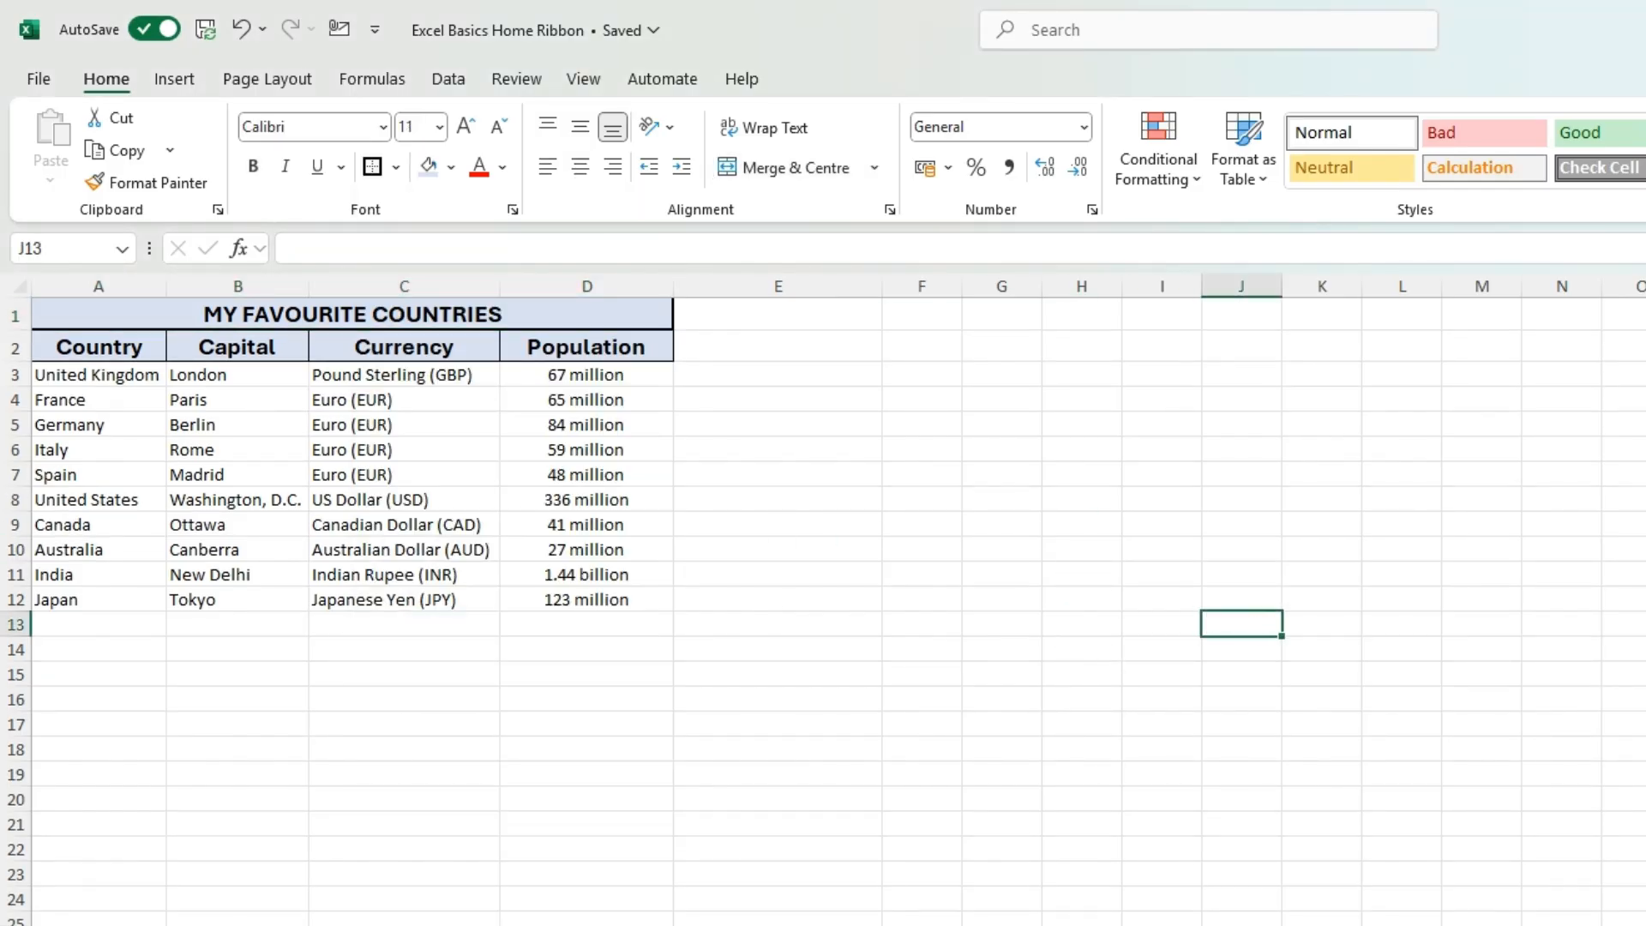
click(228, 823)
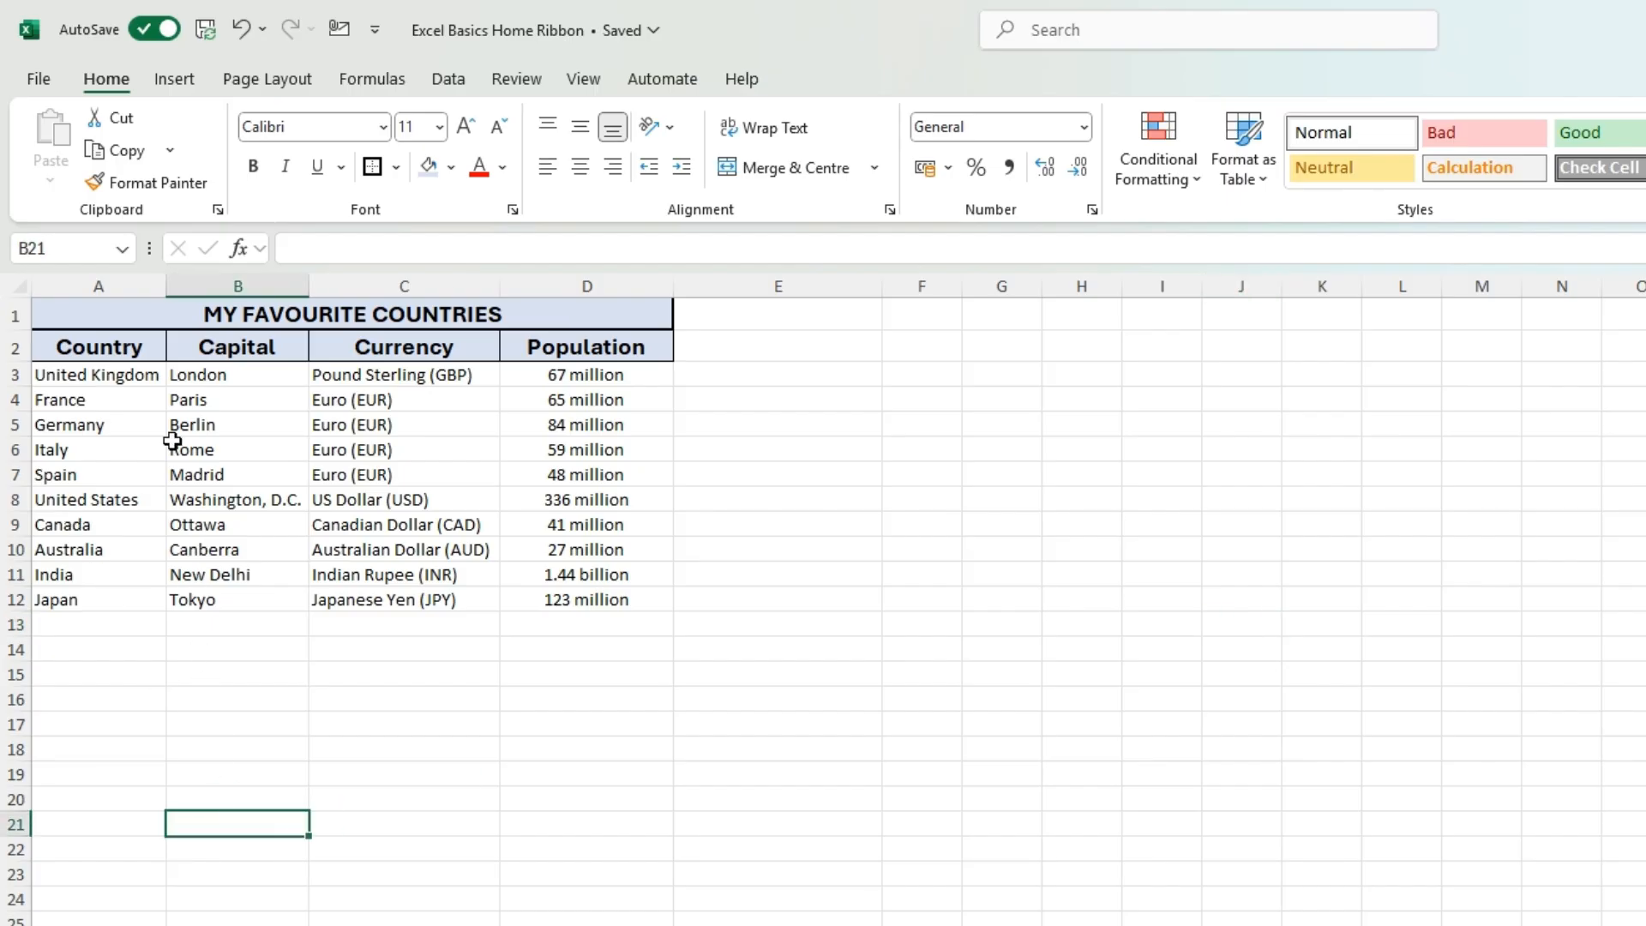
Insert a blank column before the Country column to offset the table from the sheet's edge.
click(62, 286)
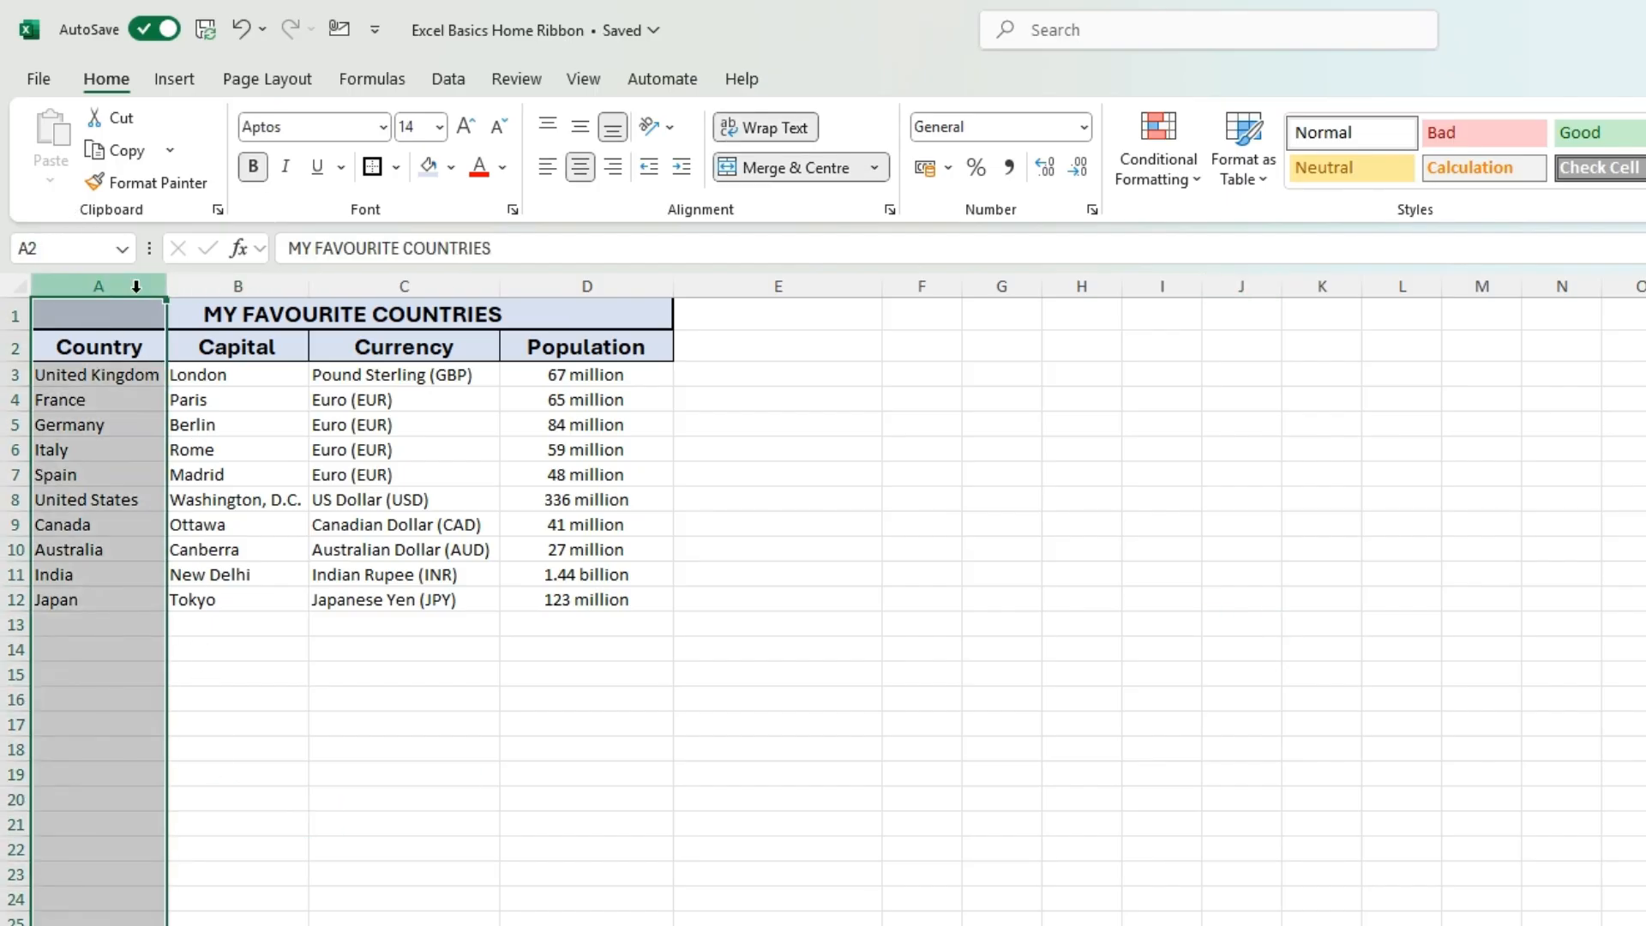
right_click(96, 364)
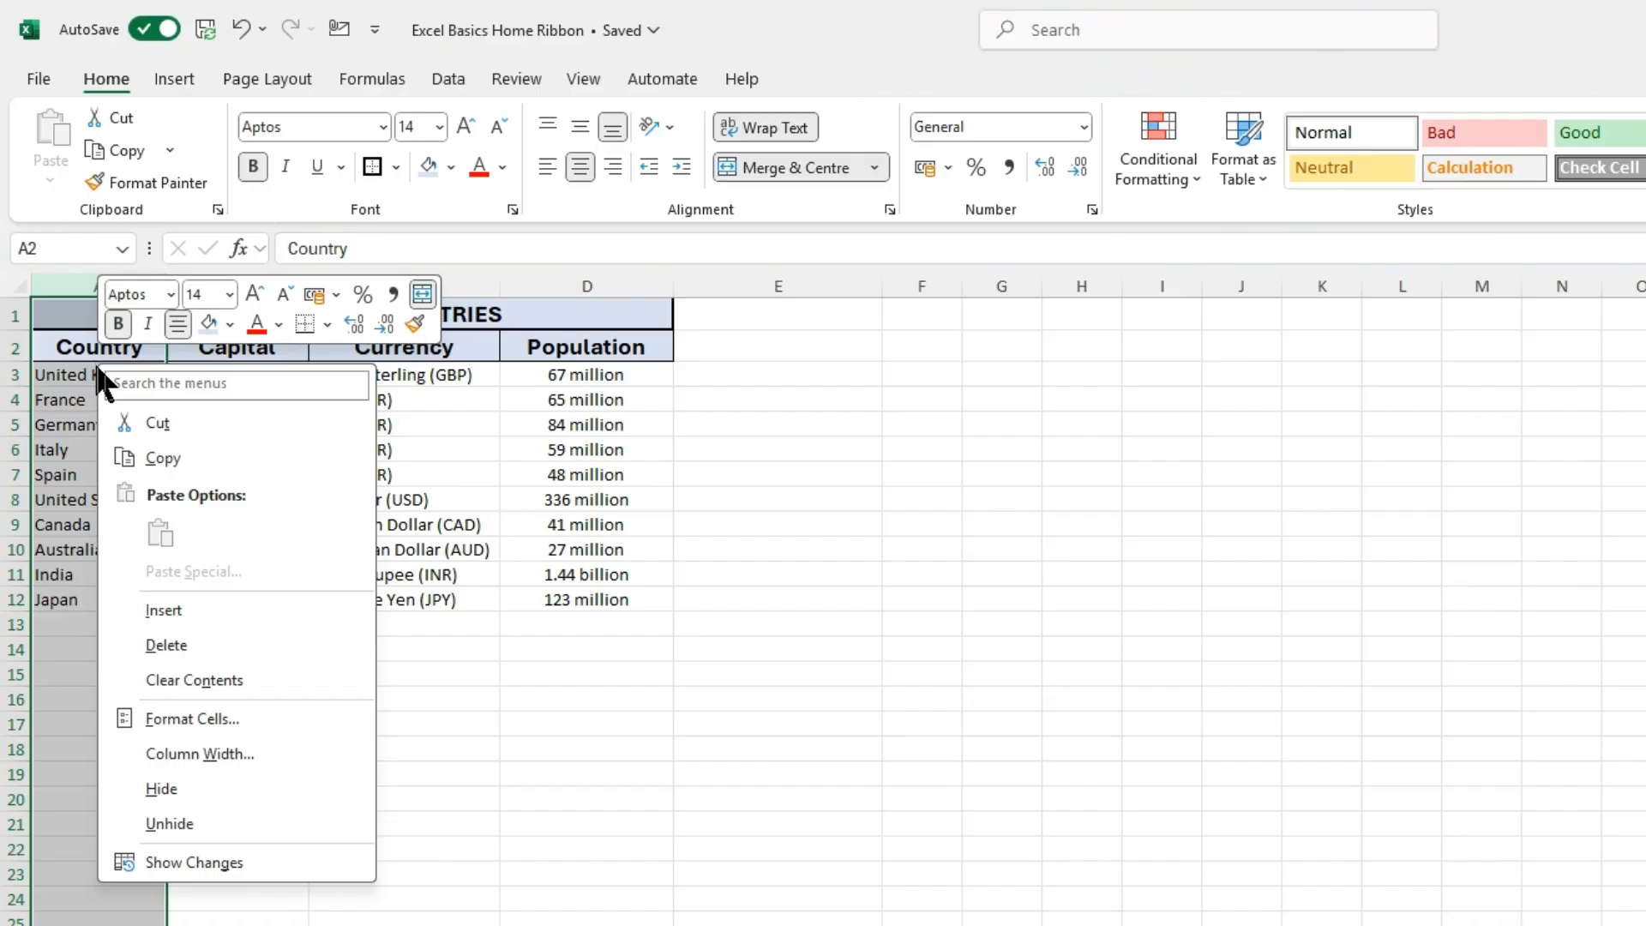
click(176, 610)
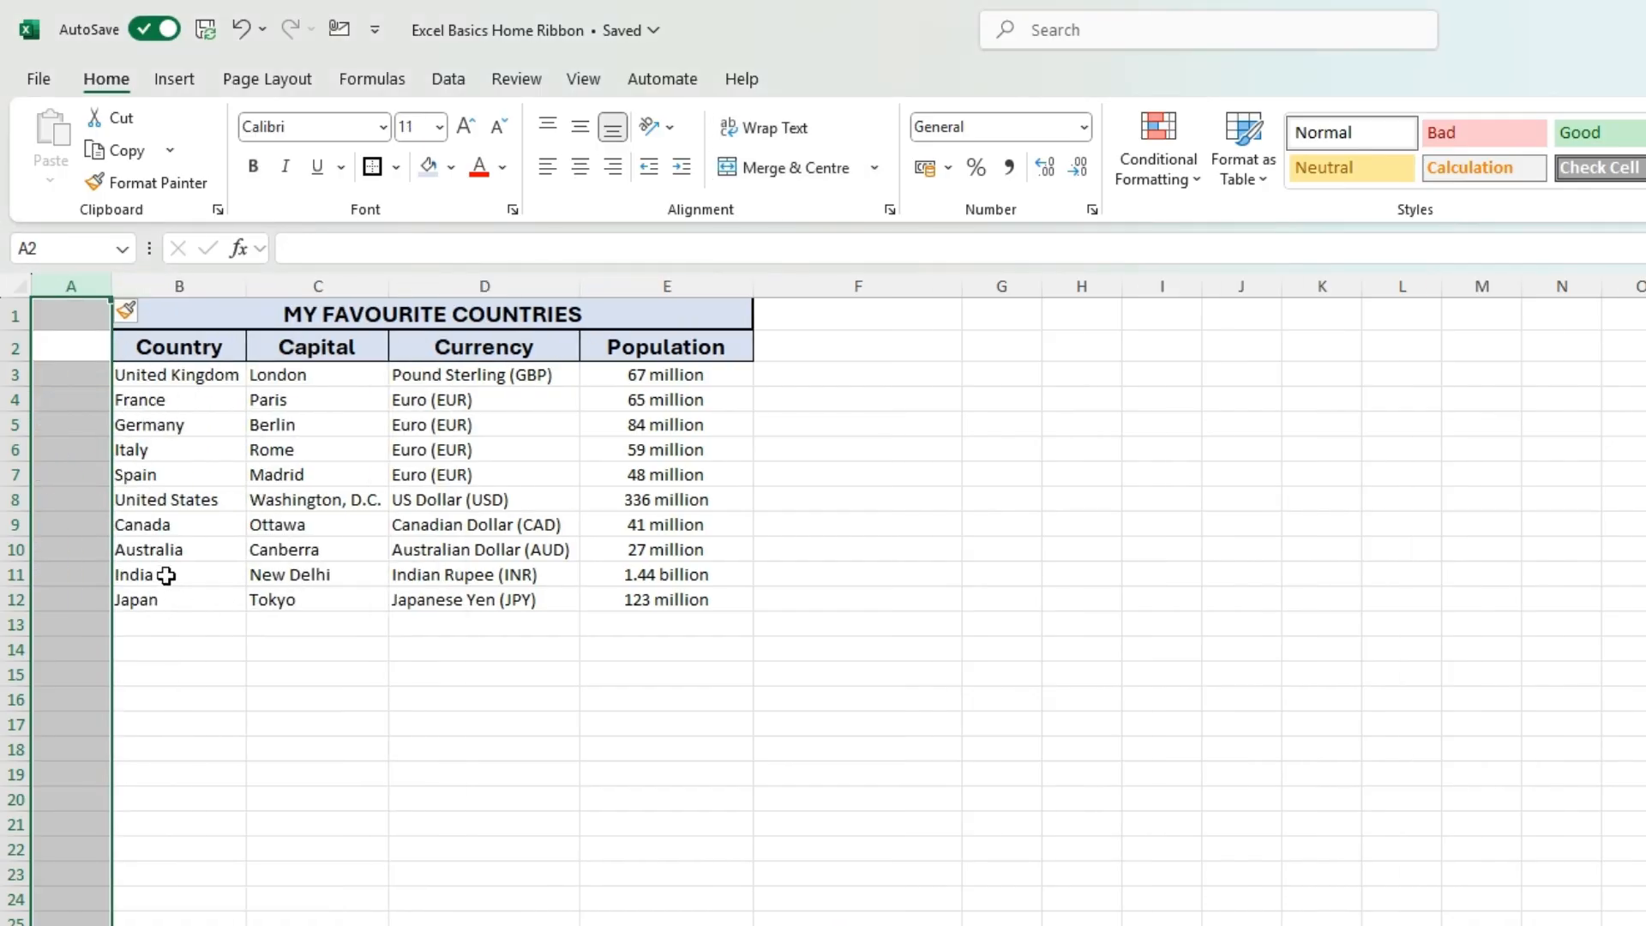
click(371, 650)
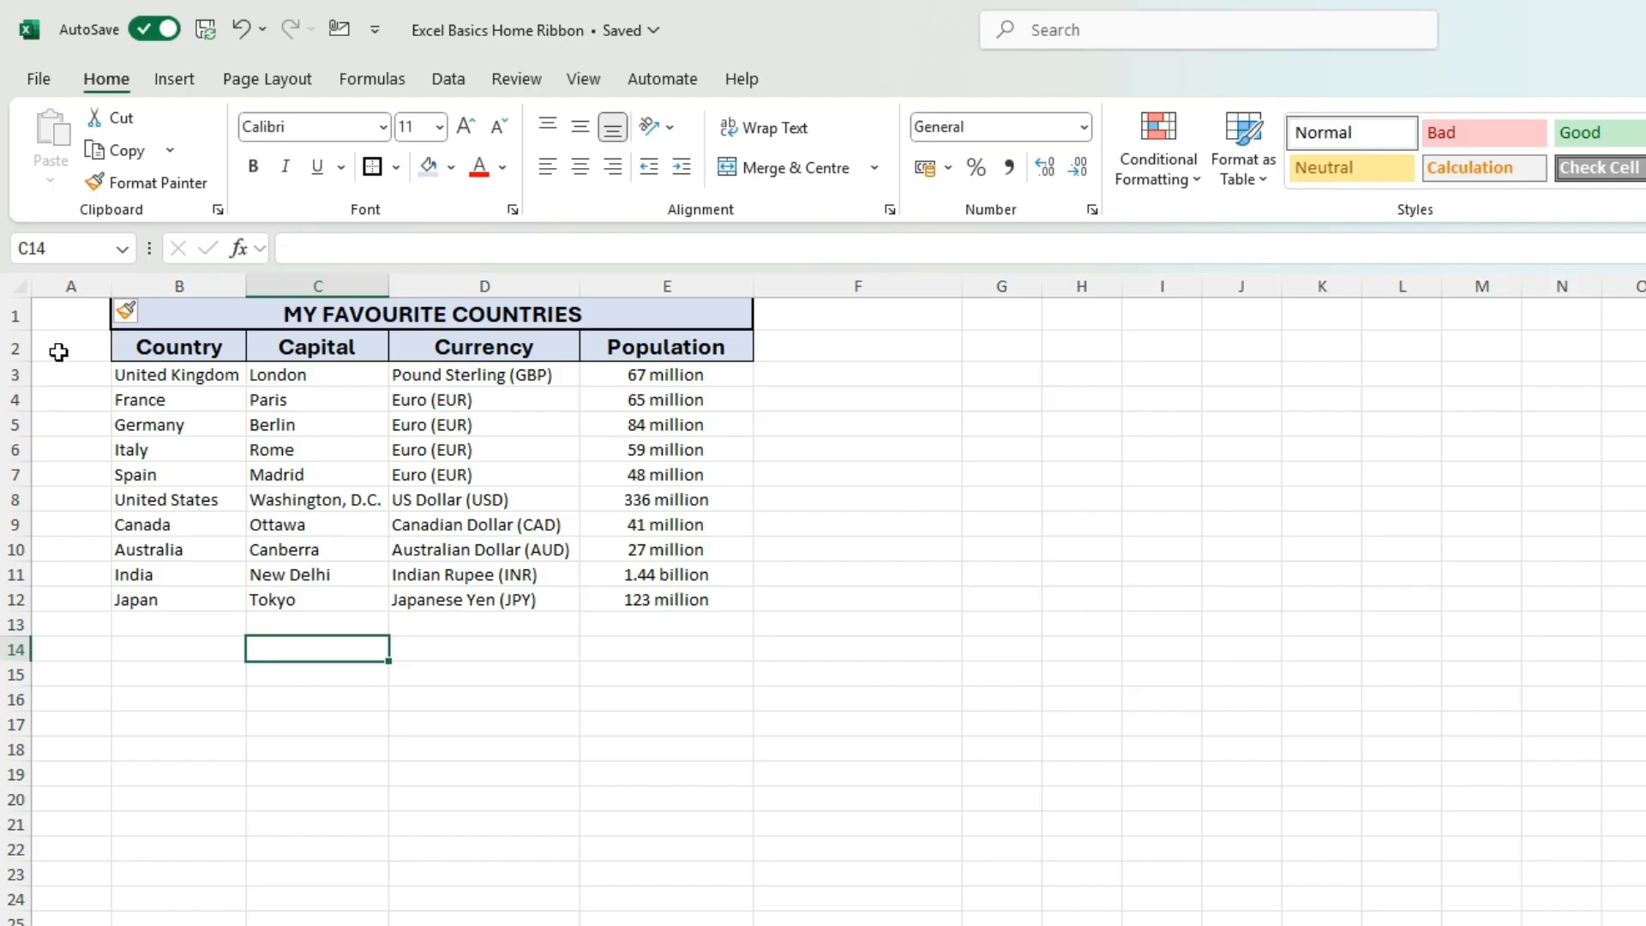
Insert a blank row above the MY FAVOURITE COUNTRIES title row.
click(17, 310)
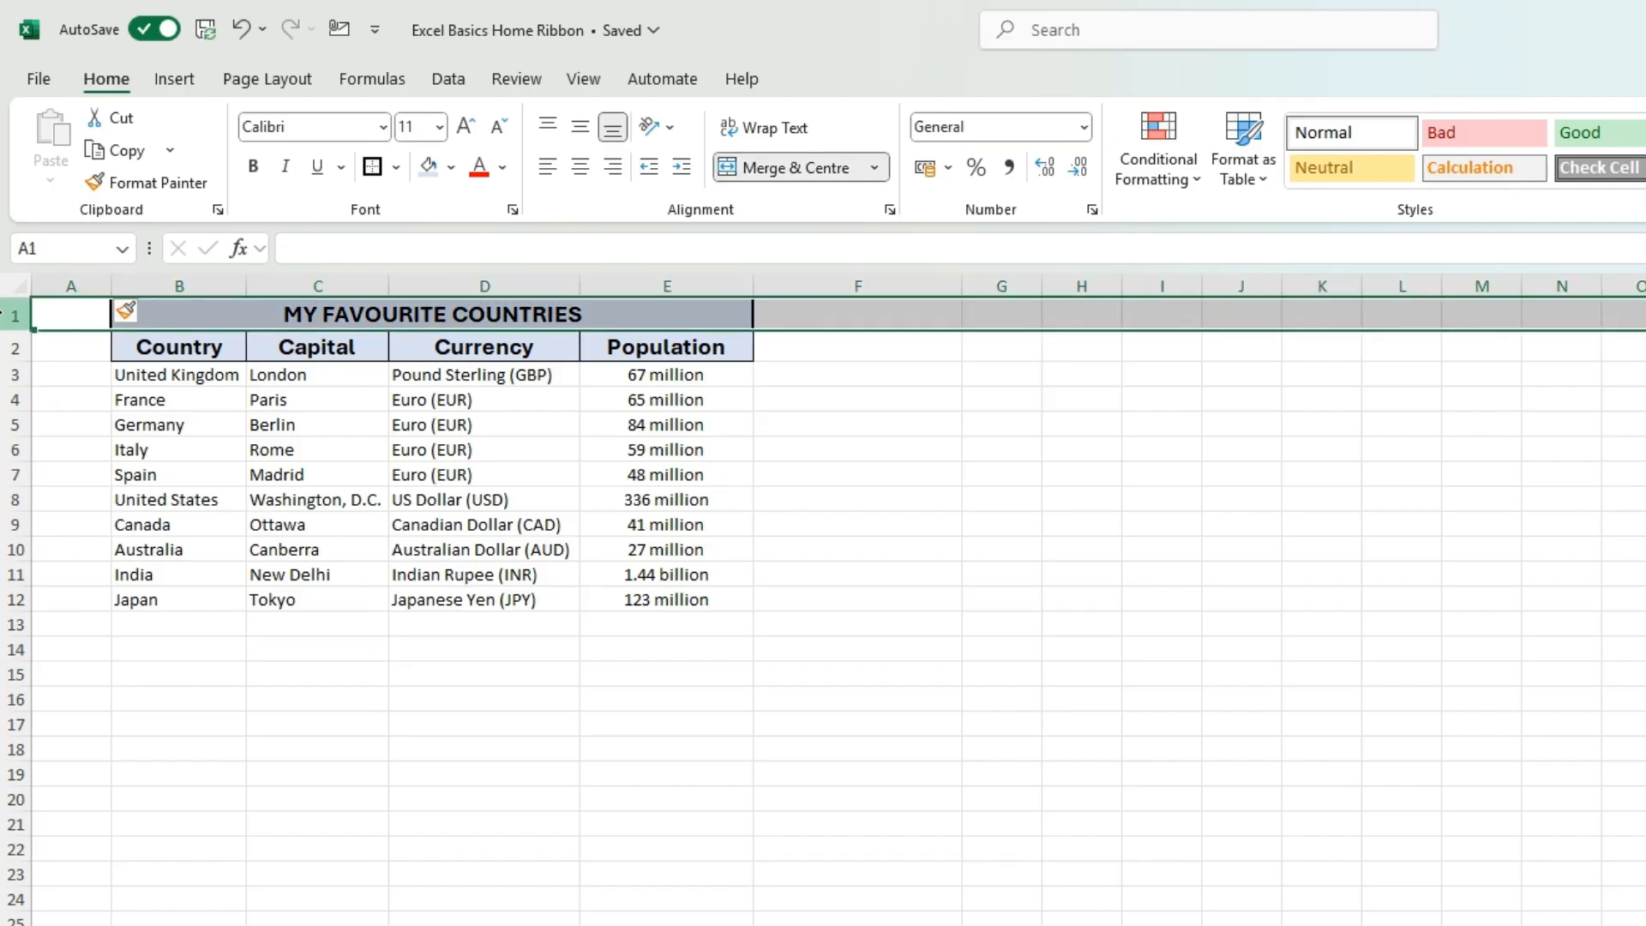
right_click(75, 314)
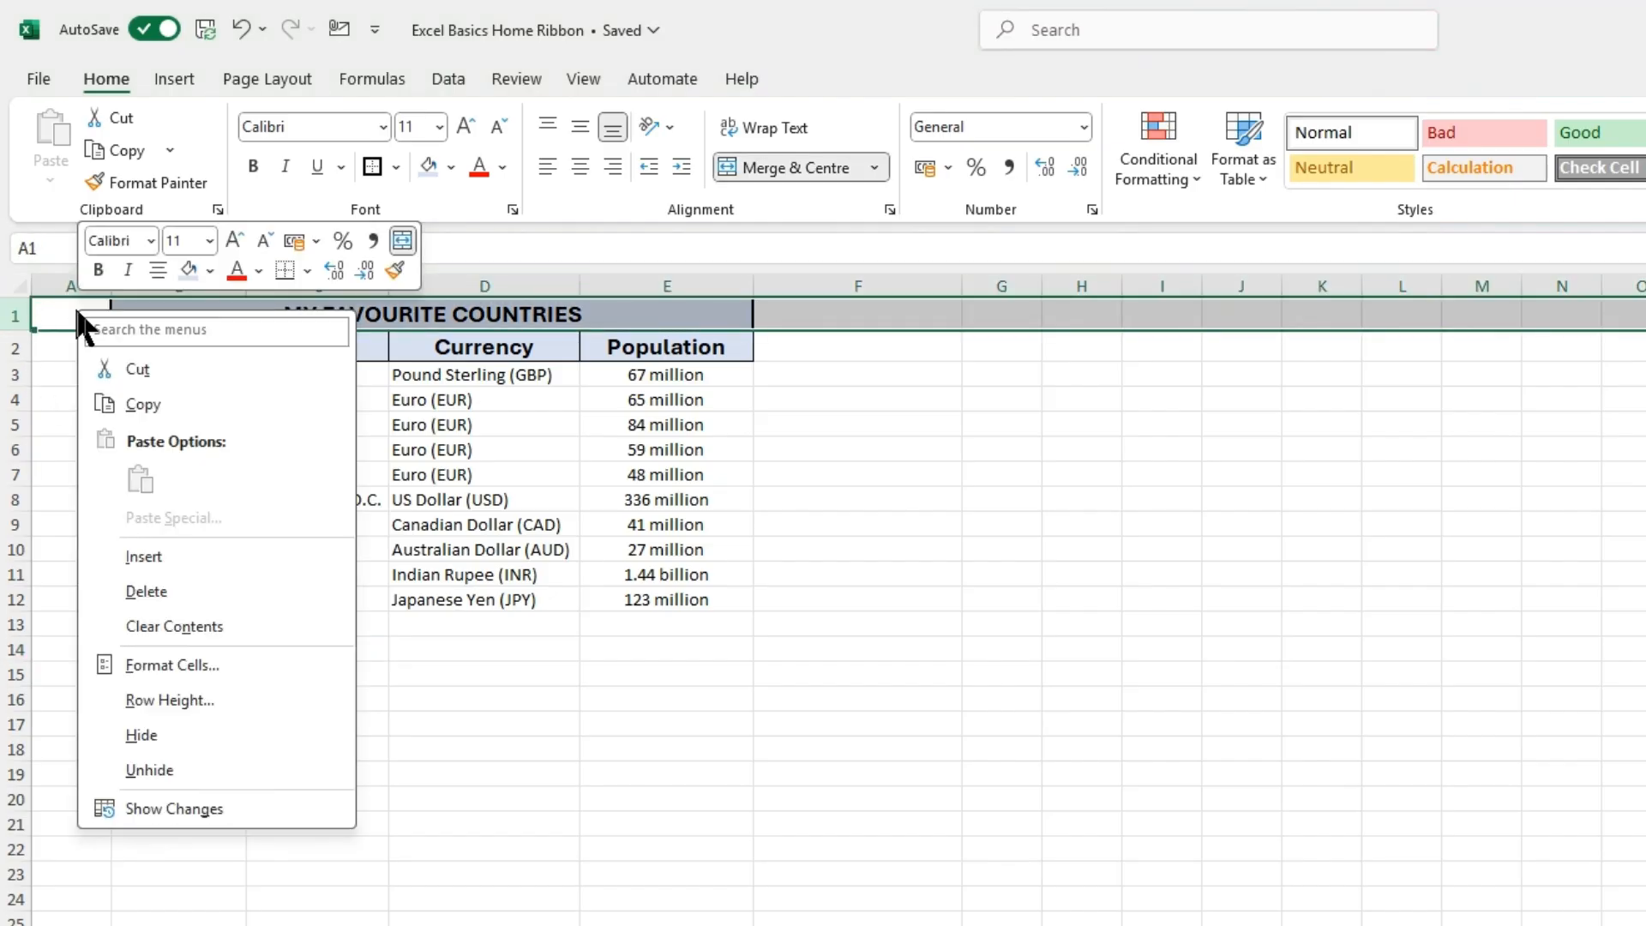
click(147, 555)
click(1033, 658)
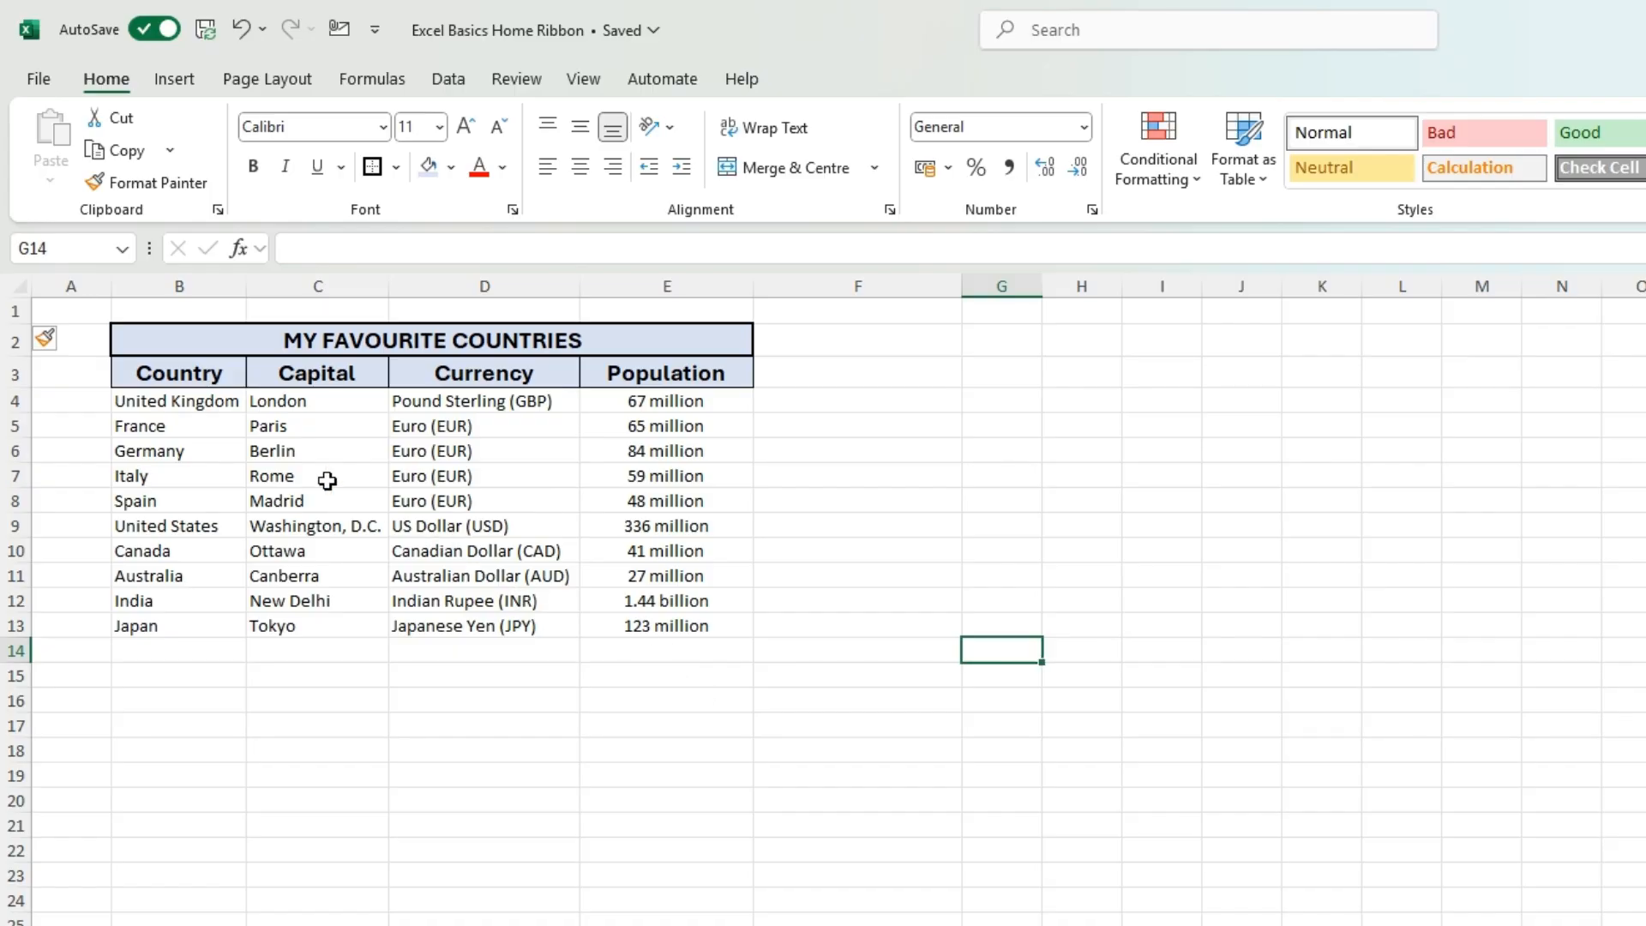
Apply all borders to the country data in cells B4:E13.
drag(150, 407, 691, 625)
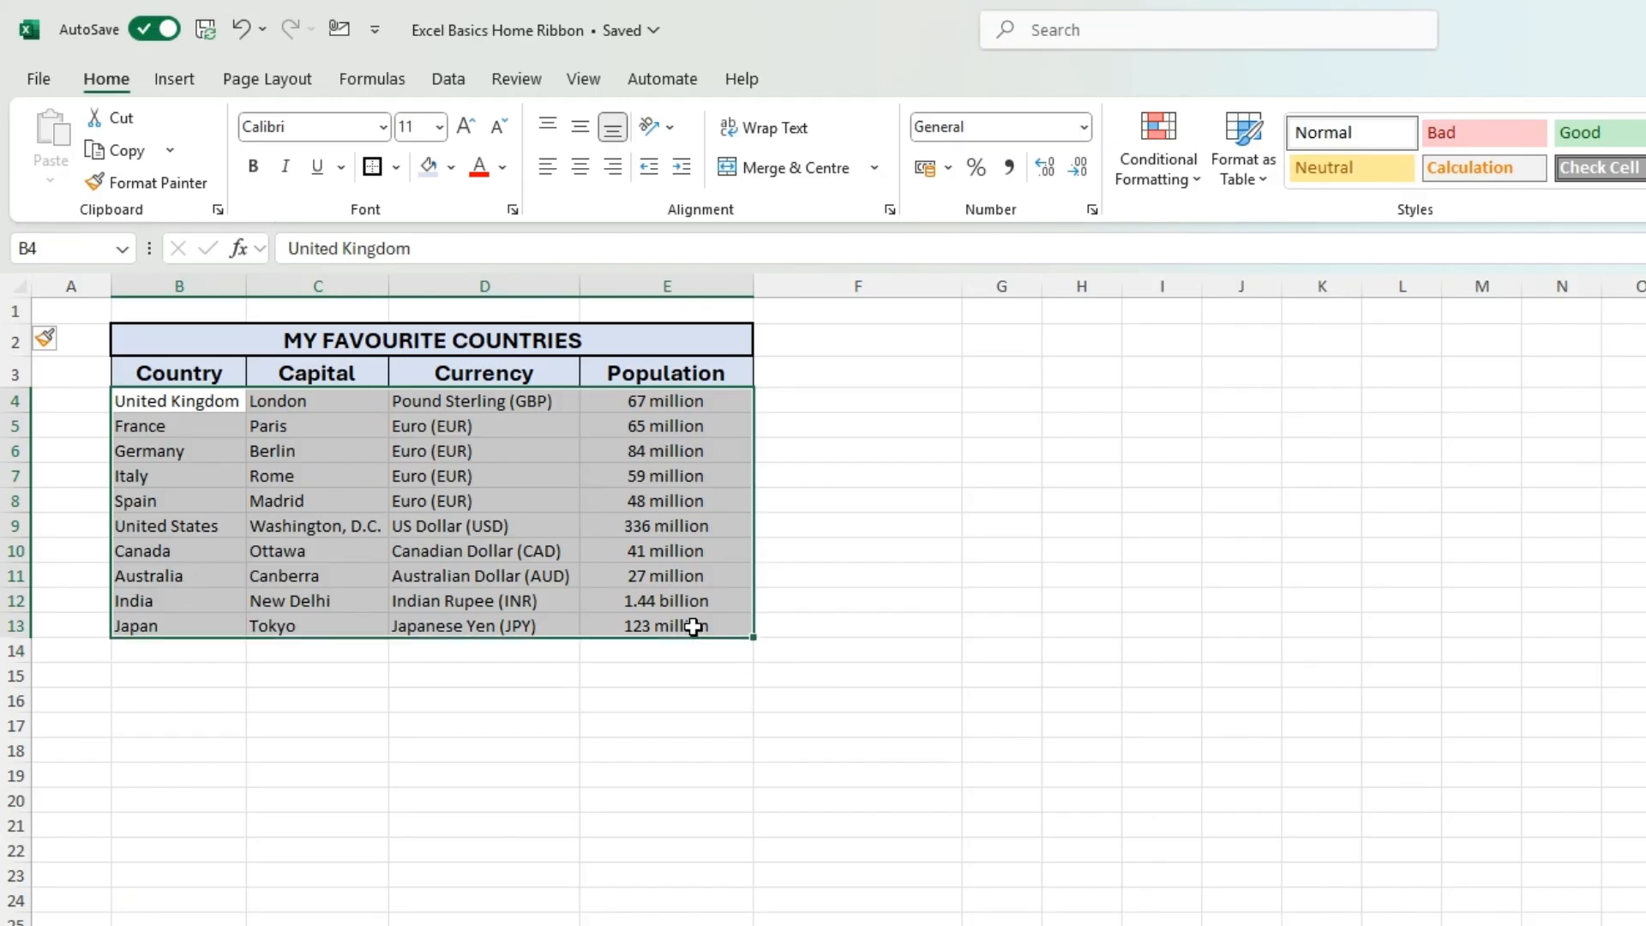
click(397, 167)
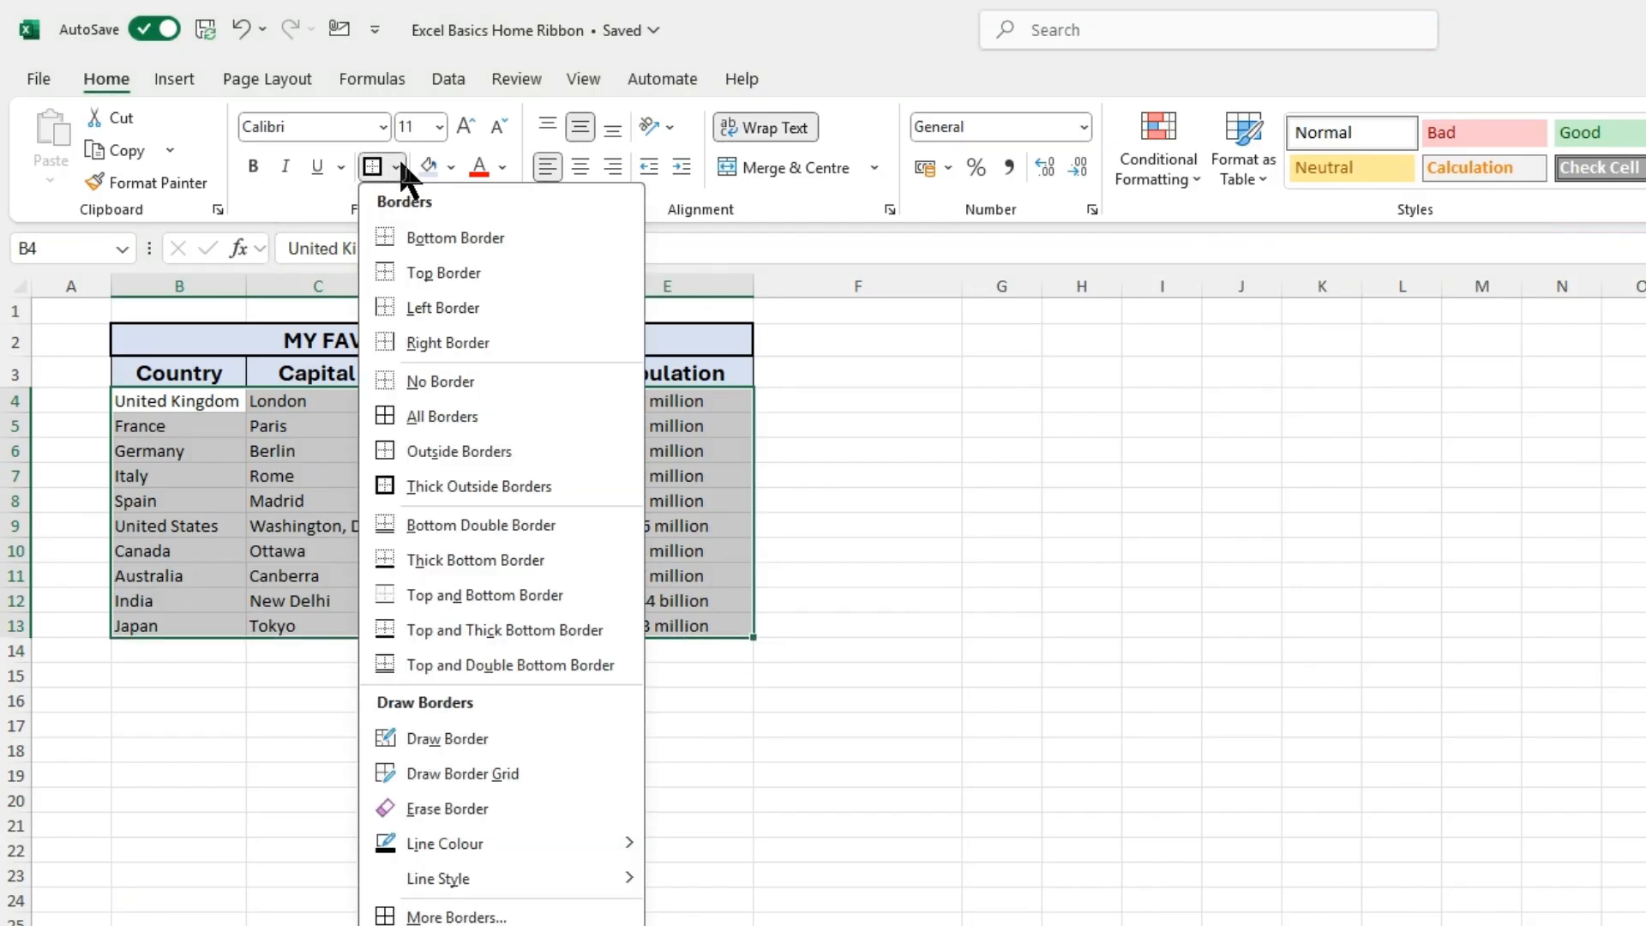
click(420, 417)
click(527, 805)
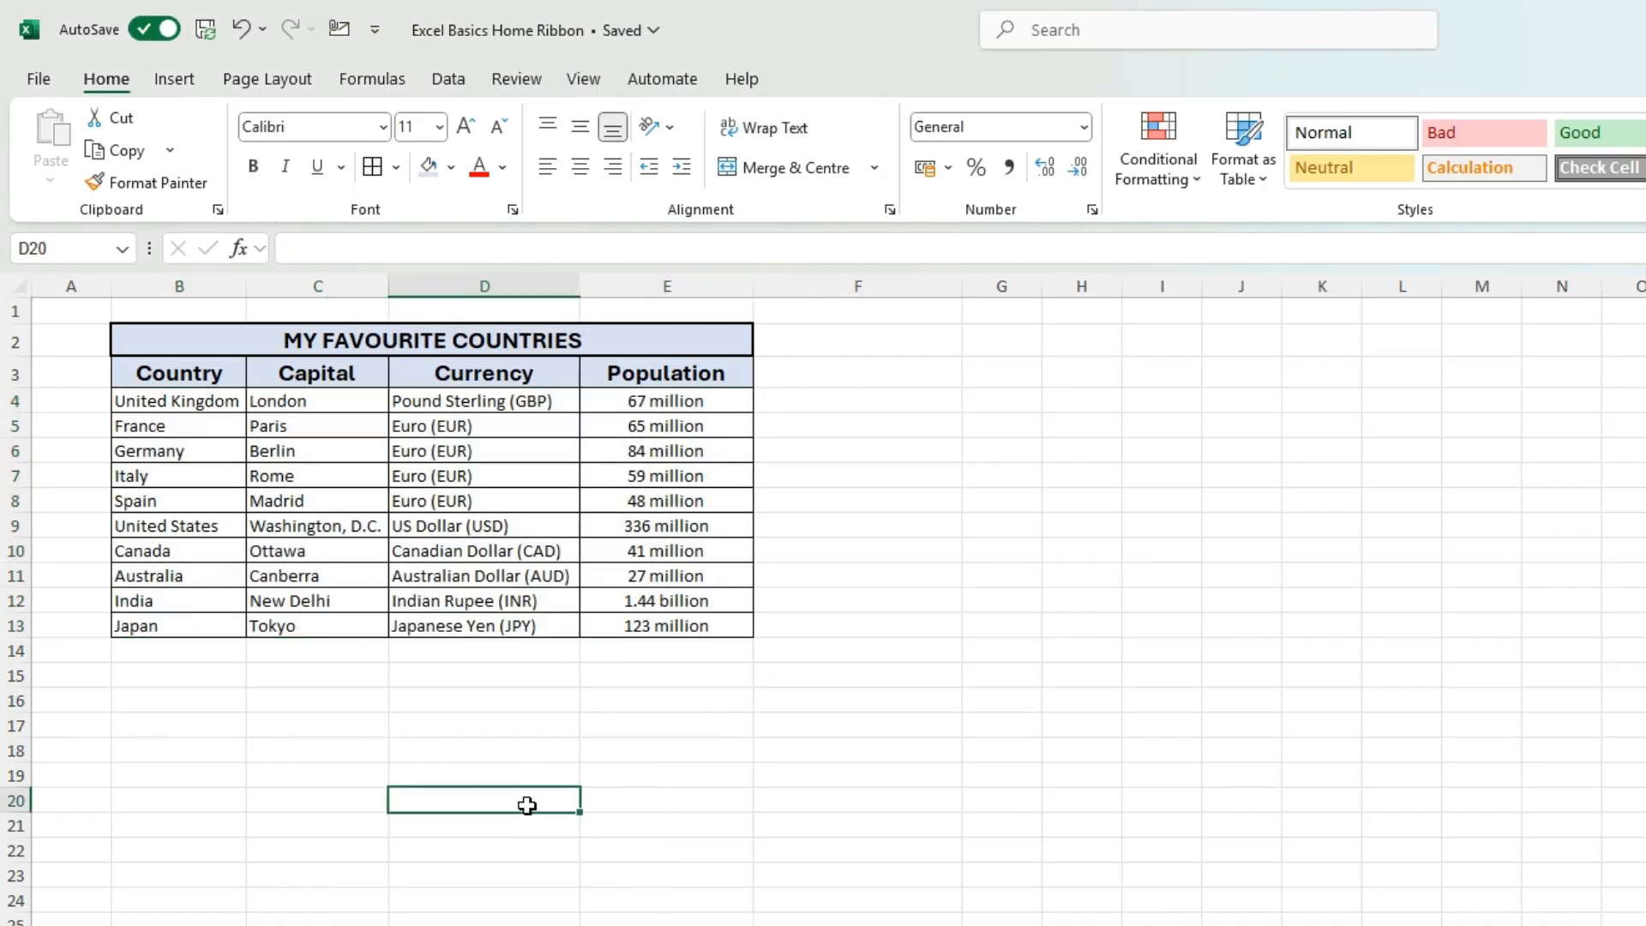